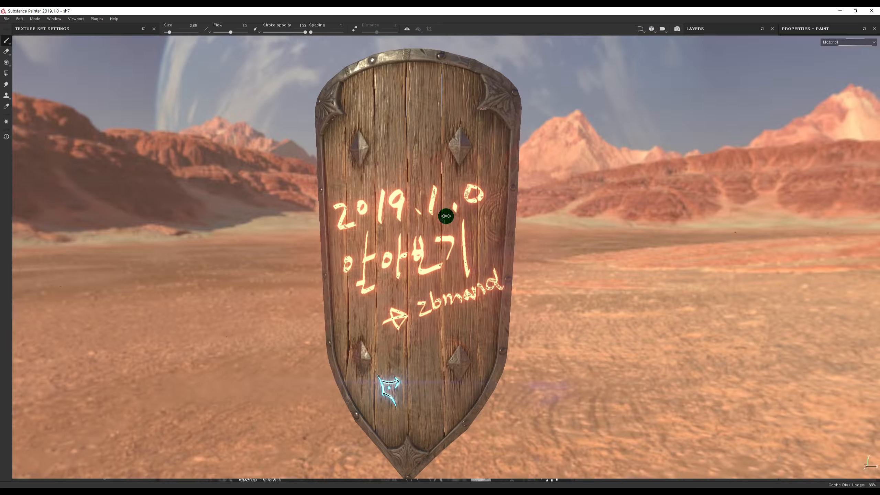
Examine the shield's glowing lettering and metal trim under rotated environment lighting and from several viewing angles.
mouse_move(447, 216)
right_mouse_down("shift")
mouse_move(483, 189)
mouse_move(520, 219)
mouse_move(451, 216)
right_mouse_up("shift")
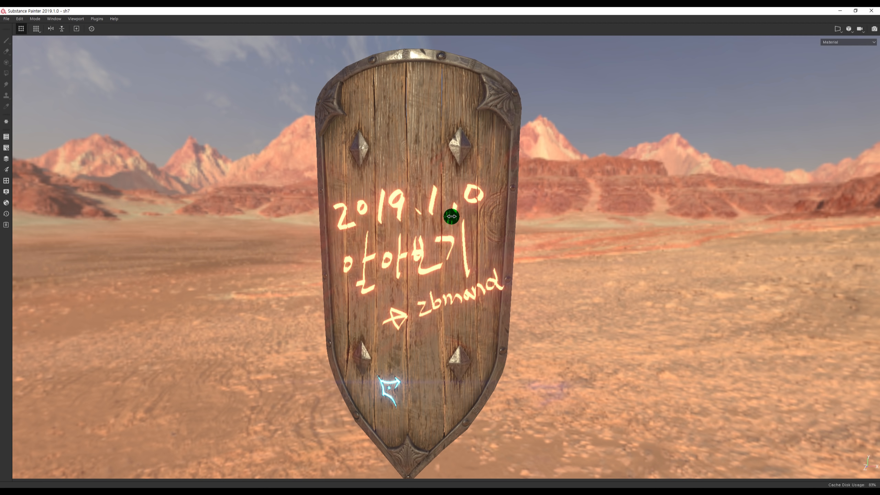
right_click_drag(451, 216, 524, 225, "shift")
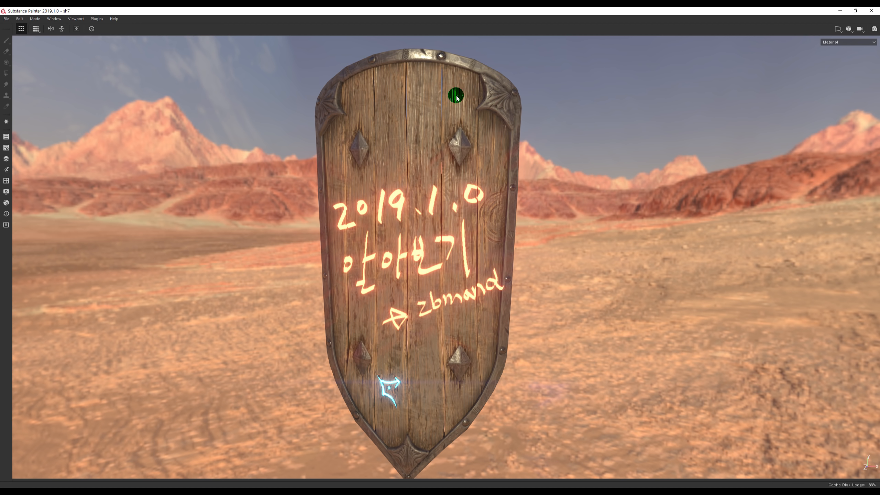
left_click_drag(449, 239, 448, 177, "alt")
left_click_drag(420, 281, 438, 341, "alt")
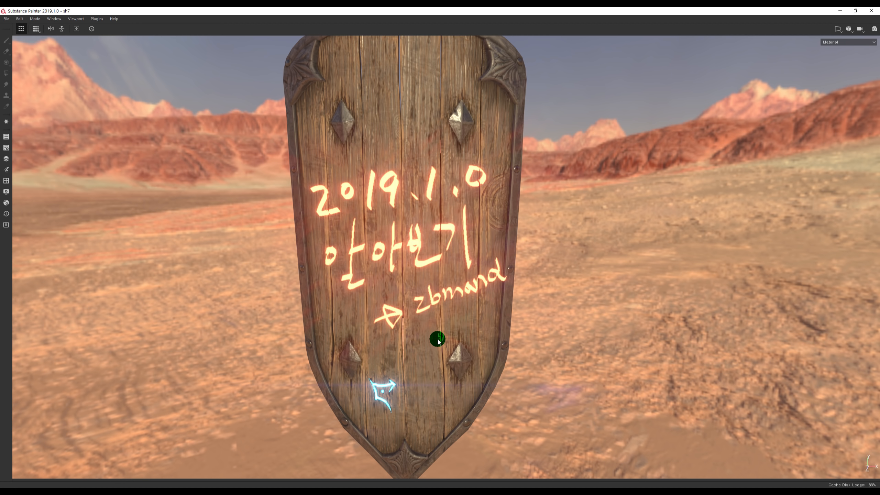
left_click_drag(438, 342, 501, 282, "alt")
left_click_drag(406, 235, 392, 246, "alt")
right_click_drag(384, 246, 407, 235, "alt")
middle_click_drag(461, 232, 513, 263, "alt")
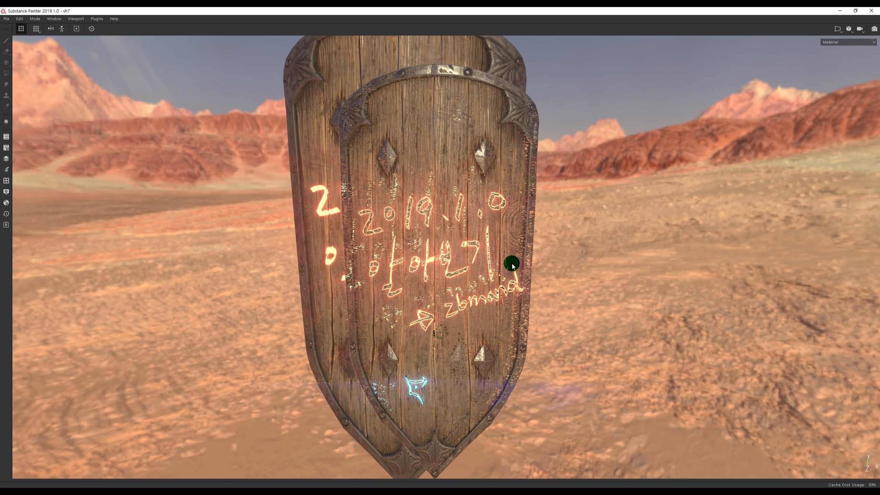
left_click_drag(457, 239, 485, 153, "alt")
Set the HSL Perceptive filter on Fill layer 1 to hue 0.56 and saturation 0.76, recolouring the glowing lettering blue.
key("Tab")
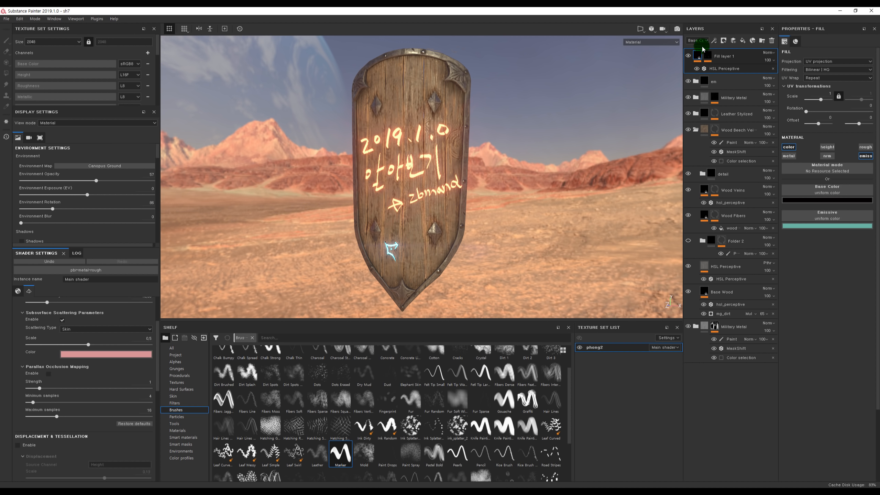
left_click(688, 54)
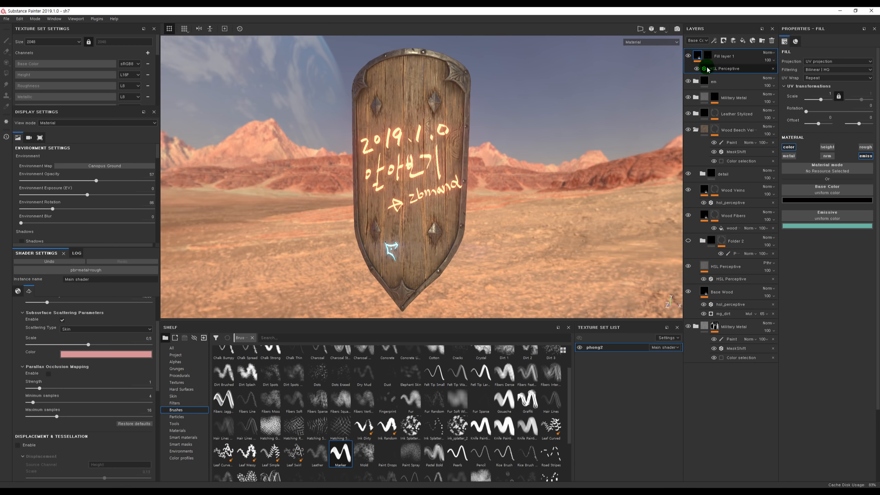
left_click(724, 69)
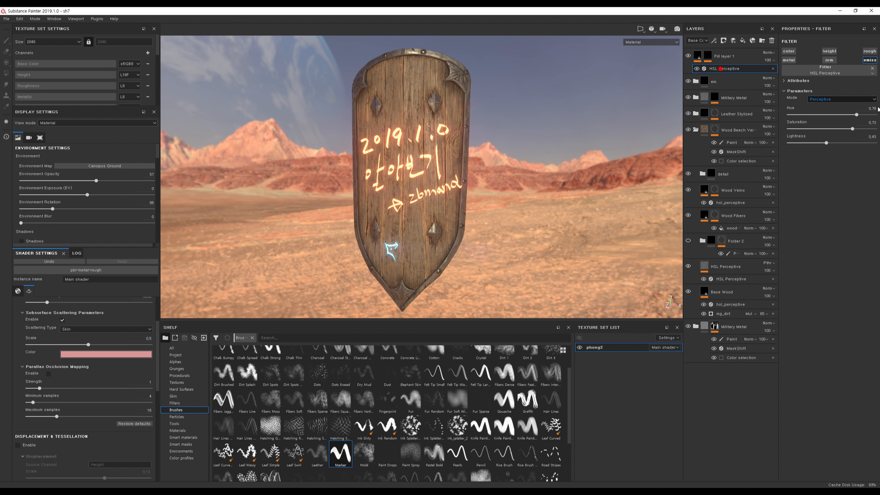
left_click(849, 127)
mouse_move(849, 127)
left_mouse_down()
mouse_move(856, 127)
mouse_move(852, 116)
mouse_move(827, 121)
mouse_move(838, 120)
left_mouse_up()
right_click_drag(571, 158, 524, 202, "alt")
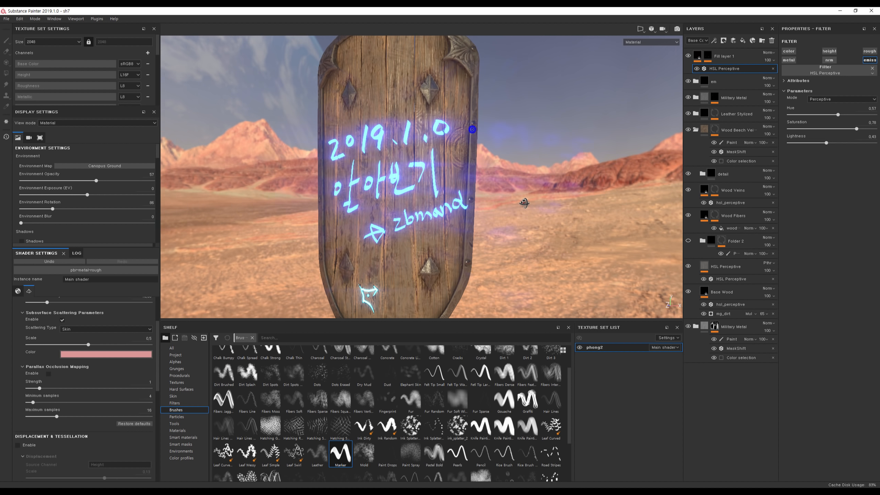
left_click_drag(525, 202, 540, 201, "alt")
left_click_drag(838, 114, 837, 115)
scroll(517, 162, "down", 3)
left_click_drag(519, 160, 518, 162, "alt")
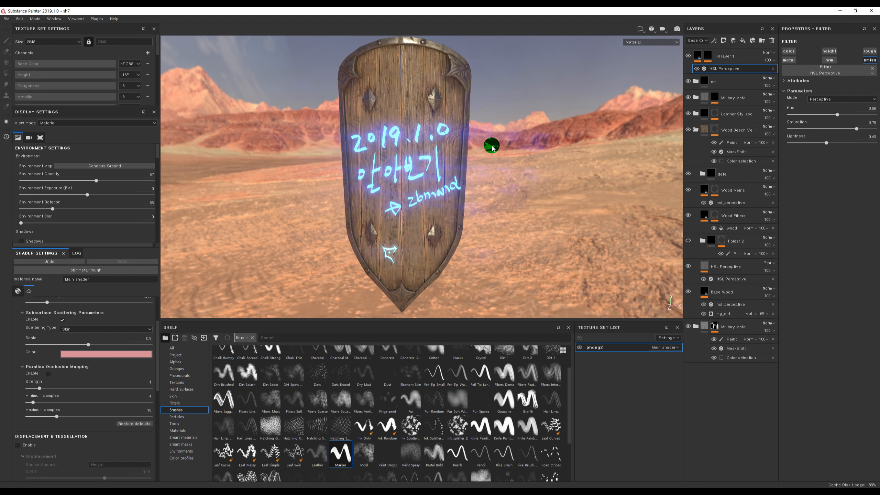
Delete Fill layer 1 with the glowing lettering and shrink the shelf to enlarge the 3D view of the shield.
left_click(689, 57)
key("Delete")
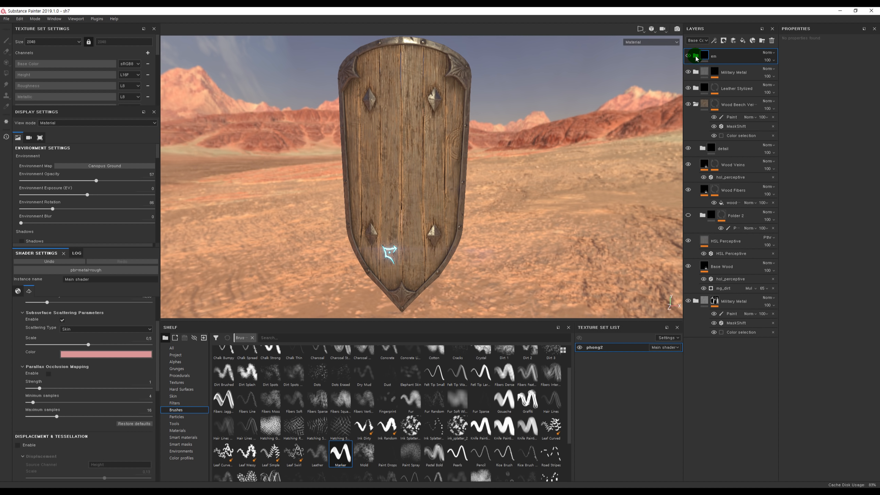
left_click_drag(473, 322, 483, 408)
left_click_drag(487, 298, 480, 260, "alt")
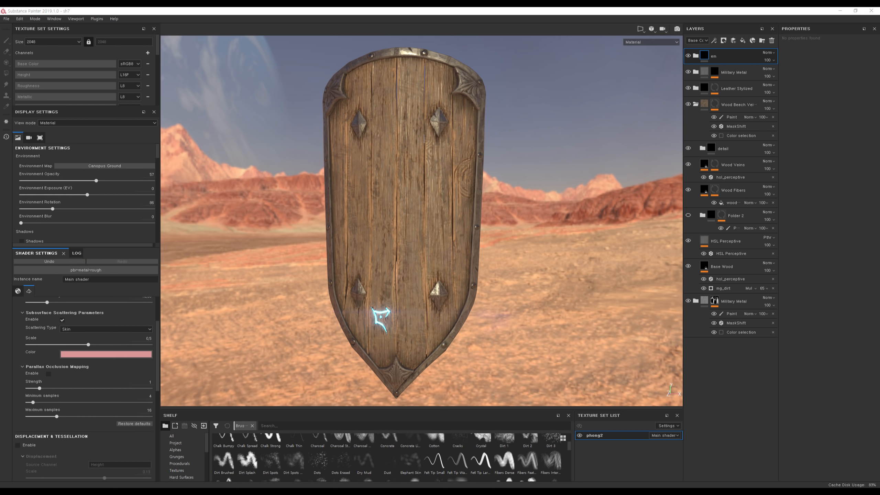
Switch to the browser with the Substance Painter 2019.1 release notes, maximize it and read the dynamic stroke section.
left_click_drag(0, 47, 412, 39)
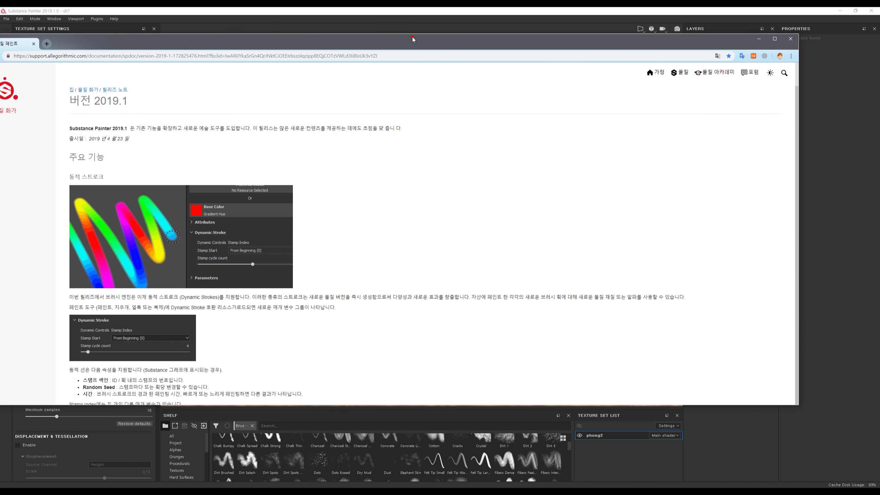
double_click(412, 40)
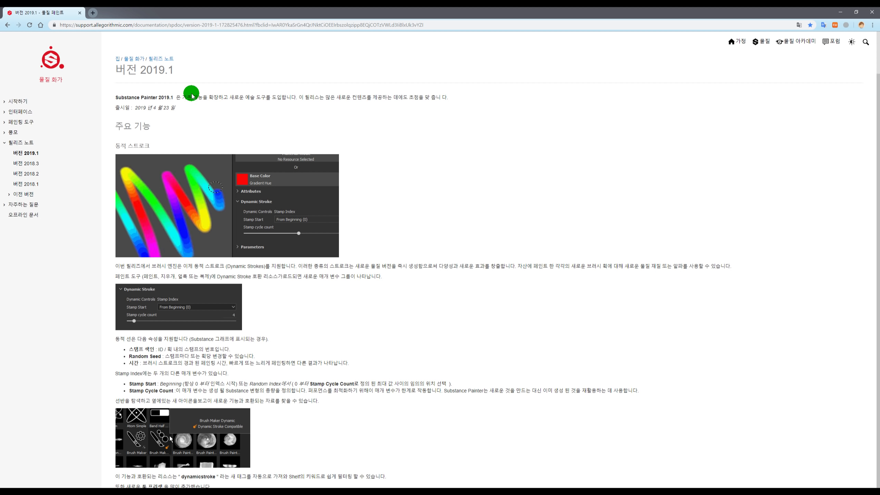
left_click(160, 130)
scroll(183, 138, "down", 1)
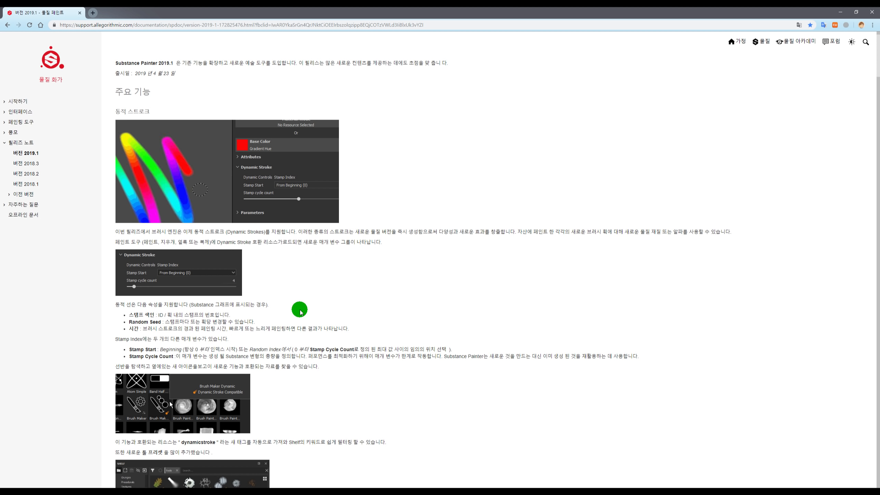
scroll(196, 291, "down", 1)
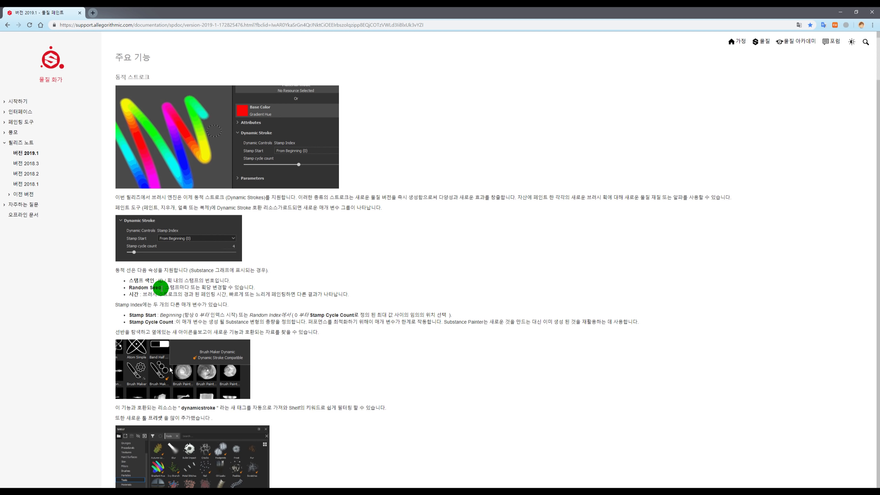
scroll(162, 288, "down", 3)
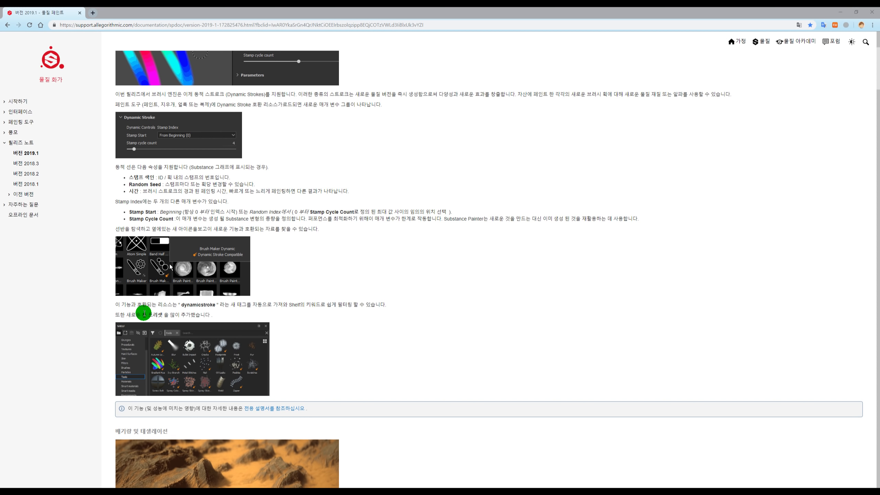
left_click_drag(142, 315, 190, 315)
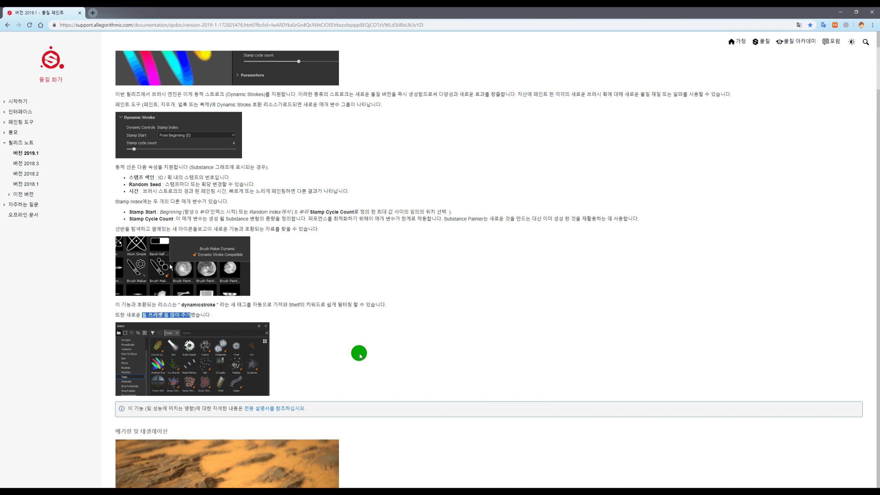
left_click(359, 353)
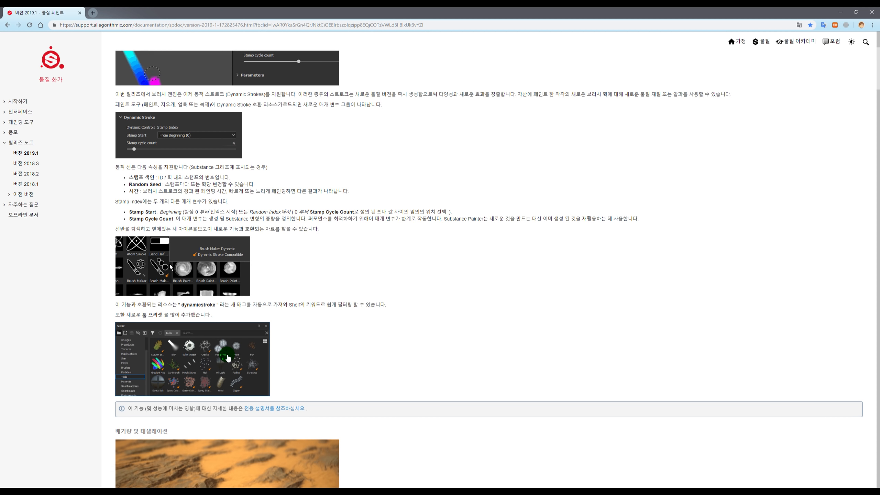
Read the displacement and tessellation section of the release notes, including its shader settings.
scroll(249, 362, "down", 5)
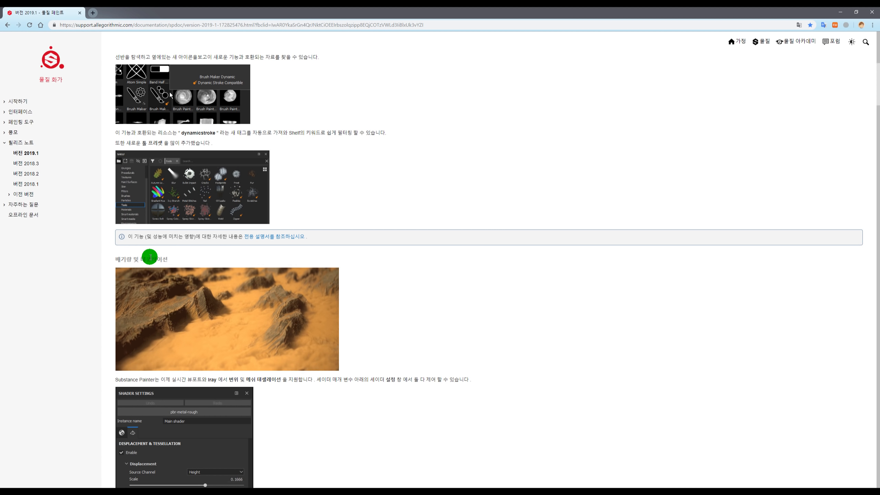
left_click_drag(151, 258, 414, 295)
left_click(414, 294)
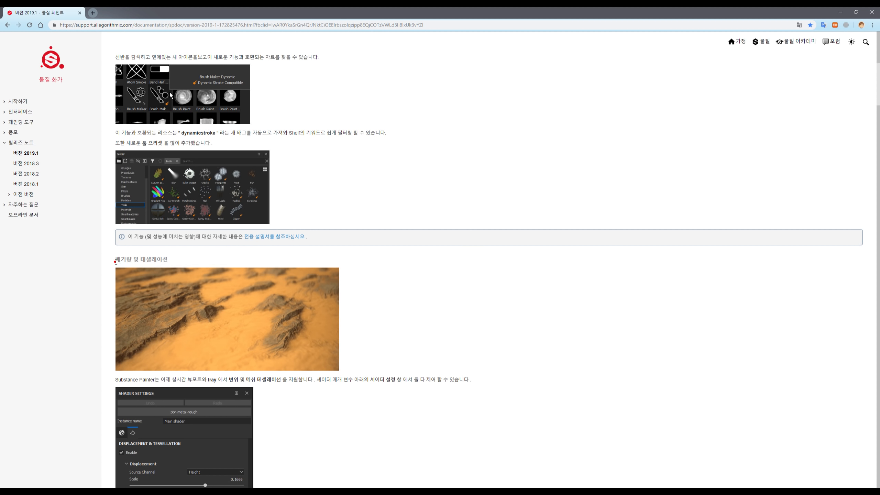
left_click(416, 331)
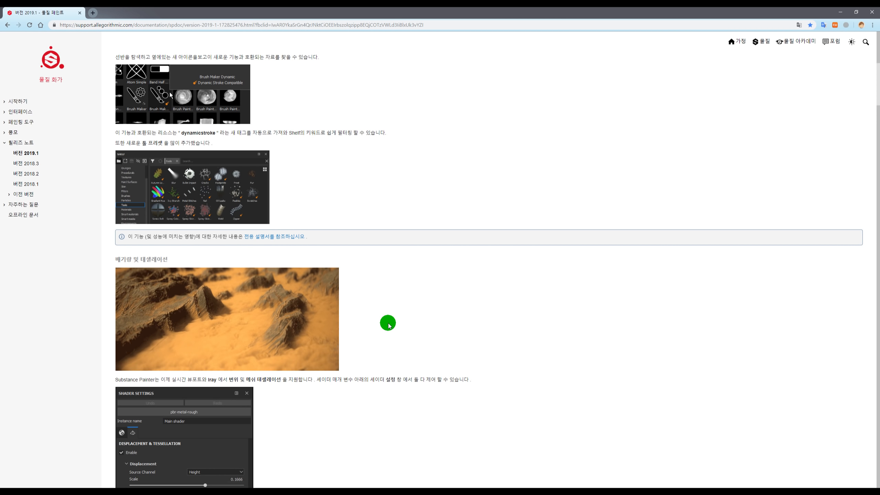
scroll(388, 323, "down", 3)
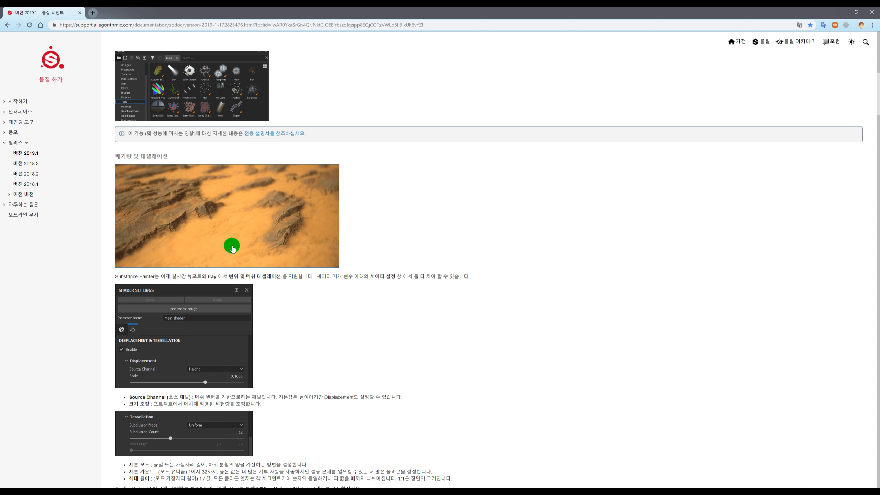
left_click_drag(192, 276, 442, 276)
left_click(470, 259)
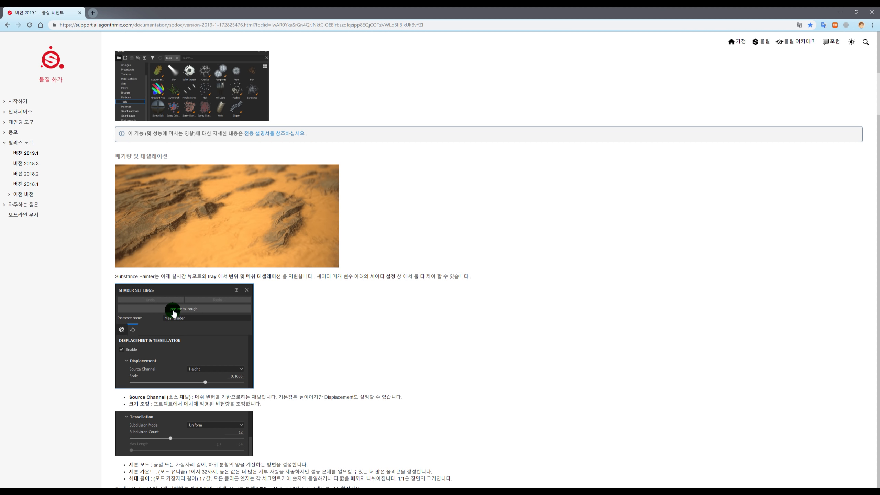
scroll(337, 331, "down", 9)
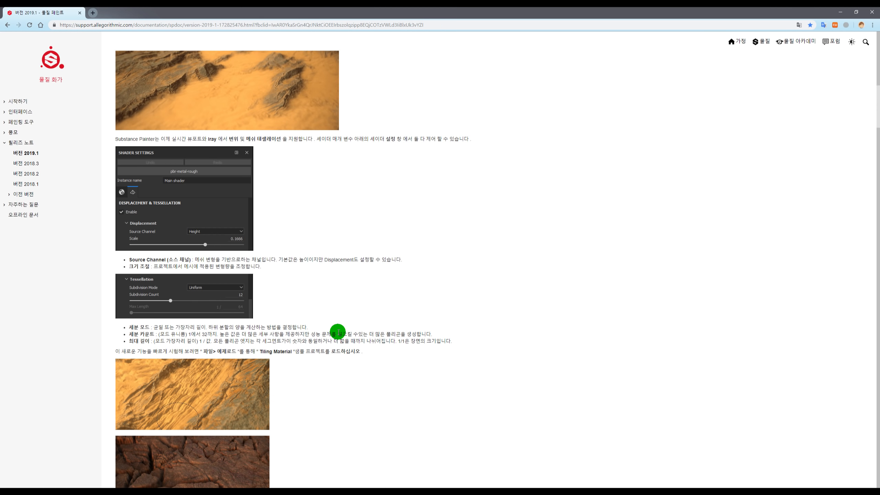
Show the browser's bookmarks bar and read the release note about the new Height To Normal filter.
key("ctrl+shift+b")
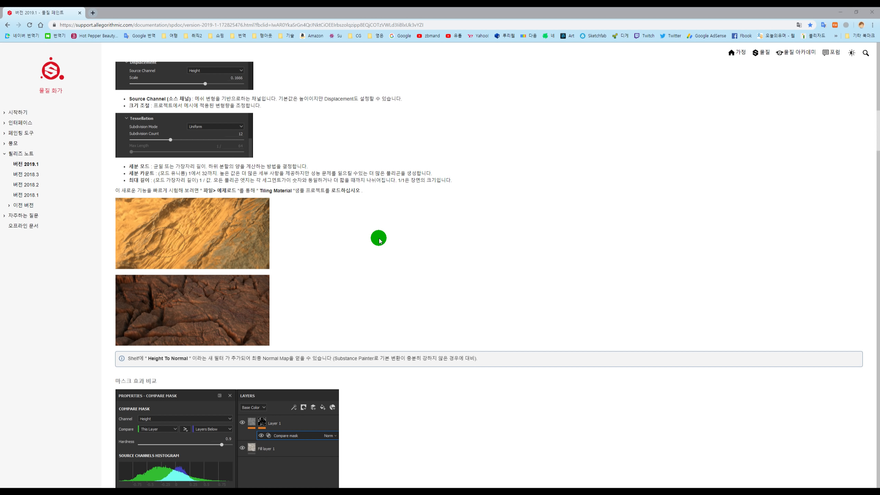
scroll(373, 242, "down", 2)
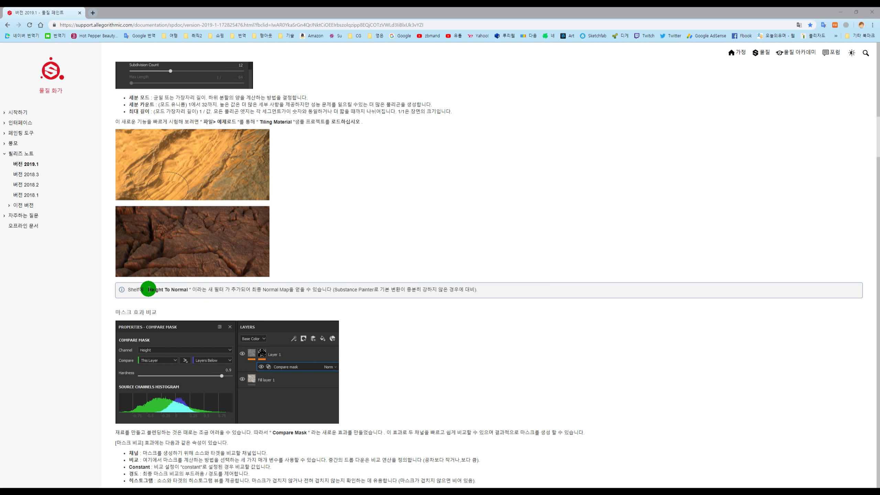
left_click_drag(147, 291, 346, 289)
left_click(442, 247)
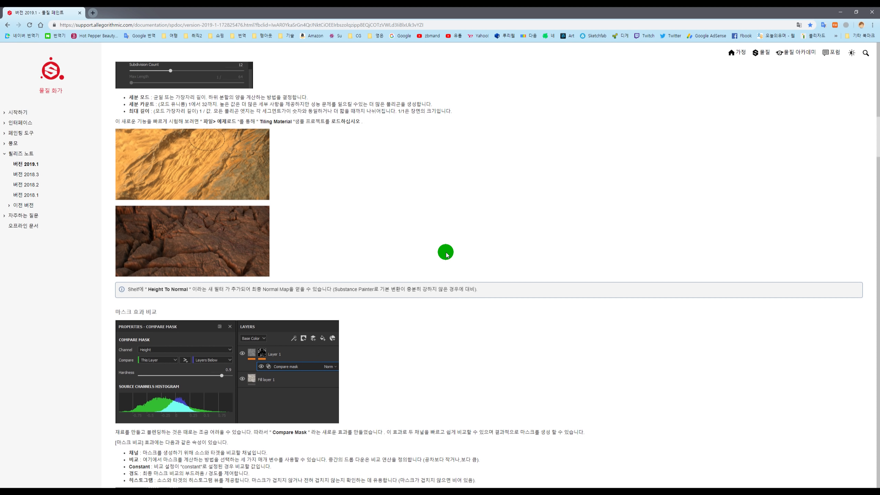
Read the Compare Mask section of the release notes, including its channel, comparison, constant and histogram properties.
scroll(447, 249, "down", 2)
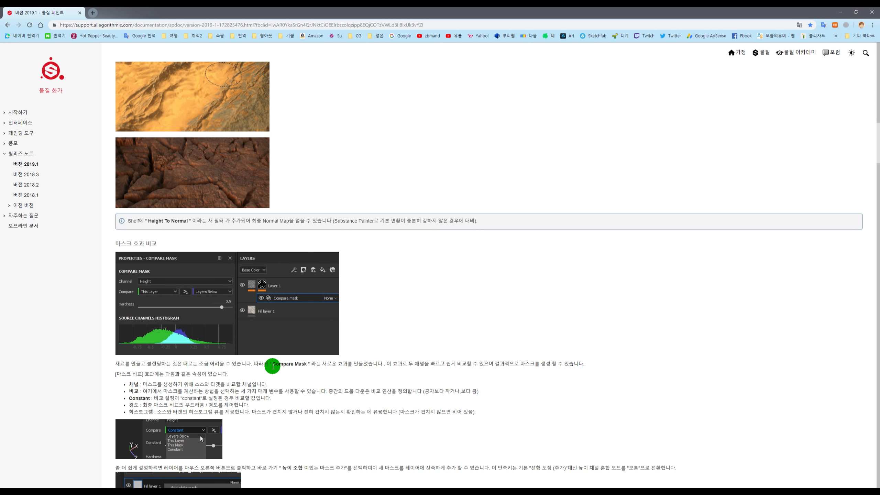
left_click_drag(273, 364, 397, 364)
left_click(366, 334)
left_click(451, 371)
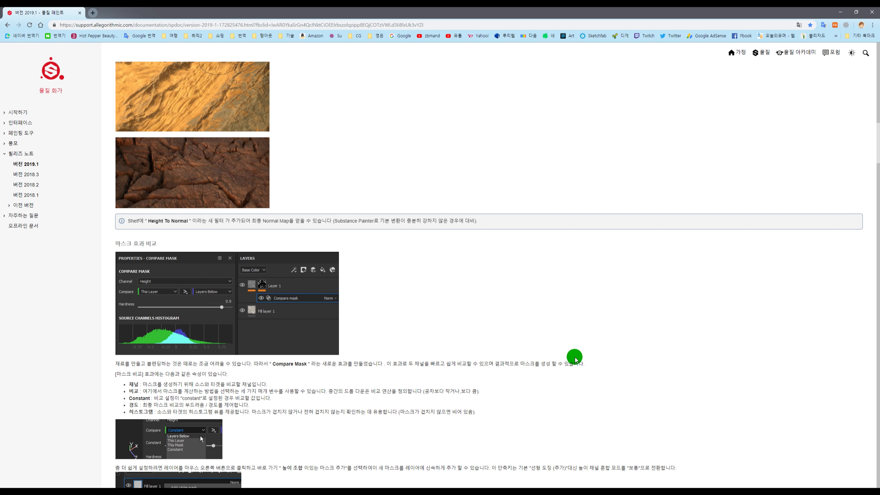
left_click_drag(302, 377, 283, 377)
left_click(264, 379)
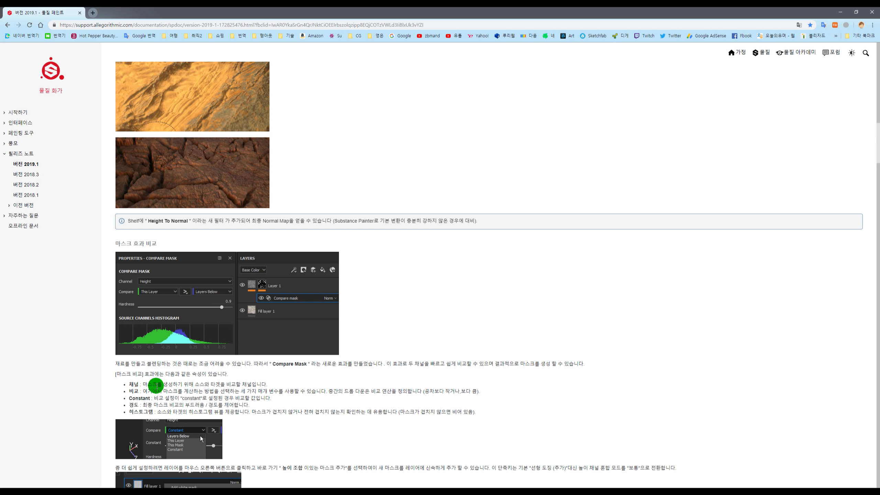
left_click_drag(156, 386, 188, 385)
left_click(279, 401)
scroll(251, 417, "down", 1)
scroll(251, 419, "down", 5)
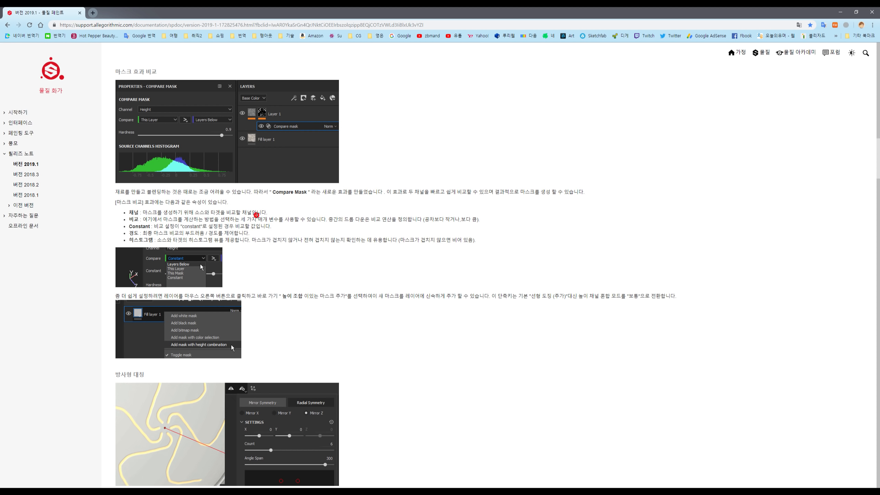
Read the release notes on radial symmetry and the new fill layer projection modes, including planar projection.
scroll(386, 236, "down", 4)
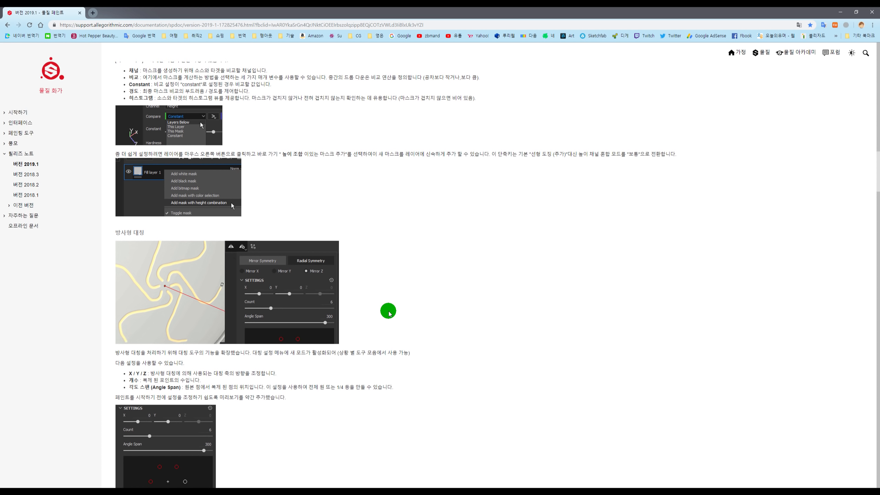
scroll(386, 314, "down", 4)
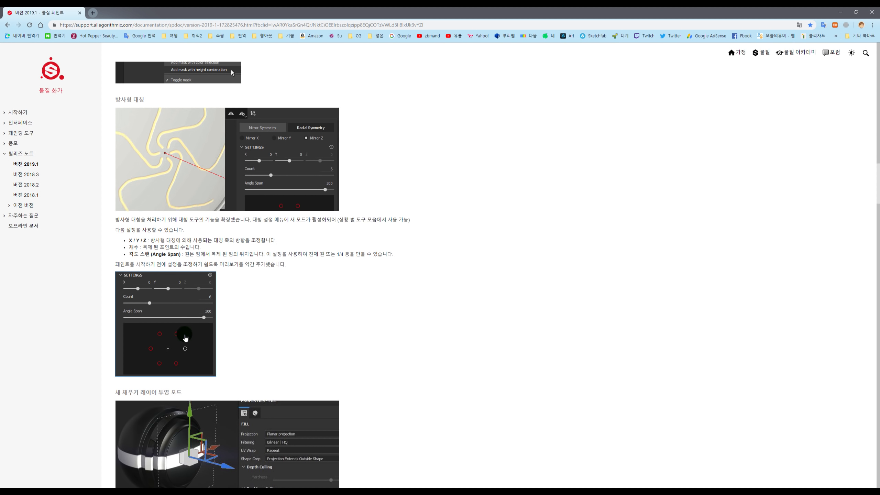
scroll(182, 338, "down", 4)
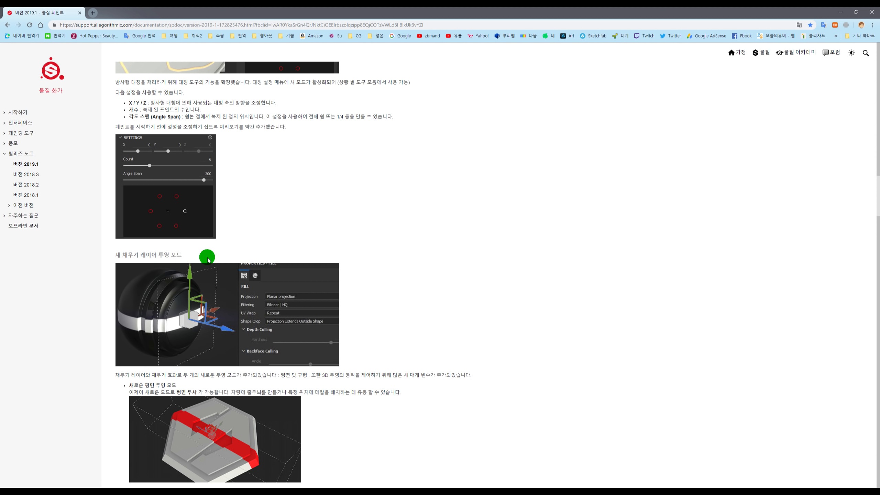
scroll(224, 313, "down", 8)
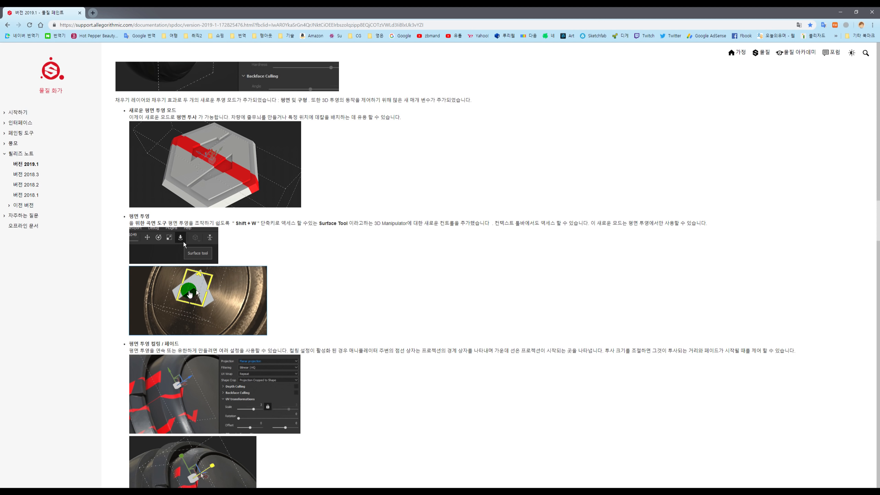
Read the release notes on planar projection culling, spherical projection, shape crop, UV wrap settings and the rotation manipulator.
scroll(295, 310, "down", 3)
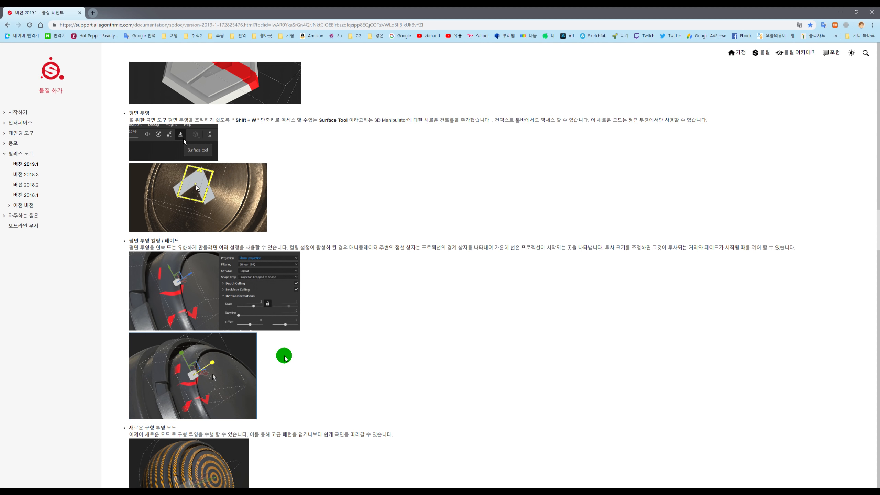
scroll(369, 359, "down", 3)
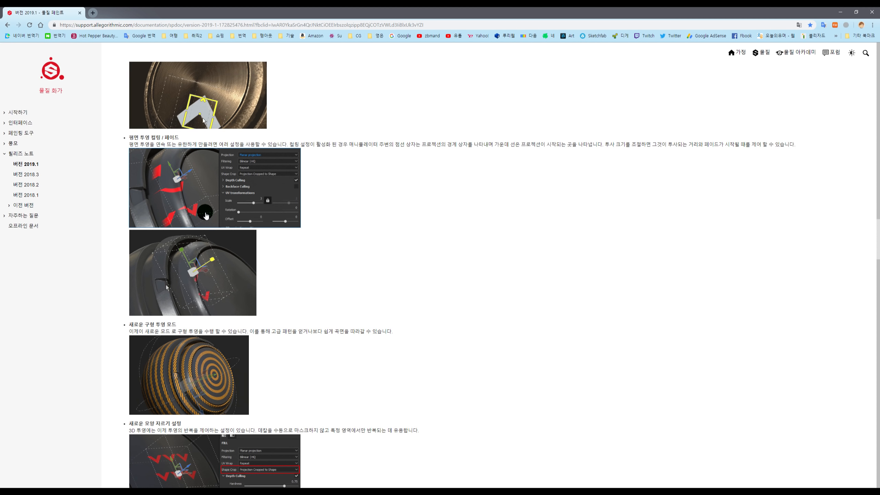
scroll(361, 291, "down", 6)
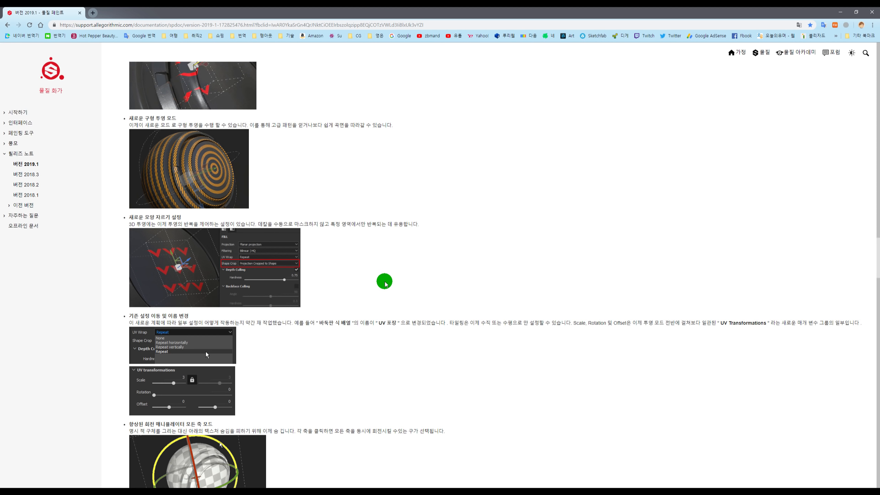
scroll(306, 346, "down", 8)
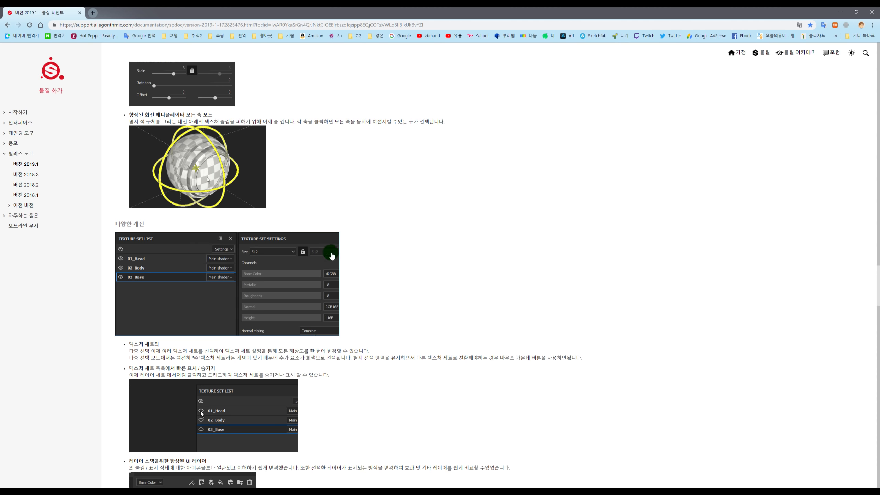
Read the miscellaneous improvements covering texture sets, layer stack, effect placement, channel buttons, export dithering, histograms and layer instancing.
scroll(399, 291, "down", 5)
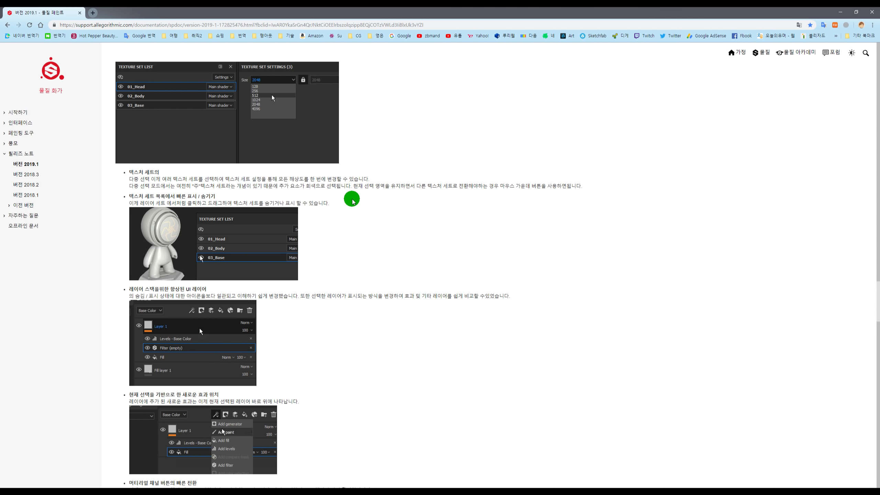
scroll(353, 211, "down", 4)
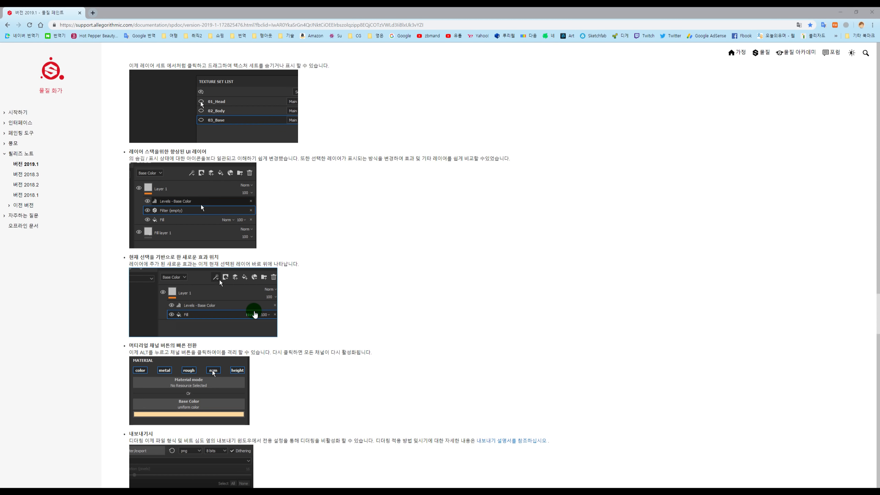
scroll(339, 325, "down", 5)
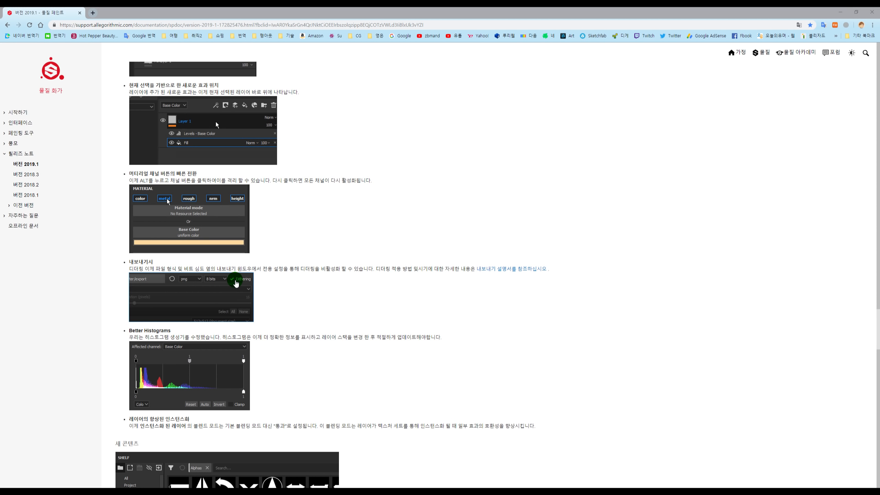
scroll(243, 287, "down", 2)
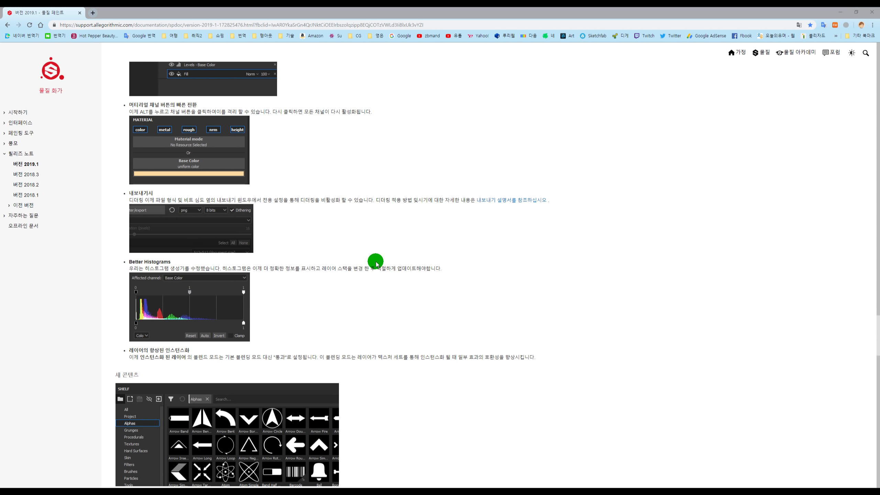
Review the new content lists, highlighting the brush presets, tool presets, alphas, filters and generators.
scroll(396, 299, "down", 6)
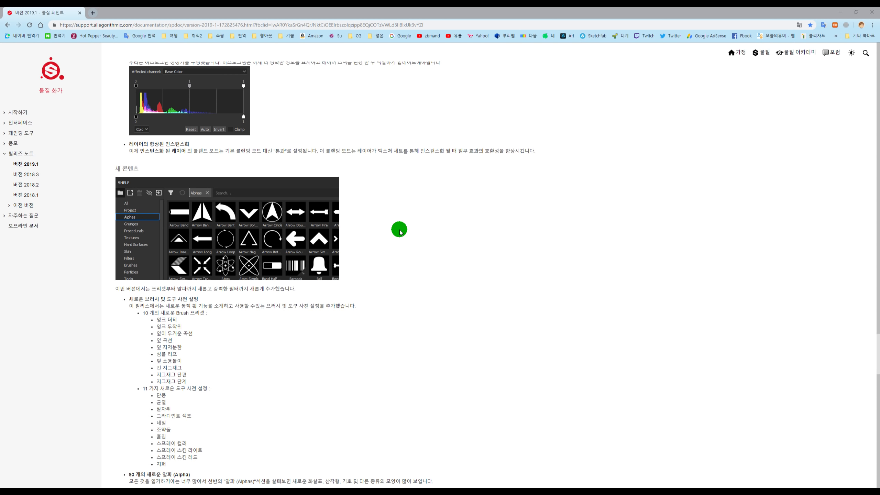
scroll(215, 199, "down", 4)
mouse_move(161, 178)
left_mouse_down()
mouse_move(221, 227)
mouse_move(223, 239)
left_mouse_up()
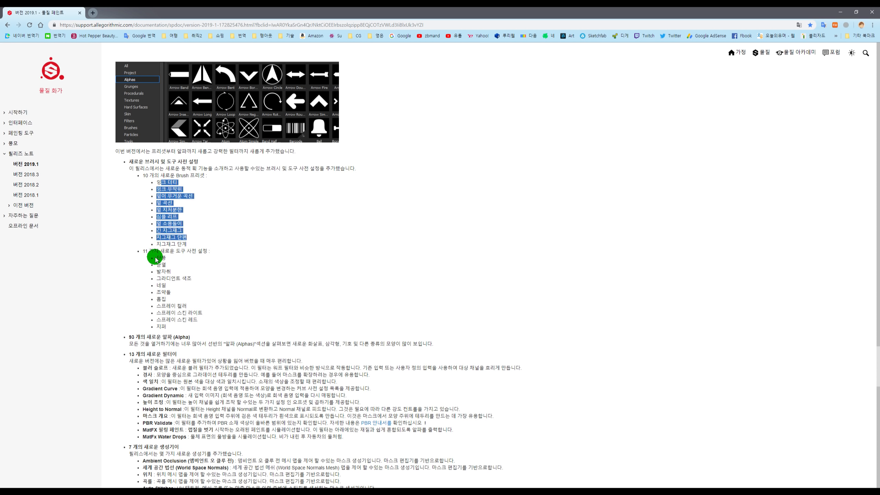
left_click_drag(156, 259, 195, 330)
scroll(263, 311, "down", 4)
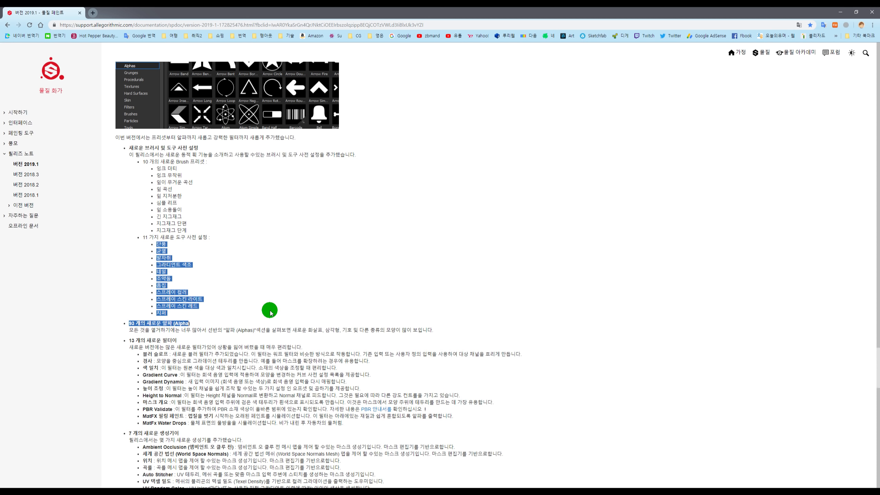
left_click_drag(141, 229, 421, 285)
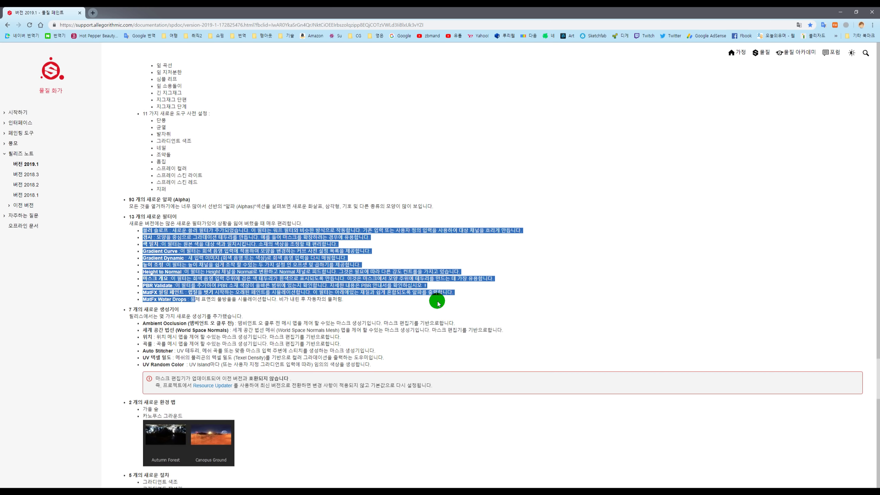
left_click(502, 293)
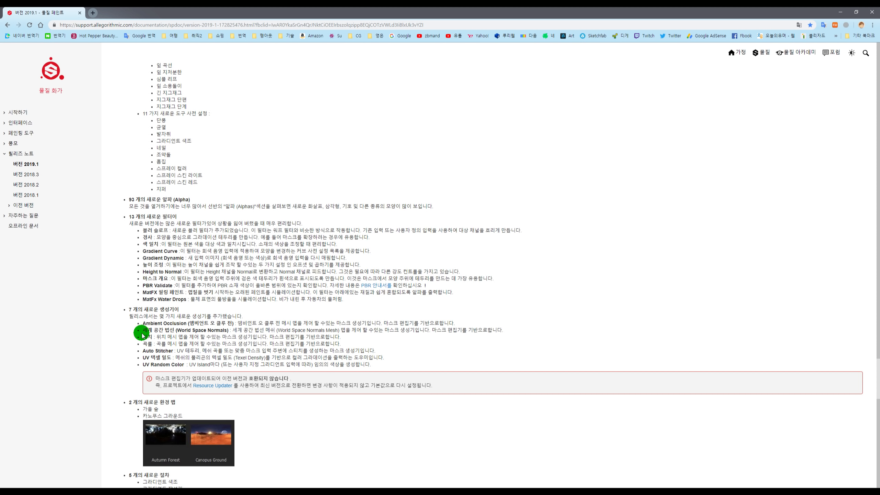
left_click_drag(135, 321, 190, 363)
left_click(562, 297)
Review the new environment maps Autumn Forest and Canopus Ground and the list of new procedurals.
scroll(563, 297, "down", 5)
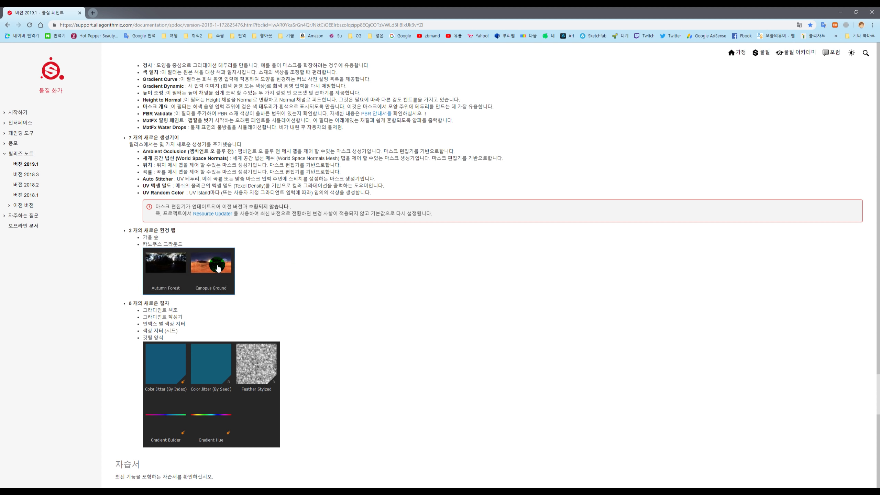
left_click(357, 274)
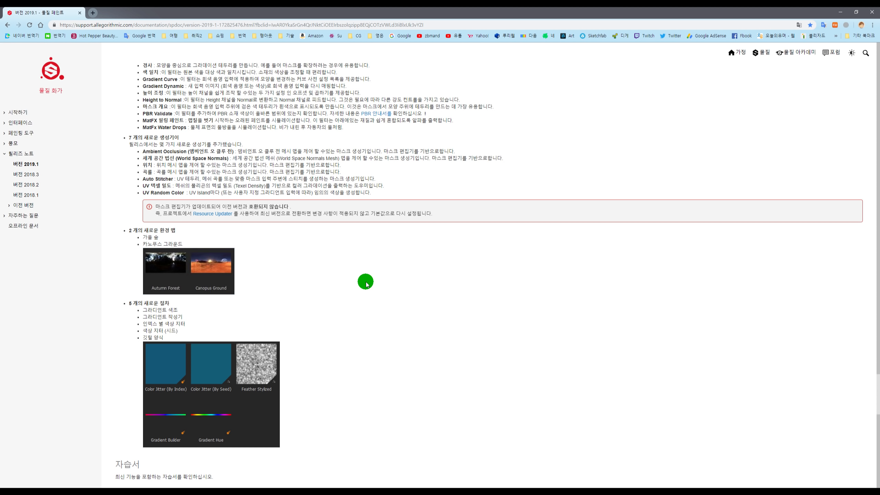
left_click(222, 266)
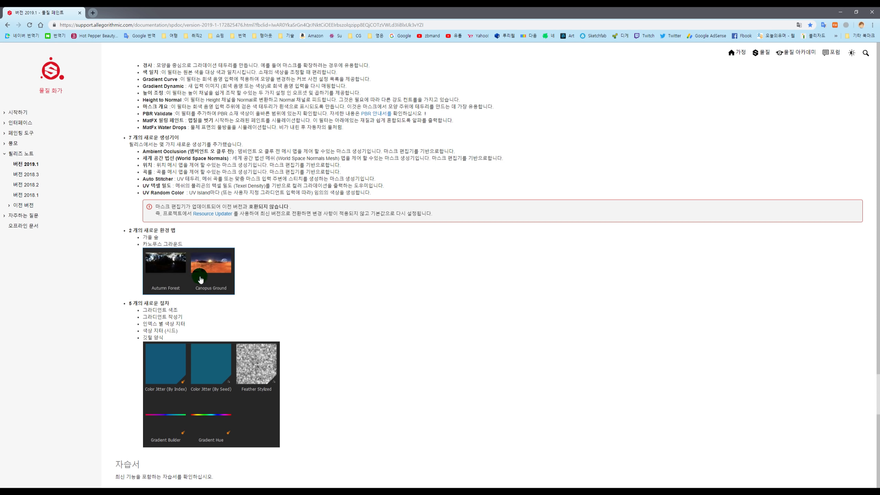
scroll(288, 295, "down", 4)
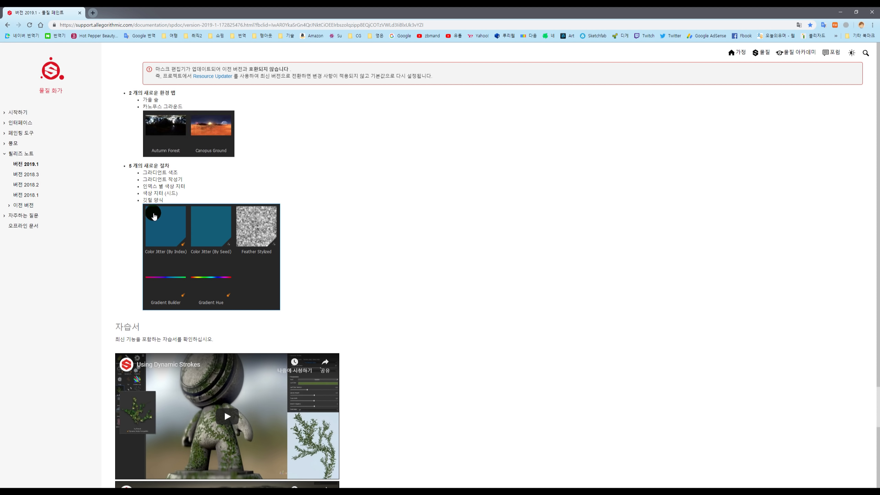
left_click(149, 172)
Look over the tutorial videos and read the full 2019.1 changelog with its additions, fixes and known issues.
scroll(257, 242, "down", 7)
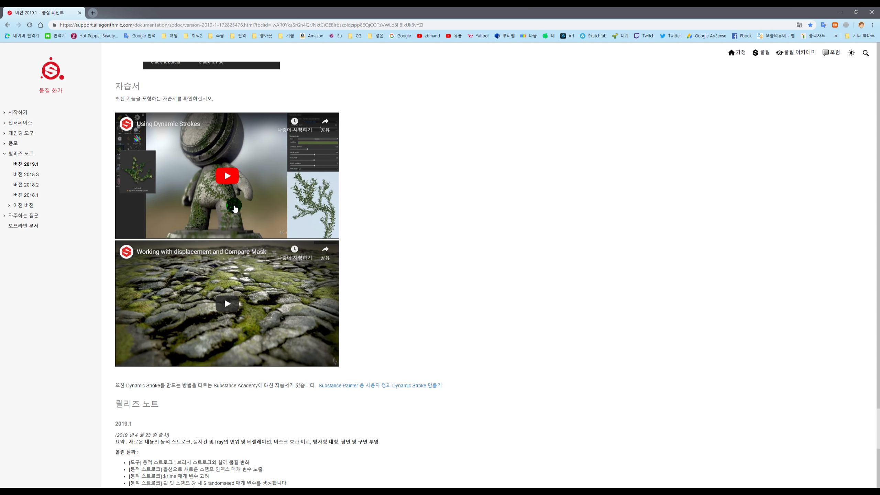
scroll(234, 208, "down", 5)
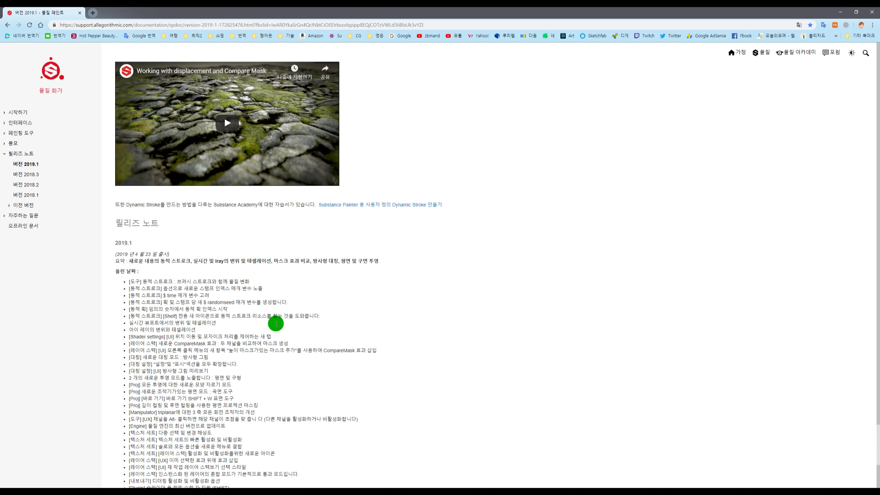
scroll(276, 324, "down", 5)
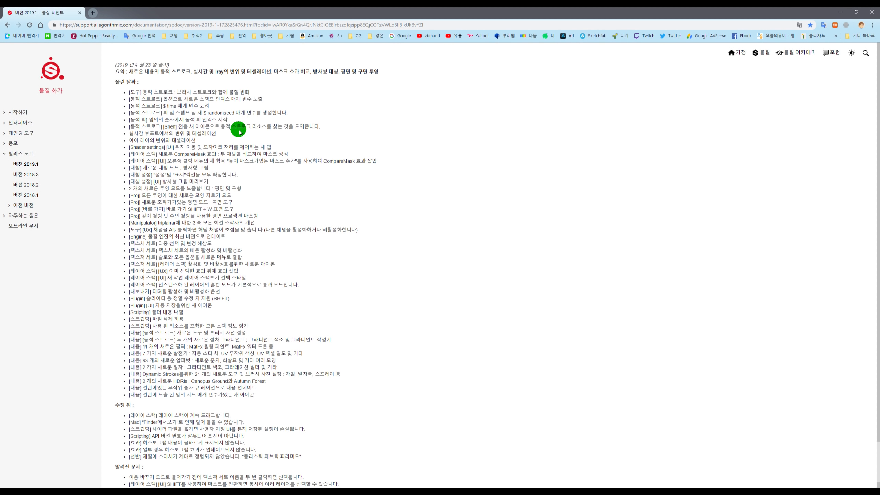
scroll(214, 112, "down", 2)
scroll(208, 391, "up", 1)
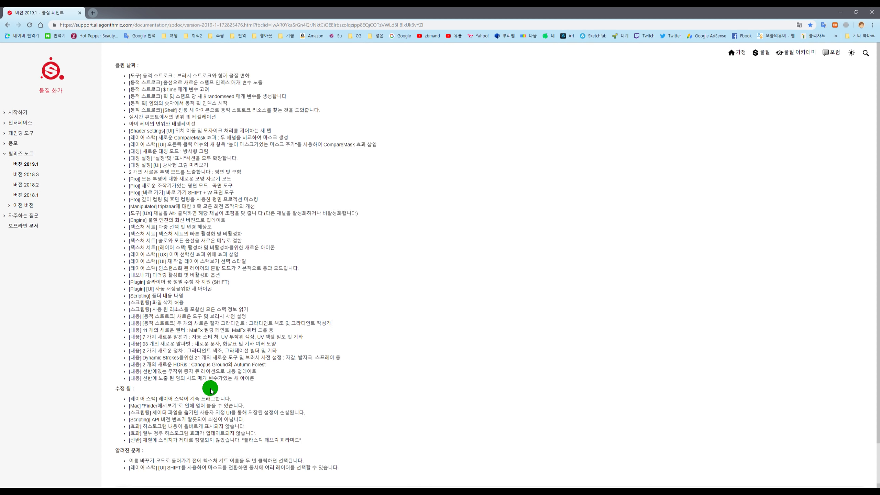
scroll(212, 390, "up", 2)
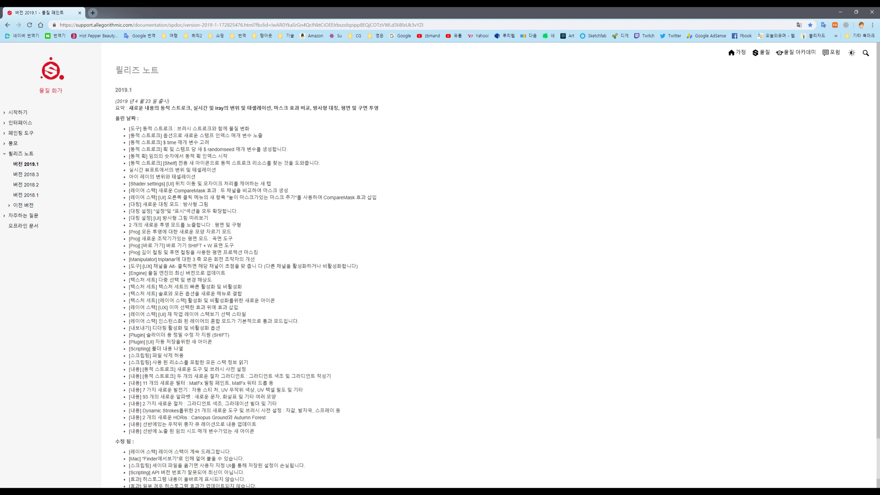
Switch to Substance Painter, pick Canopus Ground as the environment map, and inspect the shield under its lighting and sky.
key("alt+Tab")
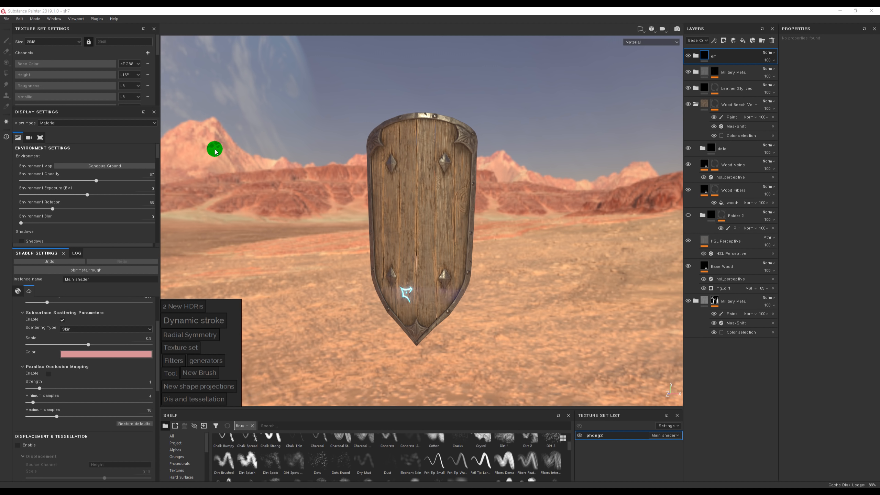
left_click(128, 165)
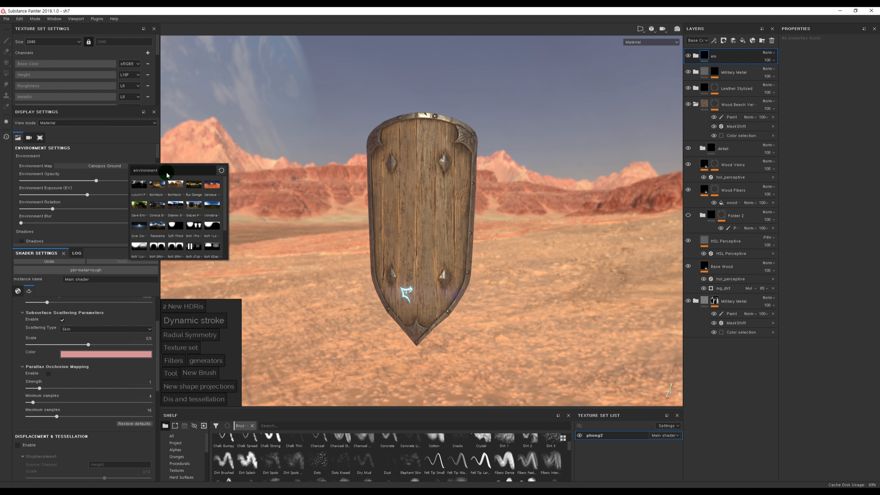
left_click(205, 187)
left_click_drag(342, 217, 193, 206, "alt")
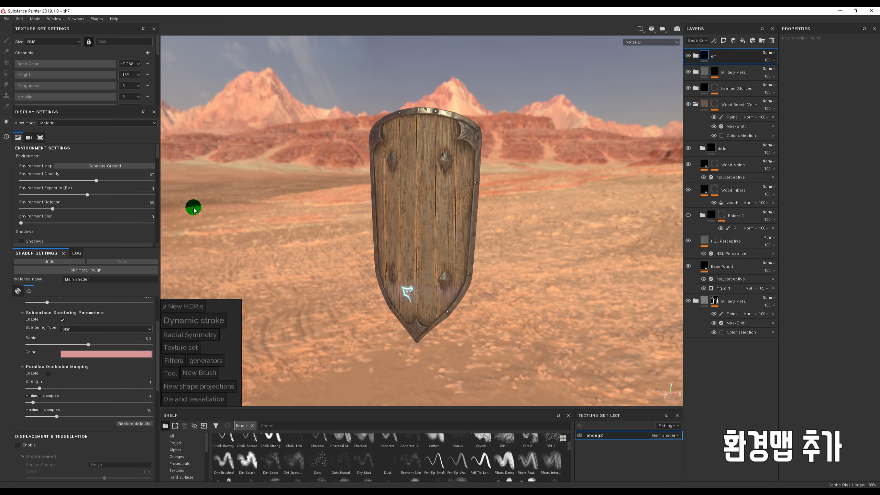
left_click(104, 165)
left_click(194, 188)
right_click_drag(312, 207, 397, 214, "shift")
left_click_drag(397, 214, 309, 190, "alt")
left_click_drag(259, 90, 250, 274, "alt")
Set the environment map to Autumn Forest and rotate the shield and lighting to inspect it.
left_click(109, 162)
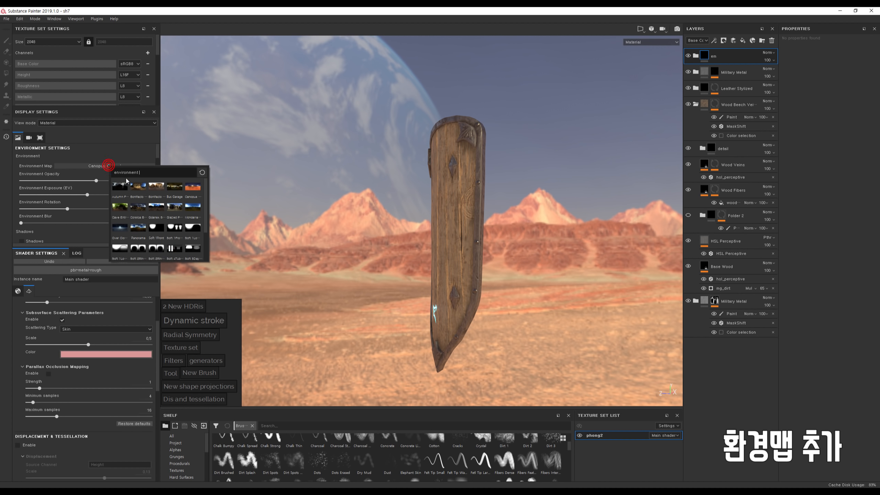
left_click(118, 177)
left_click_drag(256, 197, 507, 225, "alt")
right_click_drag(507, 226, 191, 199, "shift")
Set the environment map to Bonifacio Aragon Stairs and inspect the shield with the environment rotated.
left_click(110, 164)
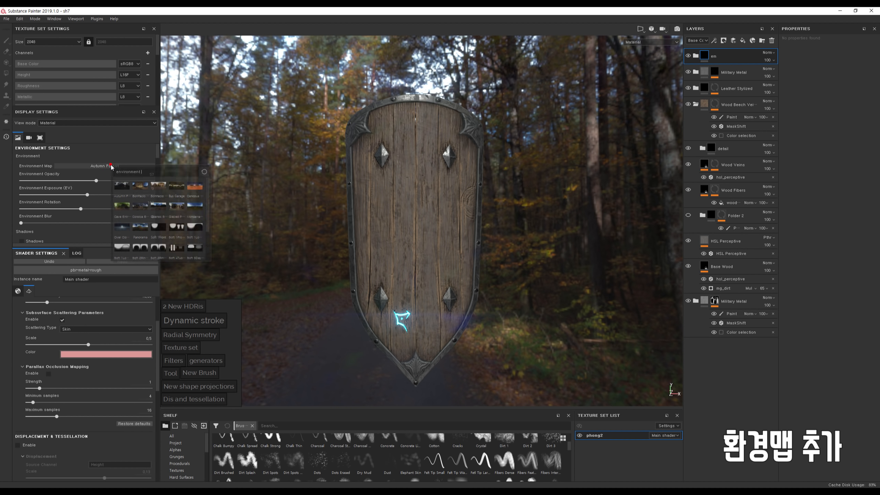
left_click(121, 167)
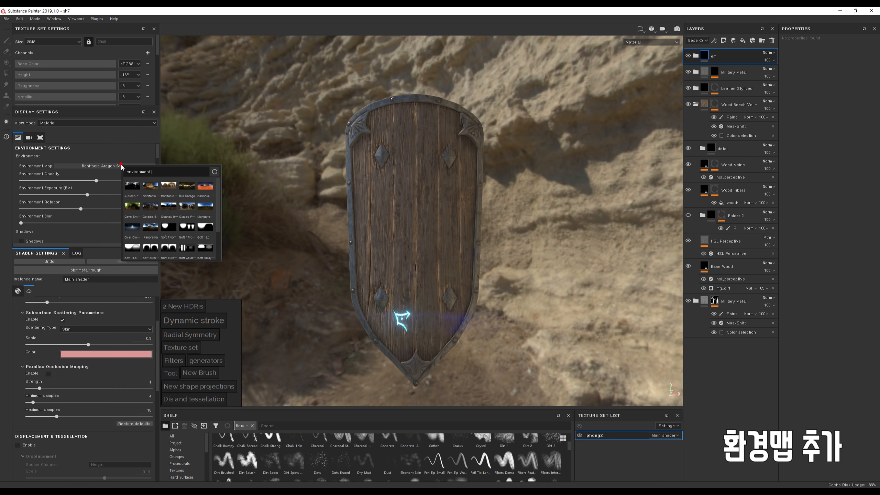
left_click_drag(405, 207, 396, 223, "alt")
right_click_drag(396, 224, 359, 225, "shift")
Set the environment map to Villa Nova Street and rotate the environment behind the shield.
left_click(87, 166)
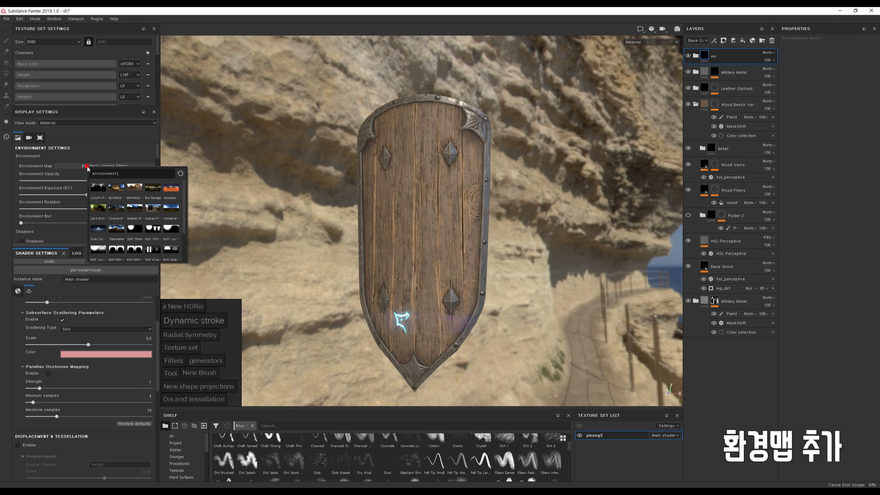
left_click(99, 249)
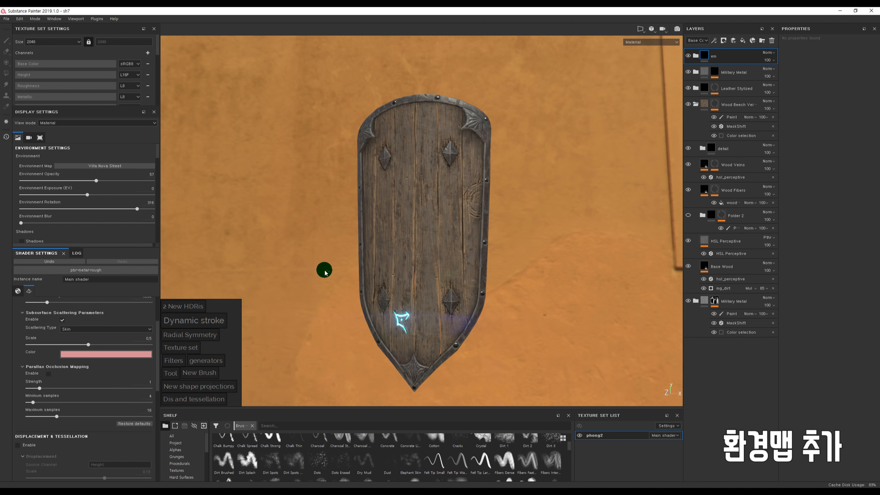
right_click_drag(324, 273, 263, 200, "shift")
Set the environment map back to Canopus Ground and turn the environment rotation to about 84.
left_click(120, 167)
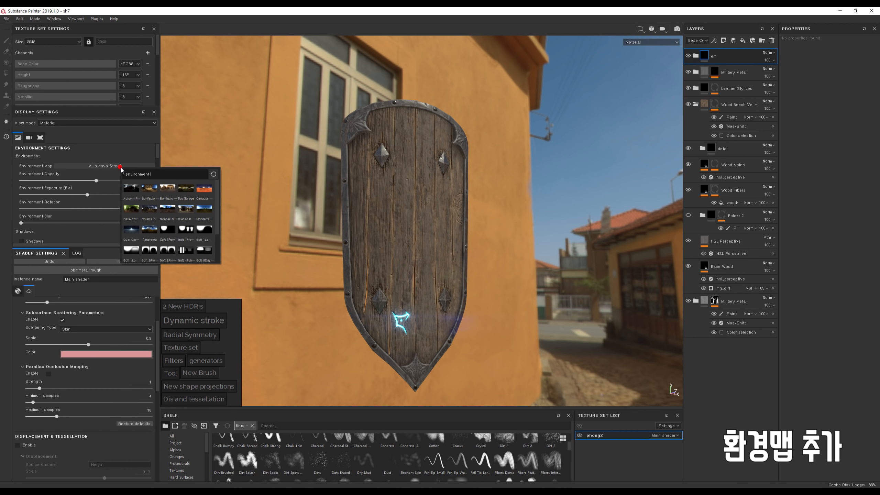
left_click(204, 188)
right_click_drag(367, 199, 386, 207, "shift")
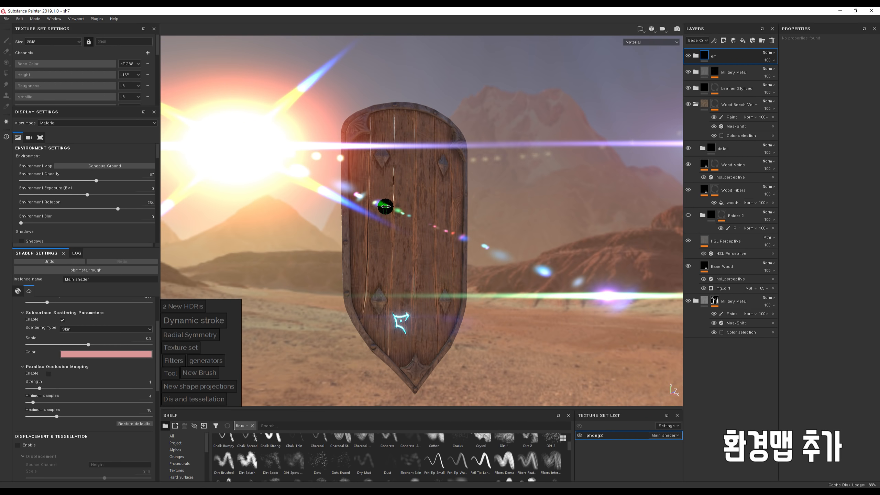
left_click_drag(386, 207, 353, 211, "alt")
right_click_drag(353, 211, 419, 230, "shift")
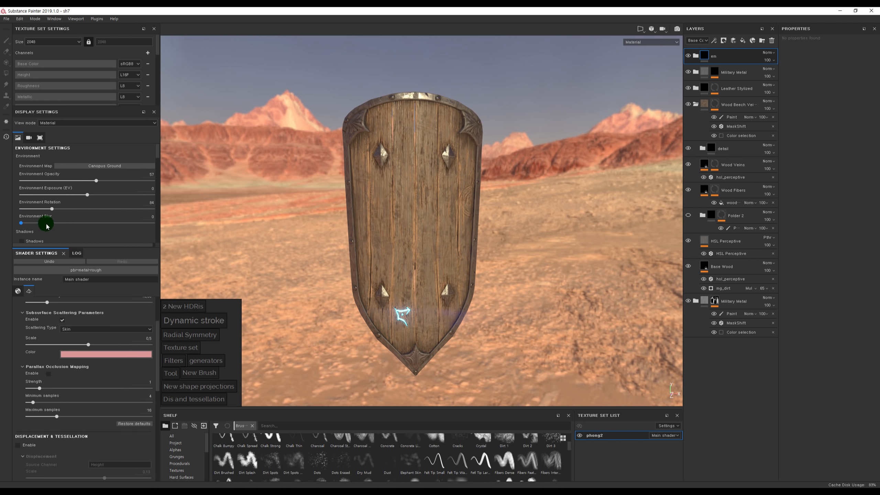
Raise the environment opacity to 100 with the shield viewed from a low side angle against the planet.
left_click_drag(311, 218, 284, 208, "alt")
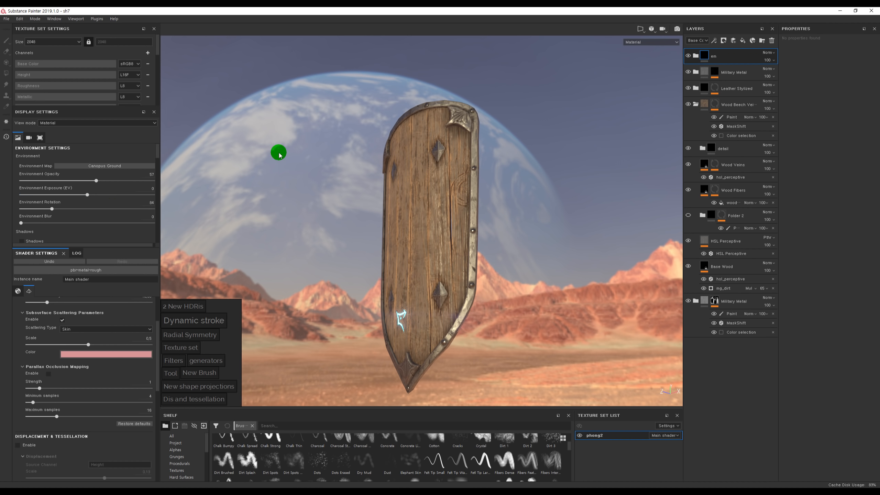
left_click_drag(104, 180, 207, 177)
left_click_drag(303, 161, 275, 134, "alt")
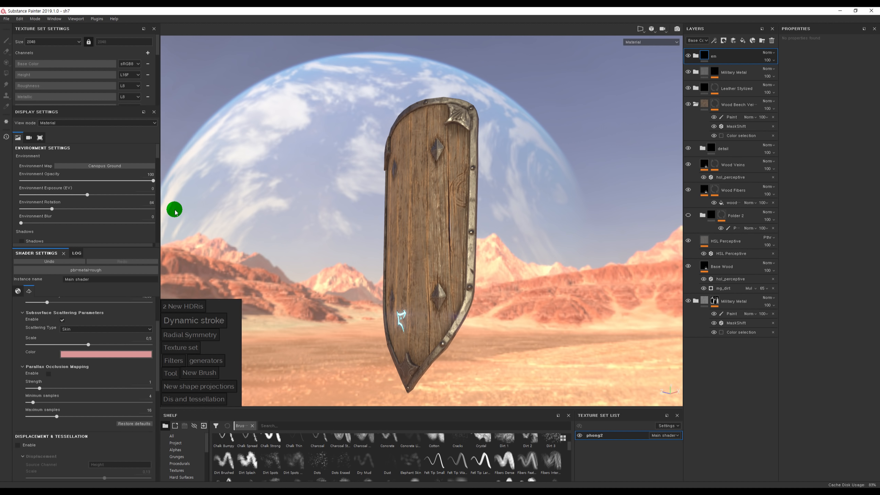
Set the environment blur to 25 and fade out the background with environment opacity 0.
mouse_move(64, 223)
left_mouse_down()
mouse_move(73, 222)
mouse_move(53, 223)
left_mouse_up()
left_click_drag(53, 209, 47, 211)
left_click_drag(87, 180, 36, 182)
left_click_drag(240, 183, 317, 193, "alt")
left_click_drag(33, 186, 21, 182)
left_click_drag(415, 183, 496, 201, "alt")
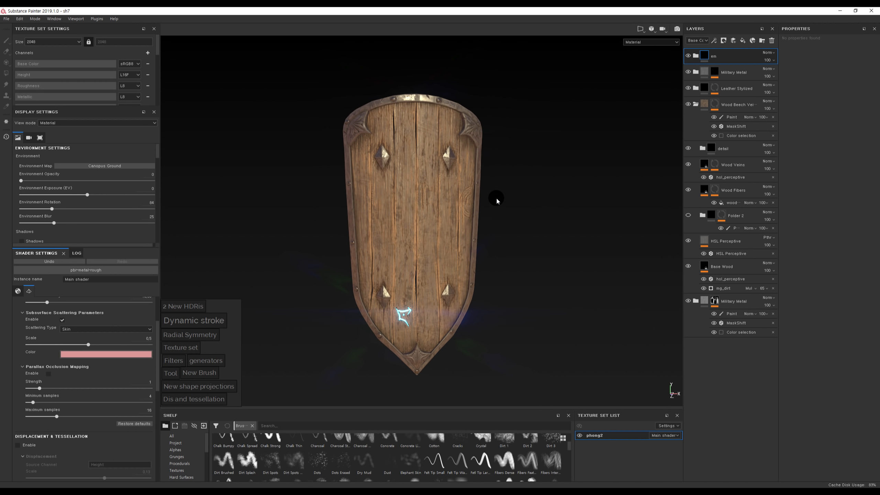
Rotate the environment lighting on the shield to 25 and view the shield from the front.
left_click_drag(384, 177, 466, 182, "alt")
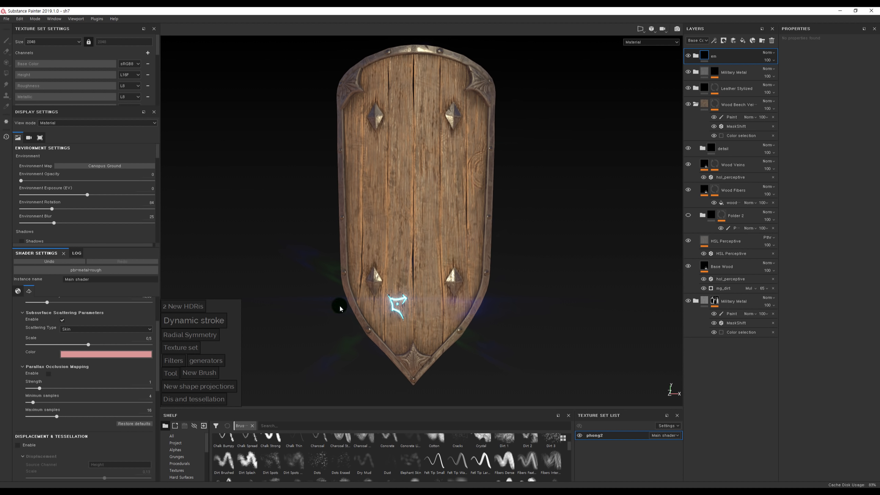
left_click_drag(378, 224, 407, 216, "alt")
right_click_drag(407, 216, 255, 292, "alt")
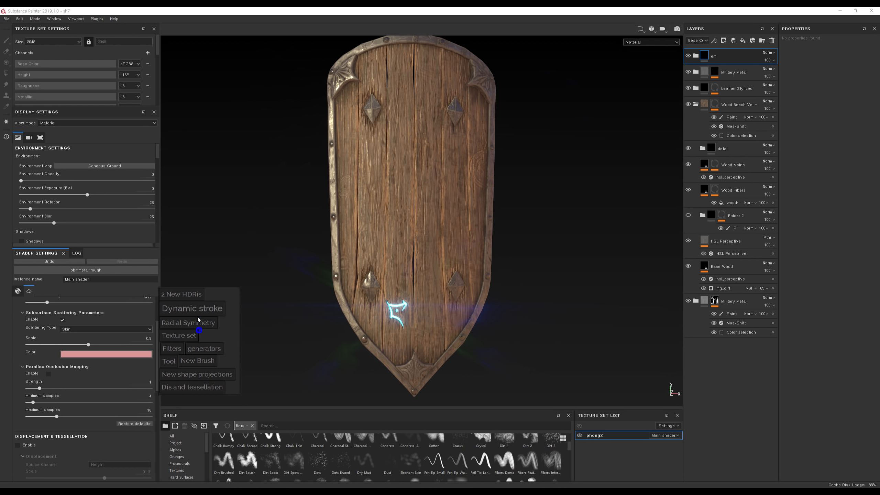
Enlarge the shelf to look through the brush presets and select the Ink Dirty brush.
left_click_drag(276, 409, 275, 347)
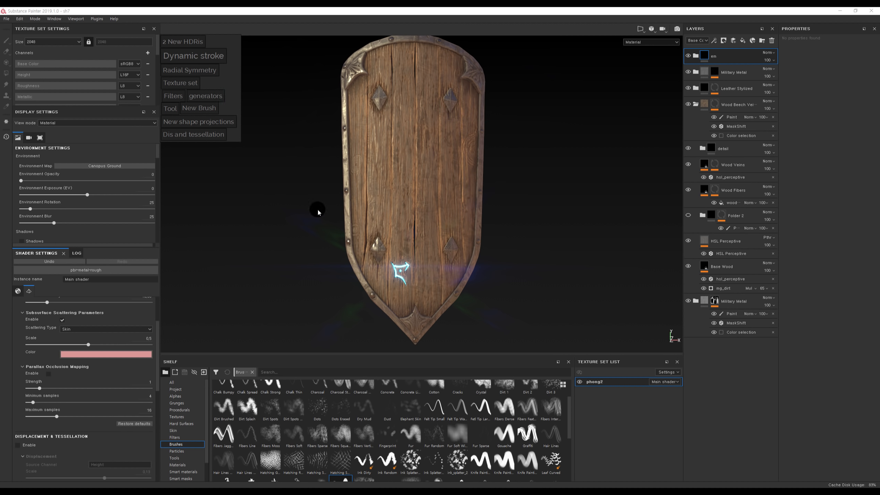
left_click(188, 446)
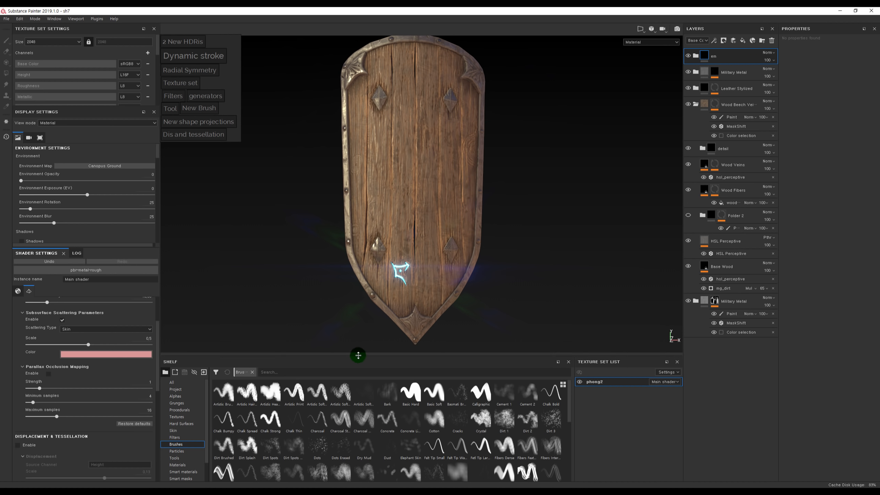
left_click_drag(358, 355, 361, 296)
scroll(371, 373, "down", 3)
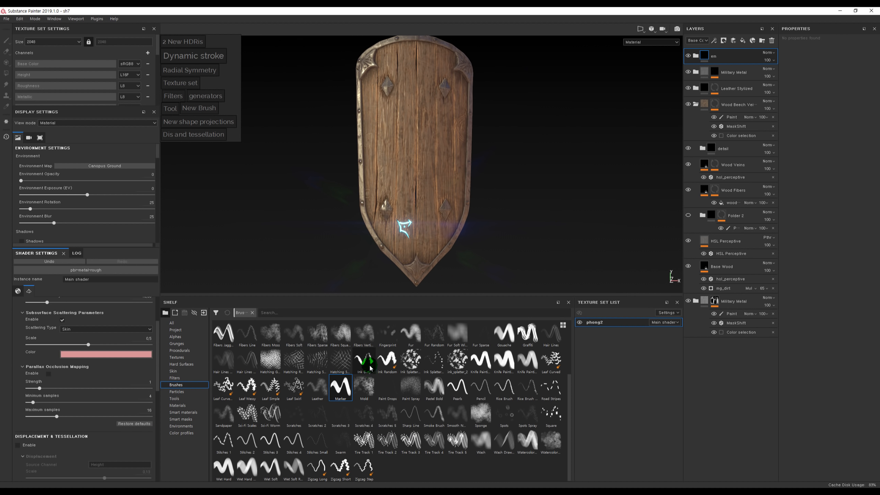
left_click(374, 371)
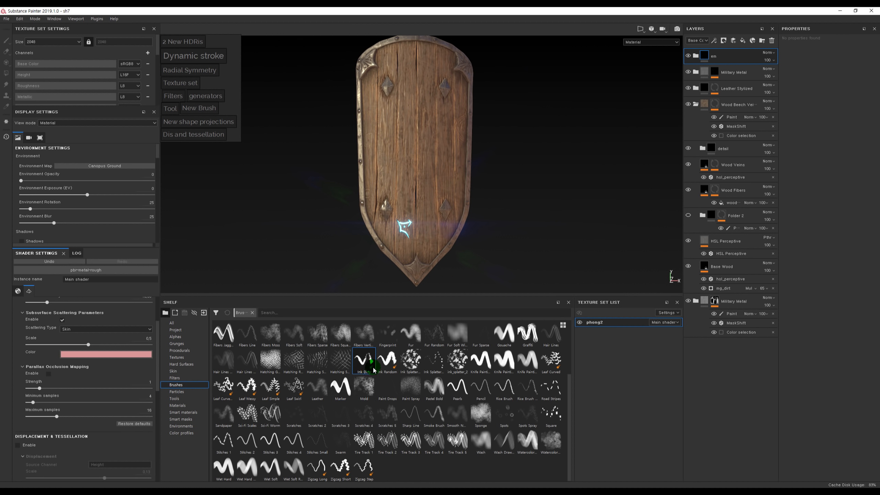
mouse_move(374, 369)
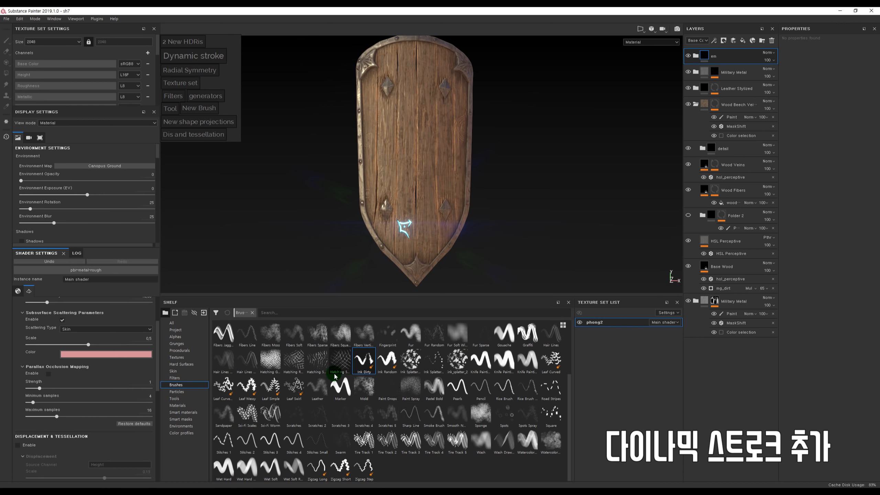
List the tool presets in the shelf, shrink the shelf and frame the whole shield.
left_click(176, 399)
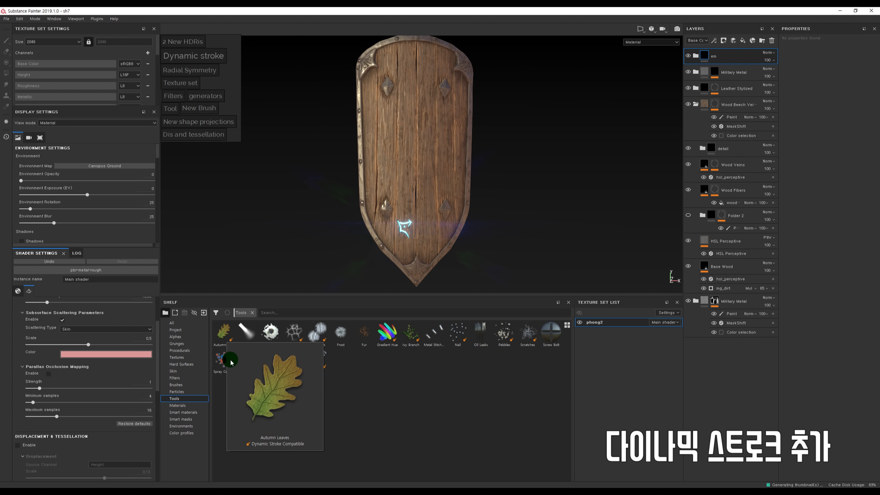
left_click_drag(469, 207, 439, 163, "alt")
right_click_drag(441, 168, 481, 196, "alt")
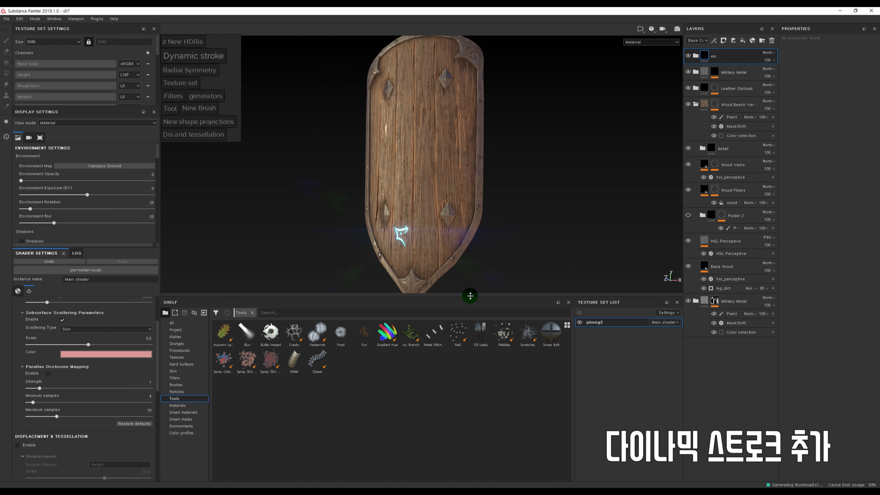
left_click_drag(467, 296, 478, 359)
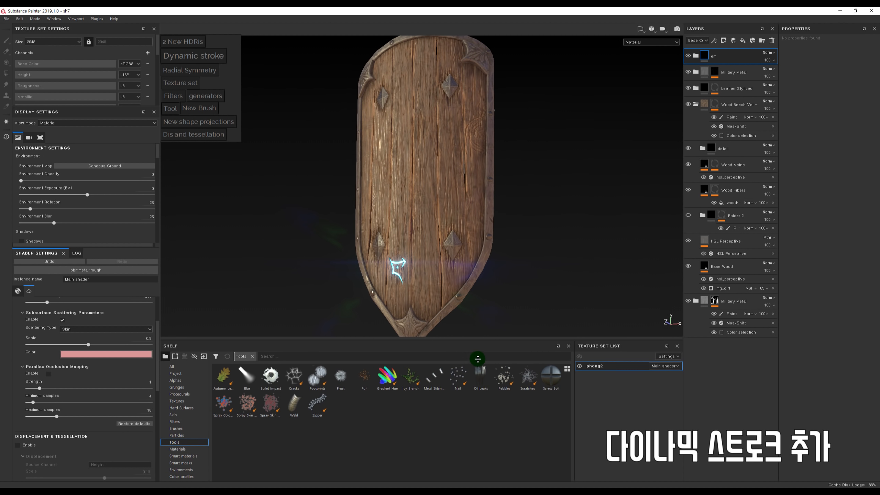
left_click_drag(465, 166, 439, 238, "alt")
right_click_drag(461, 248, 454, 278, "alt")
left_click_drag(429, 194, 416, 222, "ctrl+alt")
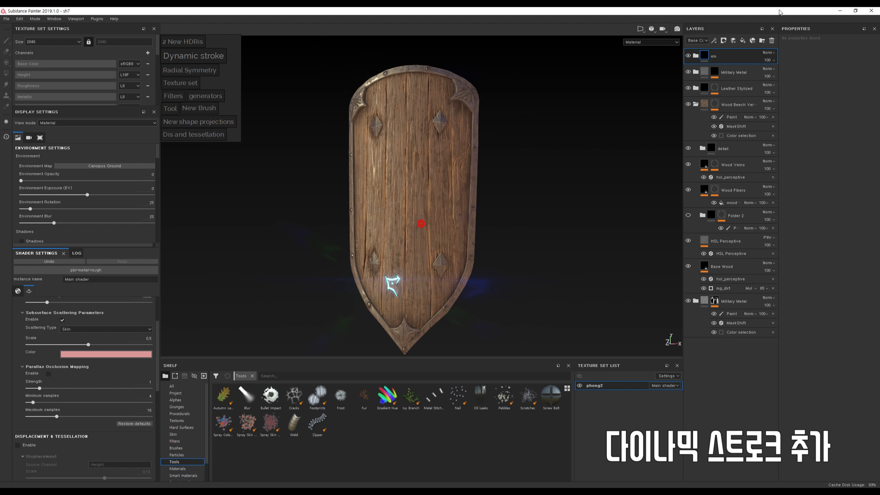
Add a paint layer on top of the stack and choose the Autumn Leaves tool with brush size 17.87.
left_click(734, 40)
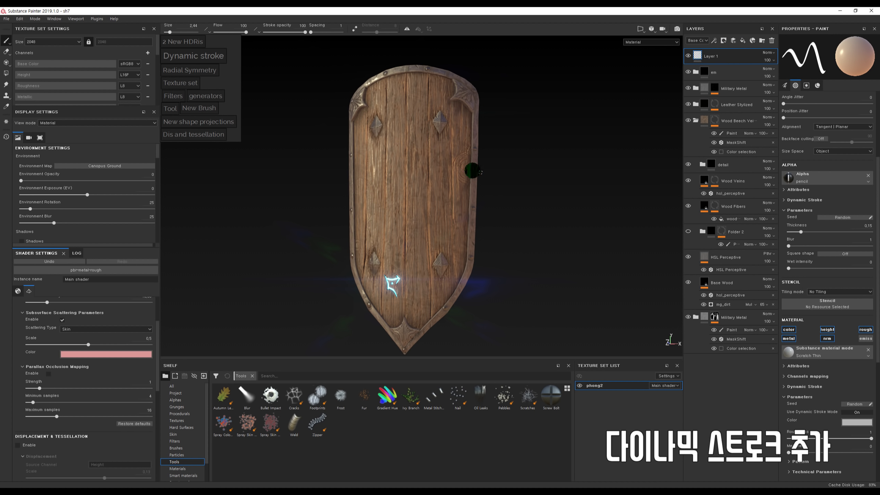
scroll(473, 170, "up", 2)
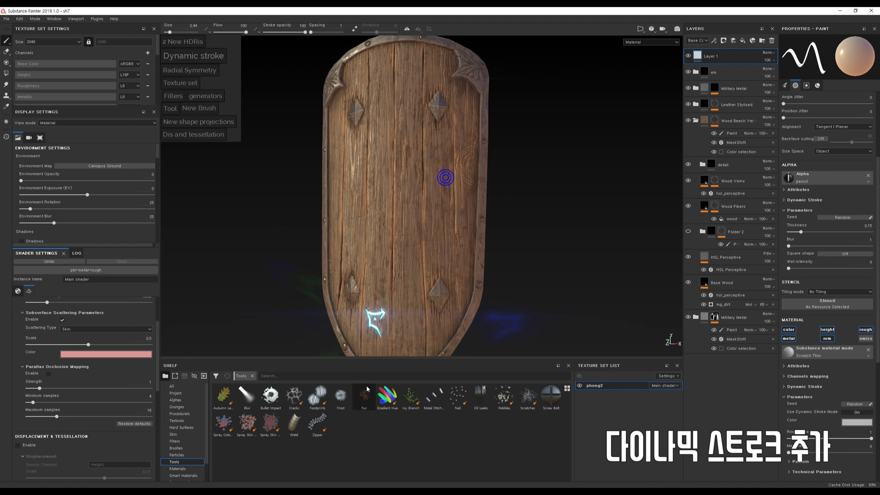
left_click(225, 401)
left_click_drag(359, 245, 373, 236, "alt")
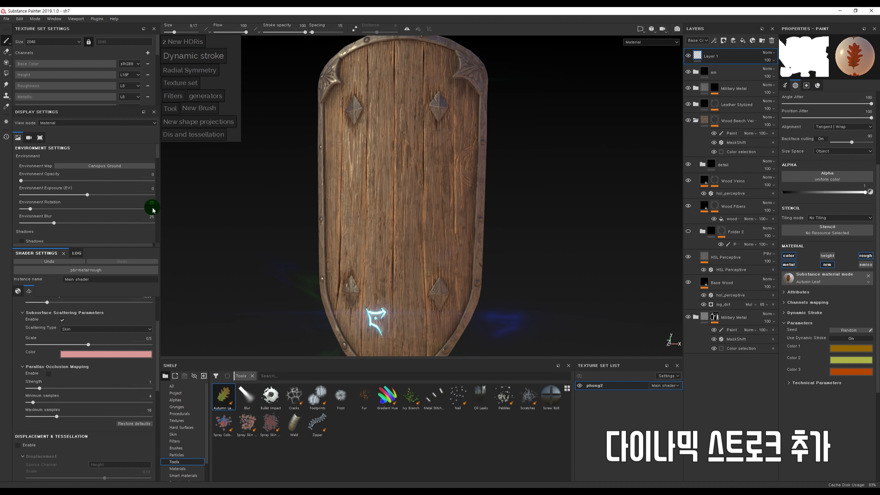
right_click_drag(283, 182, 555, 251, "ctrl")
Paint autumn leaves down the shield's wooden front on the new layer.
left_click(372, 157)
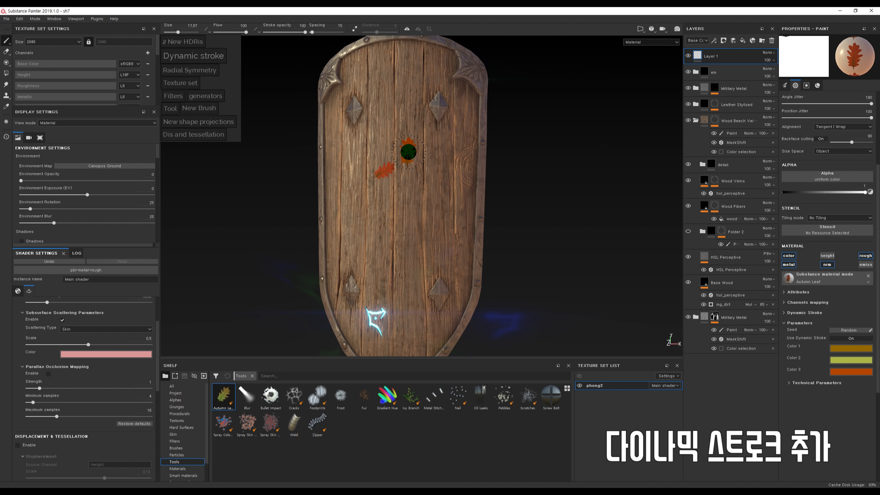
mouse_move(408, 152)
left_mouse_down()
mouse_move(393, 131)
mouse_move(402, 96)
mouse_move(428, 225)
mouse_move(412, 331)
left_mouse_up()
middle_click_drag(406, 265, 392, 189, "alt")
right_click_drag(392, 189, 377, 154, "alt")
mouse_move(361, 128)
left_mouse_down("alt")
mouse_move(492, 185)
mouse_move(358, 222)
mouse_move(394, 272)
left_mouse_up("alt")
middle_click_drag(425, 279, 429, 222, "alt")
left_click_drag(428, 222, 436, 226, "alt")
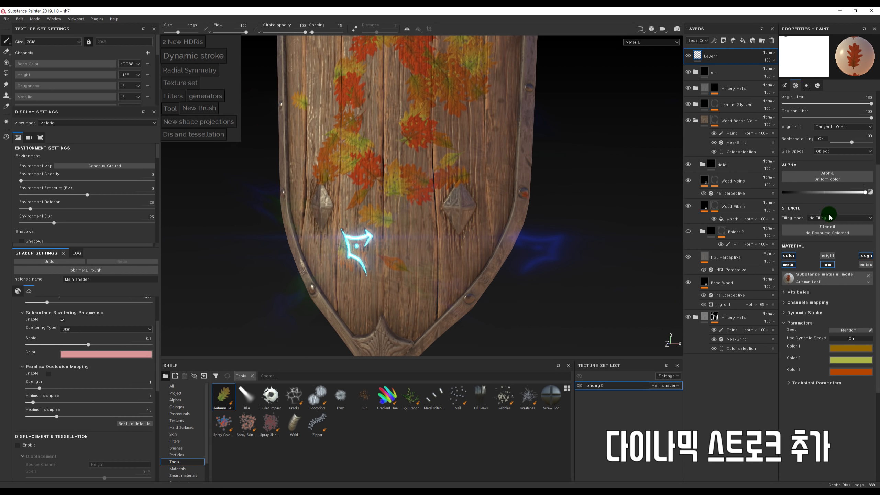
Show the leaf material's technical parameters and paint more leaves down the shield with size space kept at Object.
left_click(815, 384)
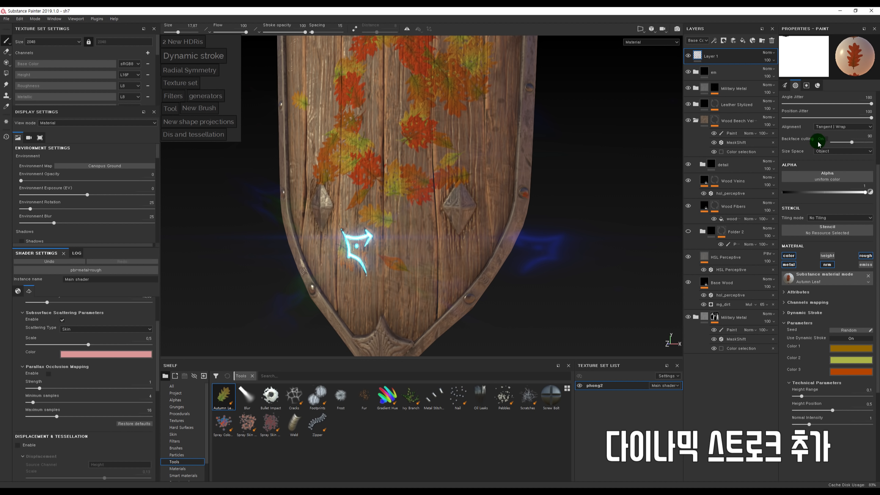
left_click(840, 151)
left_click(839, 151)
mouse_move(428, 112)
left_mouse_down()
mouse_move(474, 153)
mouse_move(403, 236)
left_mouse_up()
right_click_drag(478, 113, 449, 135, "alt")
middle_click_drag(448, 134, 437, 240, "alt")
left_click_drag(461, 112, 468, 208)
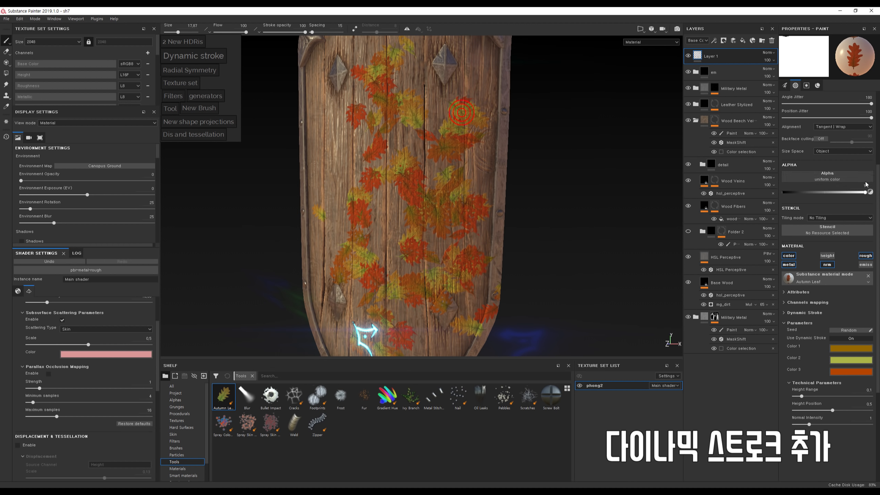
Paint further leaf strokes with different jitter amounts, ending at angle jitter 74 and position jitter 66.
left_click_drag(324, 100, 321, 215)
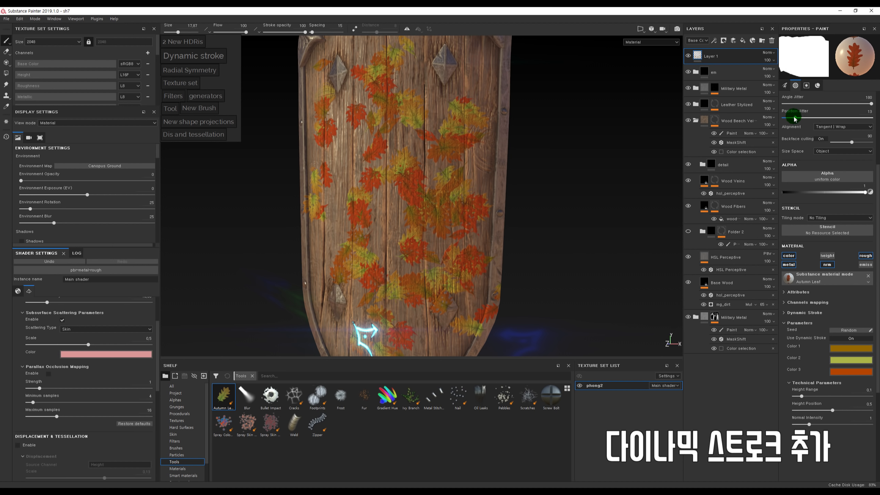
mouse_move(309, 100)
left_mouse_down()
mouse_move(464, 128)
mouse_move(393, 281)
mouse_move(341, 158)
left_mouse_up()
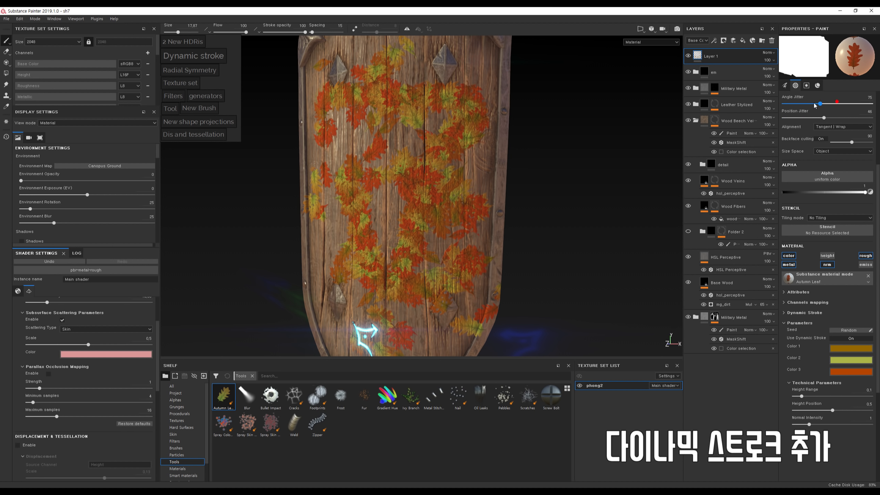
mouse_move(357, 88)
left_mouse_down()
mouse_move(422, 275)
mouse_move(450, 274)
left_mouse_up()
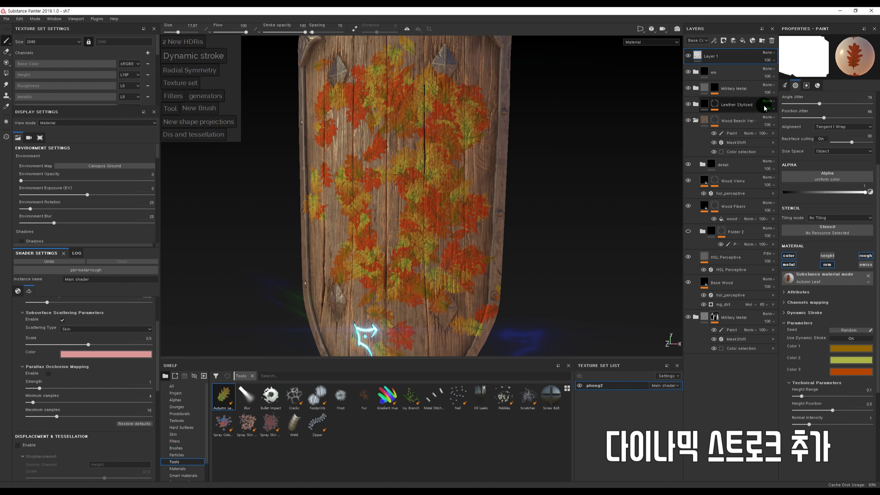
Delete the leaf layer, add a fresh paint layer and choose the Ivy Branch tool.
left_click(772, 41)
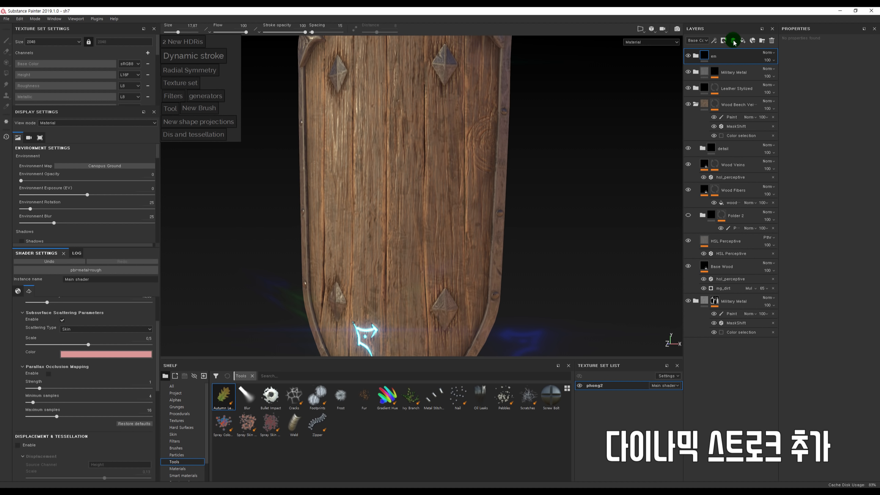
left_click(734, 41)
left_click(410, 397)
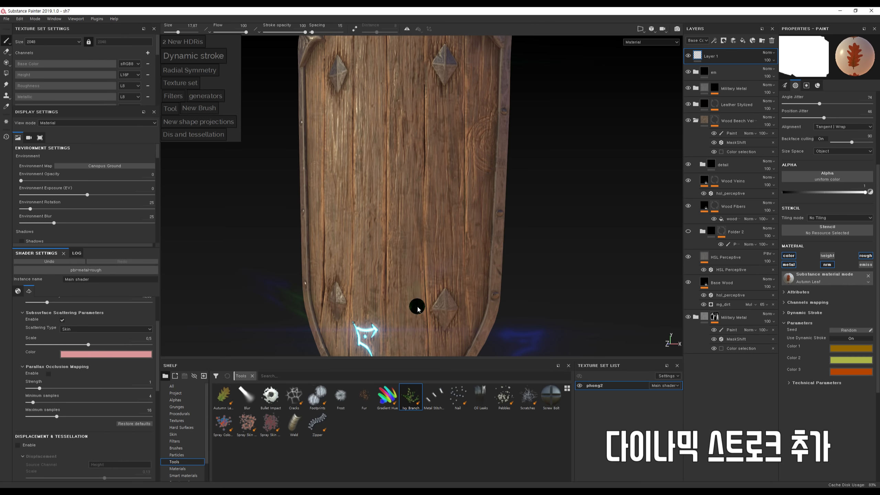
right_click_drag(417, 309, 403, 277, "alt")
left_click_drag(402, 259, 371, 220, "alt")
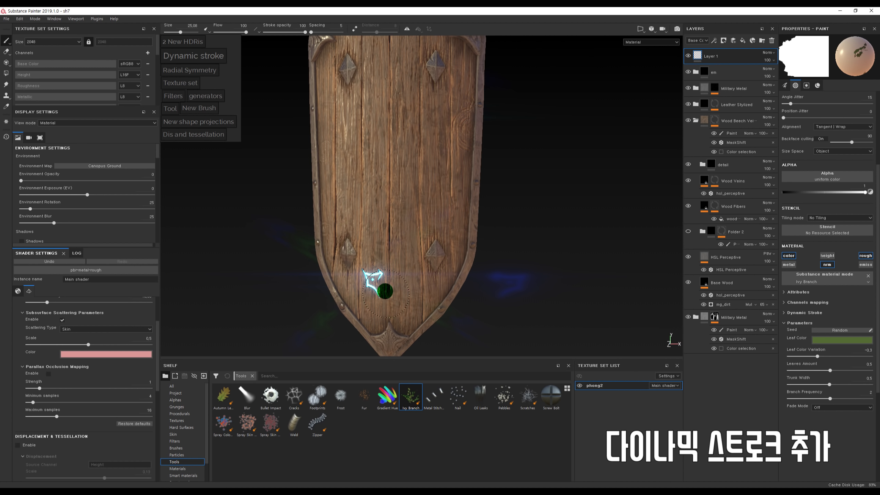
Paint a short ivy branch up the middle of the shield's lower end.
left_click_drag(385, 291, 381, 255)
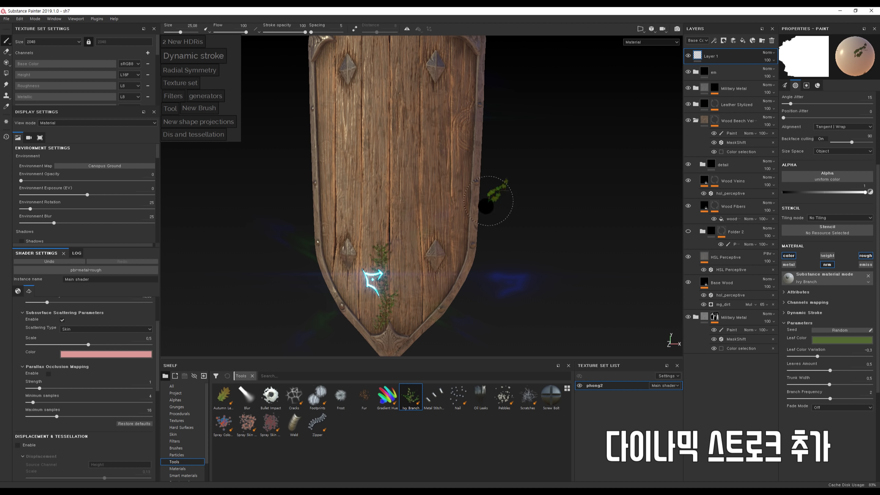
scroll(392, 285, "up", 3)
right_click_drag(399, 237, 399, 221, "alt")
mouse_move(388, 274)
left_mouse_down("alt")
mouse_move(401, 293)
mouse_move(420, 290)
left_mouse_up("alt")
right_click_drag(421, 289, 425, 318, "alt")
middle_click_drag(397, 311, 404, 290, "alt")
Enlarge the brush to 36.52 and paint ivy from the shield's tip up along both lower edges.
key("bracketright")
key("bracketright")
key("bracketright")
key("bracketright")
right_click_drag(356, 318, 363, 318, "ctrl")
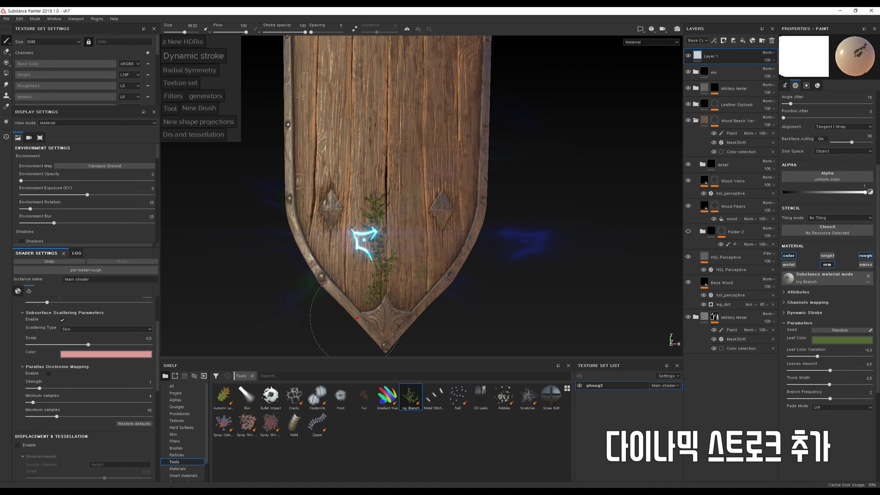
mouse_move(357, 318)
left_mouse_down()
mouse_move(308, 212)
mouse_move(303, 154)
left_mouse_up()
middle_click_drag(436, 197, 414, 196, "alt")
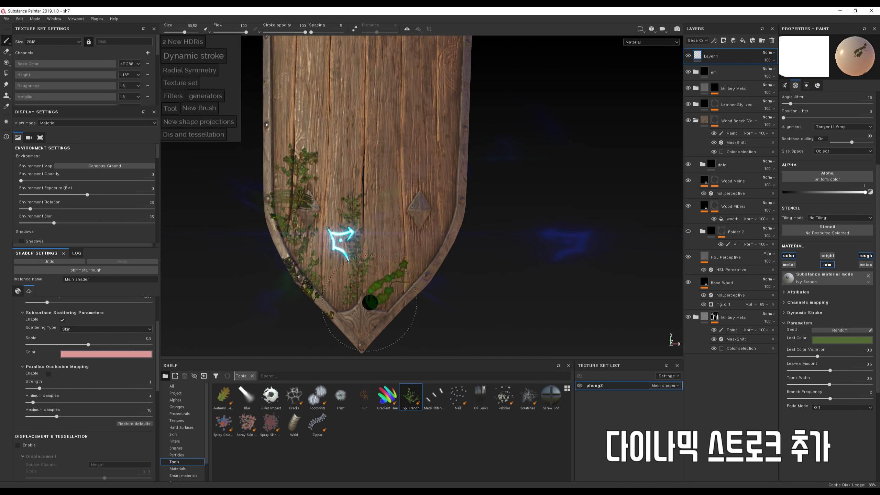
mouse_move(374, 288)
left_mouse_down()
mouse_move(412, 222)
mouse_move(416, 183)
mouse_move(437, 160)
left_mouse_up()
left_click_drag(430, 163, 426, 153, "alt")
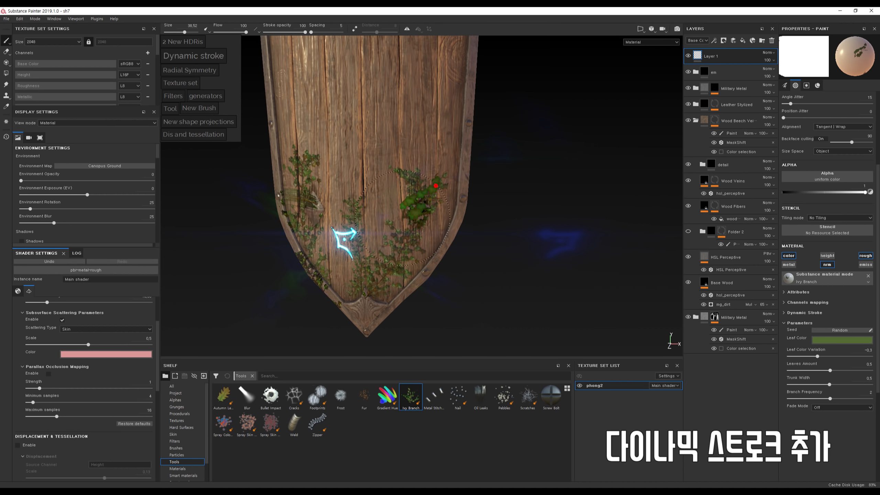
Paint long ivy branches over the middle and both sides of the shield's wooden front.
left_click_drag(366, 159, 379, 71)
scroll(477, 163, "down", 2)
middle_click_drag(476, 163, 470, 229, "alt")
left_click_drag(419, 98, 414, 240)
left_click_drag(352, 110, 313, 240)
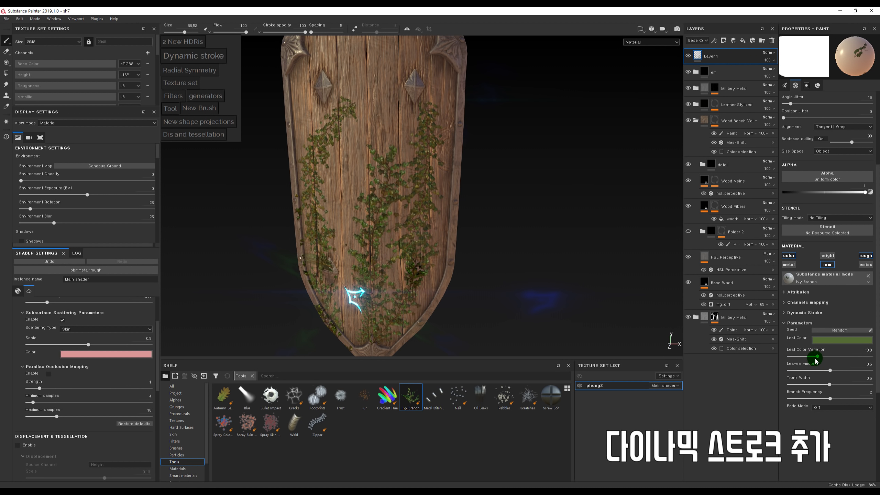
Set the ivy's leaf color variation to 0.48 and paint more branches across the existing ivy.
left_click(845, 357)
left_click_drag(418, 67, 393, 98)
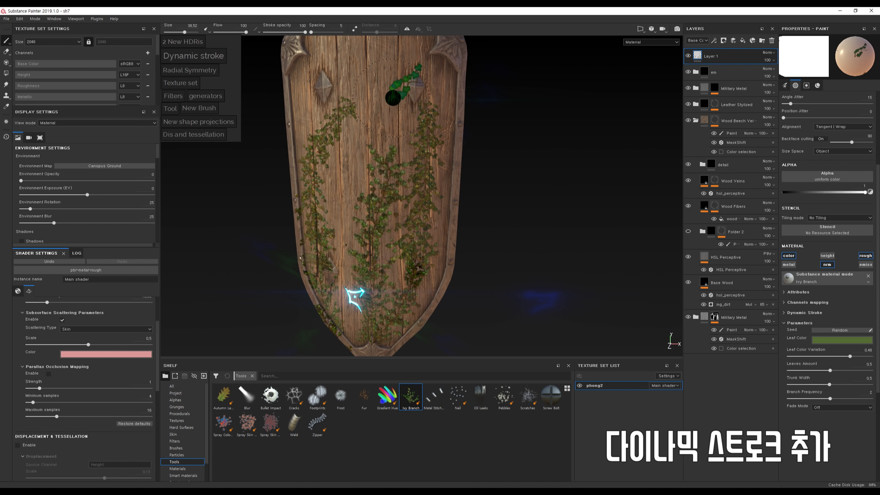
mouse_move(408, 206)
left_mouse_down()
mouse_move(379, 232)
mouse_move(434, 216)
mouse_move(397, 216)
left_mouse_up()
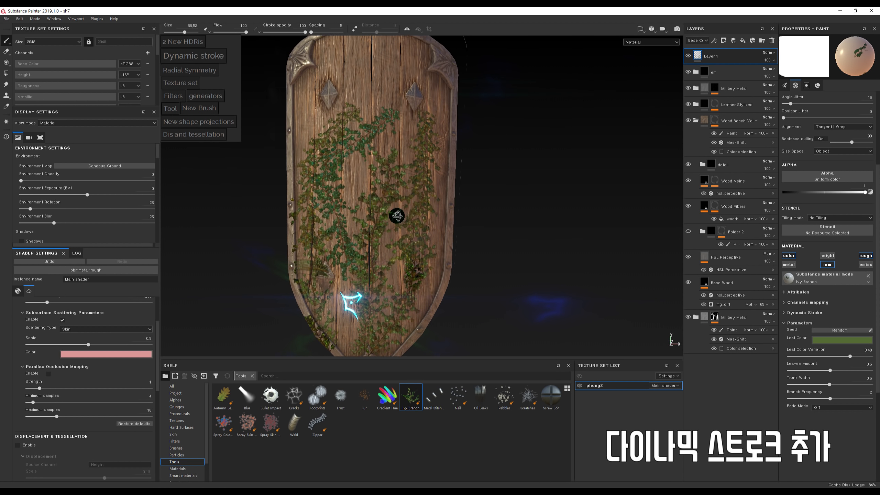
right_click_drag(397, 216, 397, 169, "alt")
Undo all the ivy strokes on the paint layer.
key("ctrl+z")
key("ctrl+z")
key("ctrl+z")
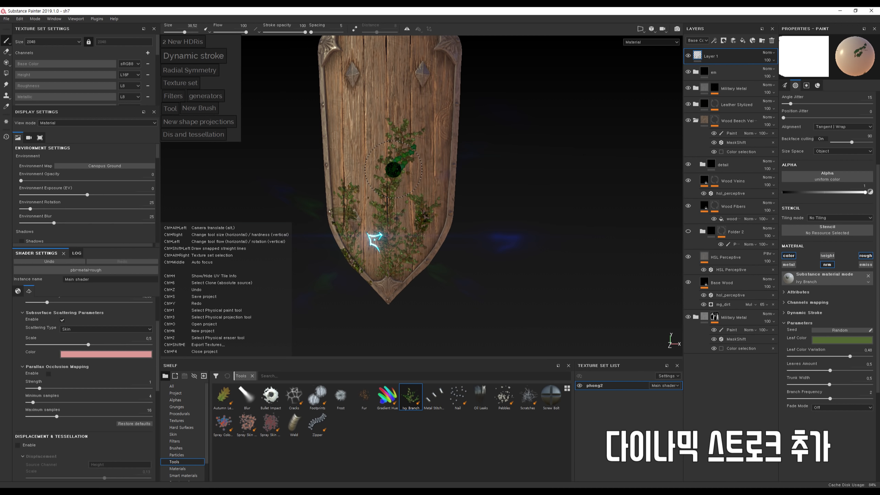
key("ctrl+z")
key("ctrl+z")
key("ctrl+z")
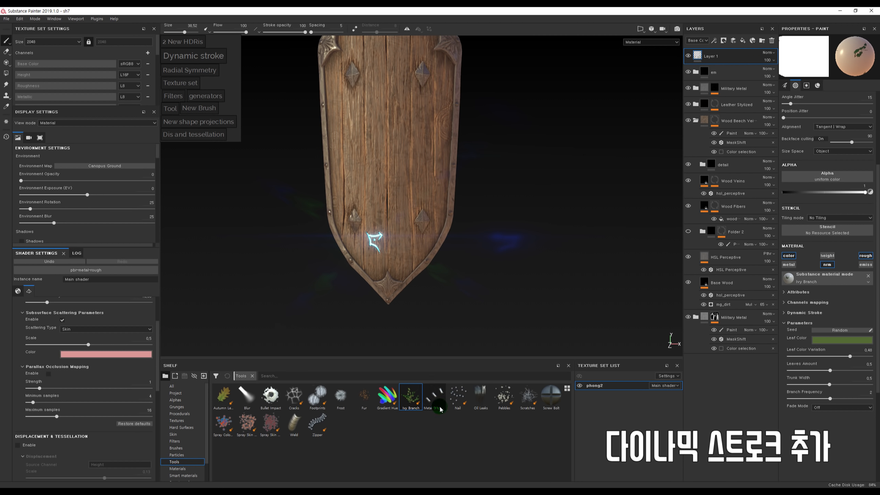
Try the Spray Skin, Spray Color and Footprints tools in turn on the shield's wooden front, undoing the footprints.
left_click(270, 429)
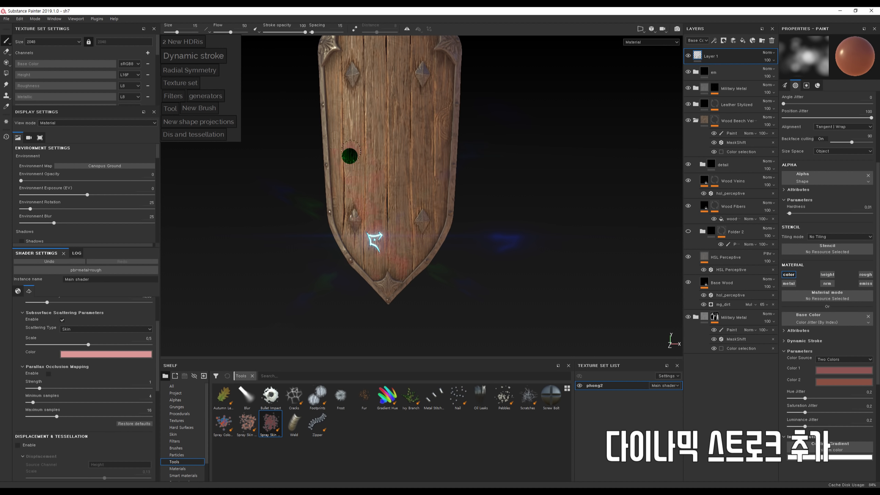
left_click(223, 424)
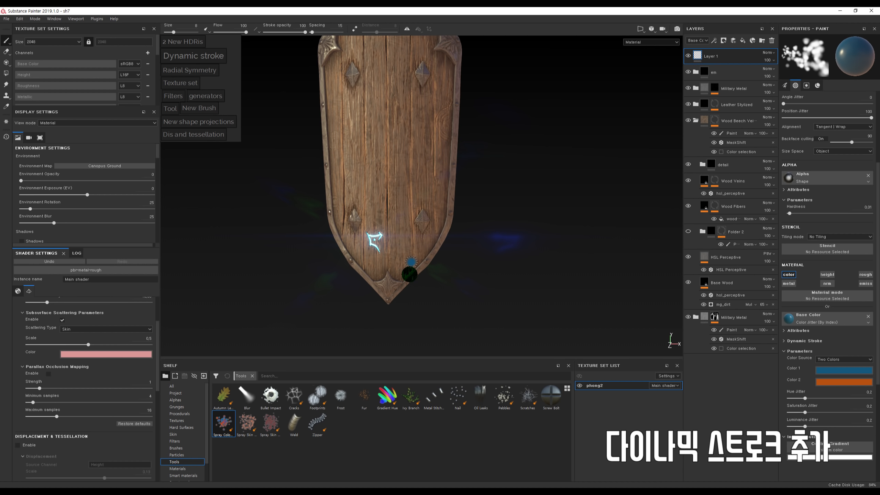
left_click(317, 396)
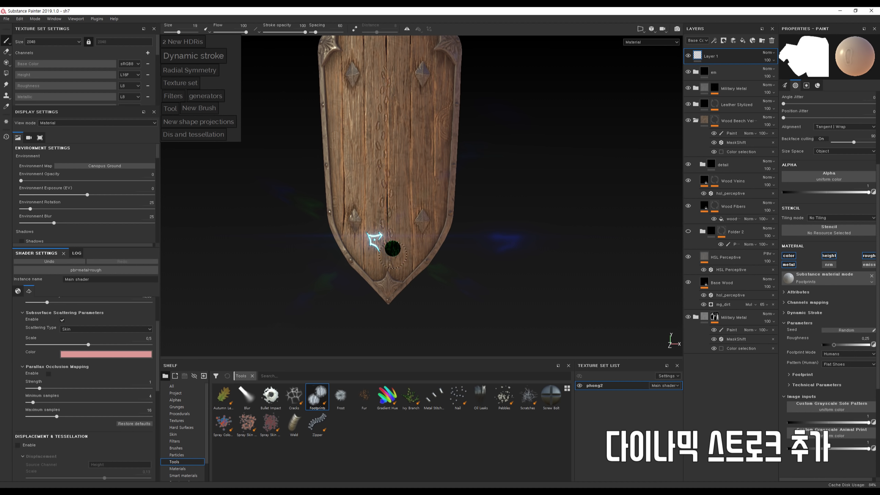
key("ctrl+z")
right_click_drag(393, 255, 393, 122, "alt")
mouse_move(393, 122)
left_mouse_down("alt")
mouse_move(423, 236)
mouse_move(452, 248)
left_mouse_up("alt")
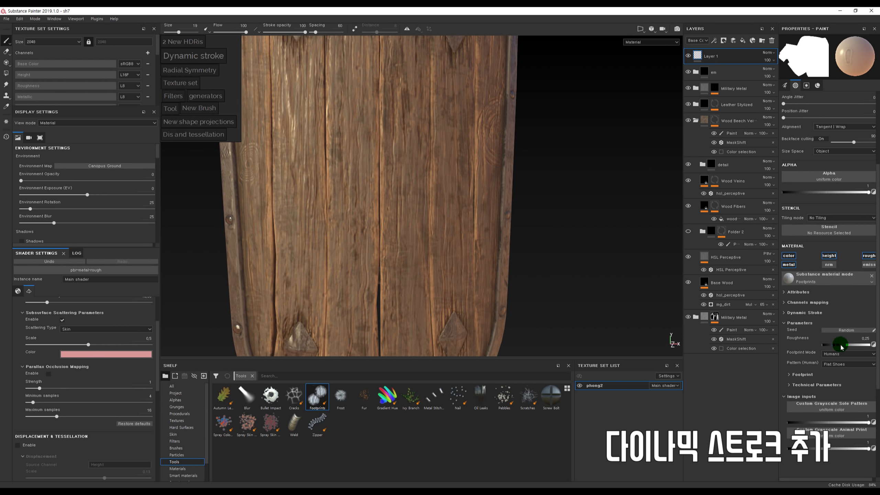
Set the footprints' roughness to 1, paint a trail of them on the wooden planks, and undo the strokes.
left_click_drag(844, 346, 877, 346)
mouse_move(350, 81)
left_mouse_down()
mouse_move(353, 173)
mouse_move(397, 300)
left_mouse_up()
right_click_drag(412, 297, 413, 123, "alt")
left_click_drag(413, 123, 401, 128, "alt")
key("ctrl+z")
middle_click_drag(401, 191, 401, 130, "alt")
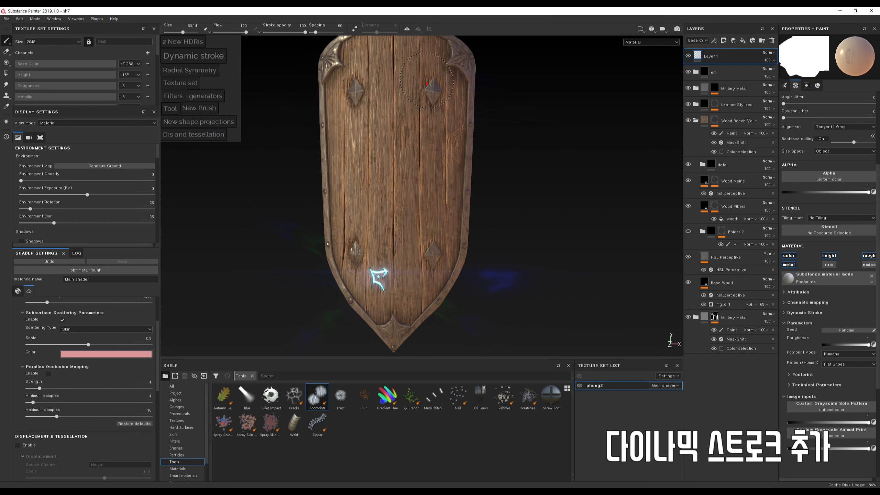
key("ctrl+z")
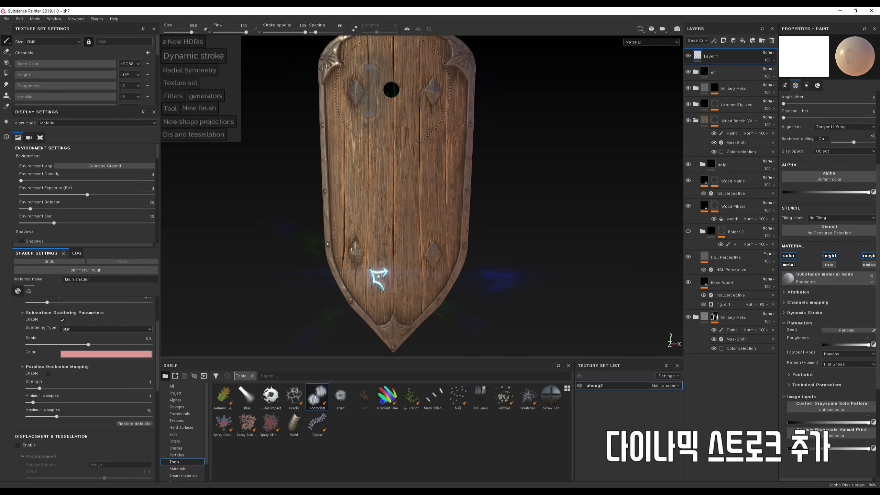
Enlarge the brush to about 87.5 and paint large footprints down the shield's wooden front.
right_click_drag(391, 88, 406, 82, "ctrl")
left_click(405, 81)
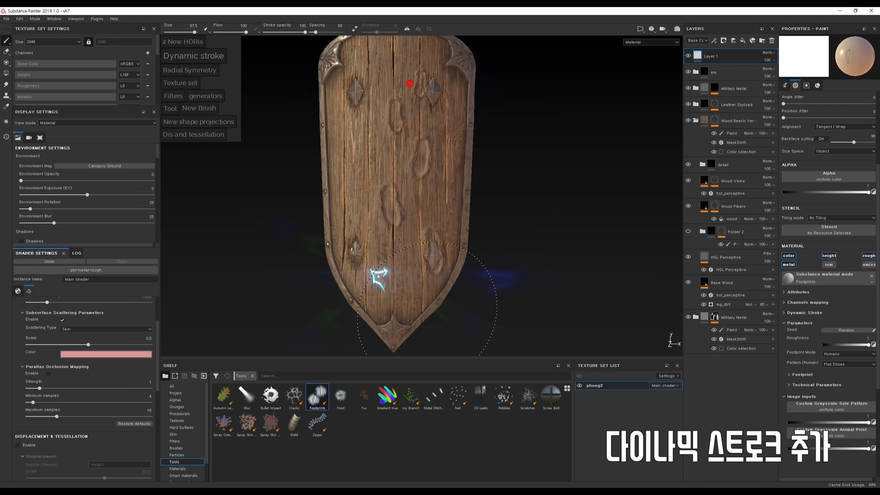
mouse_move(408, 83)
left_mouse_down("alt")
mouse_move(518, 205)
mouse_move(419, 157)
mouse_move(488, 200)
mouse_move(580, 213)
mouse_move(733, 214)
mouse_move(532, 211)
mouse_move(470, 191)
mouse_move(502, 144)
mouse_move(515, 210)
mouse_move(437, 183)
mouse_move(420, 259)
left_mouse_up("alt")
Undo the footprints and paint cracks down the planks with the Cracks tool, enlarging the brush to 71.32.
left_click(286, 397)
key("ctrl+z")
scroll(419, 96, "up", 5)
right_click_drag(412, 133, 421, 133, "ctrl")
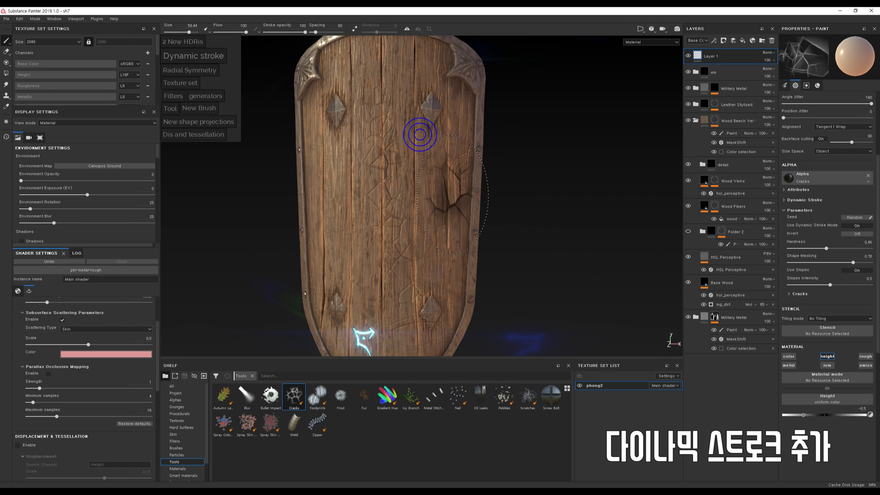
left_click_drag(328, 121, 371, 313)
middle_click_drag(427, 211, 430, 162, "alt")
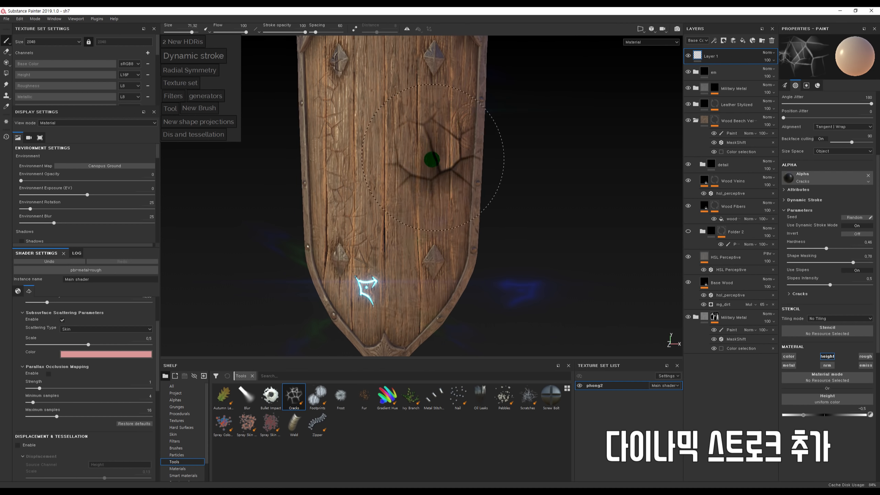
left_click_drag(439, 119, 400, 264)
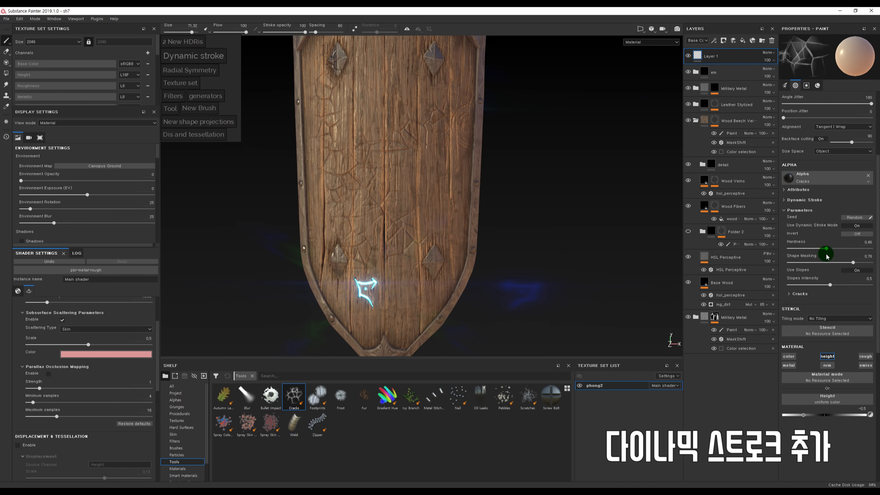
Set the cracks' shape masking to 0.24 and slopes intensity to 0.27, then test one crack stamp and undo it.
left_click_drag(826, 261, 808, 262)
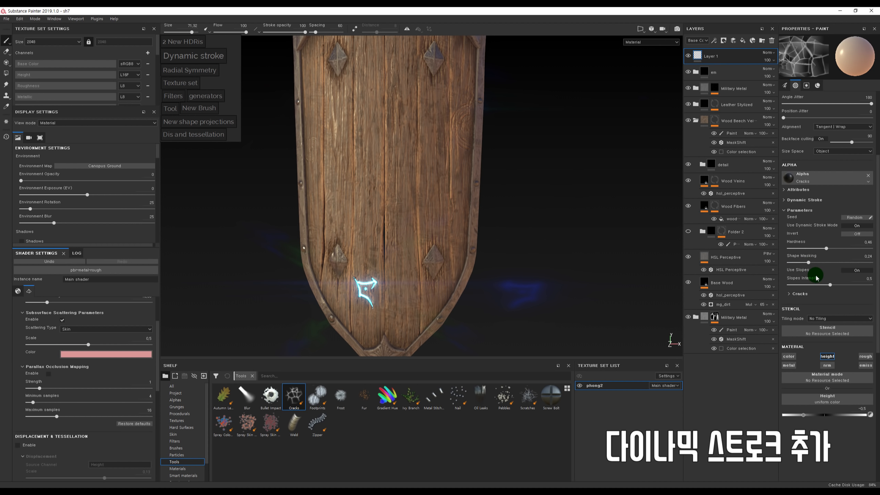
left_click_drag(829, 288, 809, 287)
left_click(371, 98)
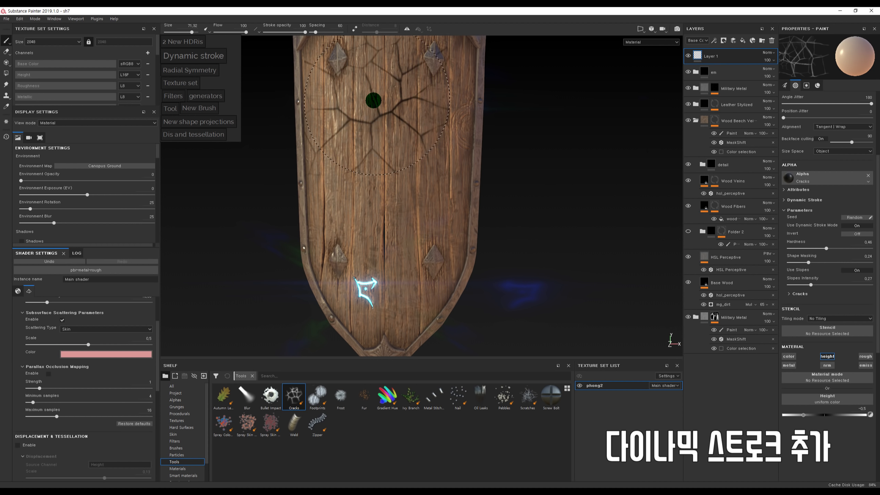
key("ctrl+z")
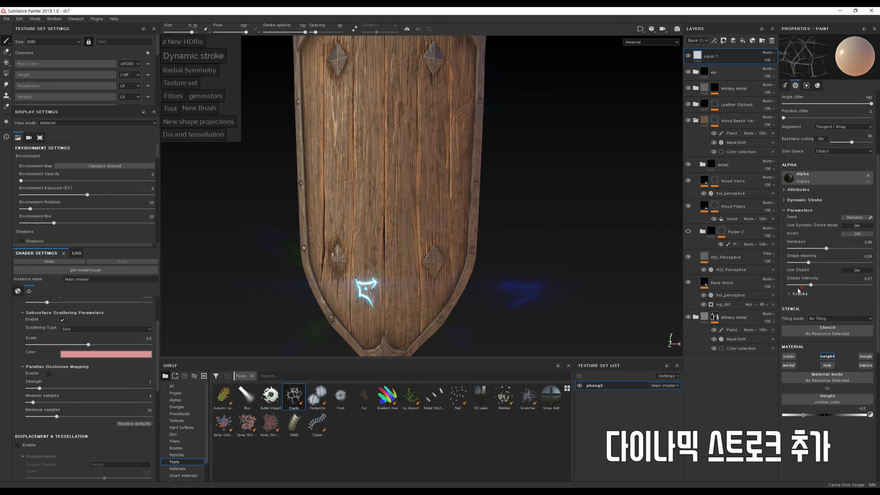
Lower the cracks' slopes intensity to about 0.03 and try a stroke on the wood, undoing it.
left_click_drag(371, 93, 388, 240)
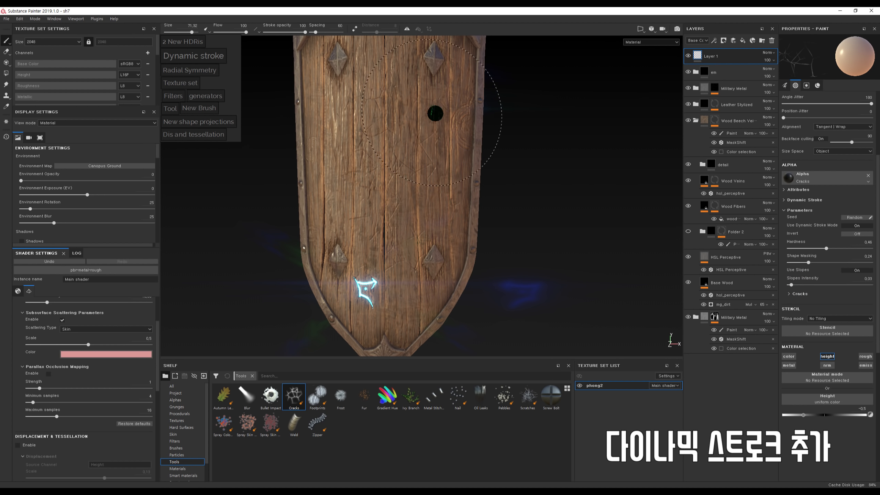
mouse_move(500, 126)
left_mouse_down("alt")
mouse_move(532, 83)
mouse_move(493, 129)
mouse_move(509, 162)
mouse_move(485, 173)
left_mouse_up("alt")
key("ctrl+z")
Try an Ivy Branch stroke across the shield's planks and undo it.
left_click(410, 395)
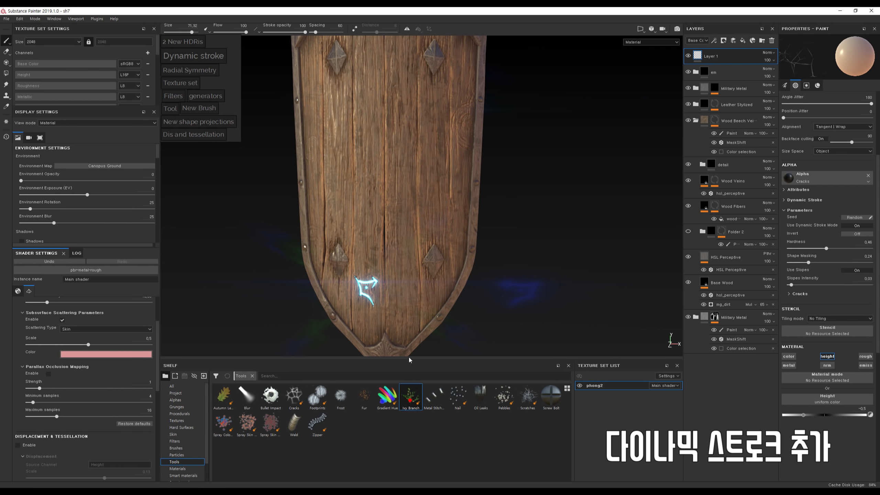
mouse_move(334, 91)
left_mouse_down()
mouse_move(438, 308)
mouse_move(454, 303)
left_mouse_up()
key("ctrl+z")
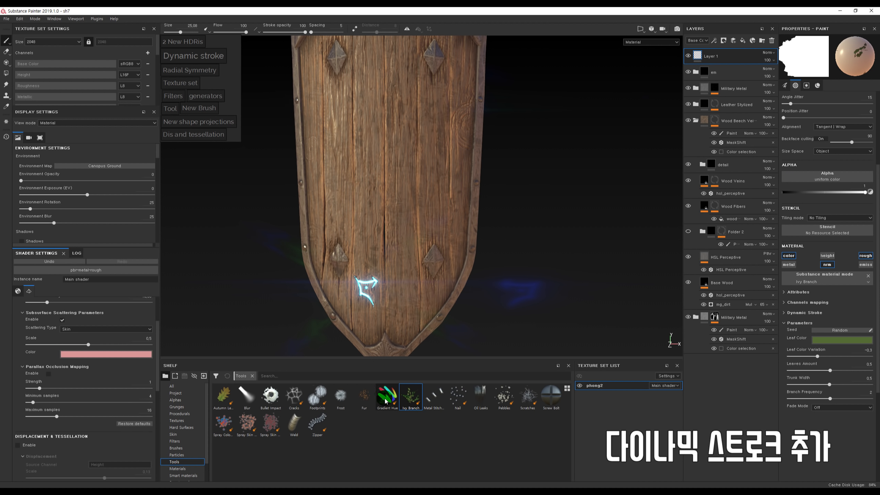
Switch to the Gradient Hue tool, paint looping rainbow strokes over the shield's front, and undo them.
left_click(386, 399)
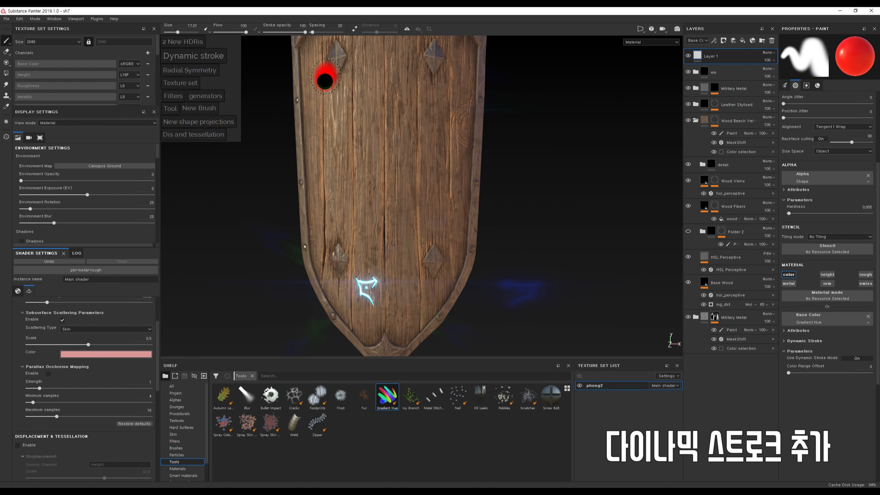
mouse_move(324, 81)
left_mouse_down()
mouse_move(380, 228)
mouse_move(318, 256)
mouse_move(452, 186)
mouse_move(396, 97)
mouse_move(419, 188)
mouse_move(414, 308)
left_mouse_up()
mouse_move(470, 287)
left_mouse_down("alt")
mouse_move(494, 196)
mouse_move(608, 262)
left_mouse_up("alt")
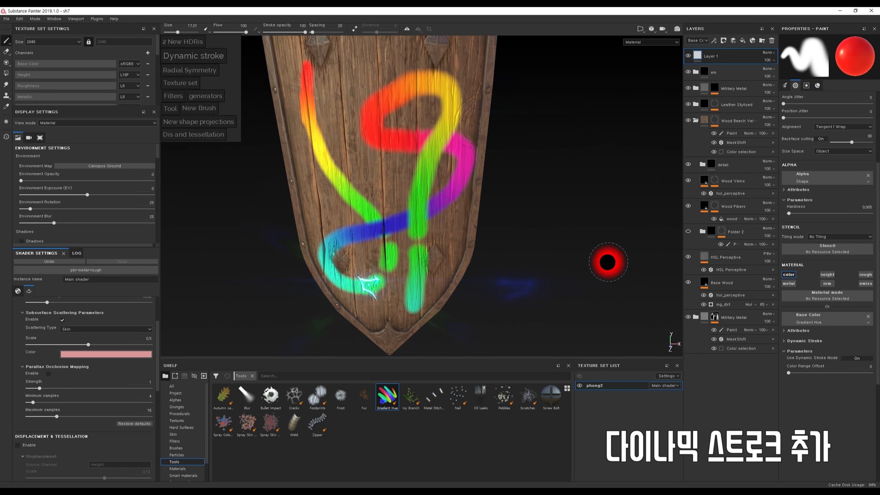
key("ctrl+z")
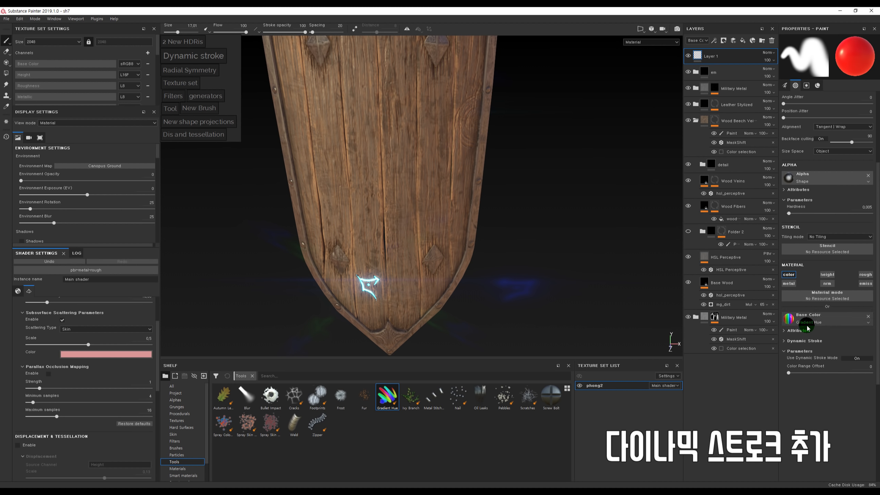
Paint one gradient stroke with the color range offset at 0.62 and another with it at 0.95.
left_click_drag(798, 375, 839, 372)
mouse_move(322, 85)
left_mouse_down()
mouse_move(360, 258)
mouse_move(394, 171)
left_mouse_up()
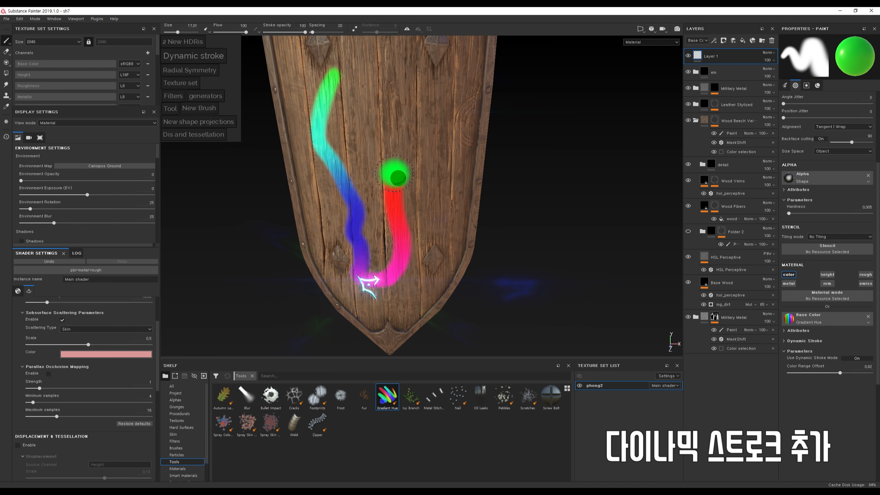
left_click_drag(840, 373, 867, 373)
mouse_move(400, 82)
left_mouse_down()
mouse_move(419, 119)
mouse_move(432, 268)
left_mouse_up()
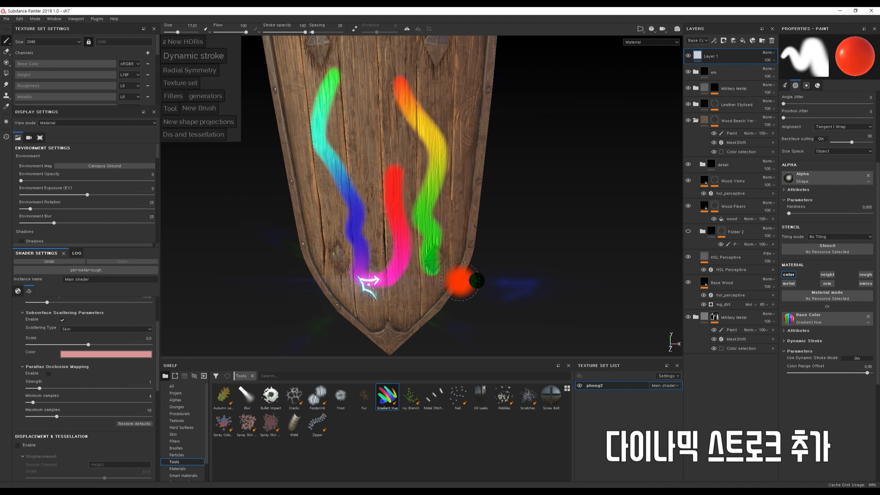
Paint more looping gradient strokes over the existing ones, then clear them all and frame the whole shield.
left_click_drag(432, 221, 446, 226, "alt")
right_click_drag(445, 226, 452, 201, "alt")
mouse_move(373, 129)
left_mouse_down()
mouse_move(434, 182)
mouse_move(390, 119)
mouse_move(396, 102)
left_mouse_up()
right_click_drag(396, 102, 408, 121, "alt")
left_click_drag(430, 110, 435, 218)
middle_click_drag(434, 217, 436, 181, "alt")
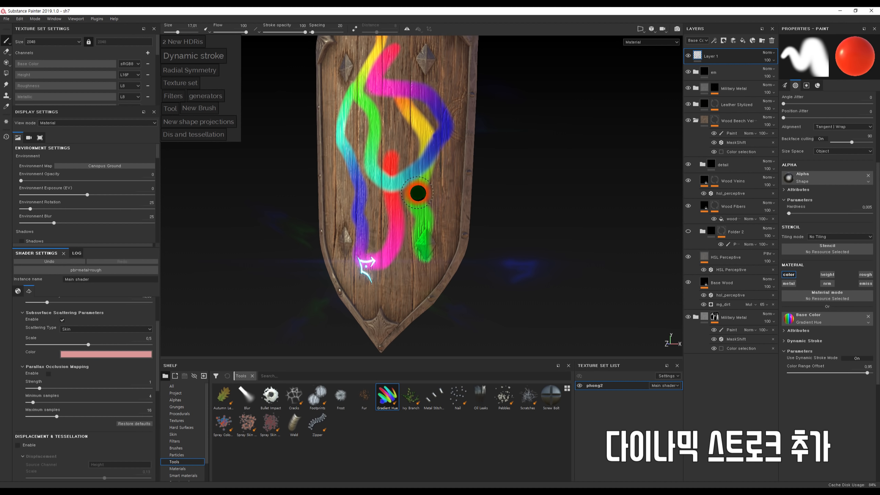
key("f")
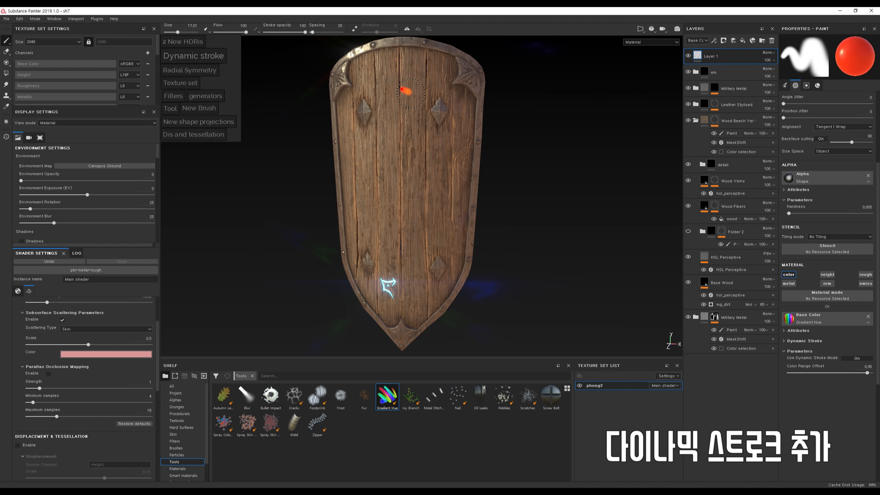
Paint wavy gradient strokes down both sides and the middle of the shield, plus a long loop from its lower part.
left_click_drag(397, 131, 409, 211)
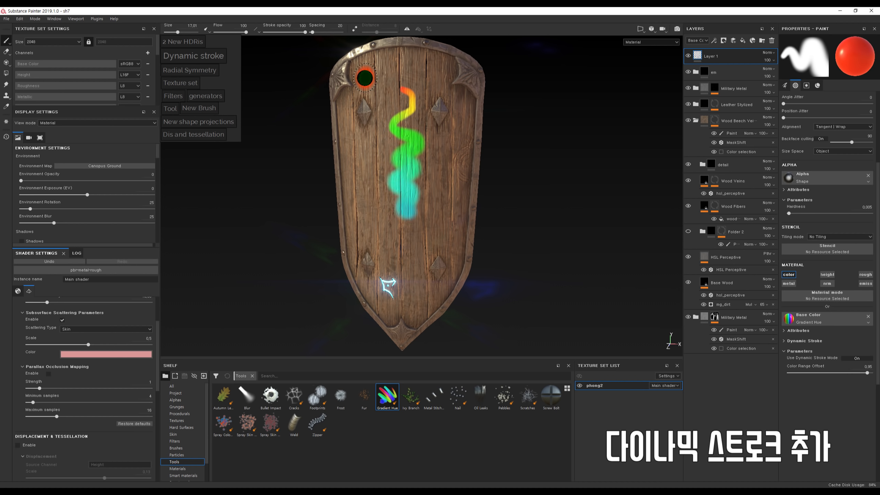
left_click_drag(366, 126, 367, 244)
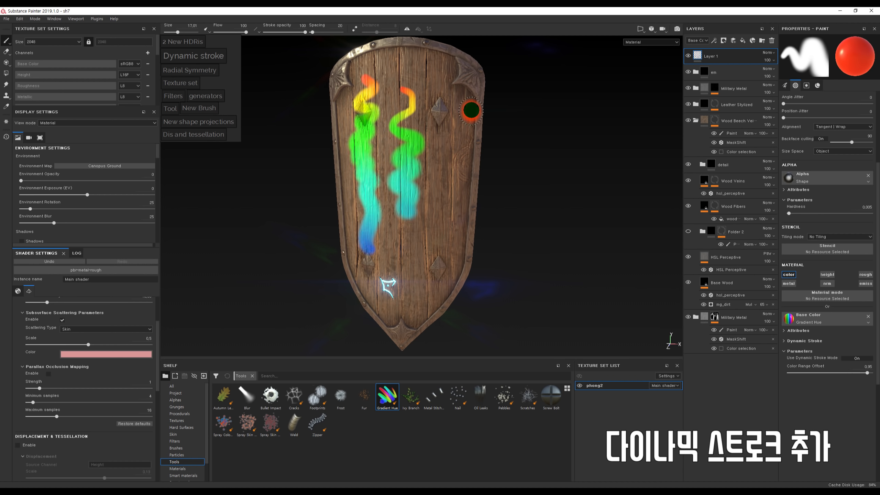
left_click_drag(447, 128, 453, 195)
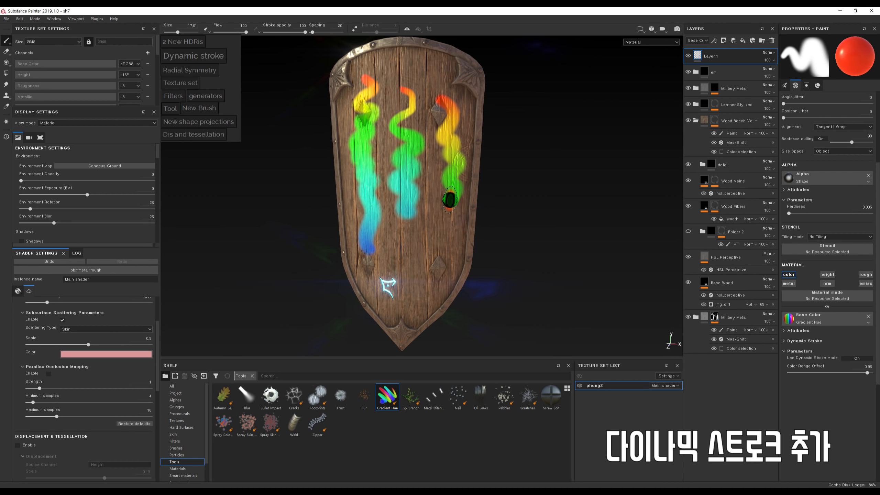
left_click_drag(447, 195, 440, 241)
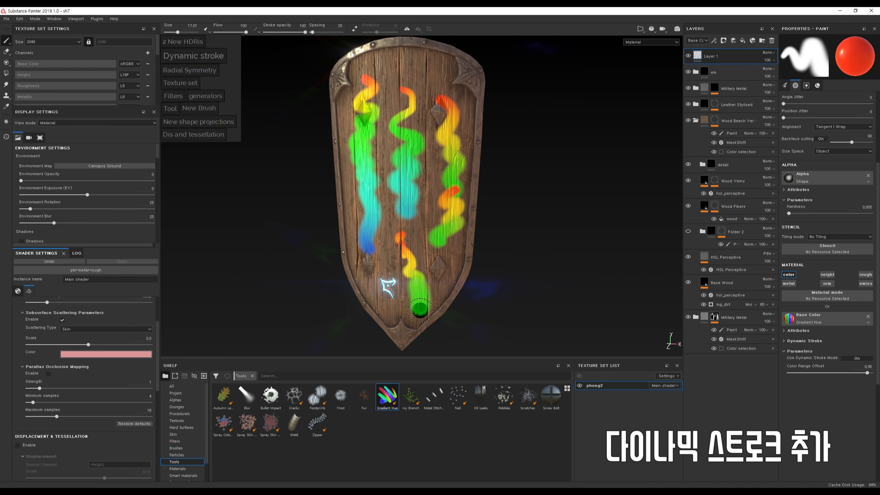
mouse_move(420, 308)
left_mouse_down()
mouse_move(380, 288)
mouse_move(423, 76)
mouse_move(423, 200)
left_mouse_up()
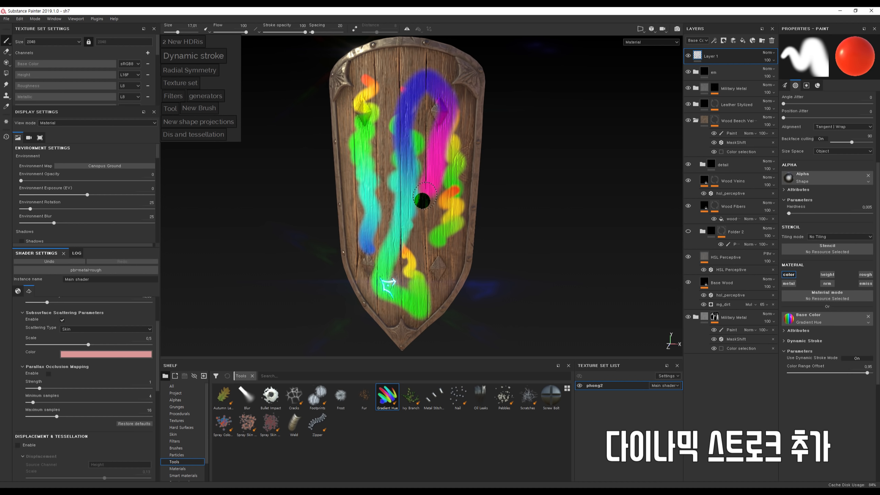
Undo all the wavy gradient strokes on the shield.
key("ctrl+z")
key("ctrl+z")
key("ctrl+z")
key("ctrl+z")
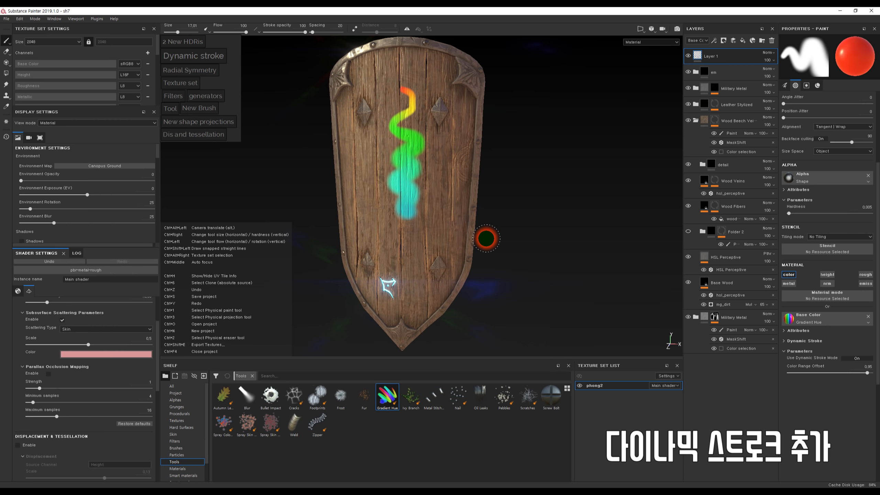
key("ctrl+z")
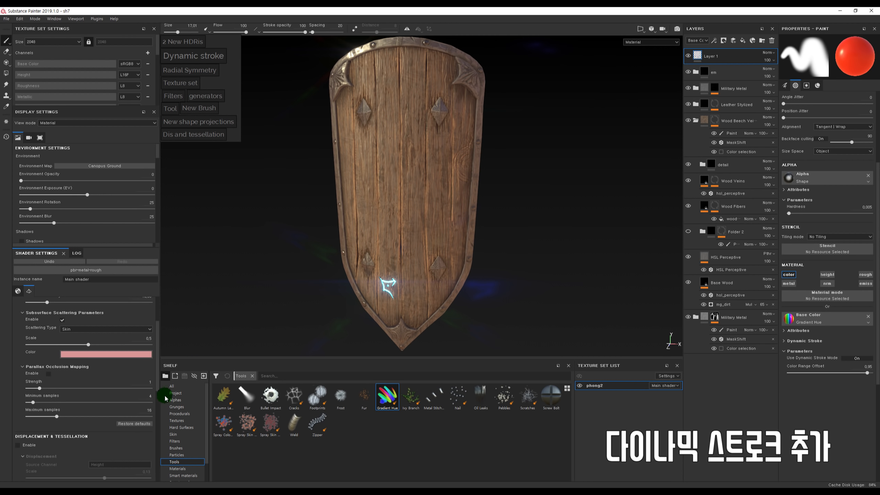
Switch to the Ink Dirty brush, paint a winding gradient stroke over the shield's front, and undo it.
left_click(177, 448)
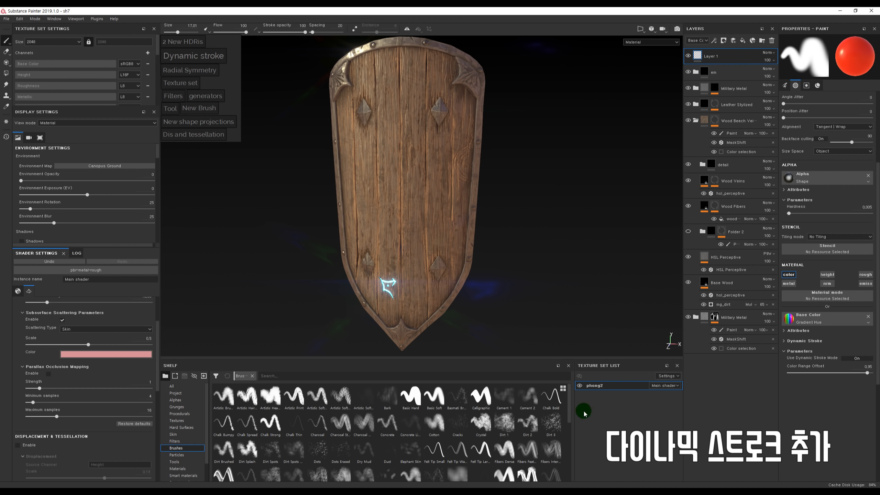
scroll(562, 409, "down", 3)
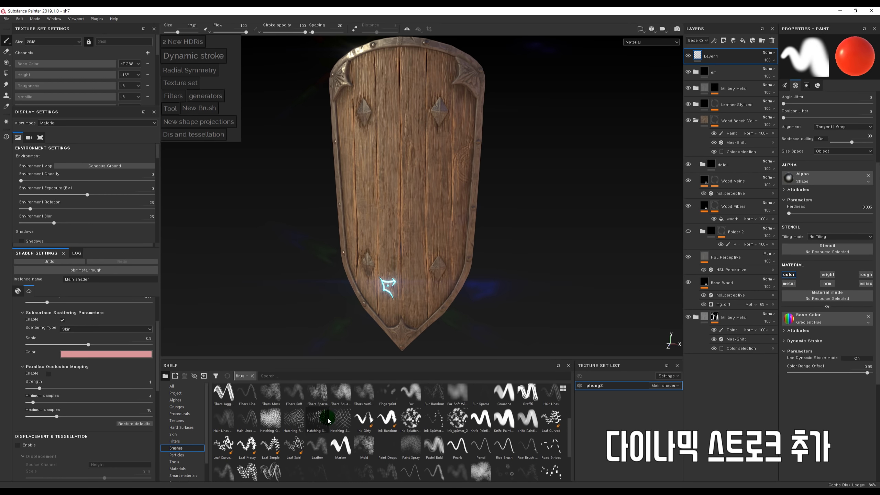
left_click(362, 420)
mouse_move(385, 89)
left_mouse_down()
mouse_move(386, 82)
mouse_move(376, 118)
mouse_move(435, 179)
left_mouse_up()
left_click_drag(441, 222, 389, 251)
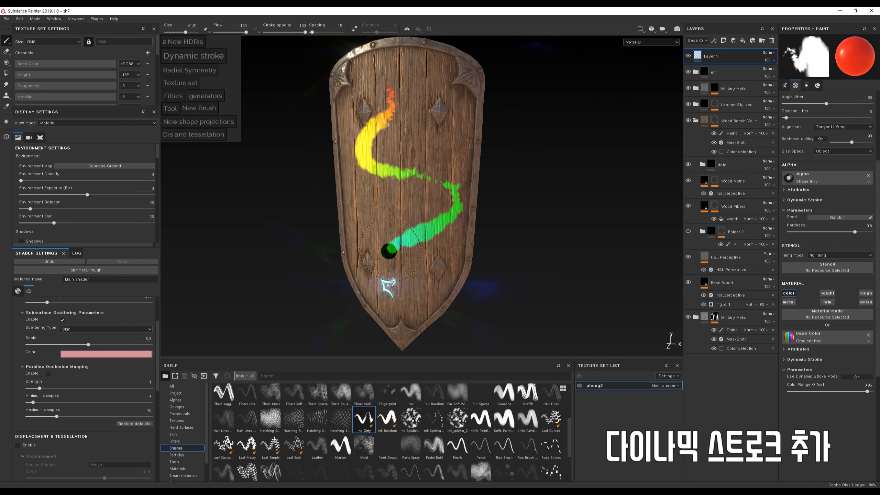
mouse_move(412, 281)
left_mouse_down()
mouse_move(360, 212)
mouse_move(439, 174)
left_mouse_up()
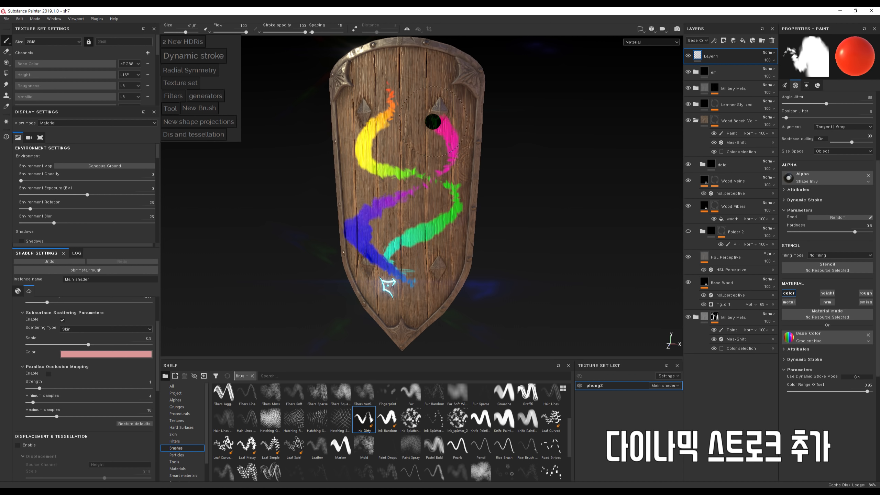
key("ctrl+z")
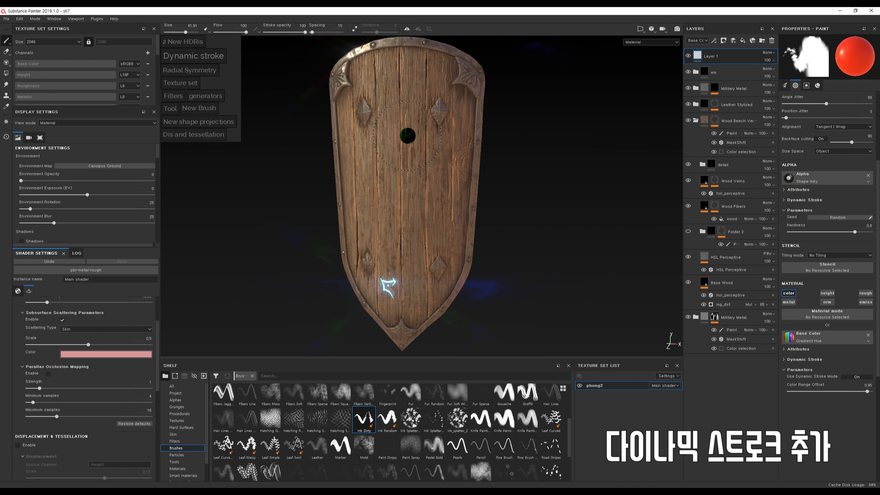
Paint a short gradient stroke down the upper middle of the shield with the Ink Dirty brush, and undo it.
left_click_drag(394, 93, 401, 158)
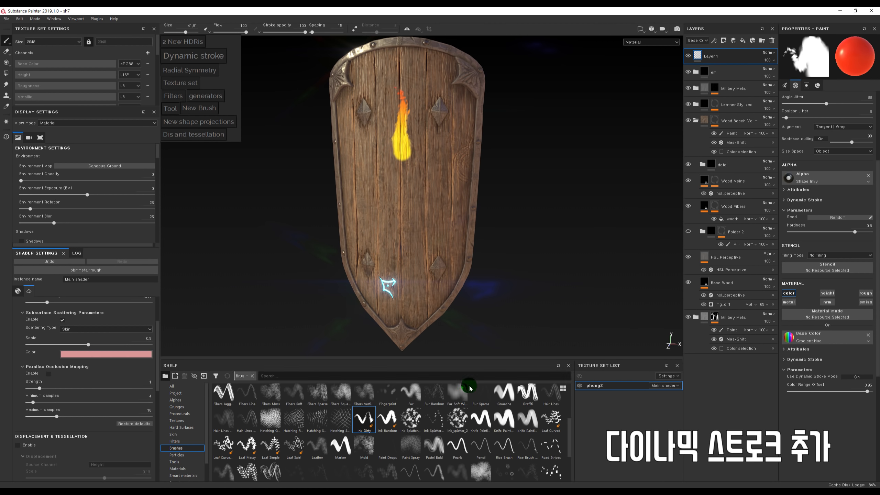
key("ctrl+z")
Try winding strokes with the Ink Random brush, undo them, and remove the Gradient Hue resource from the brush's base color.
left_click(391, 419)
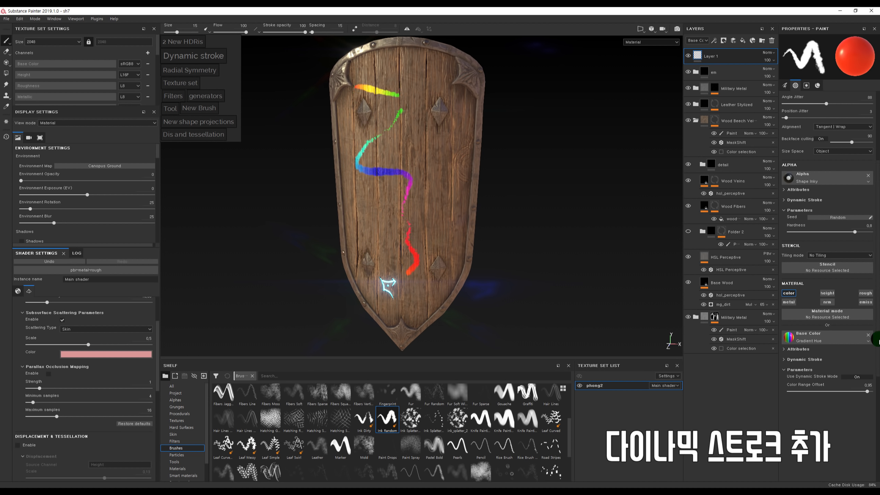
left_click(868, 334)
mouse_move(389, 74)
left_mouse_down()
mouse_move(382, 152)
mouse_move(415, 249)
left_mouse_up()
key("ctrl+z")
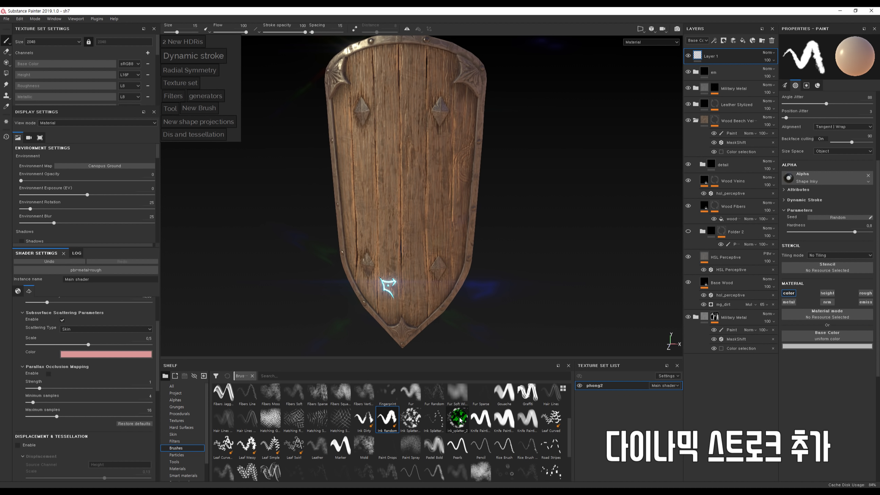
Switch to the Leaf Simple brush, paint leaf strokes down the shield at growing brush sizes, and undo them.
left_click(271, 447)
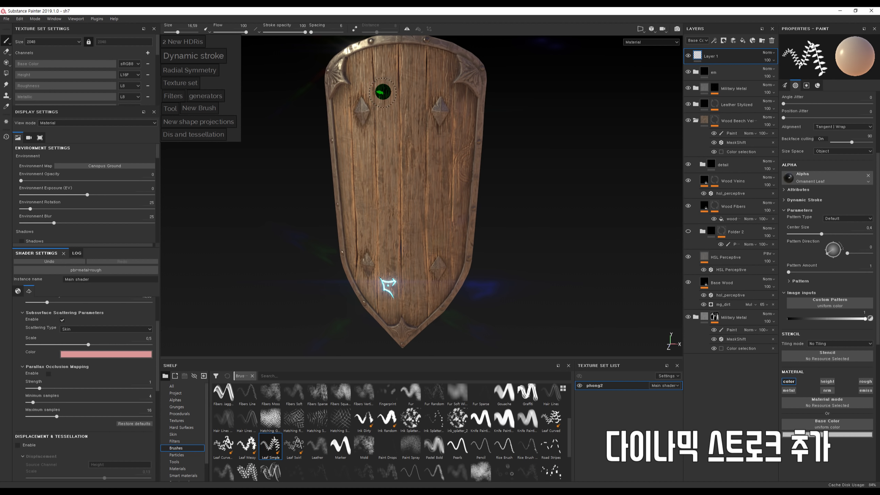
mouse_move(385, 72)
left_mouse_down()
mouse_move(419, 133)
mouse_move(383, 224)
mouse_move(410, 265)
left_mouse_up()
key("ctrl+z")
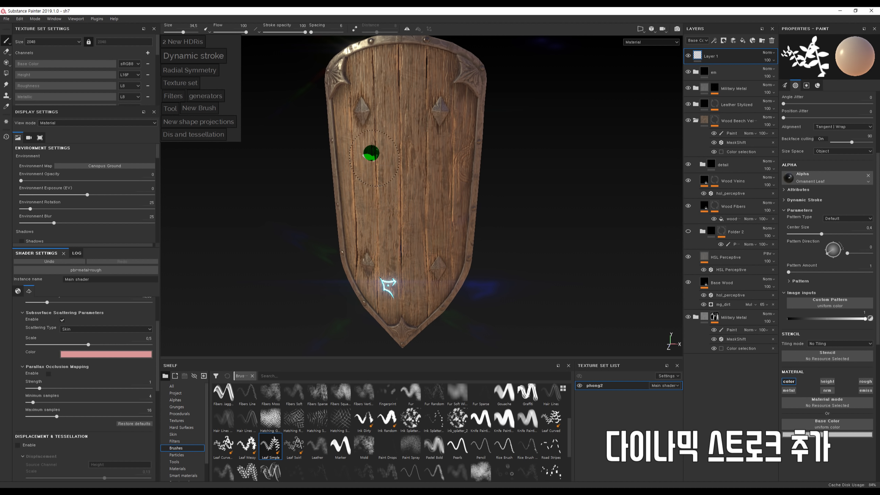
key("]")
left_click_drag(388, 69, 390, 74)
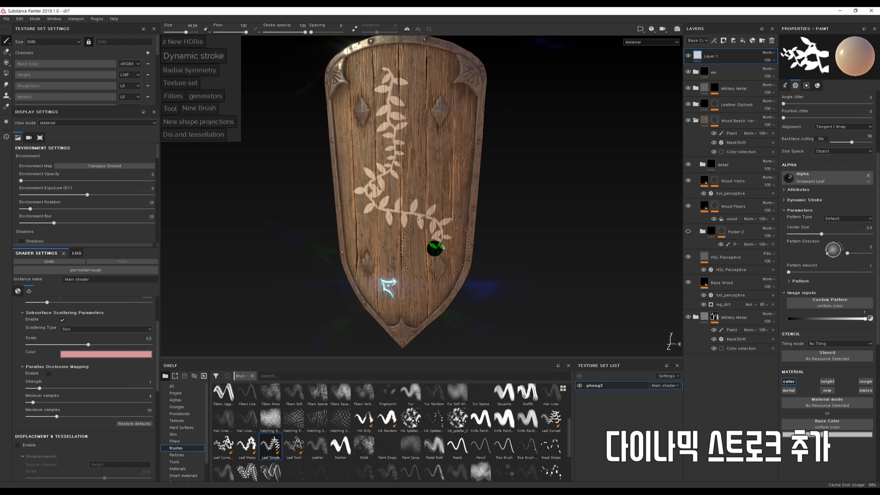
mouse_move(424, 76)
left_mouse_down()
mouse_move(429, 174)
mouse_move(461, 222)
mouse_move(437, 244)
left_mouse_up()
key("ctrl+z")
key("ctrl+z")
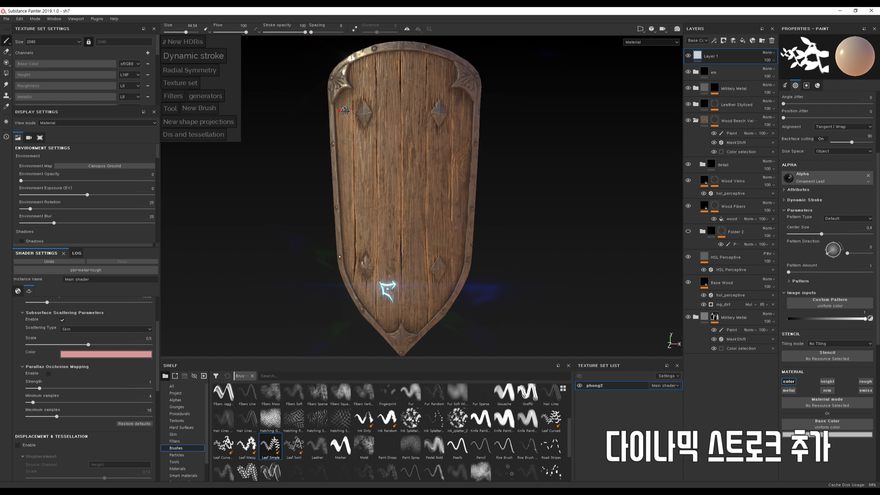
Paint leaf garlands along both side edges of the shield down to its tip, and undo them.
mouse_move(345, 111)
left_mouse_down()
mouse_move(337, 132)
mouse_move(348, 223)
mouse_move(410, 317)
left_mouse_up()
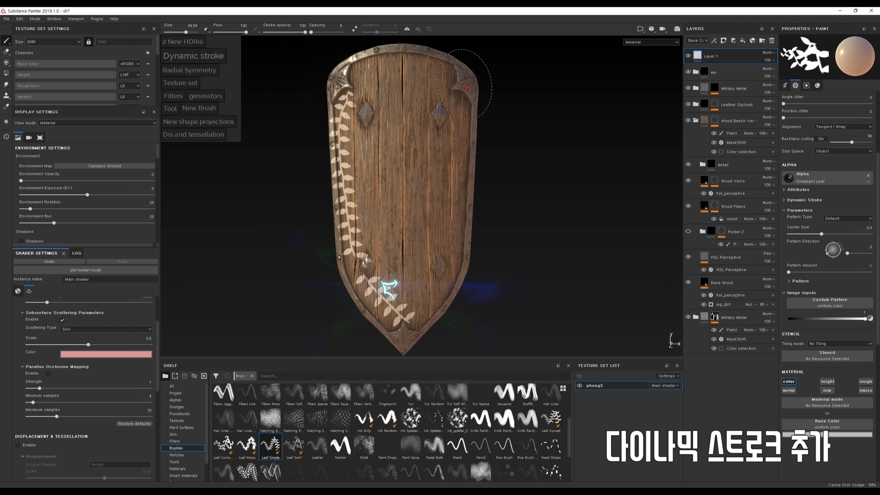
mouse_move(465, 87)
left_mouse_down()
mouse_move(436, 270)
mouse_move(408, 320)
left_mouse_up()
mouse_move(534, 252)
left_mouse_down("alt")
mouse_move(520, 204)
mouse_move(516, 274)
left_mouse_up("alt")
right_click_drag(517, 273, 480, 252, "alt")
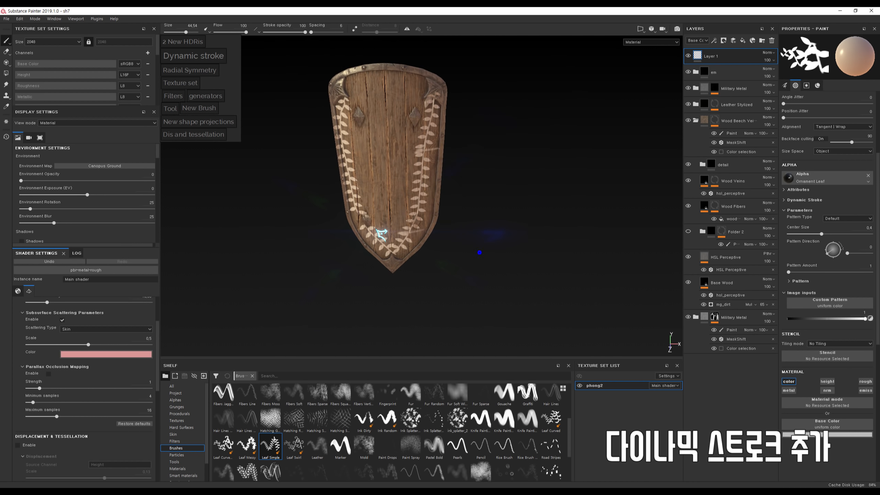
left_click_drag(448, 237, 448, 176, "alt")
right_click_drag(448, 177, 447, 165, "alt")
key("ctrl+z")
middle_click_drag(467, 173, 457, 174, "alt")
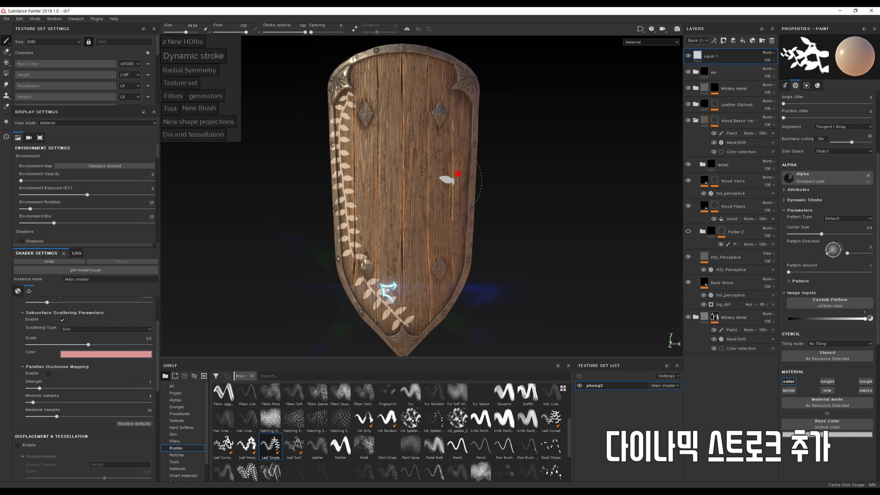
key("ctrl+z")
Replace the paint layer at the top of the stack with a fill layer that has a red base color.
left_click(772, 41)
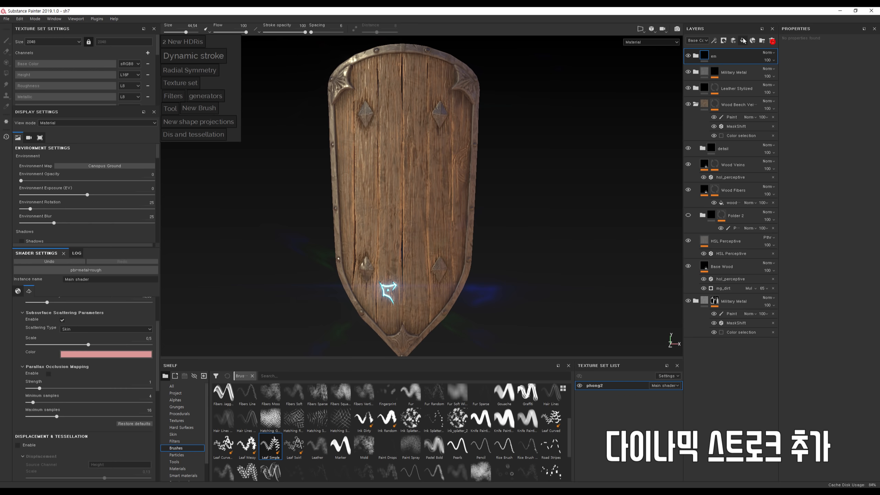
left_click(742, 41)
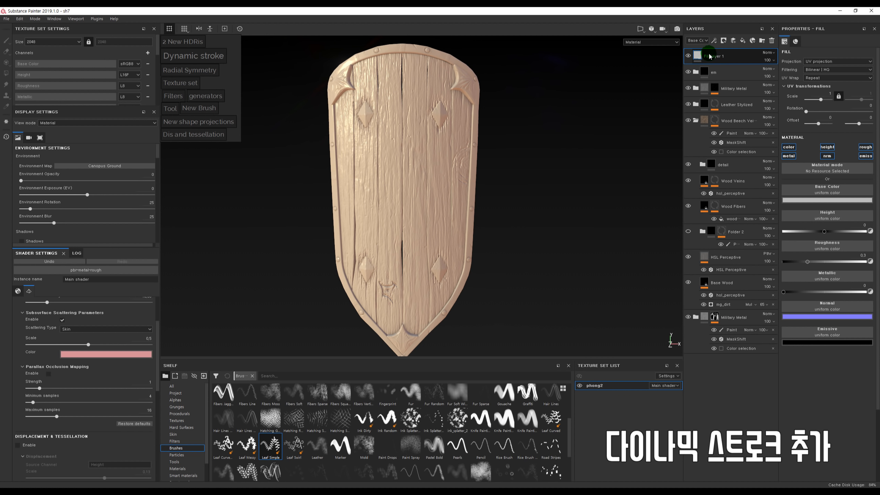
left_click(832, 201)
left_click_drag(831, 225, 844, 212)
Add a black mask with a paint effect to the red fill layer.
right_click(714, 61)
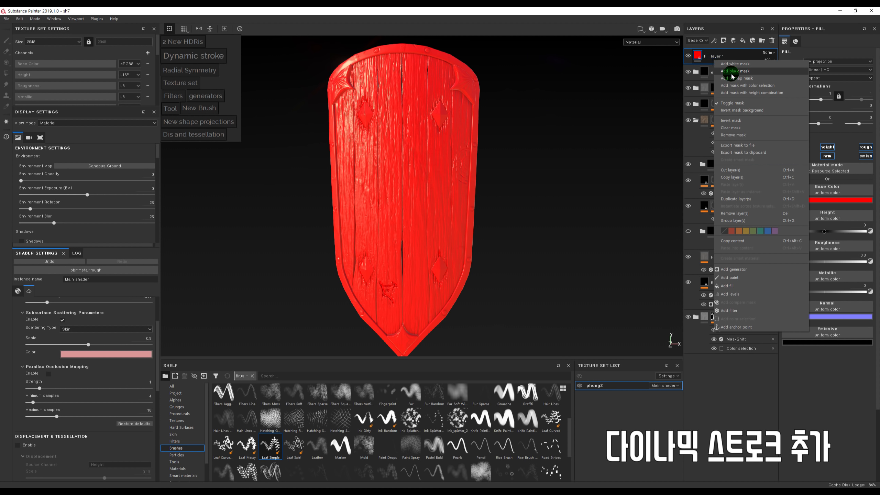
left_click(731, 71)
right_click(707, 56)
left_click(734, 193)
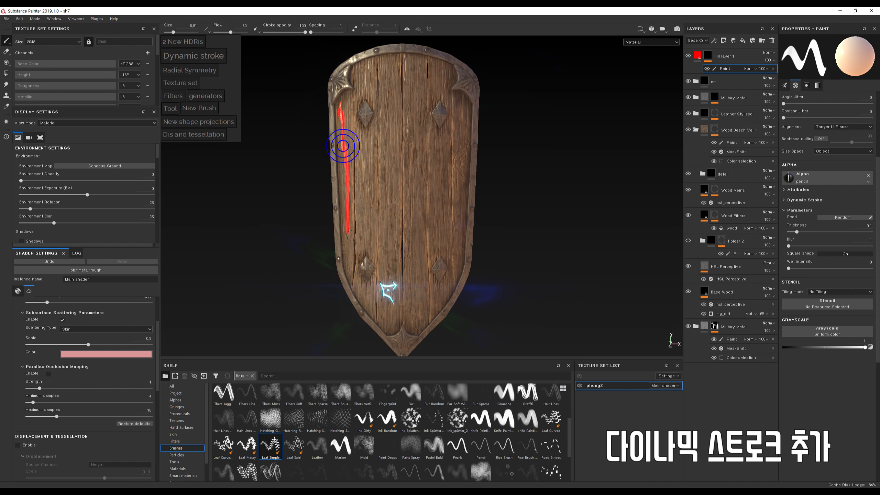
Paint red leaf strokes in the mask with the Leaf Simple brush, enlarging it to about 56, and undo them.
left_click(271, 444)
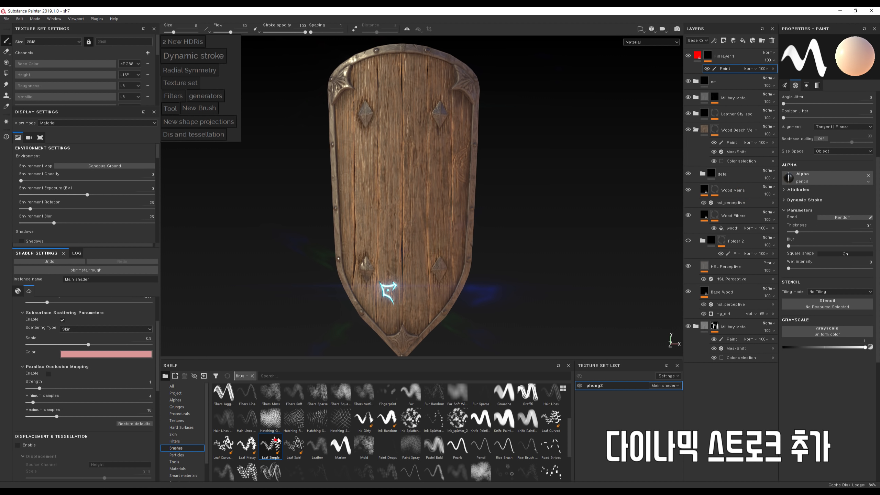
right_click_drag(332, 93, 341, 101, "ctrl")
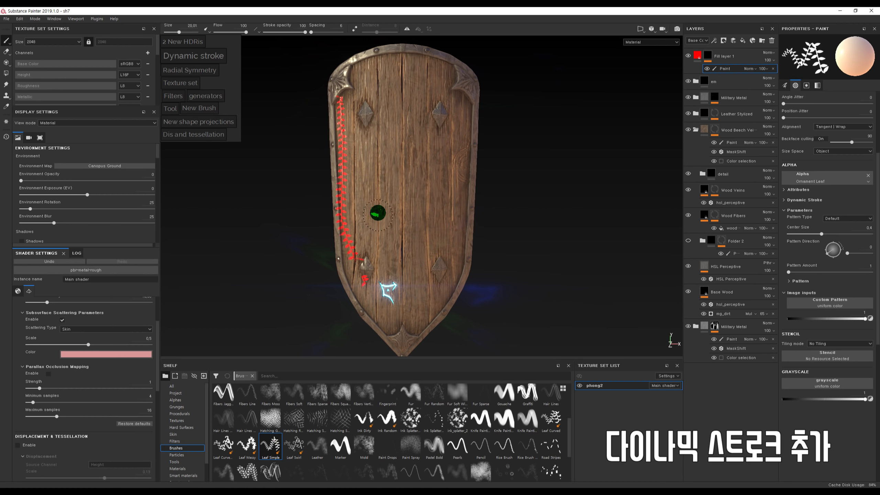
key("]")
key("]")
key("]")
key("]")
key("]")
key("]")
key("]")
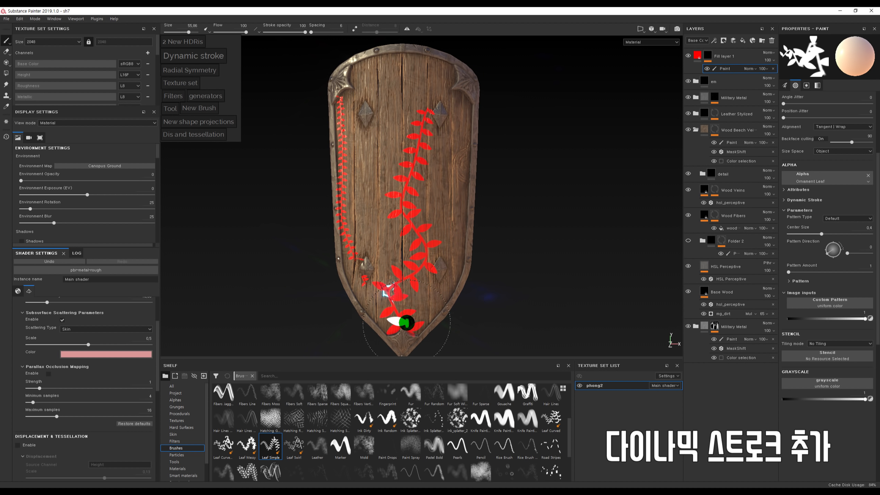
key("ctrl+z")
key("ctrl+z")
Switch to the Leaf Messy brush, paint a stroke down the middle of the shield, and undo it.
left_click(247, 445)
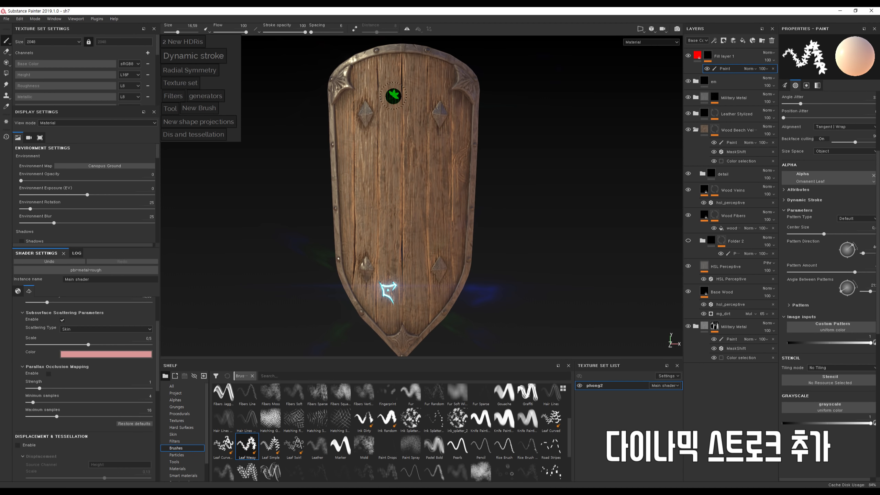
mouse_move(389, 71)
left_mouse_down()
mouse_move(439, 180)
mouse_move(389, 276)
left_mouse_up()
key("ctrl+z")
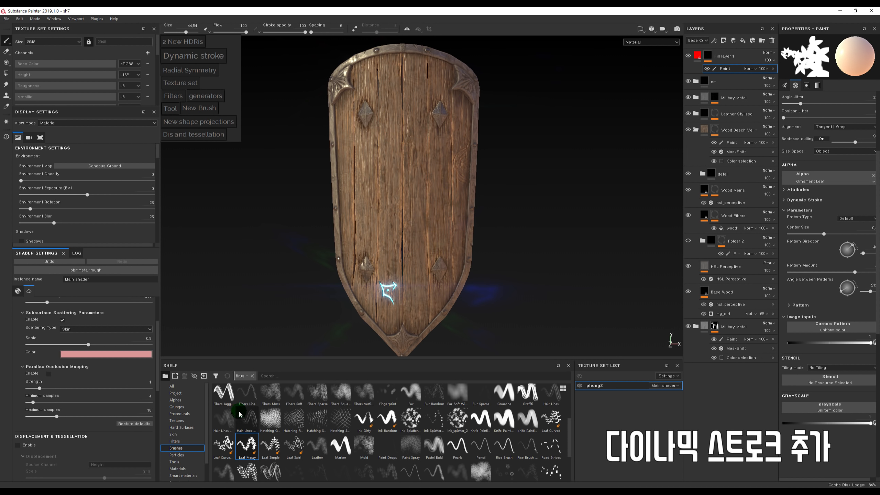
Switch to the curled-leaf brush beside Leaf Messy, enlarge it to about 44, and paint and undo strokes along the shield's left side.
left_click(223, 446)
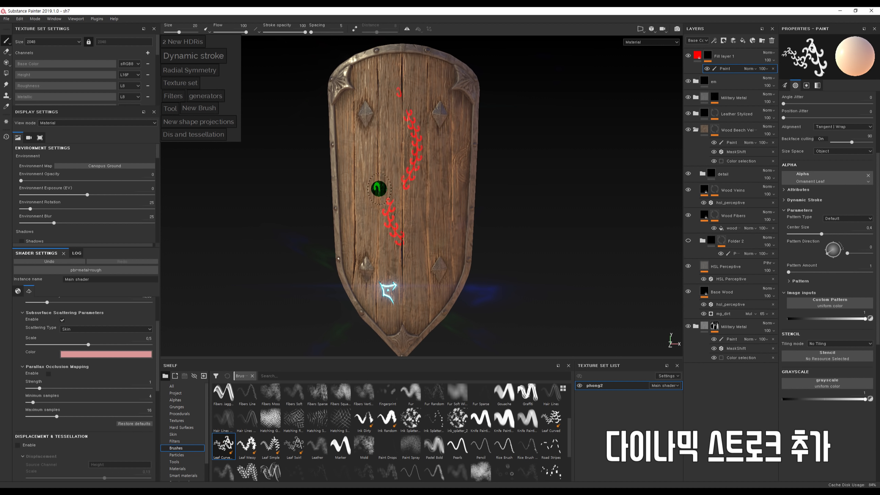
key("bracketright")
key("bracketright")
key("bracketright")
key("bracketright")
key("bracketright")
key("bracketright")
key("bracketright")
key("bracketright")
key("bracketright")
key("bracketright")
key("bracketright")
left_click_drag(350, 85, 348, 153)
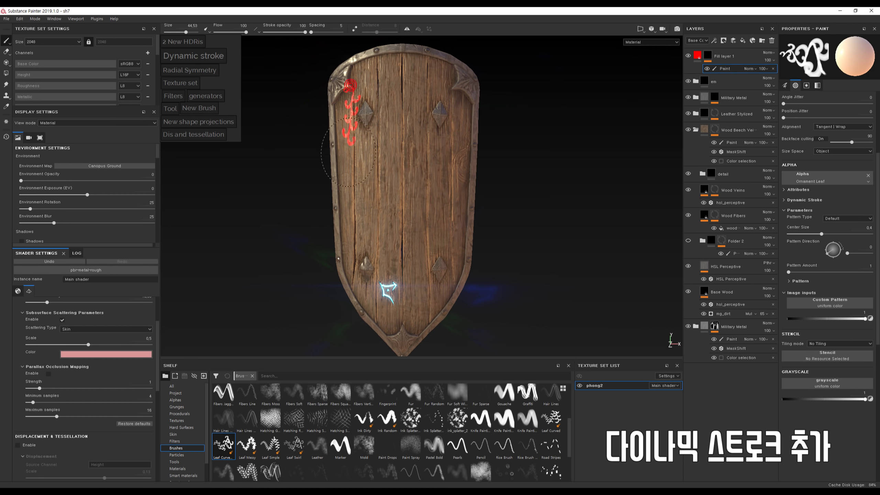
left_click_drag(374, 258, 389, 298)
key("ctrl+z")
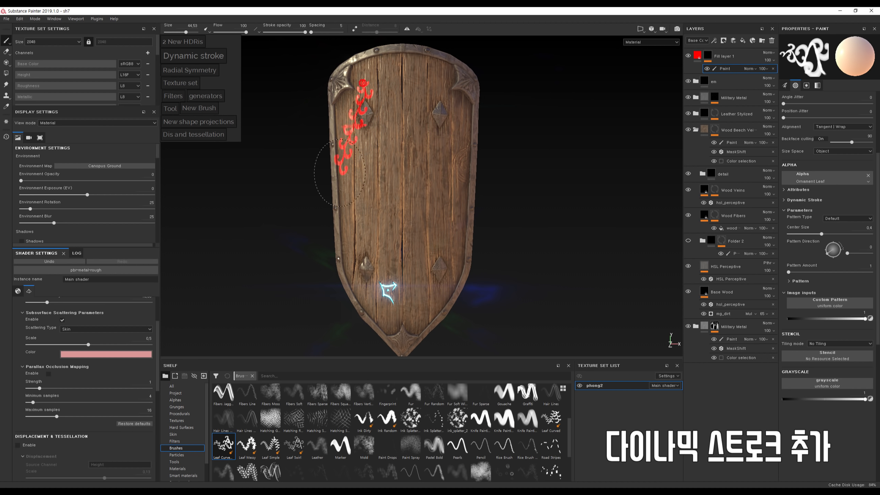
key("ctrl+z")
Paint a long winding stroke of curled leaves from the shield's upper part to its tip, and undo it.
left_click_drag(398, 82, 350, 102)
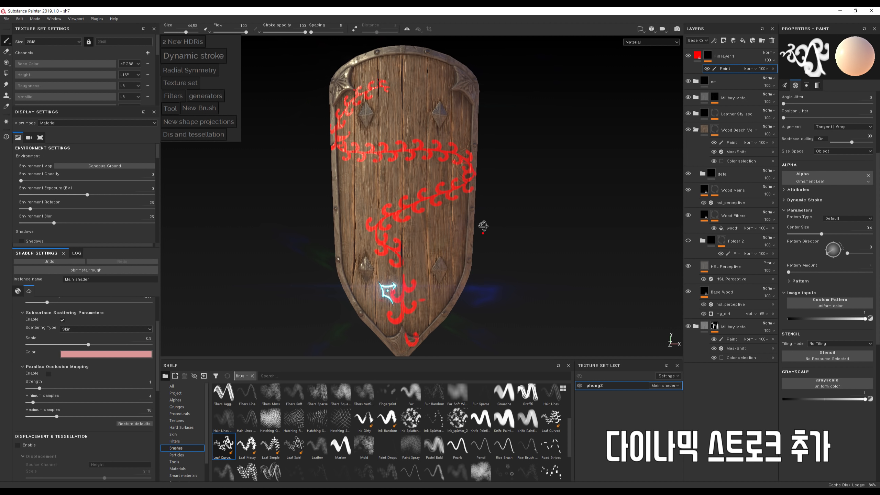
mouse_move(433, 277)
left_mouse_down("alt")
mouse_move(507, 169)
mouse_move(472, 222)
left_mouse_up("alt")
key("ctrl+z")
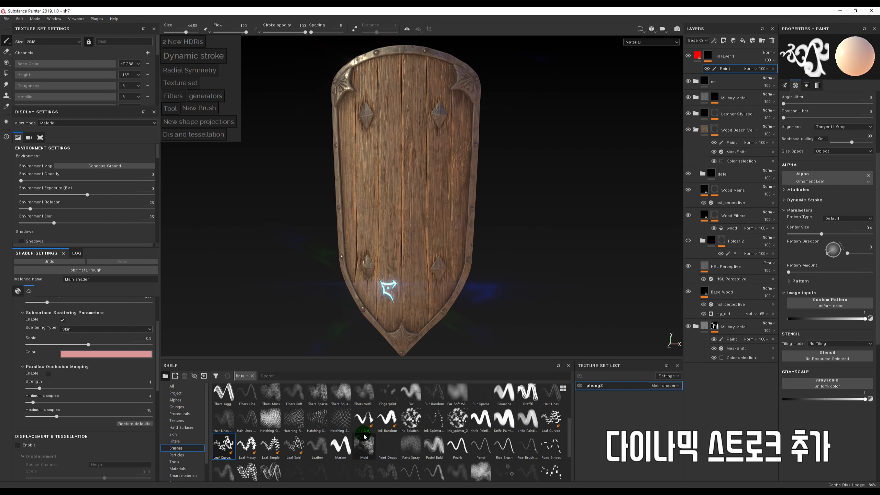
Switch to the Leaf Curved brush, paint a curving branch down the right half of the shield, and undo it.
left_click(548, 420)
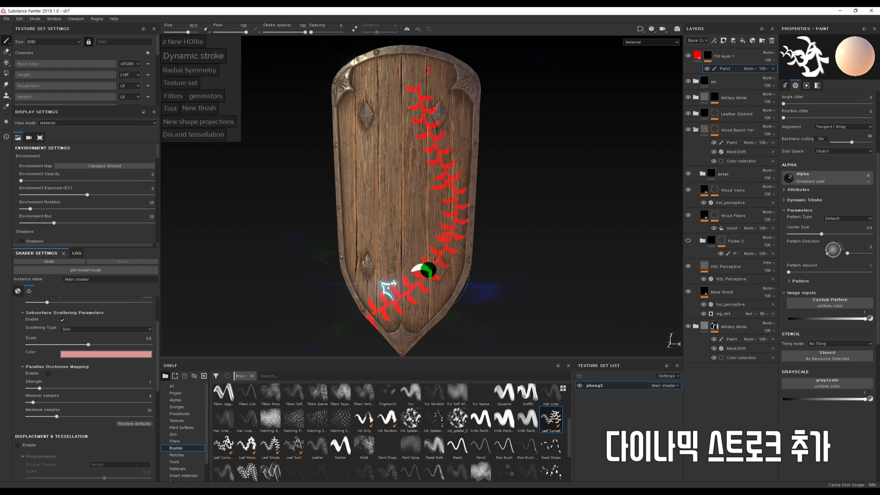
key("ctrl+z")
Paint a winding stroke with the Zigzag Long brush and a thin one with the Zigzag Short brush, and undo both.
left_click_drag(569, 429, 571, 456)
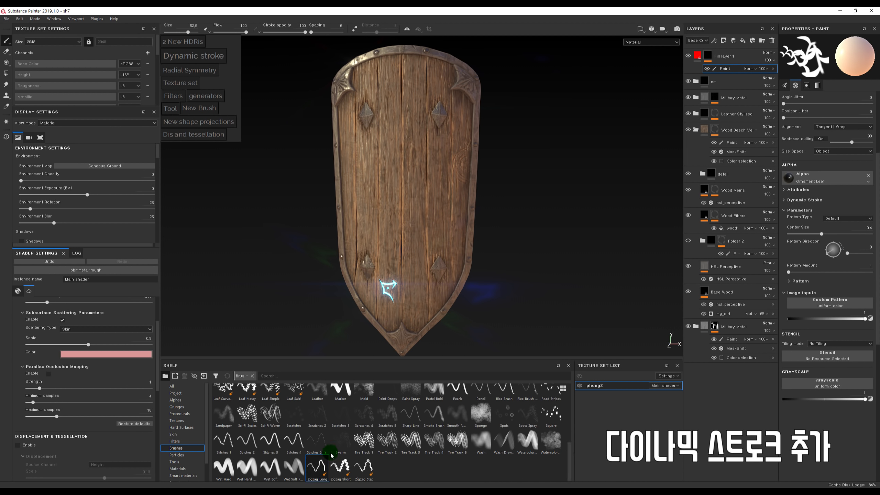
left_click(317, 466)
mouse_move(394, 83)
left_mouse_down()
mouse_move(383, 108)
mouse_move(396, 192)
left_mouse_up()
left_click_drag(368, 228, 394, 250)
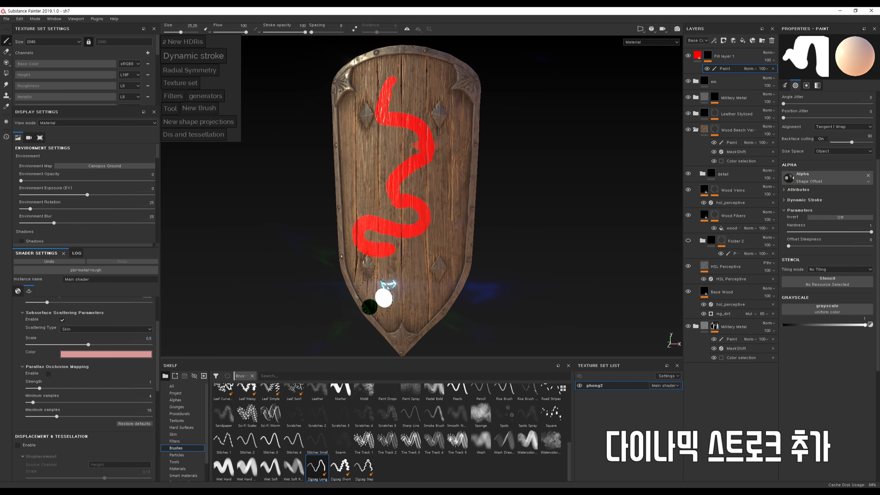
left_click(341, 462)
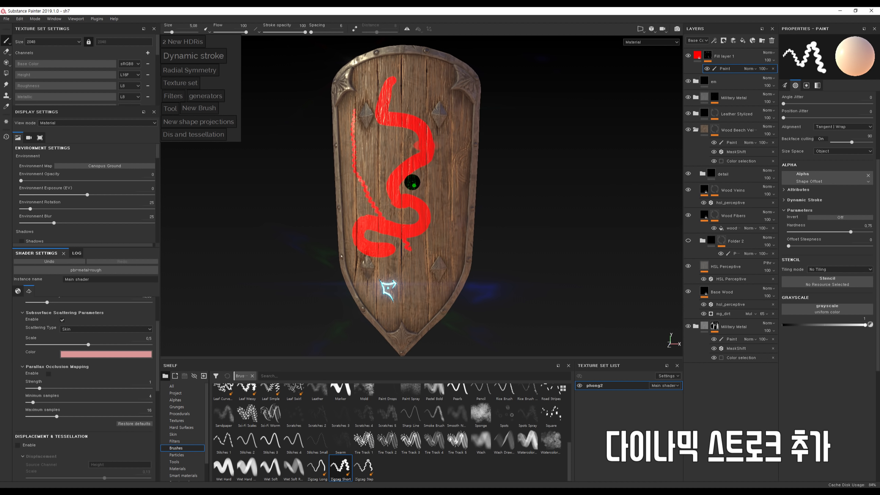
key("ctrl+z")
key("ctrl+z")
Enlarge the Zigzag Short brush to about 12, paint zigzag strokes down the right half of the shield, and undo them.
key("bracketright")
key("bracketright")
key("bracketright")
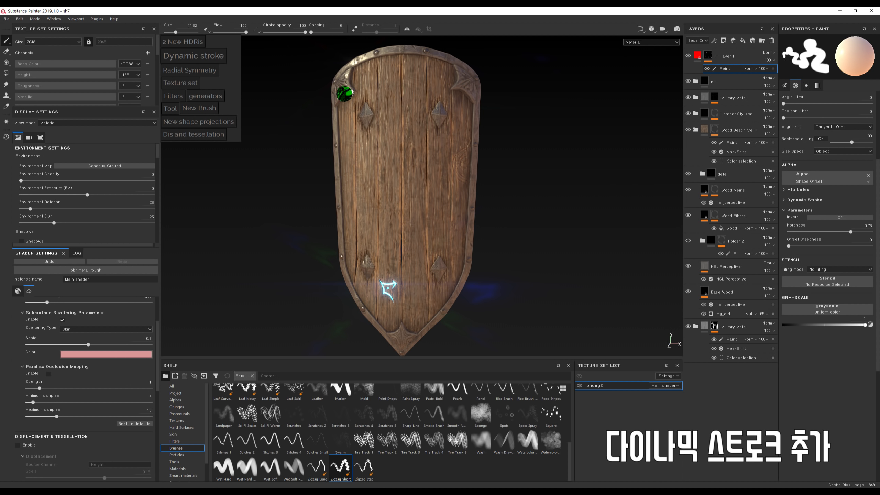
key("ctrl+z")
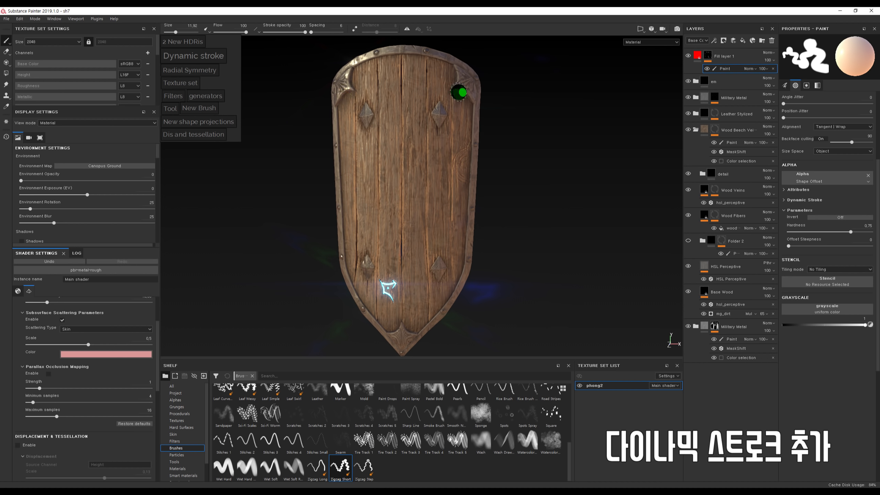
left_click_drag(427, 283, 420, 305)
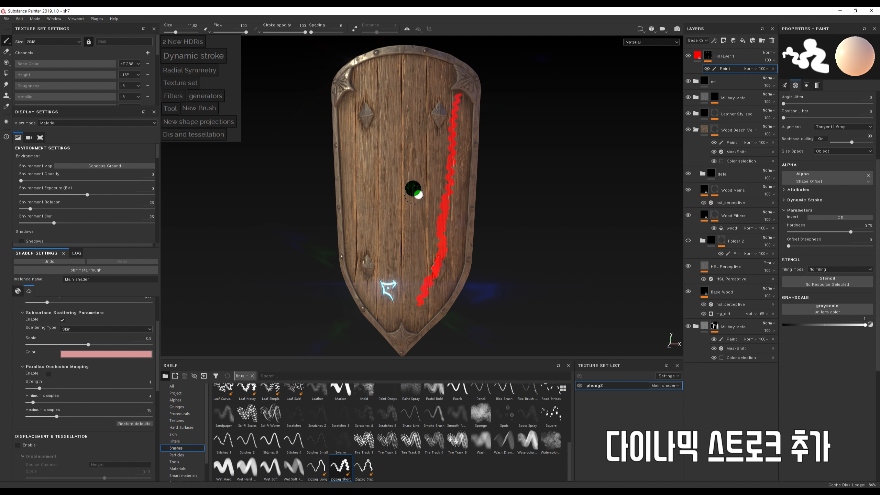
left_click_drag(404, 235, 401, 239)
right_click_drag(401, 239, 377, 175, "alt")
right_click_drag(447, 262, 438, 240, "alt")
middle_click_drag(438, 240, 432, 193, "alt")
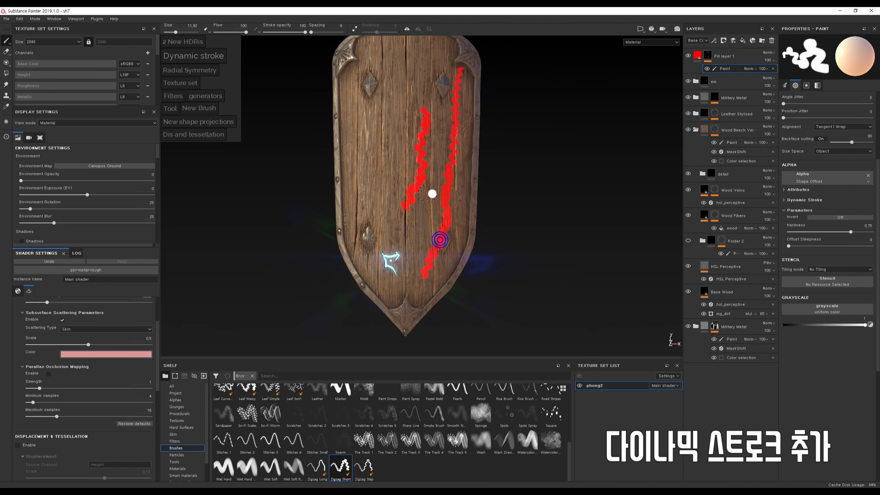
left_click_drag(432, 193, 422, 197, "alt")
key("ctrl+z")
Switch to the Zigzag Step brush, enlarge it to about 23, and paint a long winding stroke down and back up the shield.
left_click(364, 466)
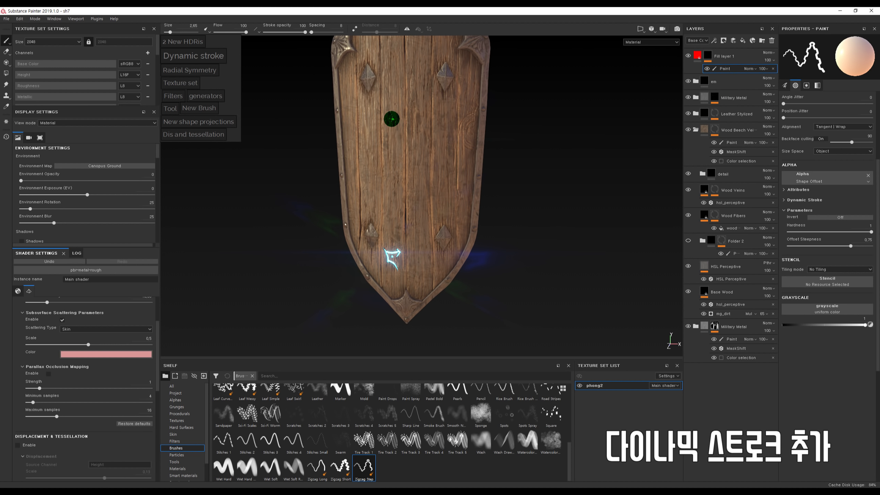
right_click_drag(387, 108, 407, 81, "ctrl")
left_click_drag(395, 83, 422, 199)
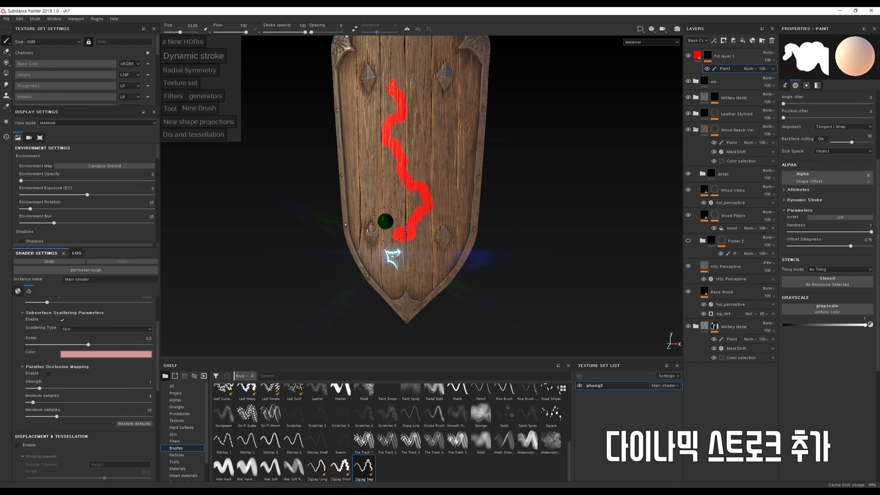
left_click_drag(385, 221, 351, 160)
middle_click_drag(418, 78, 408, 130, "alt")
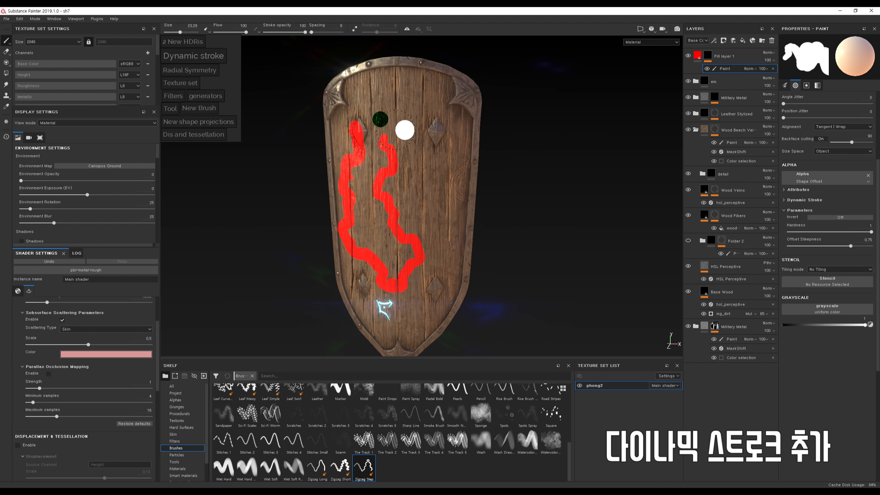
Undo the last winding stroke and paint rows of Zigzag Step strokes across the whole width and height of the shield.
key("ctrl+z")
left_click_drag(346, 88, 406, 82)
mouse_move(469, 101)
left_mouse_down()
mouse_move(343, 128)
mouse_move(466, 156)
mouse_move(382, 192)
mouse_move(353, 228)
mouse_move(474, 240)
mouse_move(361, 265)
left_mouse_up()
left_click_drag(366, 312, 459, 306)
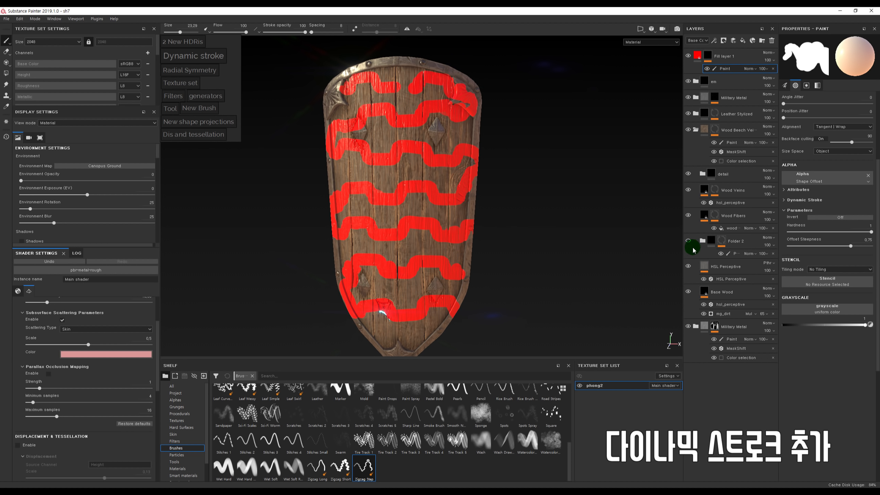
mouse_move(541, 263)
left_mouse_down("alt")
mouse_move(547, 236)
mouse_move(432, 292)
left_mouse_up("alt")
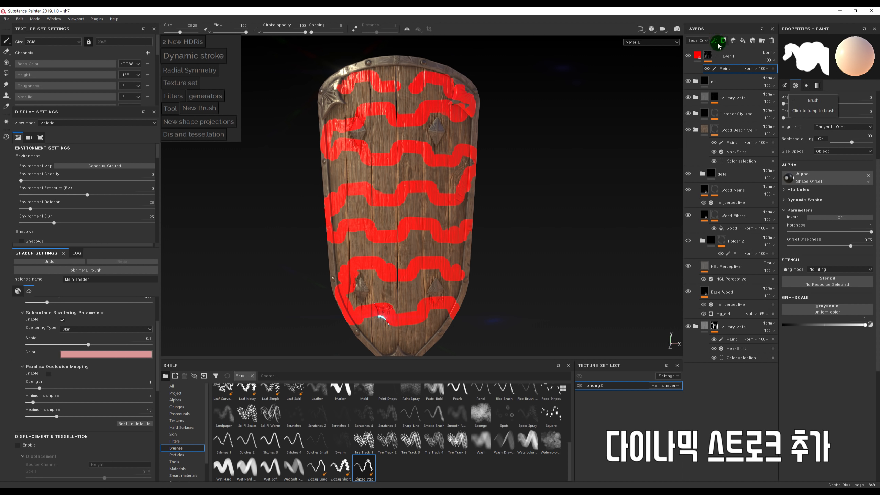
Hide Fill layer 1 and paste a copy of it directly above the HSL Perceptive layer.
left_click(697, 55)
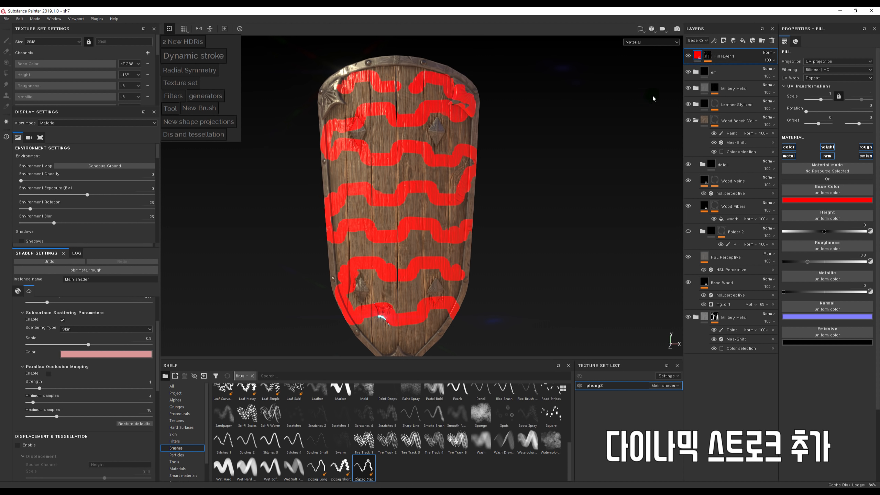
left_click(692, 60)
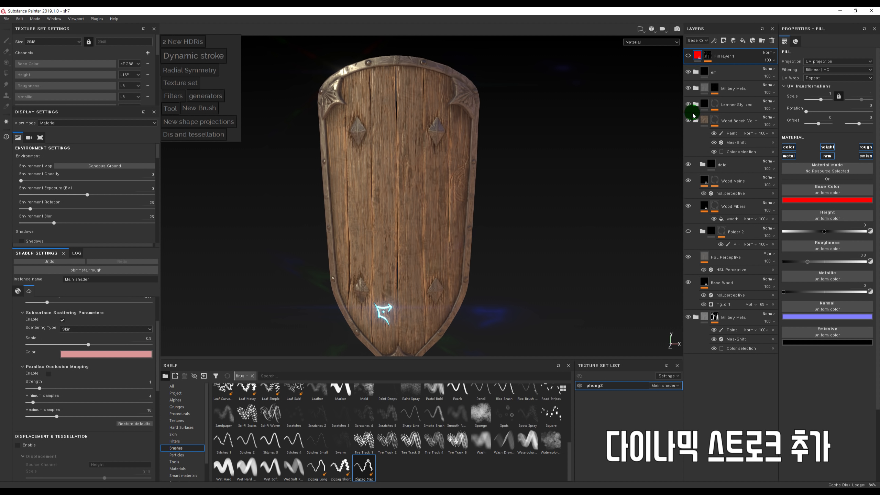
left_click(687, 122)
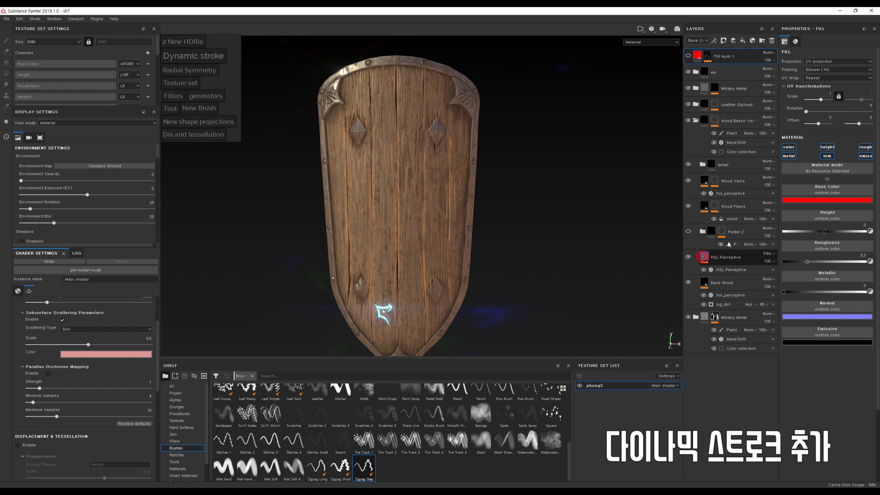
key("ctrl+v")
left_click_drag(554, 245, 551, 239, "alt")
middle_click_drag(543, 265, 556, 245, "alt")
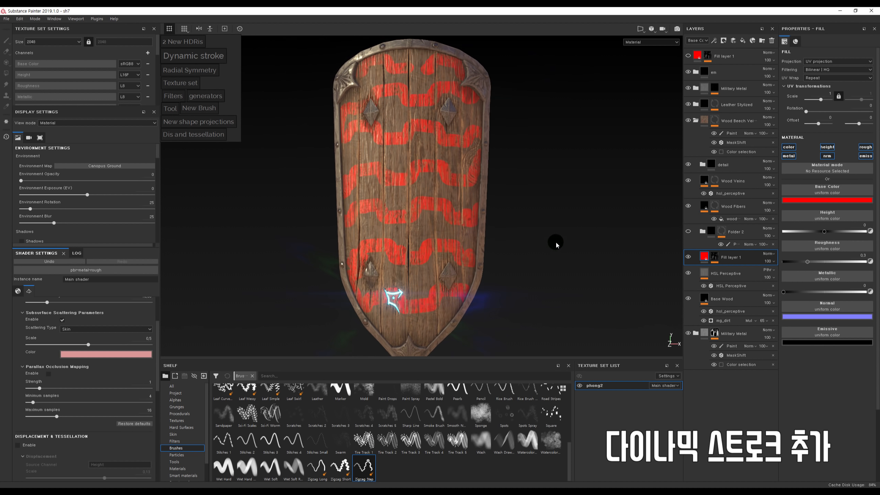
right_click_drag(556, 245, 611, 237, "alt")
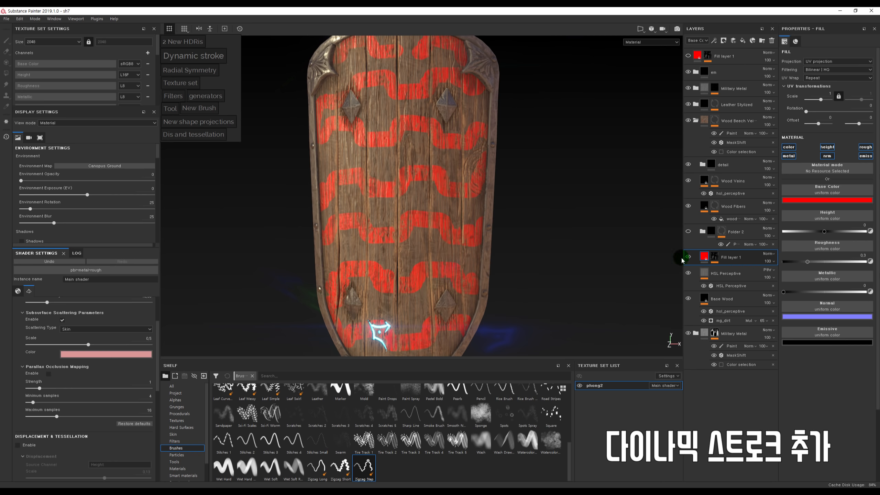
Toggle the pasted fill layer's visibility to compare, and add a Warp filter to its mask.
left_click(688, 257)
left_click(688, 257)
left_click(688, 257)
left_click(713, 256)
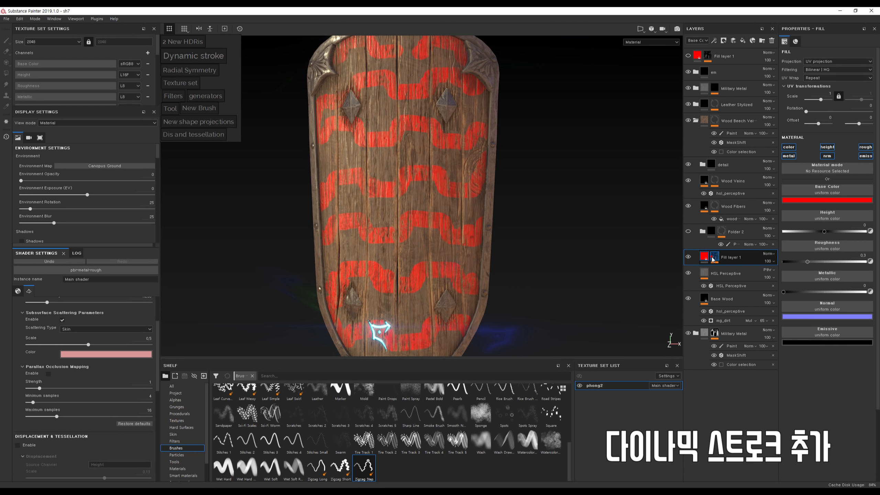
left_click(711, 257)
right_click(711, 258)
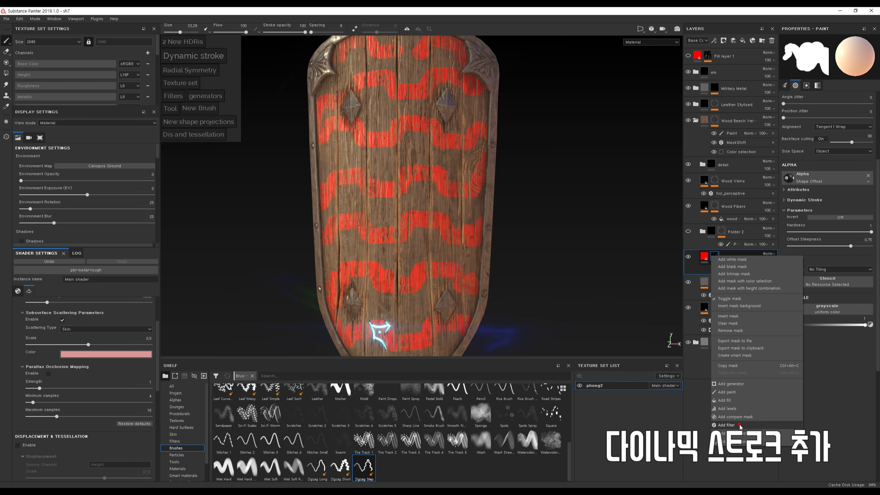
left_click(731, 317)
scroll(850, 91, "down", 5)
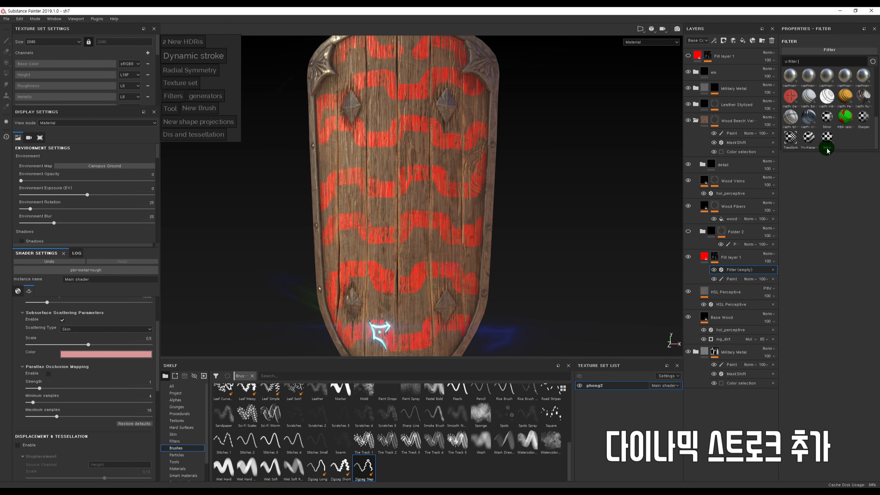
left_click(826, 148)
Set the Warp filter's intensity to about 7.4 and toggle the pasted layer off and on to compare.
right_click_drag(453, 121, 488, 125, "alt")
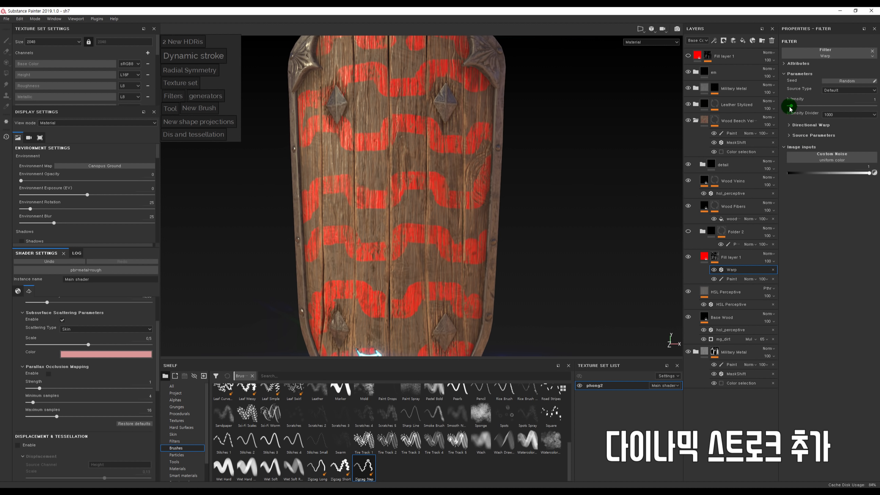
right_click_drag(471, 166, 184, 138, "alt")
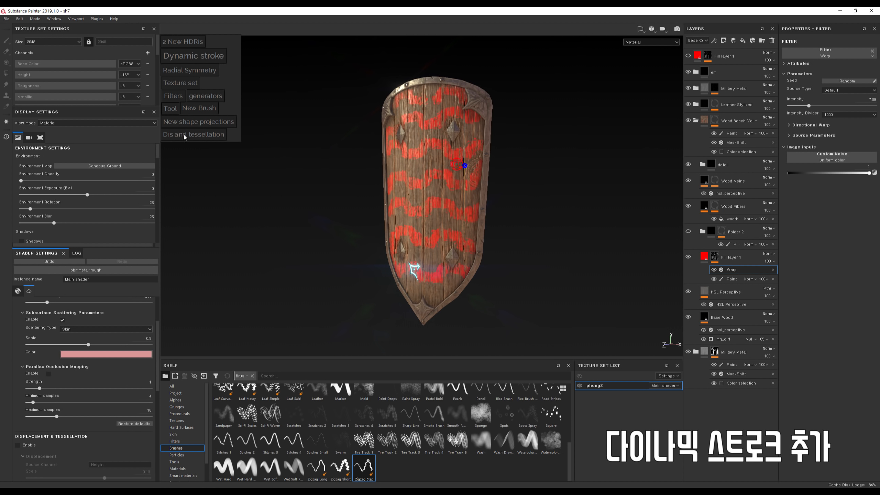
mouse_move(478, 142)
left_mouse_down("alt")
mouse_move(569, 146)
mouse_move(488, 156)
left_mouse_up("alt")
right_click_drag(489, 208, 561, 256, "alt")
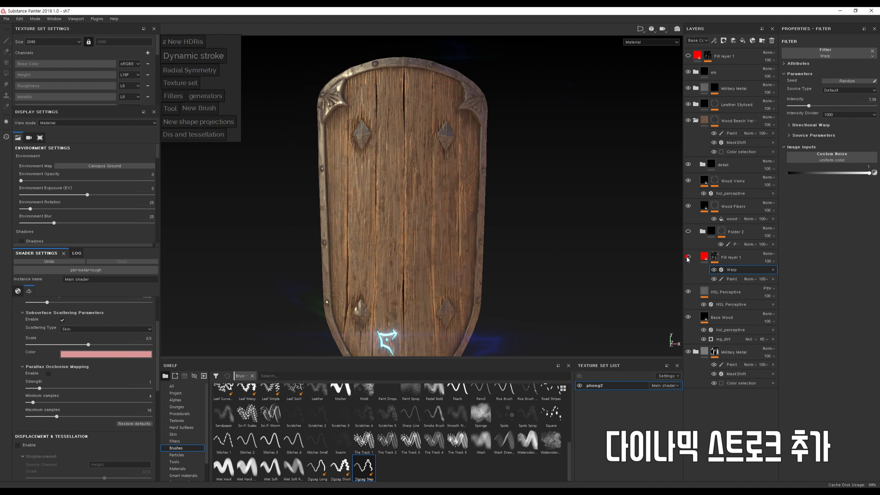
left_click(688, 257)
Rename the pasted fill layer as mark.
left_click(704, 256)
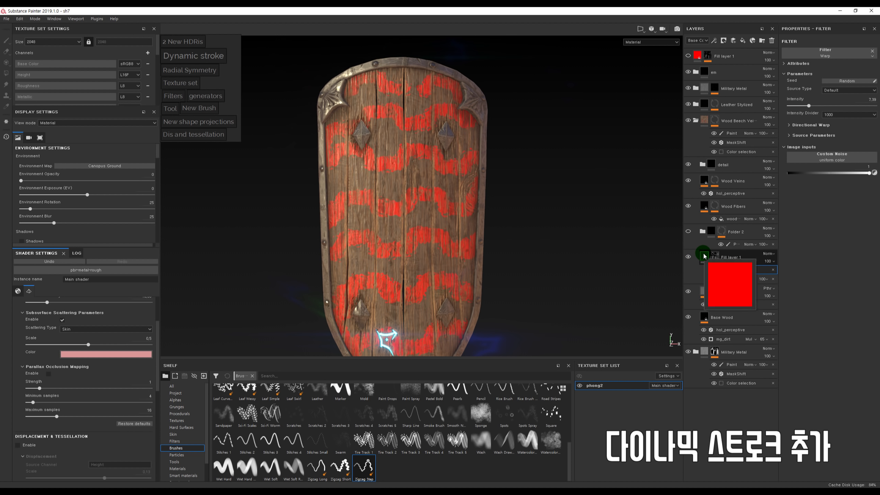
left_click(704, 256)
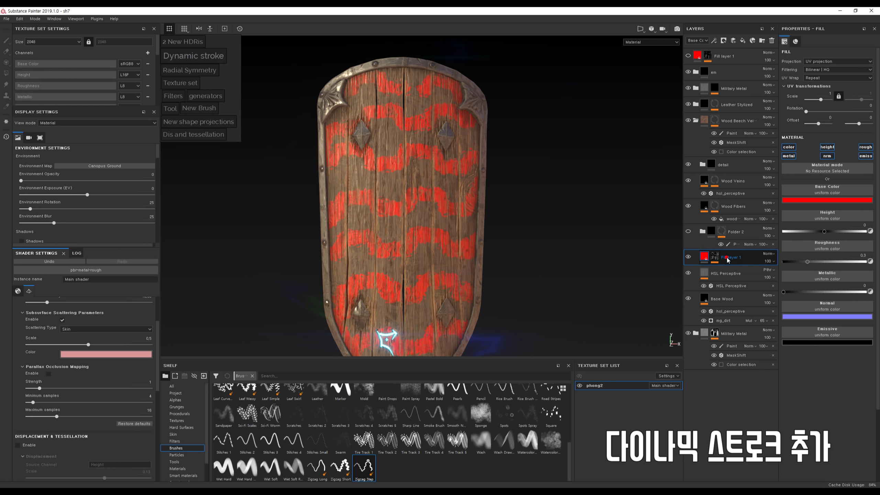
type("mark")
key("Return")
On the mark layer's Paint effect, switch the paint to black, enlarge the brush, and erase all zigzag strokes from the mask.
left_click(723, 262)
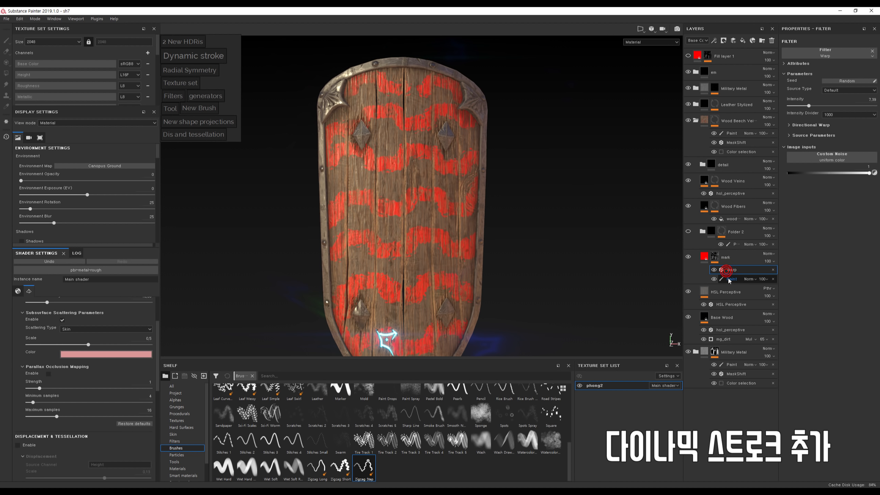
left_click(728, 279)
right_click_drag(393, 157, 398, 128, "alt")
key("bracketright")
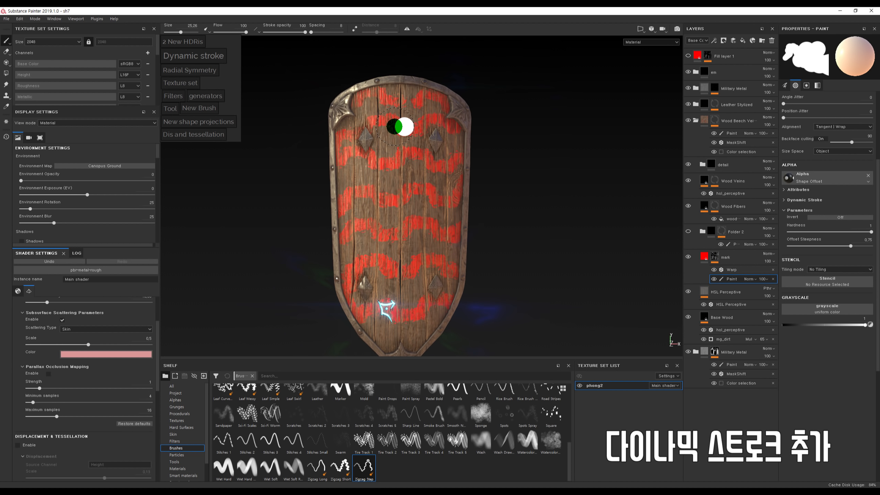
key("x")
key("bracketright")
key("bracketright")
key("bracketright")
key("bracketright")
key("bracketright")
key("bracketright")
key("bracketright")
key("bracketright")
key("bracketright")
key("bracketright")
left_click_drag(437, 113, 374, 127)
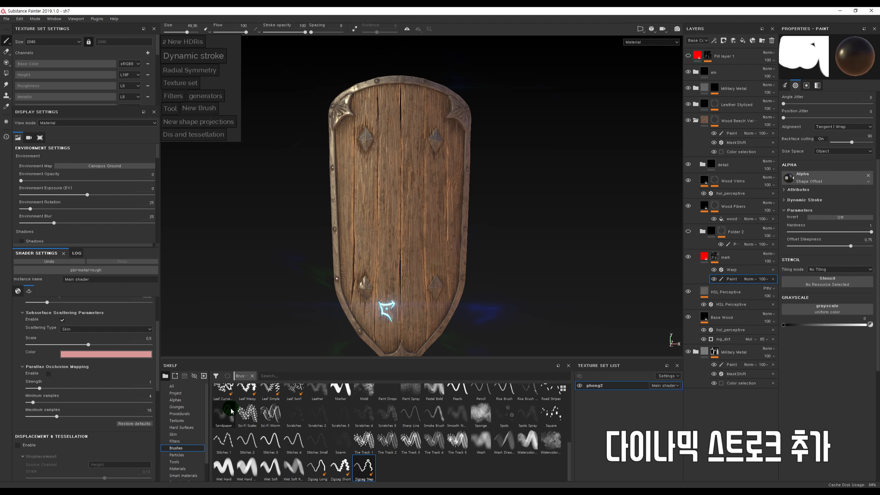
Switch to the Leaf Messy brush, enlarge it to about 55, paint a stroke down the shield, and undo it.
left_click(247, 391)
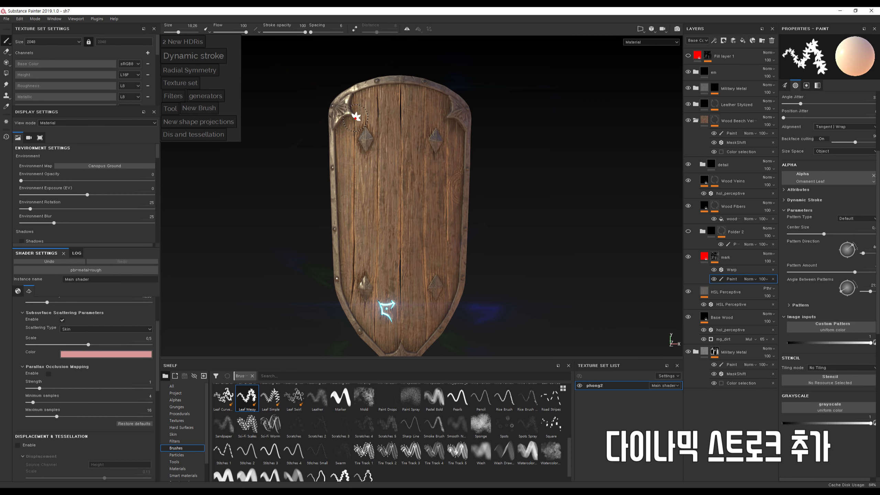
key("bracketright")
key("bracketright")
key("bracketright")
key("bracketright")
key("bracketright")
key("bracketright")
key("bracketright")
key("bracketright")
key("bracketright")
key("bracketright")
key("bracketright")
key("bracketright")
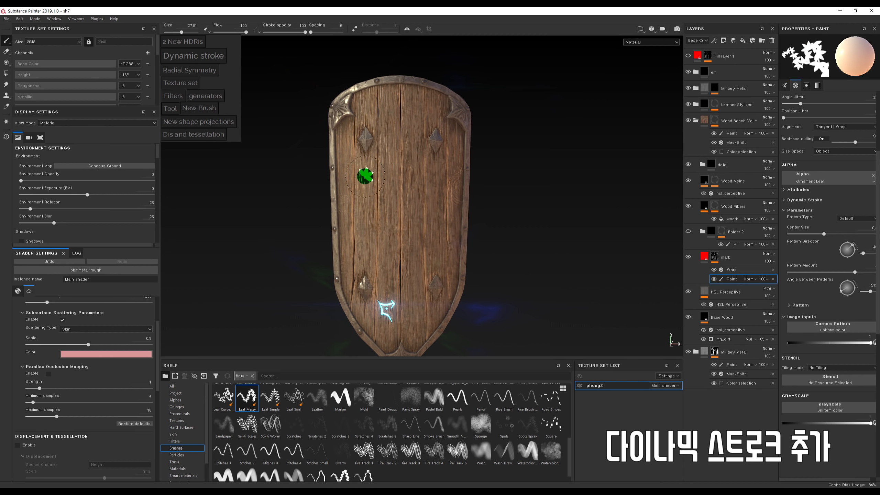
left_click_drag(354, 108, 443, 265)
key("ctrl+z")
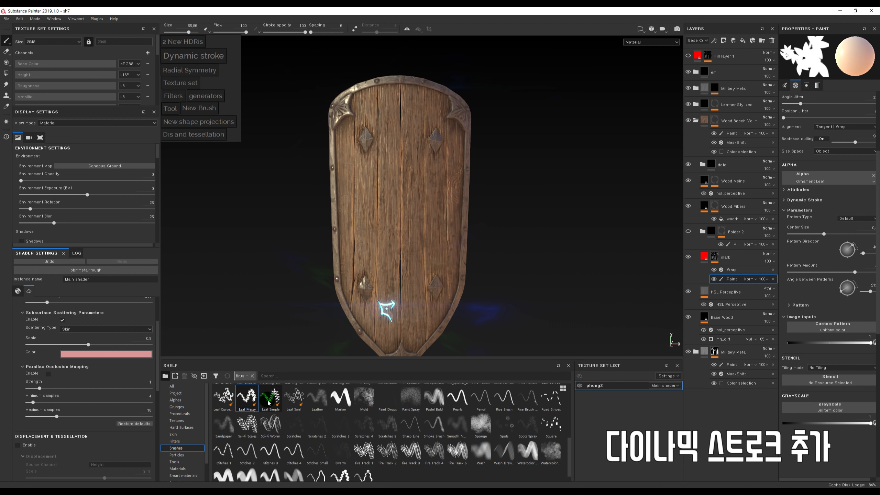
Switch to the Leaf Simple brush, enlarge it to about 82, paint a trial stroke on the shield, and undo it.
left_click(271, 397)
key("bracketright")
key("bracketright")
key("bracketright")
key("bracketright")
key("bracketright")
key("bracketright")
key("bracketright")
key("bracketright")
key("bracketright")
key("bracketright")
key("bracketright")
key("bracketright")
key("bracketright")
left_click_drag(359, 130, 361, 108)
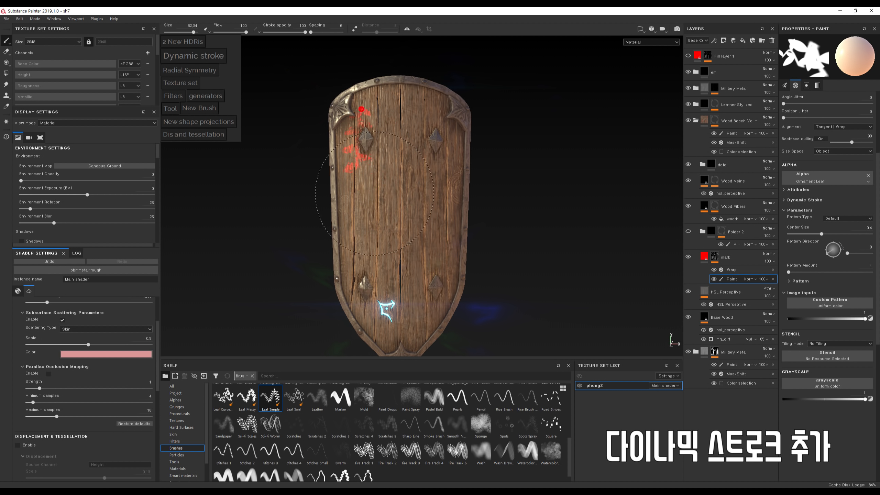
left_click_drag(419, 251, 367, 247)
key("ctrl+z")
Paint Leaf Simple strokes winding over the upper, middle and lower shield, and undo them.
mouse_move(411, 91)
left_mouse_down()
mouse_move(414, 127)
mouse_move(480, 169)
mouse_move(464, 190)
left_mouse_up()
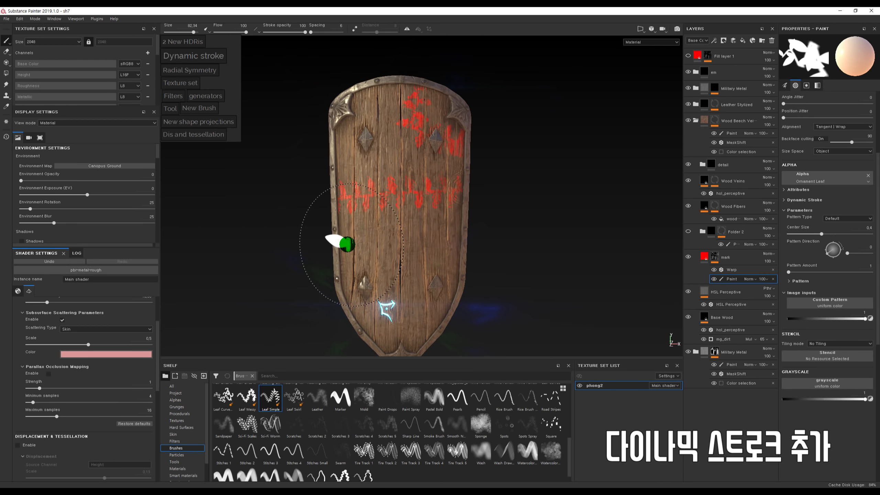
left_click_drag(452, 248, 457, 295)
right_click_drag(440, 185, 458, 228, "alt")
mouse_move(466, 218)
left_mouse_down("alt")
mouse_move(497, 184)
mouse_move(490, 180)
left_mouse_up("alt")
right_click_drag(490, 180, 444, 127, "alt")
mouse_move(444, 128)
left_mouse_down("alt")
mouse_move(474, 172)
mouse_move(459, 182)
left_mouse_up("alt")
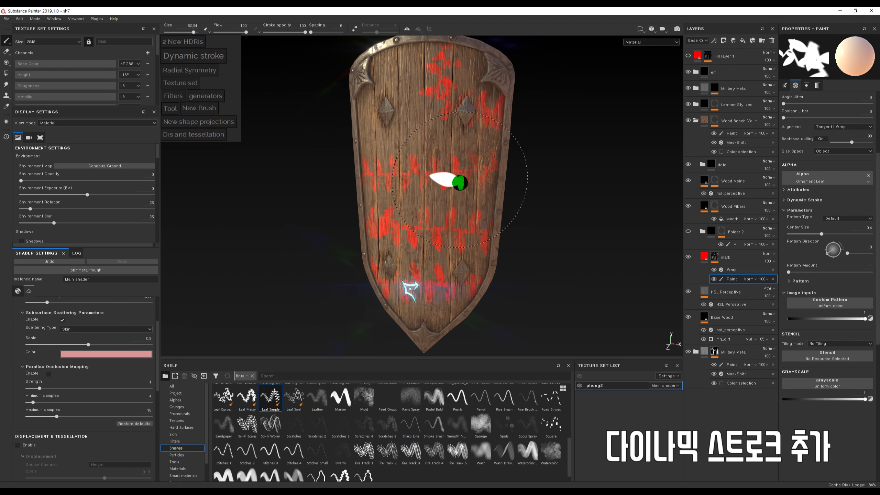
key("ctrl+z")
key("ctrl+z")
Hide the Warp filter on the mark layer's mask, stamp one leaf on the shield's center, and undo it.
left_click_drag(380, 129, 411, 177, "alt")
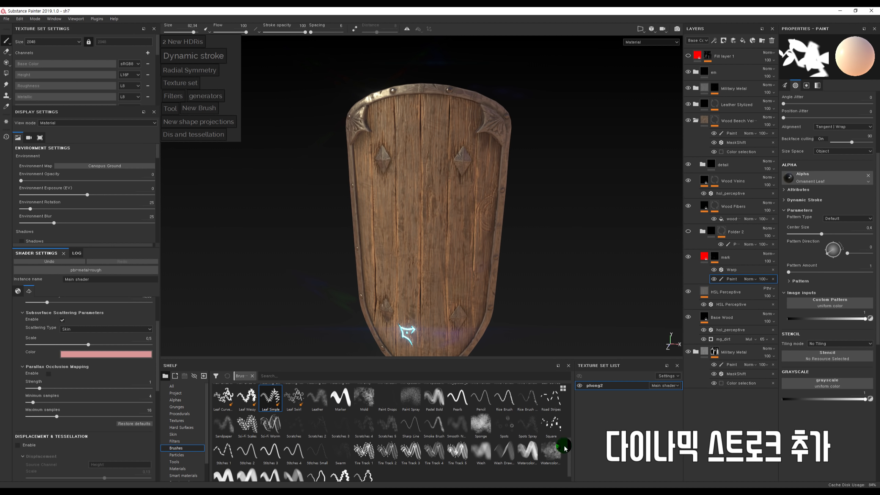
mouse_move(572, 449)
left_mouse_down()
mouse_move(572, 391)
mouse_move(561, 410)
left_mouse_up()
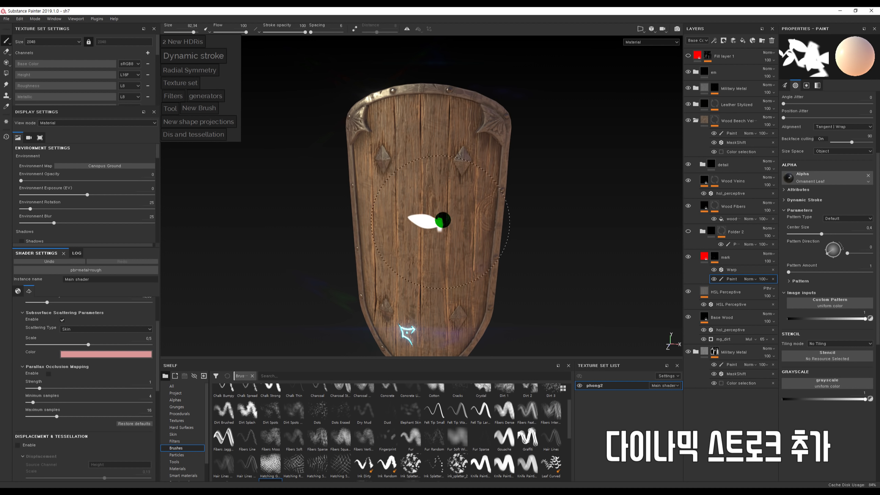
left_click_drag(449, 200, 447, 193, "alt")
left_click(449, 194)
key("ctrl+z")
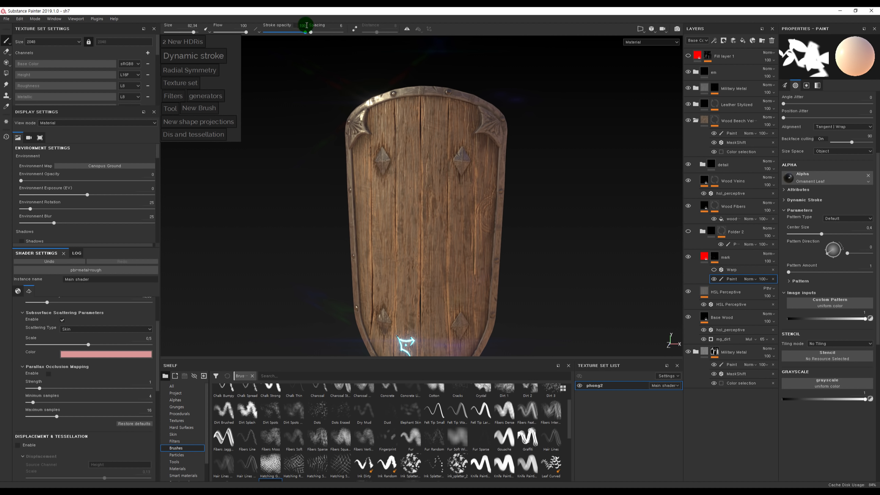
Turn on symmetry painting and inspect the symmetry axis and mirrored cursor points on the shield from several angles.
left_click_drag(421, 223, 429, 219, "alt")
key("l")
middle_click_drag(430, 214, 436, 161, "alt")
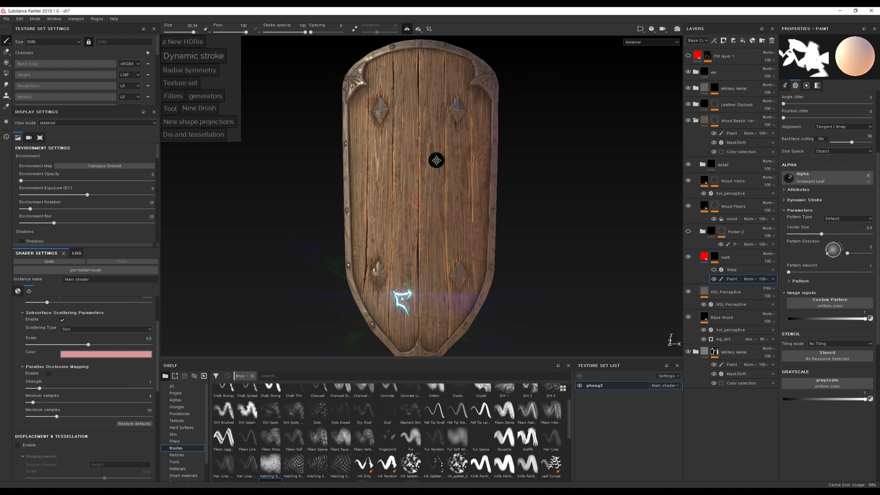
right_click_drag(436, 161, 422, 160, "alt")
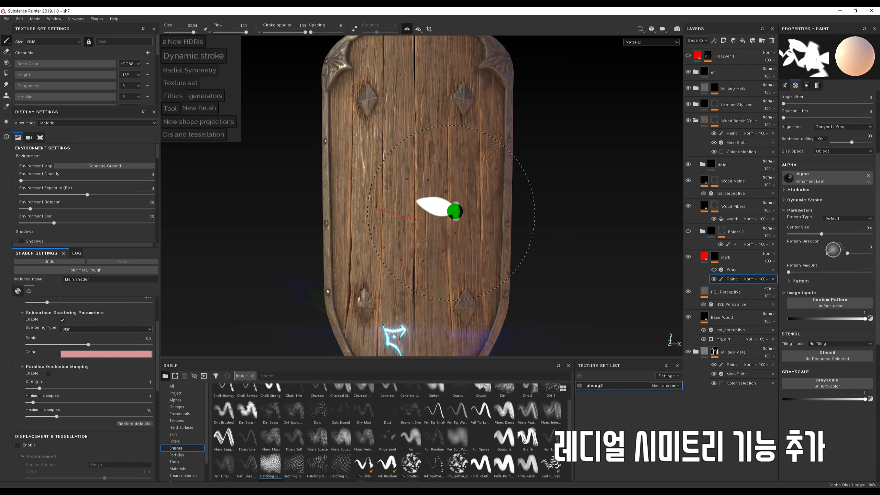
left_click_drag(453, 221, 447, 222, "alt")
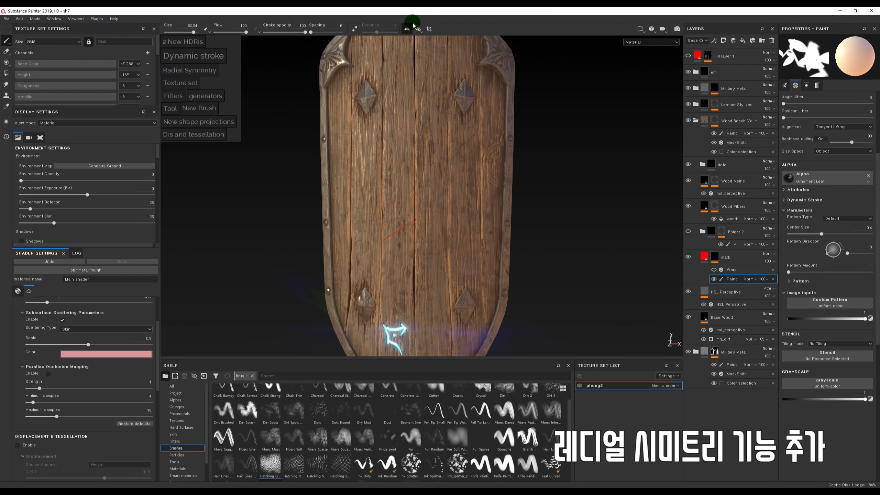
mouse_move(409, 204)
left_mouse_down("alt")
mouse_move(419, 230)
mouse_move(369, 210)
mouse_move(426, 212)
mouse_move(429, 169)
left_mouse_up("alt")
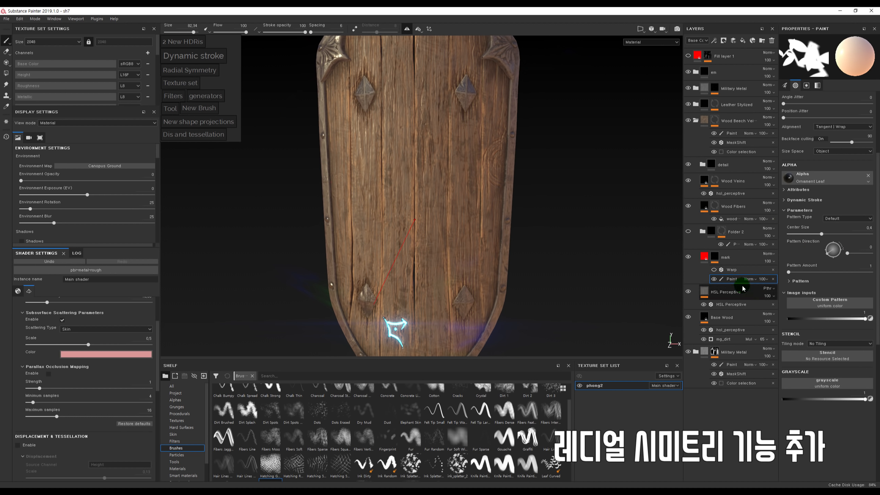
left_click(704, 258)
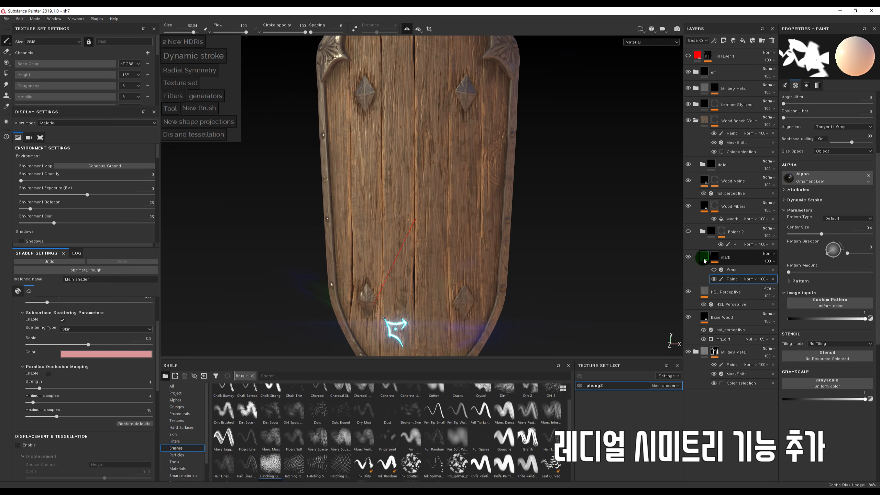
left_click_drag(425, 176, 434, 171, "alt")
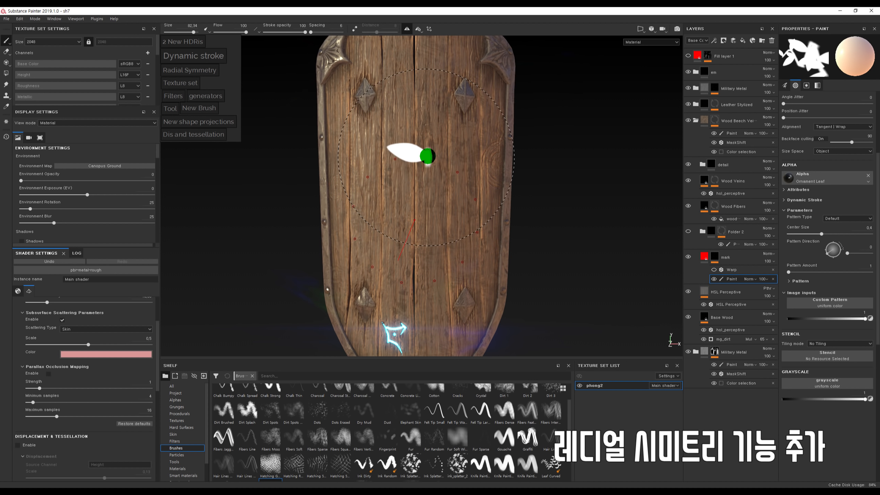
Open the symmetry settings and switch from Radial Symmetry to Mirror Symmetry.
left_click(417, 31)
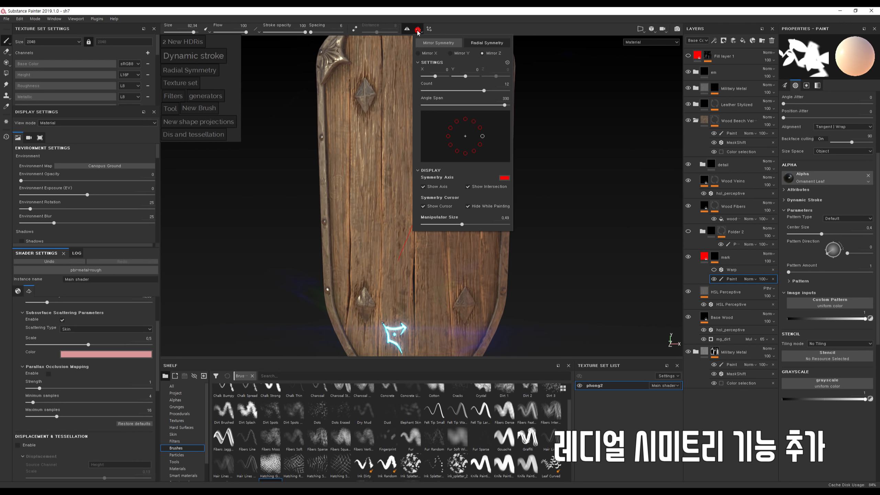
left_click(493, 46)
left_click(436, 43)
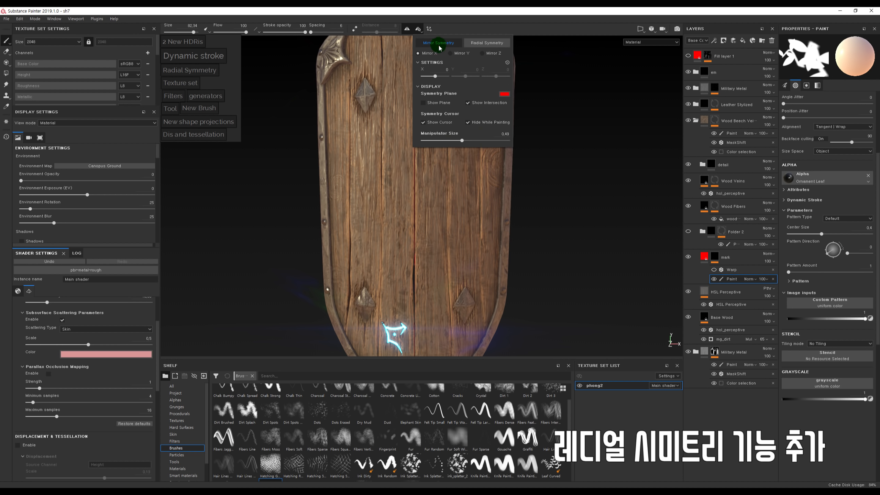
Switch the symmetry settings to Radial Symmetry.
left_click(486, 42)
left_click(487, 43)
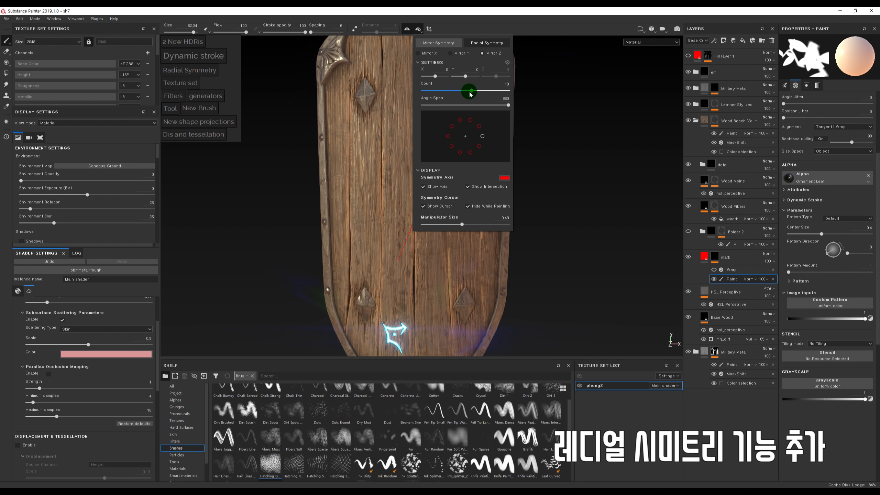
left_click_drag(363, 206, 435, 205, "alt")
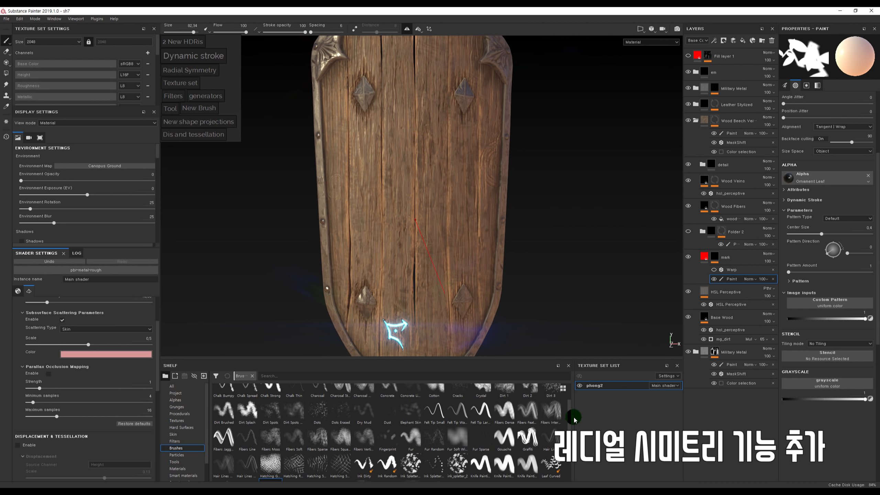
Paint Leaf Simple strokes across the shield with radial symmetry, enlarge the brush to 85.19, repeat the strokes, and undo them.
left_click_drag(426, 214, 465, 128)
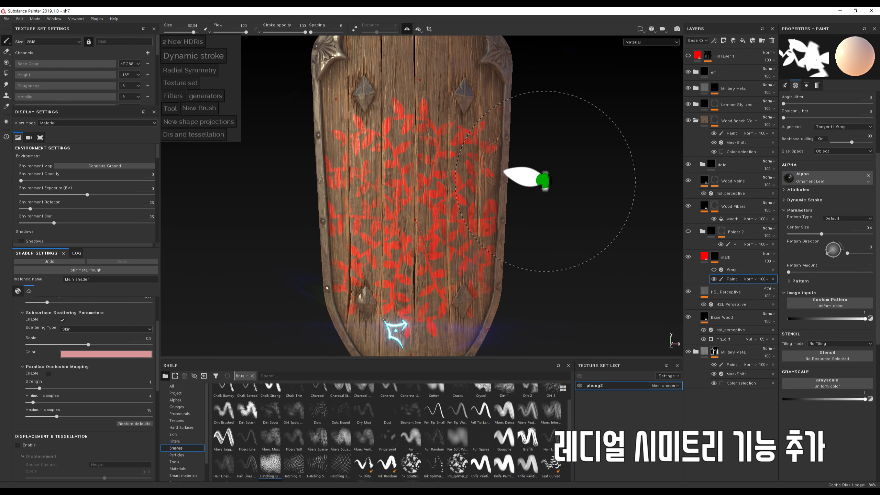
scroll(484, 213, "down", 3)
key("ctrl+z")
right_click_drag(450, 170, 445, 124, "ctrl")
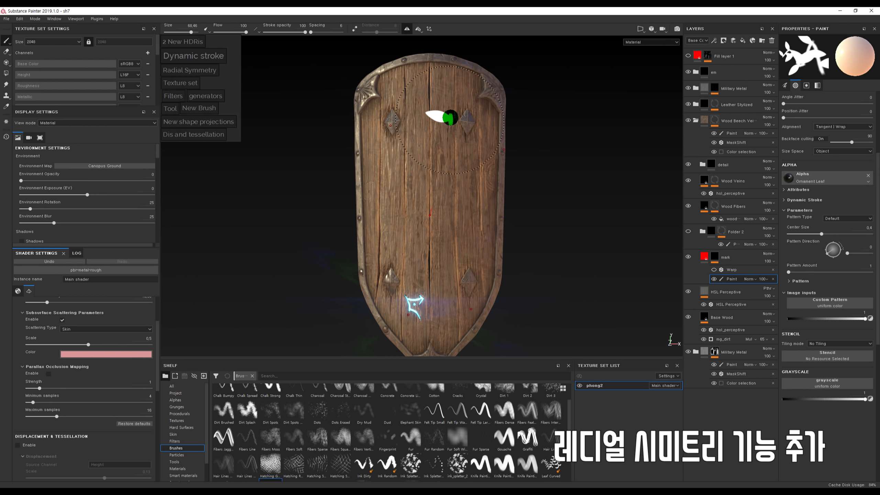
left_click_drag(444, 114, 443, 112)
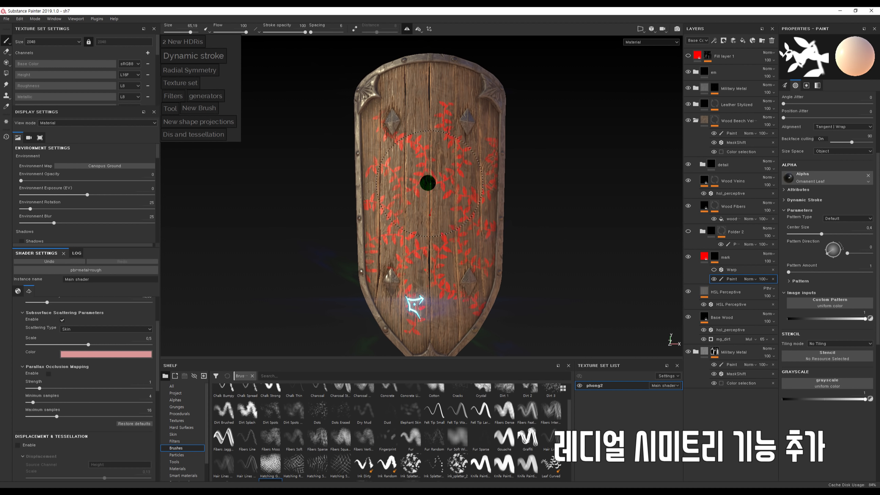
mouse_move(483, 173)
left_mouse_down("alt")
mouse_move(585, 153)
mouse_move(493, 151)
left_mouse_up("alt")
key("ctrl+z")
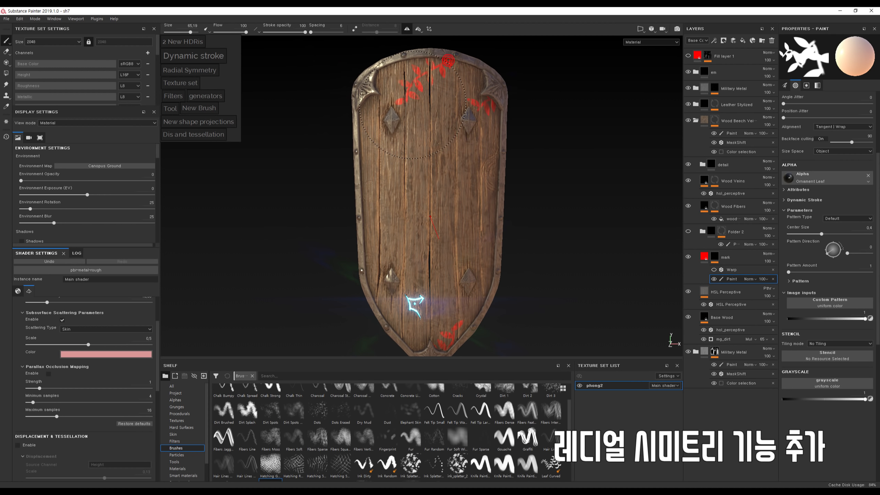
key("ctrl+z")
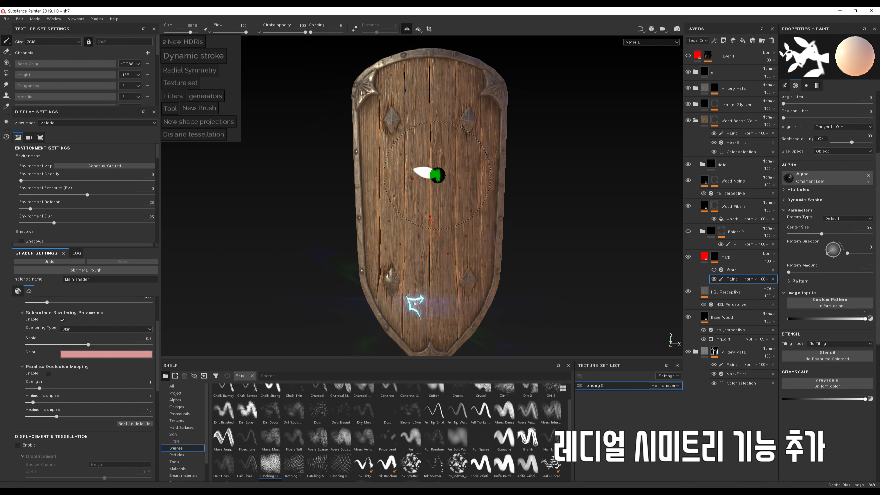
Pick the Leaf Swirl brush, replace it with Basic Hard, and try thin curved radial strokes on the shield.
right_click_drag(436, 175, 445, 214, "ctrl")
scroll(525, 423, "down", 2)
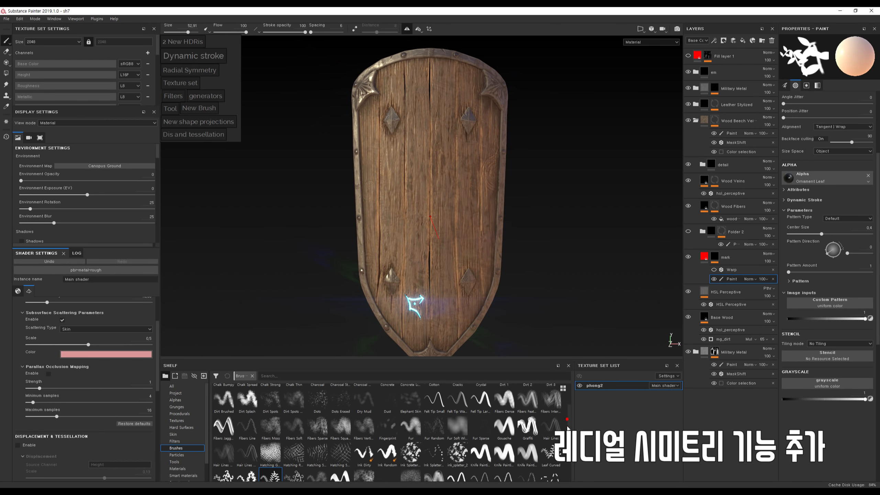
left_click(302, 434)
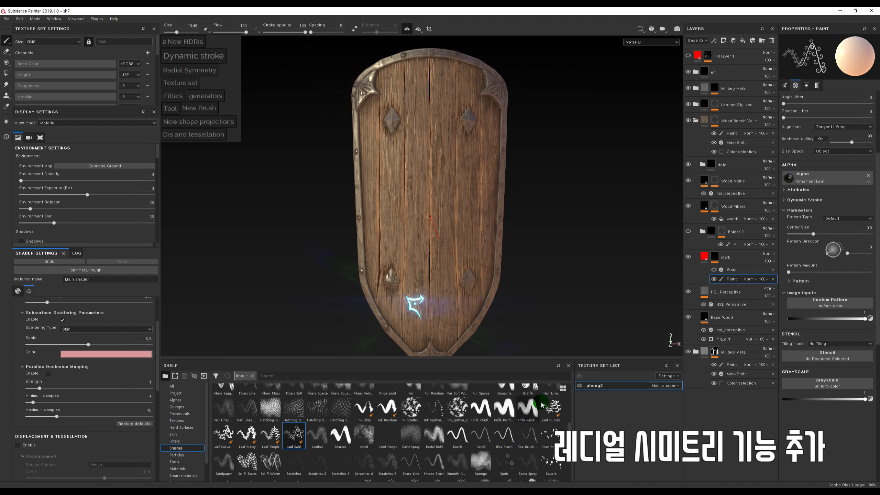
scroll(533, 402, "up", 4)
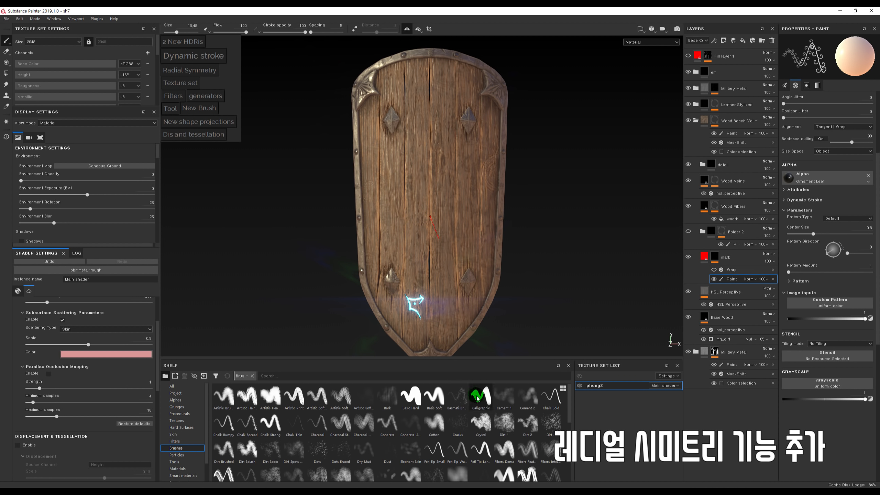
left_click(410, 395)
right_click_drag(433, 116, 423, 88, "ctrl")
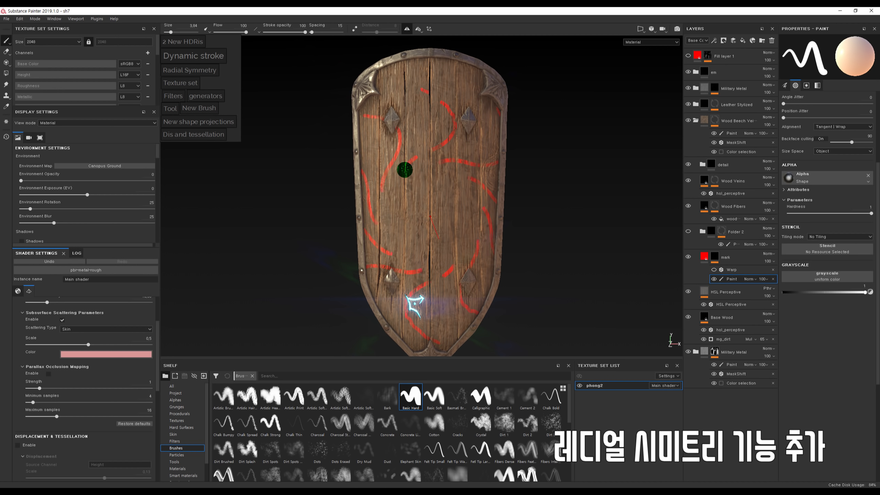
right_click_drag(470, 270, 474, 272, "ctrl")
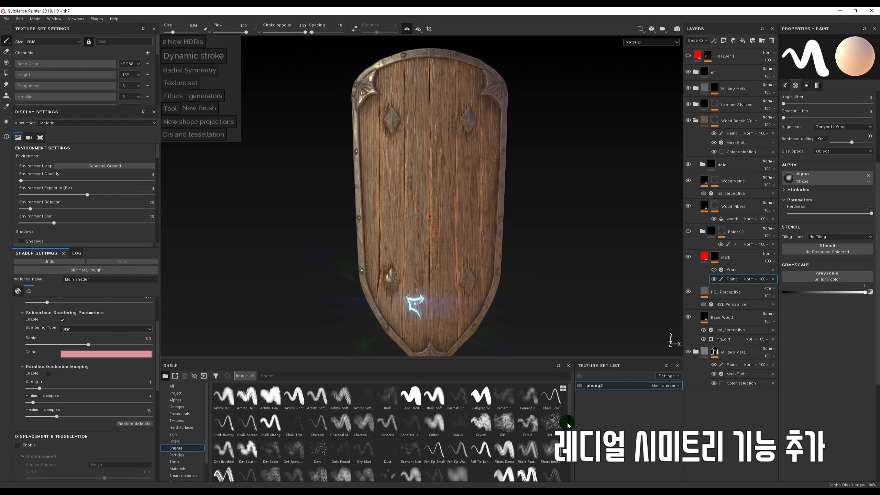
Switch to the Ink Random brush, paint curled radial strokes around the shield's middle, and undo them.
scroll(569, 422, "down", 4)
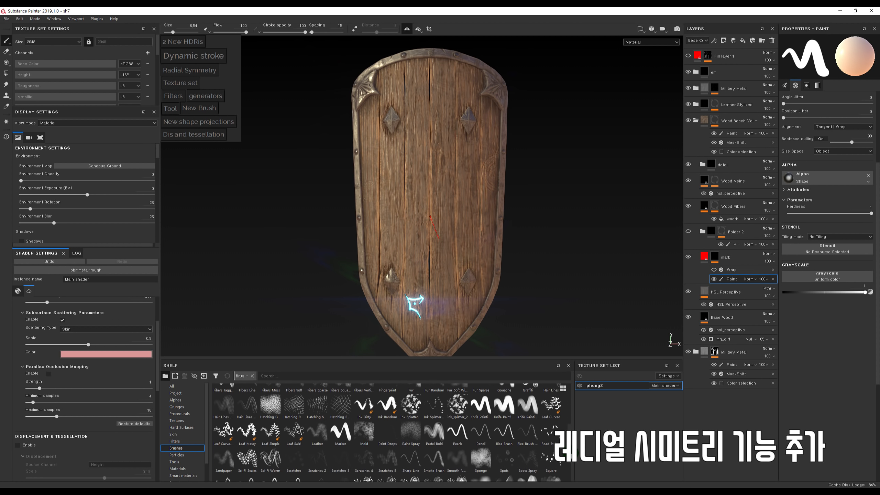
left_click(364, 406)
left_click(387, 406)
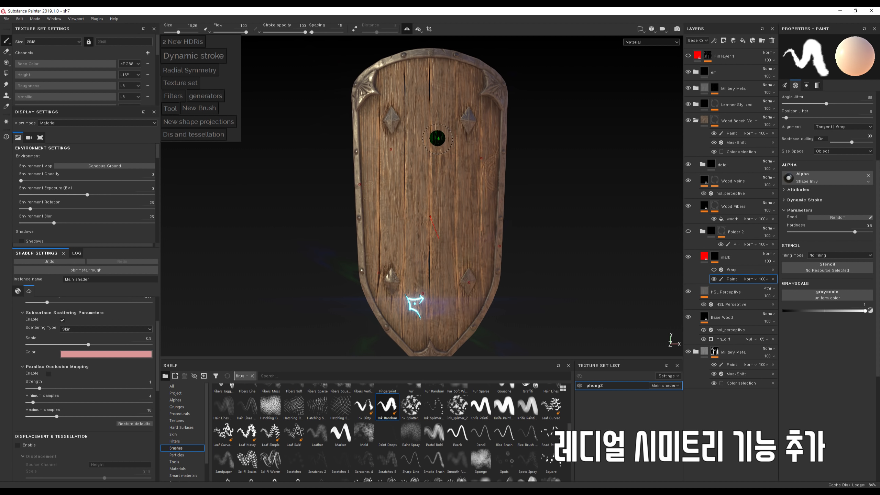
mouse_move(444, 131)
left_mouse_down()
mouse_move(433, 135)
mouse_move(454, 172)
mouse_move(435, 183)
left_mouse_up()
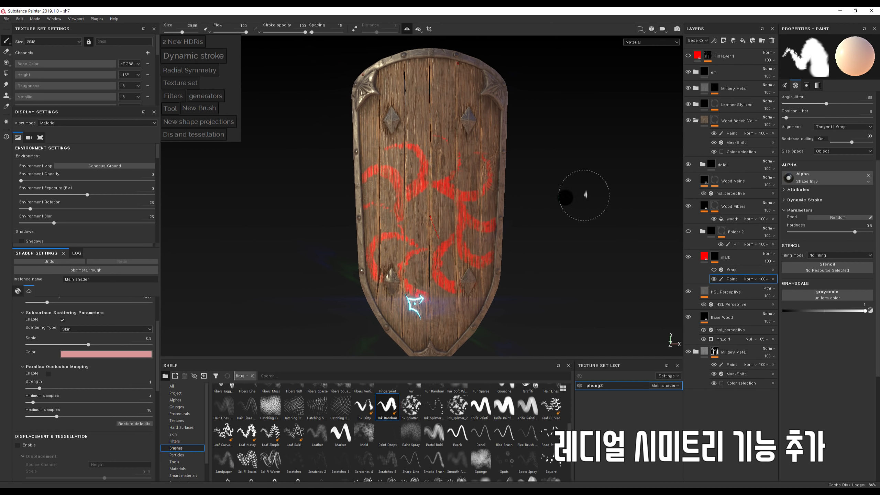
key("ctrl+z")
key("ctrl+z")
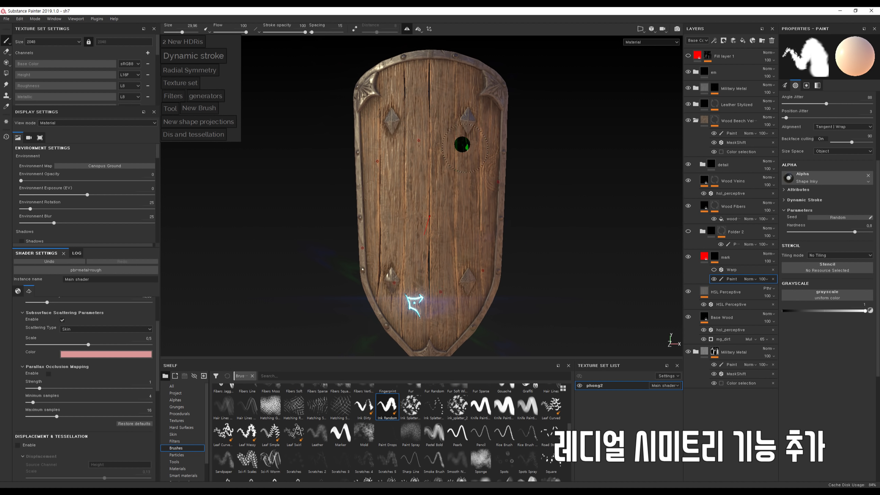
Paint straight Ink Random strokes running in toward the shield's center with radial symmetry, and undo each attempt.
left_click_drag(425, 68, 426, 104)
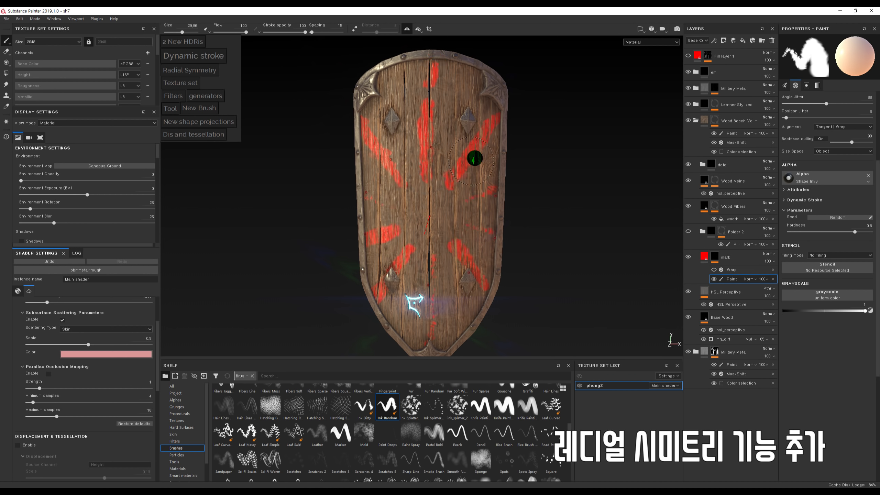
key("ctrl+z")
left_click_drag(498, 125, 442, 189)
key("ctrl+z")
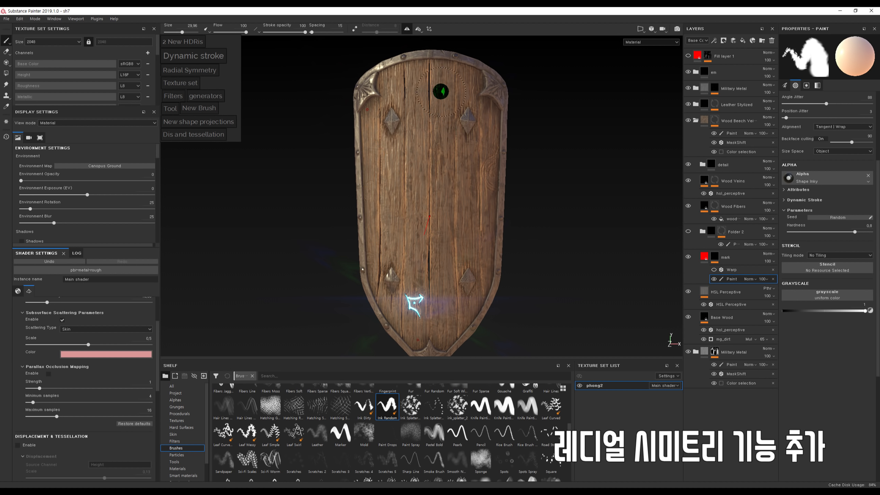
left_click(436, 89)
mouse_move(454, 151)
left_mouse_down()
mouse_move(402, 180)
mouse_move(398, 204)
mouse_move(438, 220)
left_mouse_up()
key("ctrl+z")
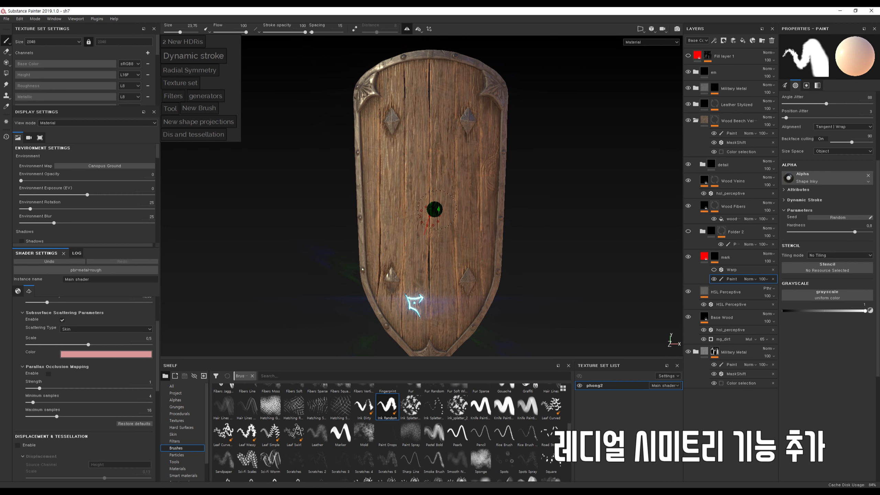
mouse_move(550, 173)
left_mouse_down("alt")
mouse_move(564, 141)
mouse_move(418, 137)
mouse_move(630, 151)
mouse_move(418, 93)
left_mouse_up("alt")
key("ctrl+z")
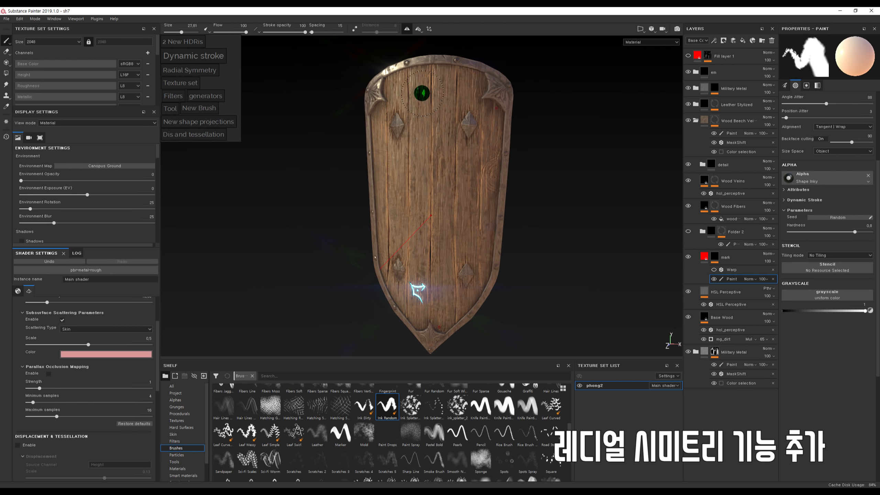
Paint sweeping, curved Ink Random strokes over the shield with radial symmetry several times, and undo them.
left_click_drag(550, 250, 483, 218, "alt")
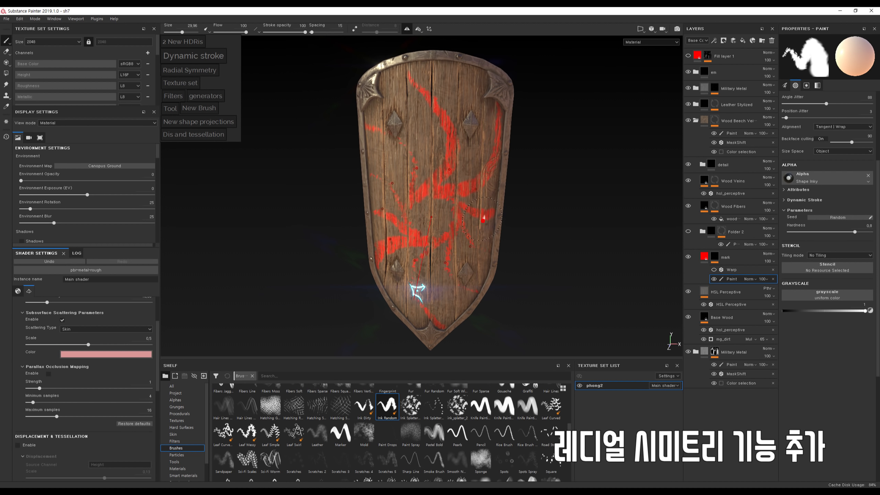
left_click_drag(348, 122, 363, 125, "alt")
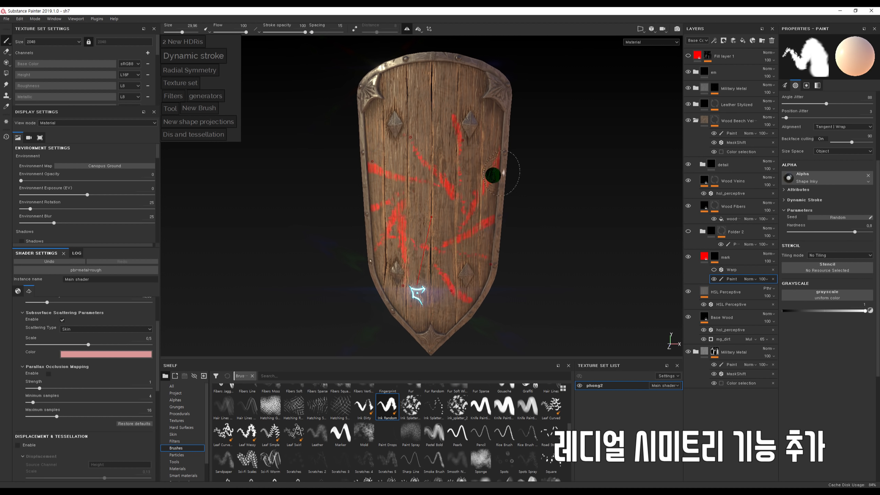
left_click_drag(494, 175, 483, 174, "alt")
key("ctrl+z")
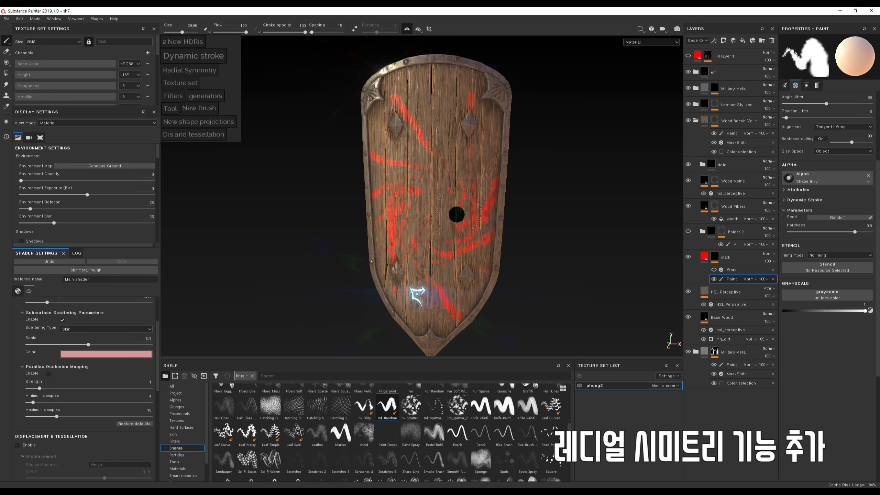
left_click_drag(521, 160, 484, 230, "alt")
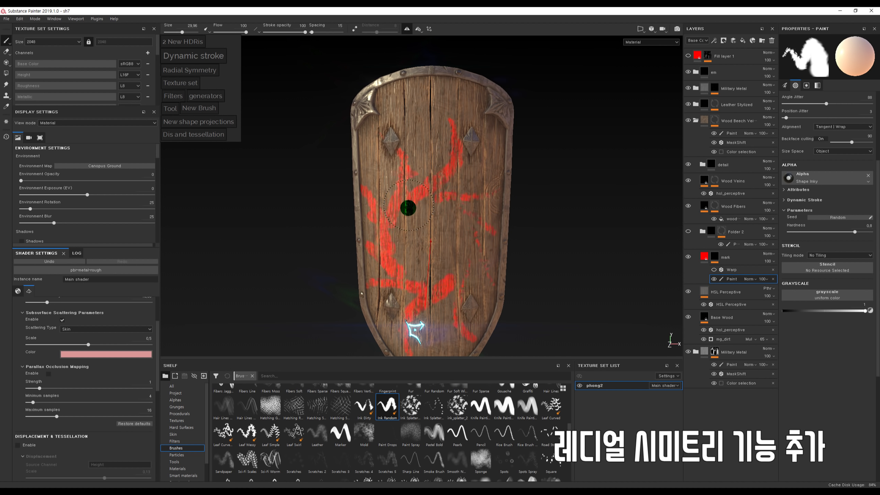
key("ctrl+z")
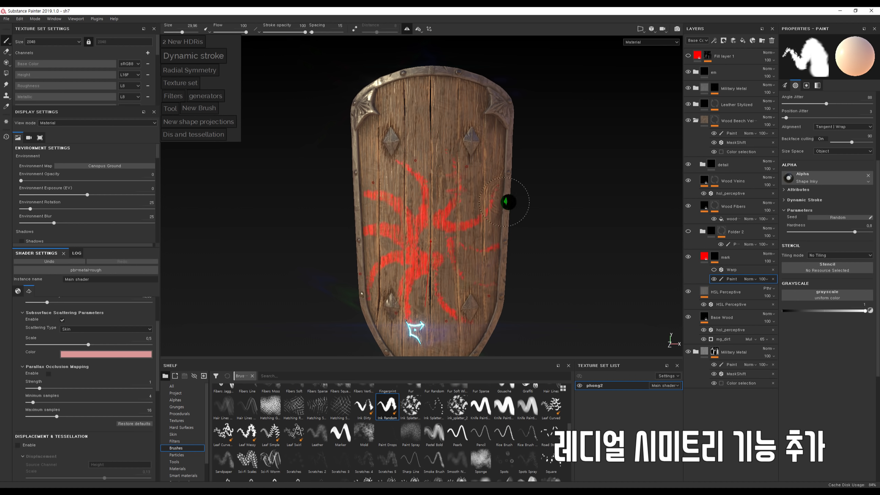
key("ctrl+z")
mouse_move(408, 161)
left_mouse_down()
mouse_move(448, 212)
mouse_move(442, 232)
mouse_move(423, 235)
left_mouse_up()
key("ctrl+z")
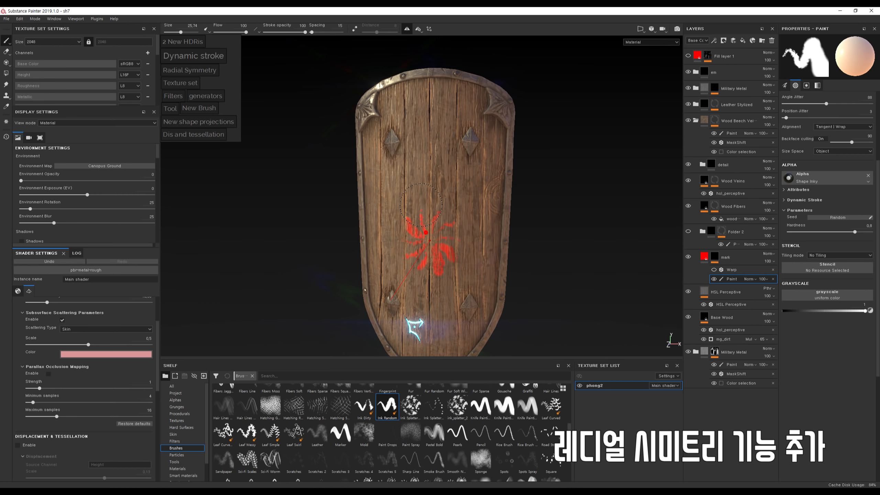
Paint a swirling radial pattern outward from the shield's center with the Ink Random brush at size 25.74.
left_click_drag(421, 205, 457, 156)
mouse_move(532, 184)
left_mouse_down("ctrl+alt")
mouse_move(539, 81)
mouse_move(529, 85)
left_mouse_up("ctrl+alt")
right_click_drag(550, 196, 596, 254, "alt")
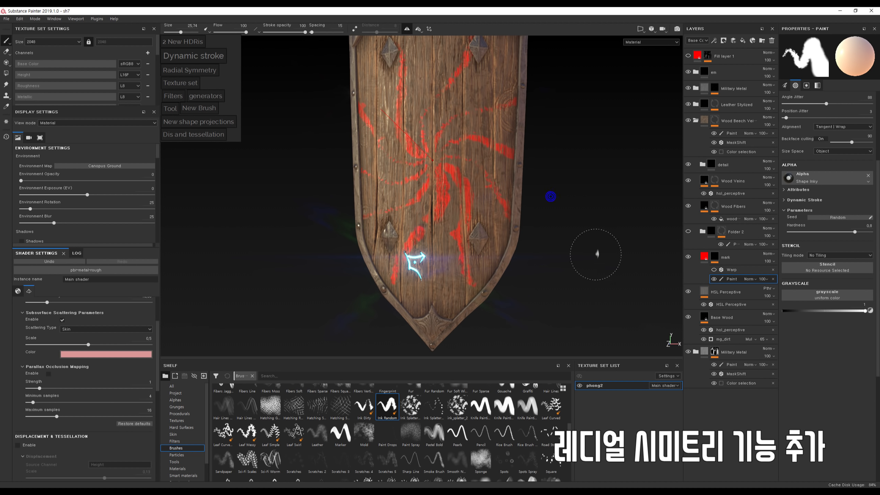
Show the Warp filter on the mark layer's mask to compare the painted swirl, and hide it again.
middle_click_drag(597, 254, 605, 302, "alt")
left_click(713, 271)
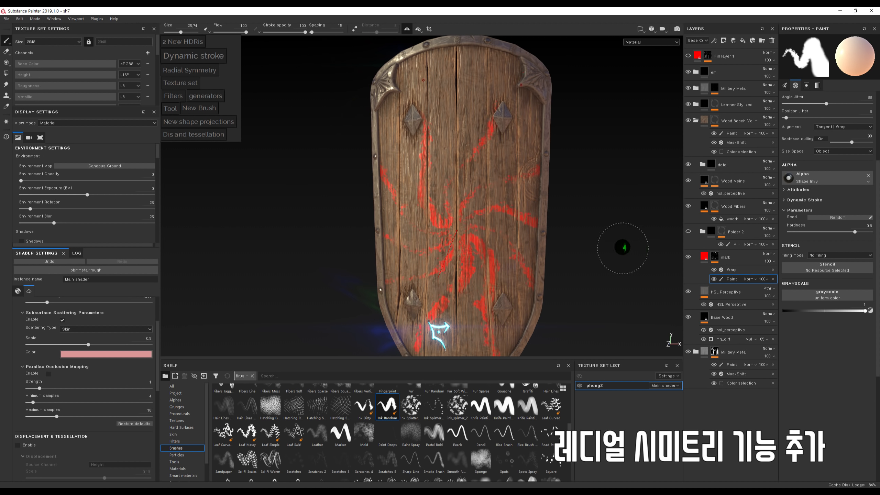
left_click(713, 270)
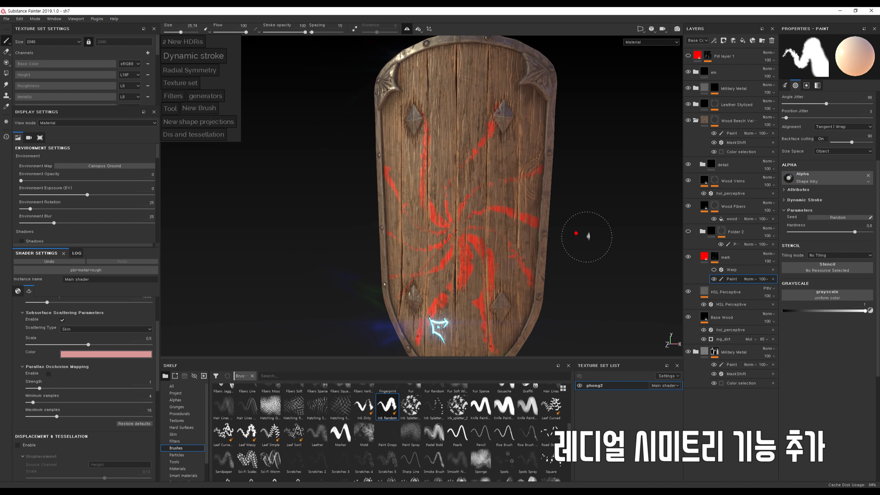
Add a filter to the mark layer's content and assign HSL Perceptive to it.
left_click(705, 258)
right_click(705, 260)
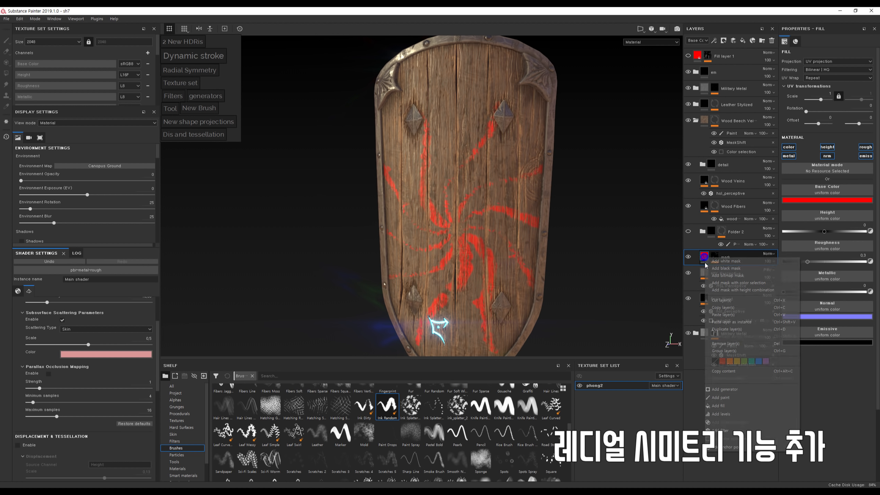
left_click(740, 424)
left_click(737, 431)
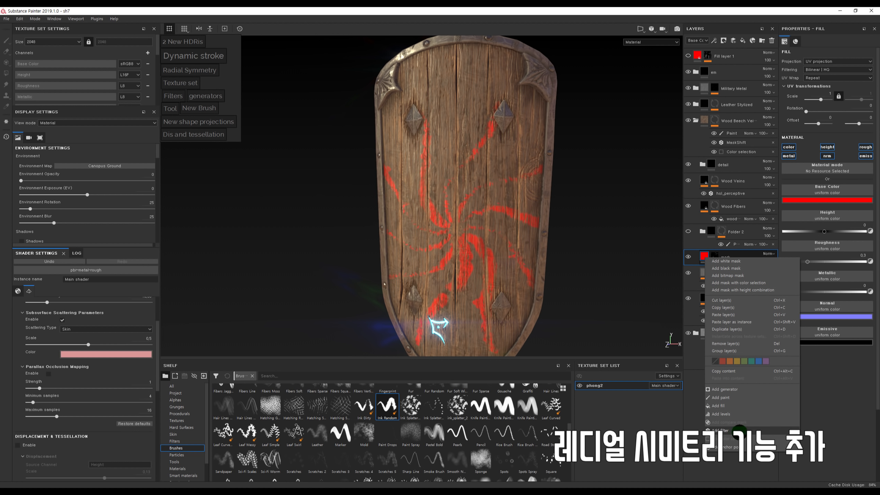
left_click(831, 70)
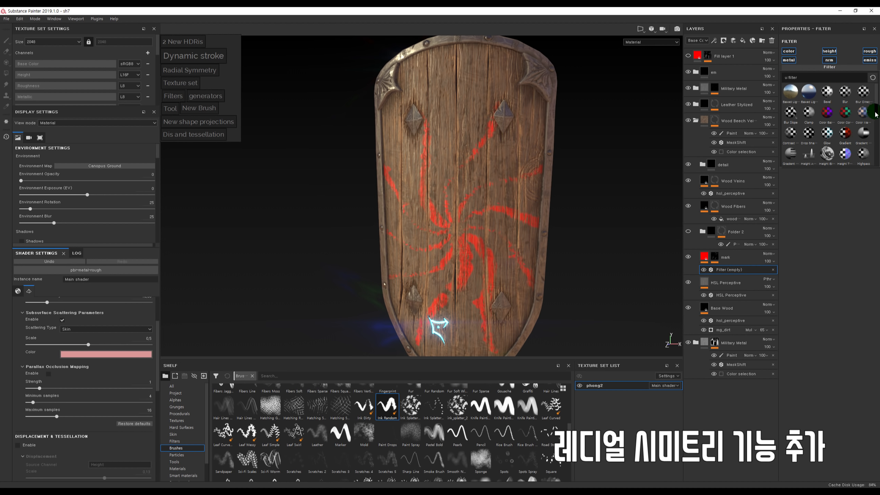
scroll(874, 121, "down", 3)
left_click(833, 147)
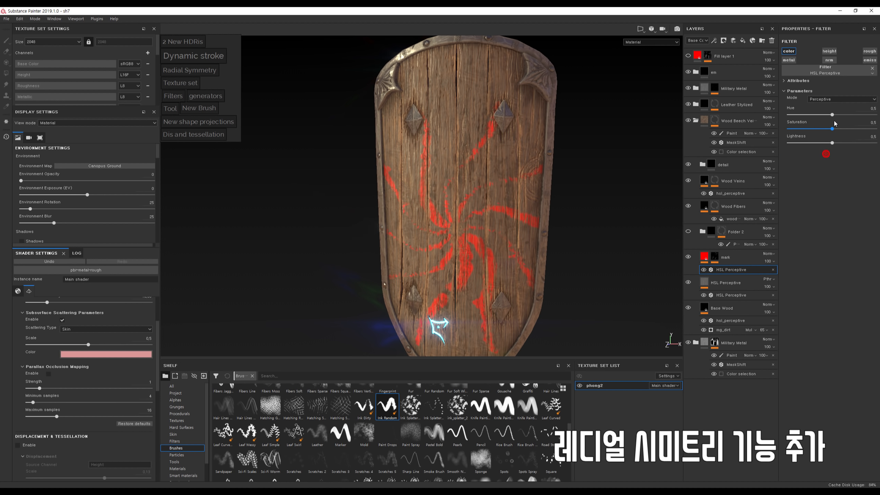
Set the HSL Perceptive filter's Hue to 0.55 to turn the swirl orange, and select the mark layer's mask.
mouse_move(833, 115)
left_mouse_down()
mouse_move(848, 114)
mouse_move(836, 116)
left_mouse_up()
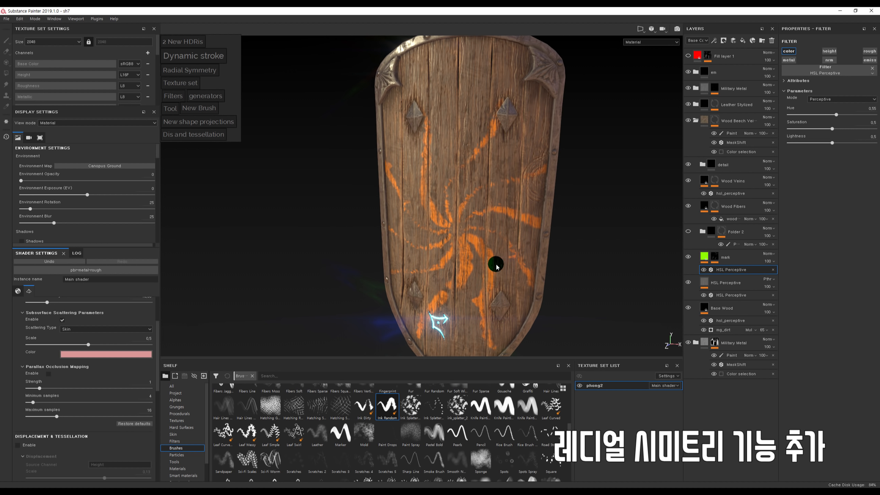
scroll(495, 267, "down", 2)
scroll(575, 252, "up", 2)
left_click_drag(581, 225, 619, 248, "alt")
left_click(715, 257)
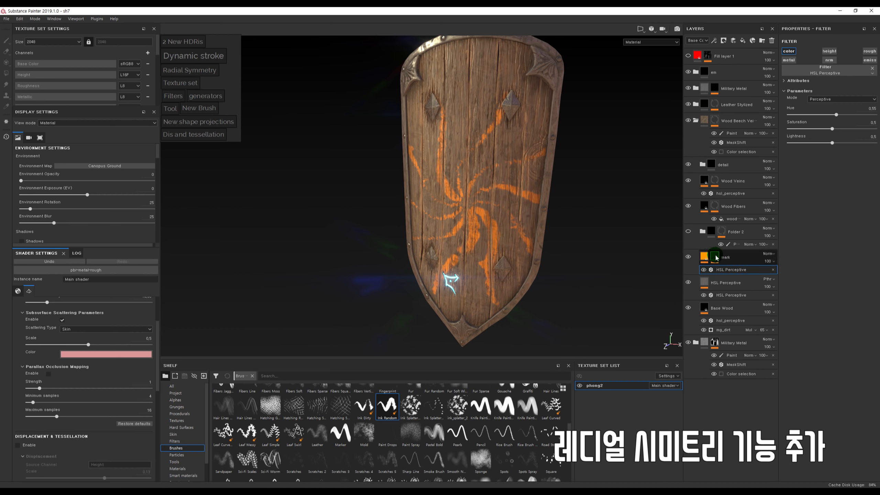
Select the mark layer's fill content and set its roughness to about 0.18.
left_click(713, 261)
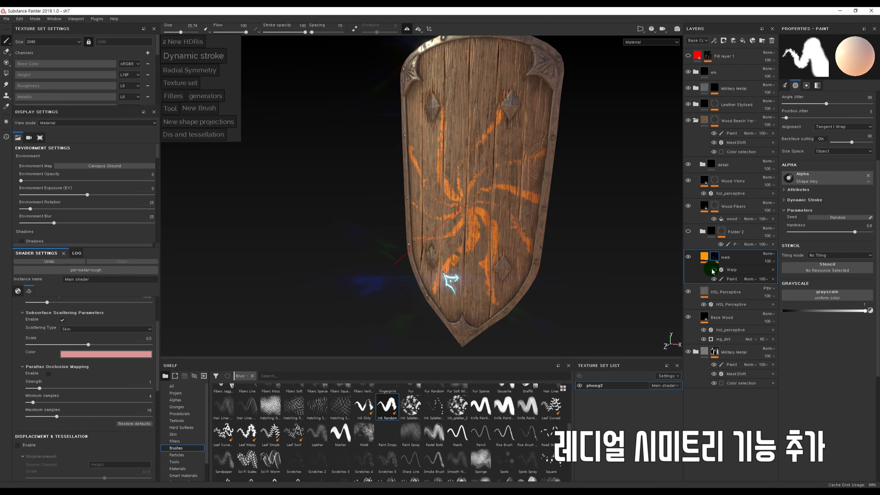
left_click(703, 256)
left_click(733, 271)
scroll(543, 240, "up", 5)
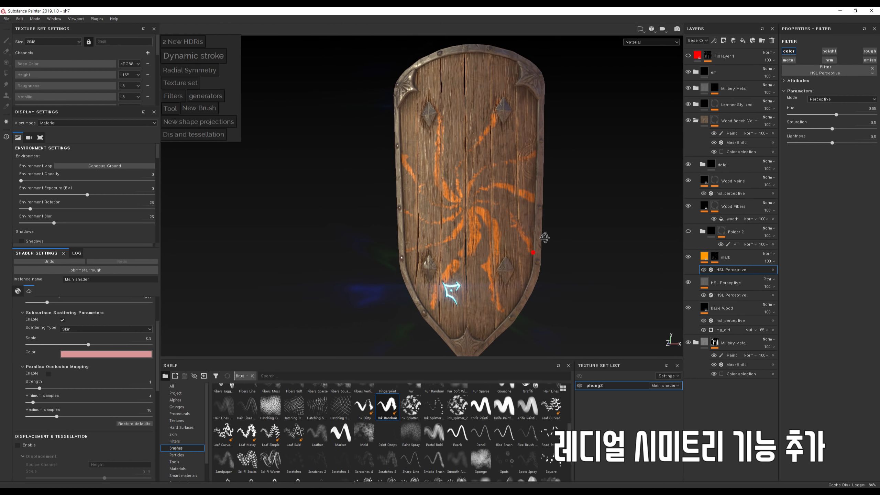
left_click(704, 257)
left_click_drag(546, 210, 543, 210, "alt")
left_click_drag(809, 262, 798, 263)
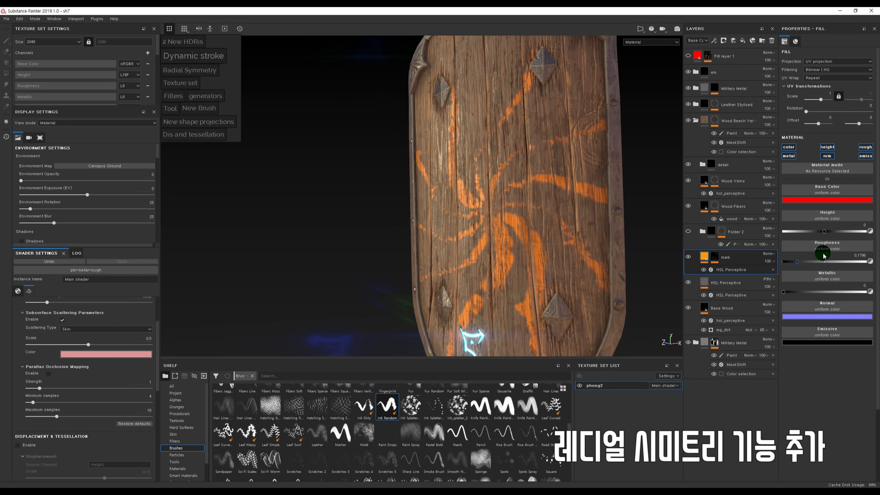
Try the mark layer's height at 1 and then set it to 0.001.
left_click_drag(825, 233, 827, 235)
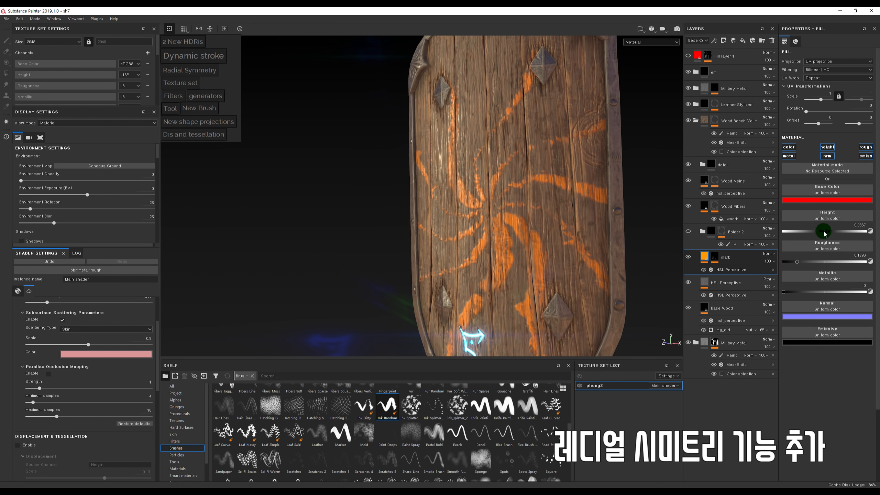
left_click(866, 226)
type("1")
key("Return")
left_click(854, 223)
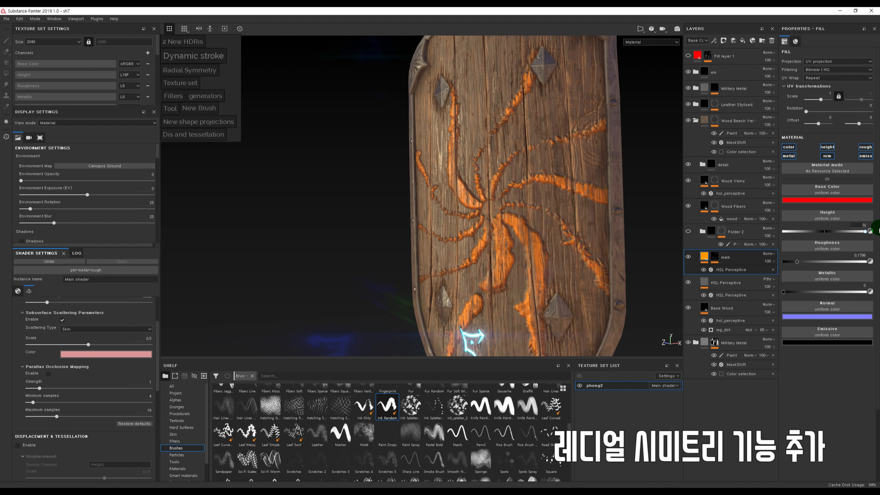
type("0,001")
key("Return")
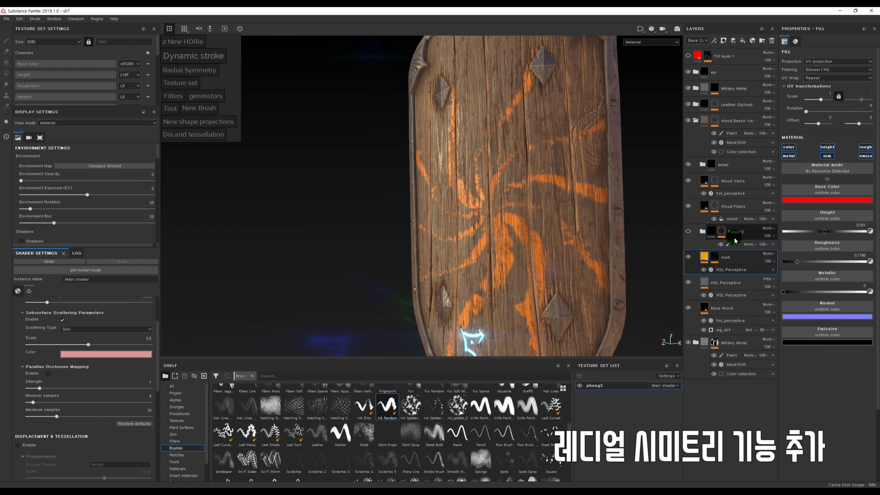
Turn off the metallic, emissive and normal channels of the mark fill layer.
left_click(789, 156)
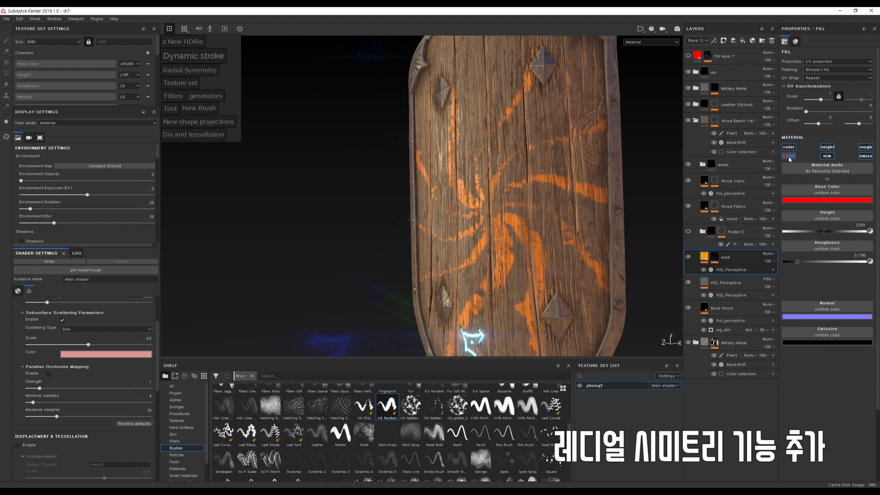
left_click(862, 157)
left_click(827, 156)
left_click_drag(503, 213, 563, 250, "alt")
scroll(552, 240, "down", 5)
middle_click_drag(563, 250, 555, 200, "alt")
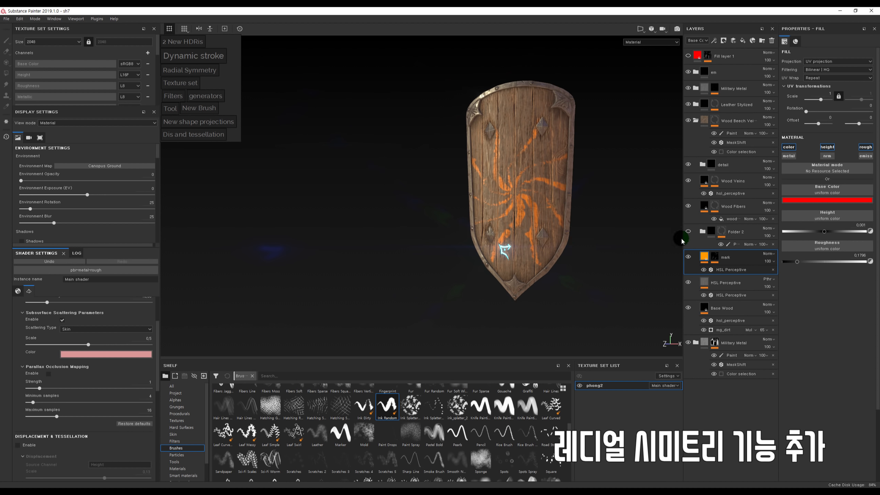
Toggle the mark layer's visibility and move the layer up the stack, placing it between the detail folder and Wood Veins.
left_click(689, 257)
left_click(688, 257)
left_click_drag(709, 260, 738, 160)
right_click_drag(495, 144, 563, 291, "alt")
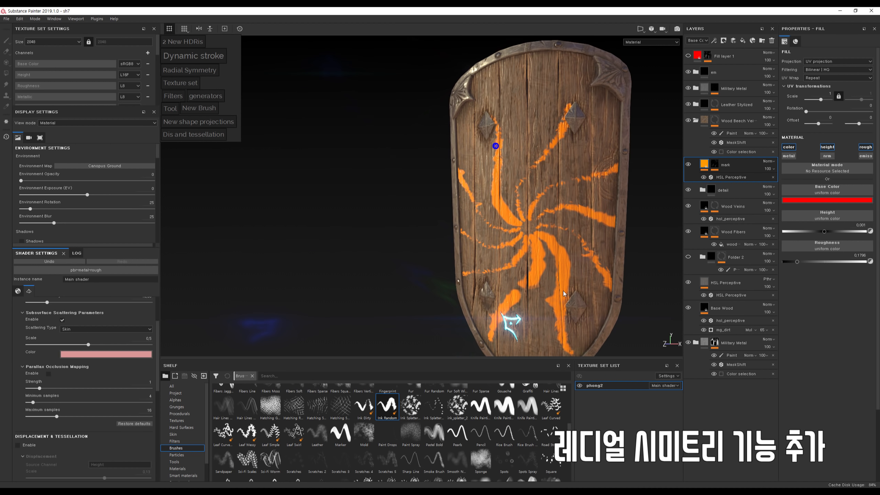
left_click_drag(563, 290, 568, 269, "alt")
middle_click_drag(568, 270, 518, 193, "alt")
left_click_drag(713, 164, 737, 197)
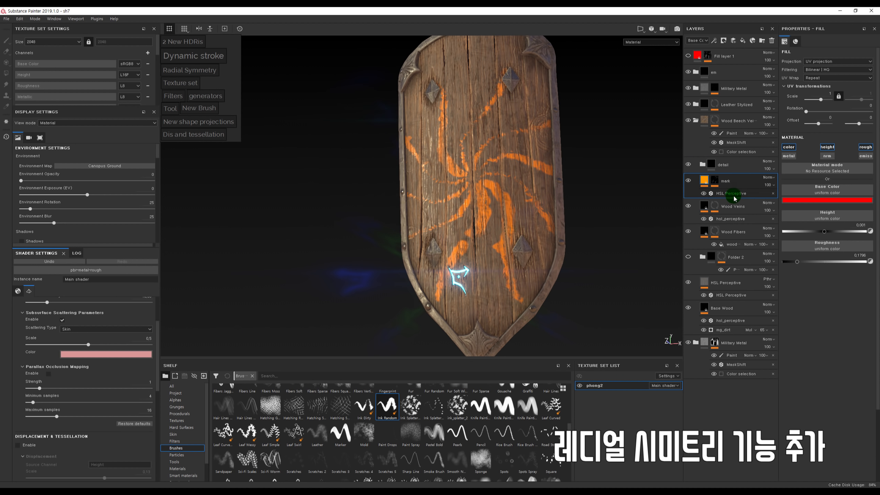
Hide and show the mark layer again to compare the shield with and without the orange swirl.
left_click(689, 181)
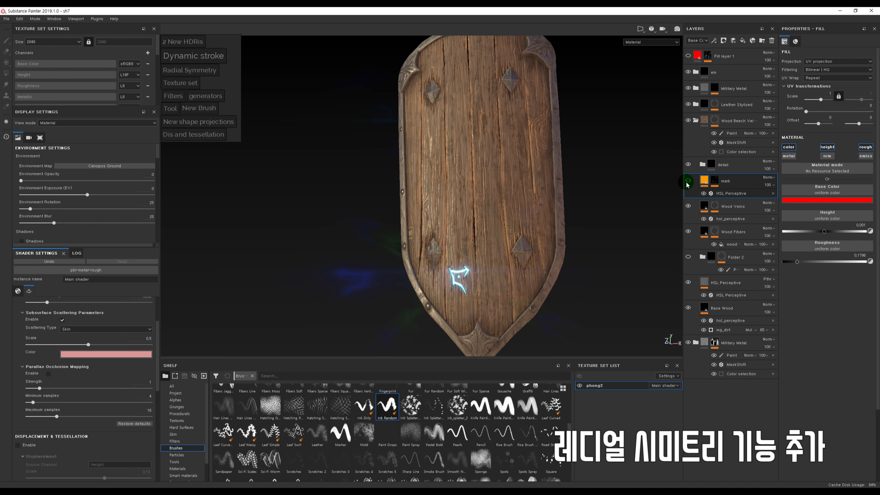
left_click(689, 181)
right_click_drag(488, 185, 489, 179, "alt")
left_click_drag(558, 185, 567, 206, "alt")
Demonstrate the texture set visibility switch by repeatedly hiding and showing the phong2 texture set.
left_click(187, 71)
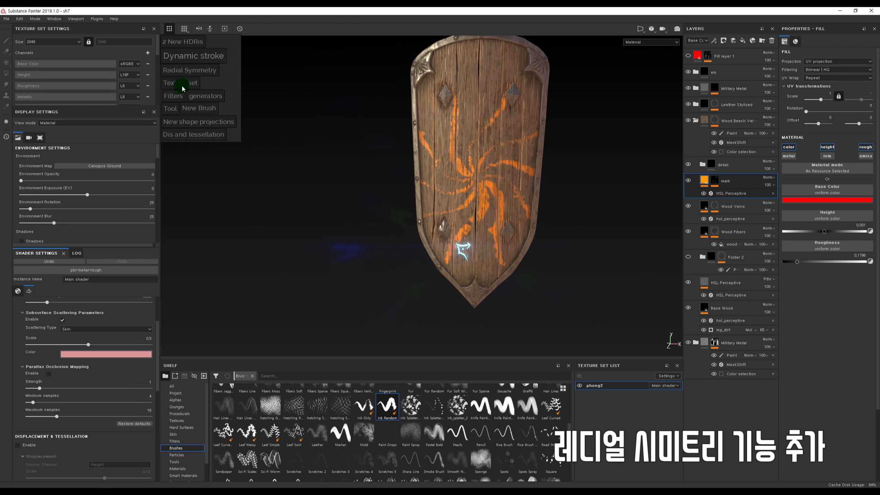
left_click(593, 383)
left_click(579, 386)
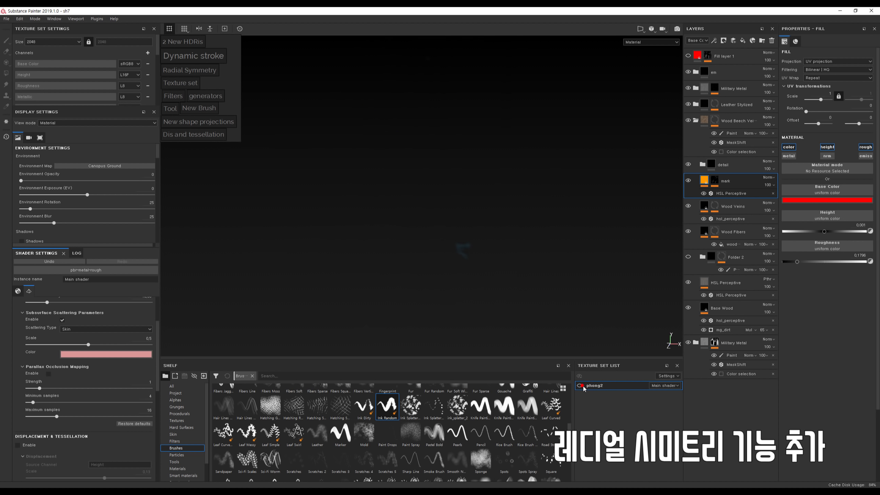
left_click(580, 385)
left_click(580, 385)
left_click(580, 386)
left_click(580, 385)
left_click(579, 385)
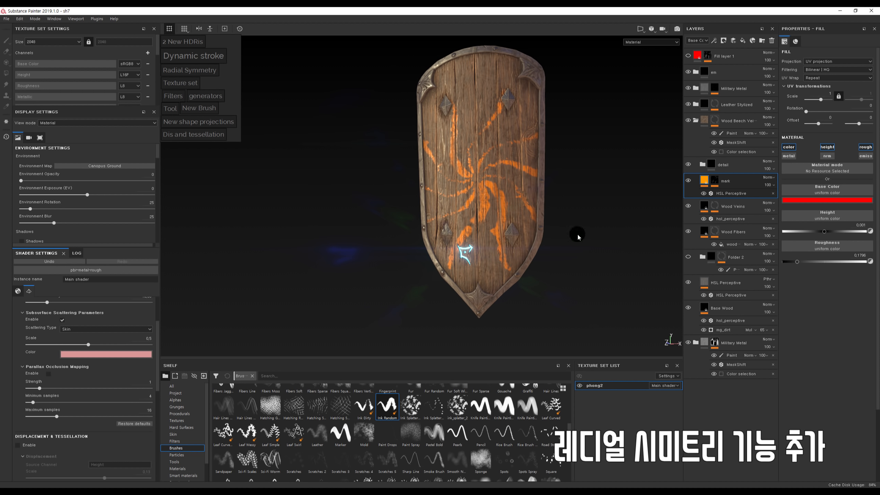
Isolate the height channel of the mark fill layer, and switch all of its material channels on.
left_click(826, 148, "alt")
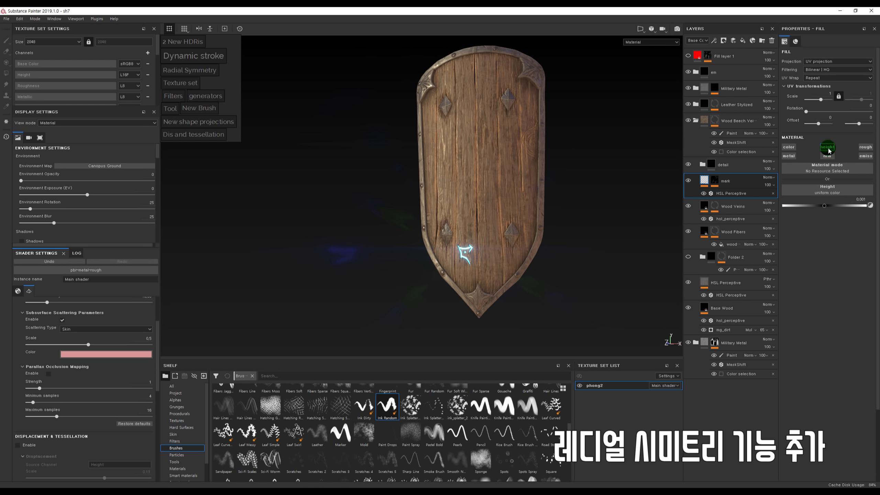
left_click(827, 149, "alt")
left_click(829, 148, "alt")
left_click(829, 148, "alt")
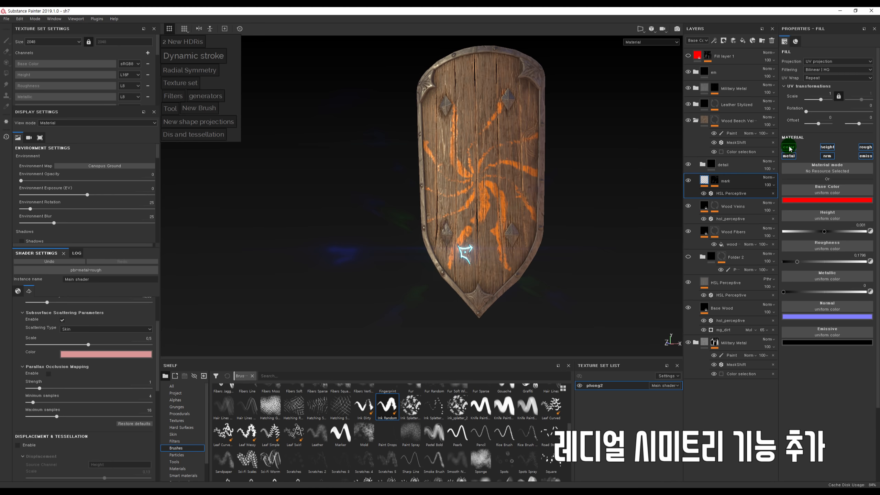
Solo the mark layer's color and metal channels in turn, and turn all its material channels back on.
left_click(790, 148, "alt")
left_click(789, 149, "alt")
left_click(793, 157, "alt")
left_click(792, 157, "alt")
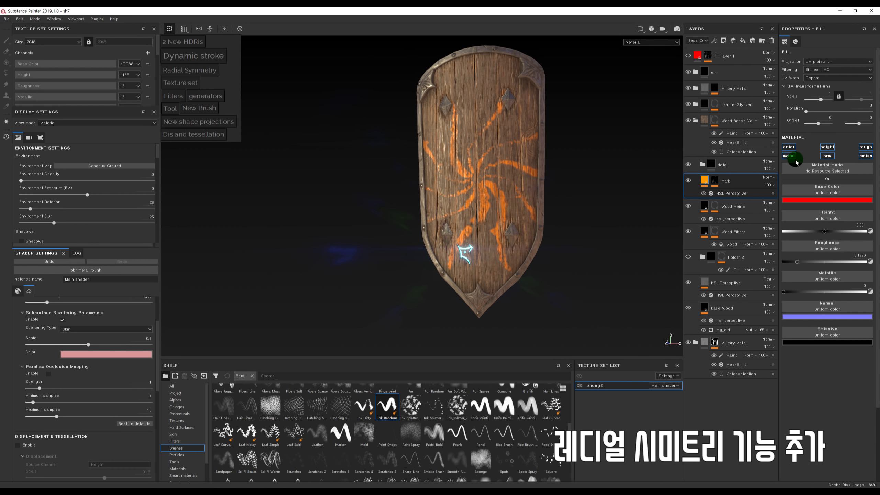
left_click(789, 157, "alt")
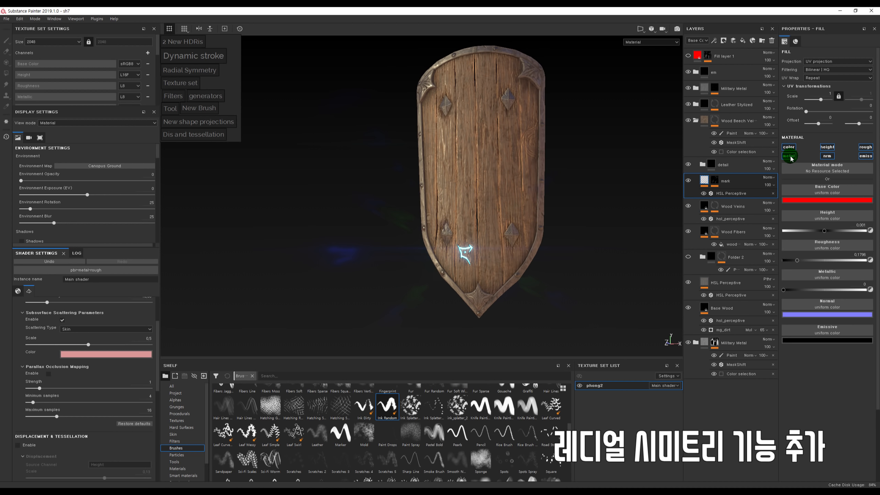
left_click(789, 156, "alt")
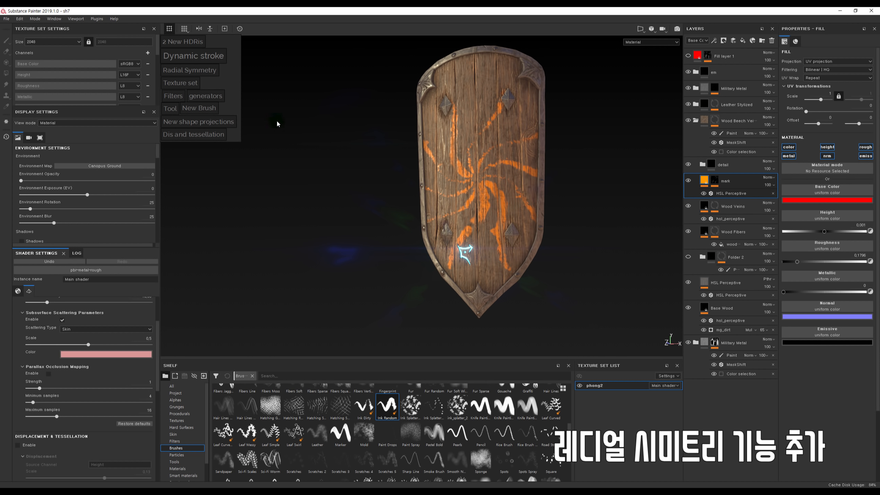
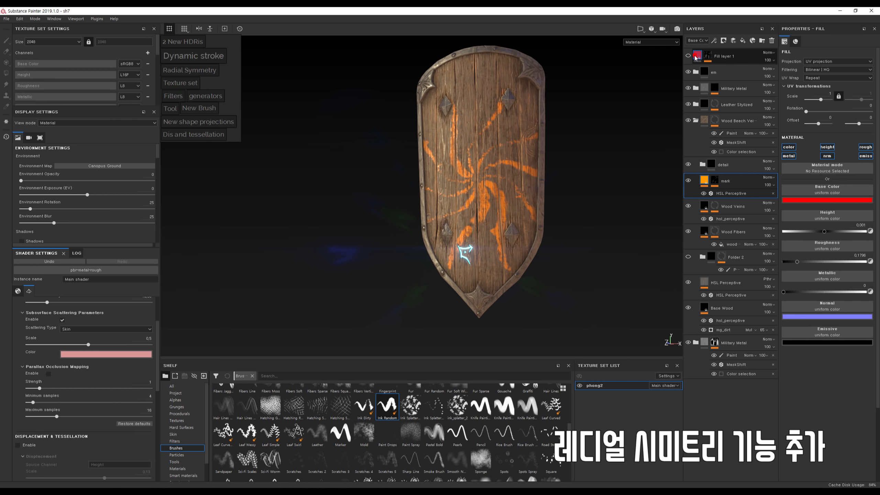
Show Fill layer 1, hide the mark layer, and remove the Paint effect from Fill layer 1's mask.
left_click(691, 59)
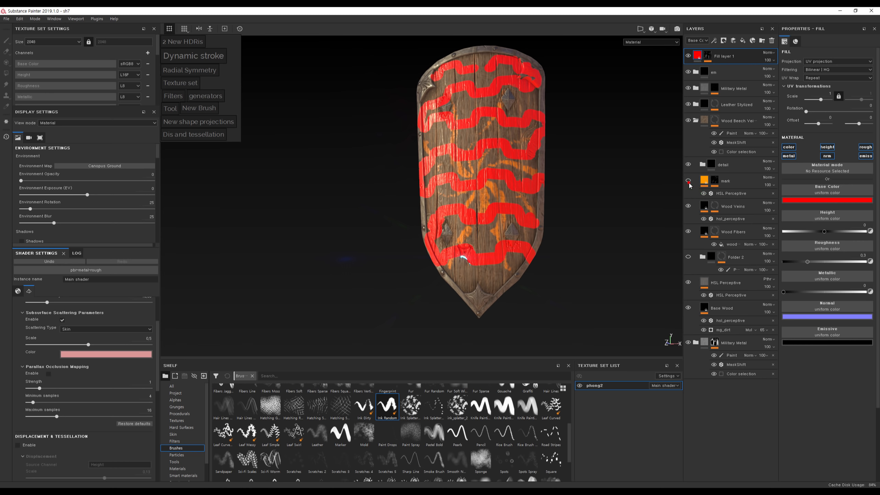
left_click(706, 57)
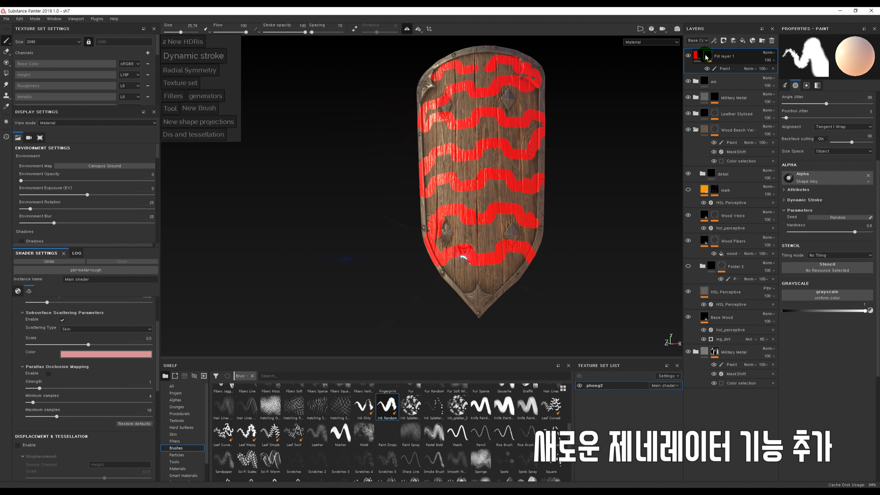
left_click(756, 63)
left_click(772, 69)
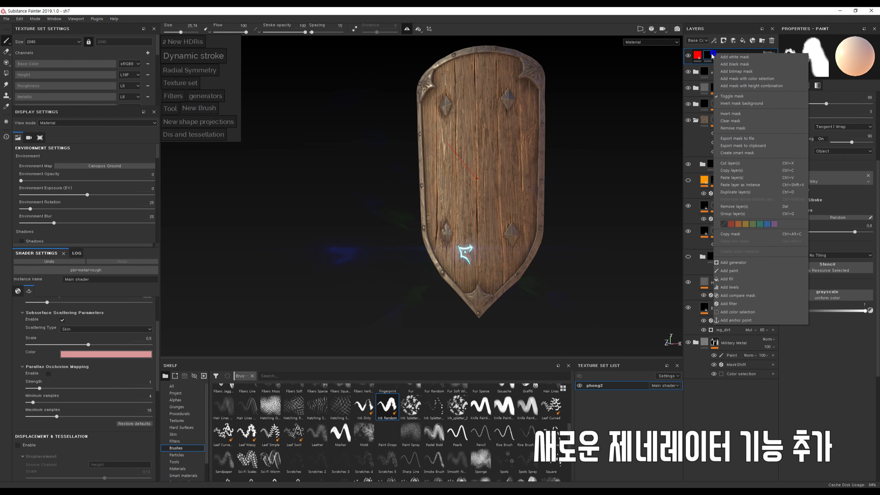
Add a generator to Fill layer 1's mask and assign Auto Stitcher to it.
right_click(713, 54)
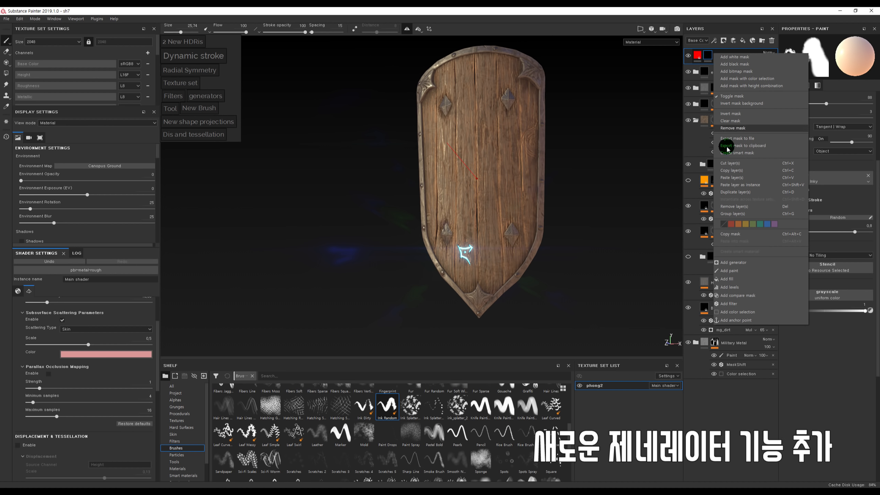
left_click(729, 262)
left_click(810, 57)
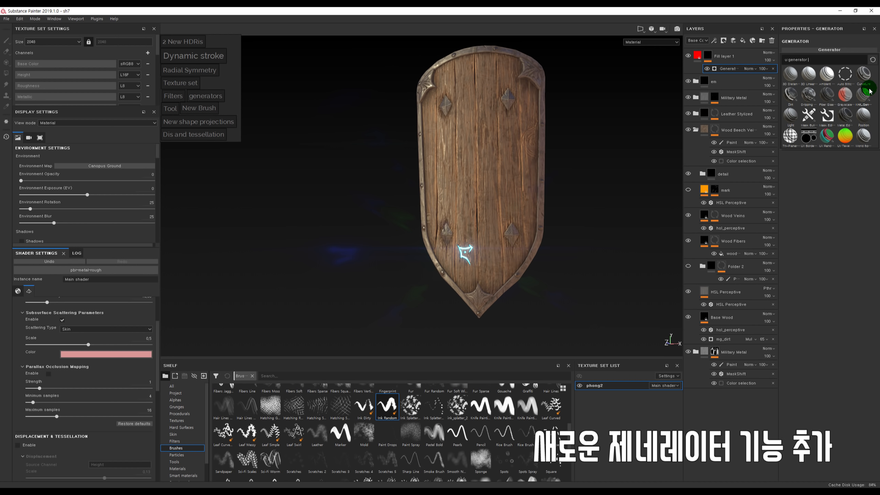
mouse_move(846, 79)
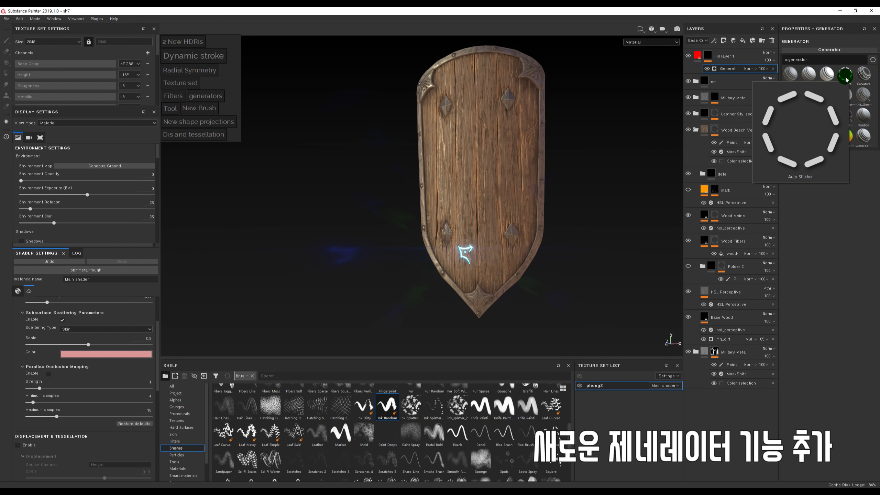
left_click(846, 79)
right_click(711, 240)
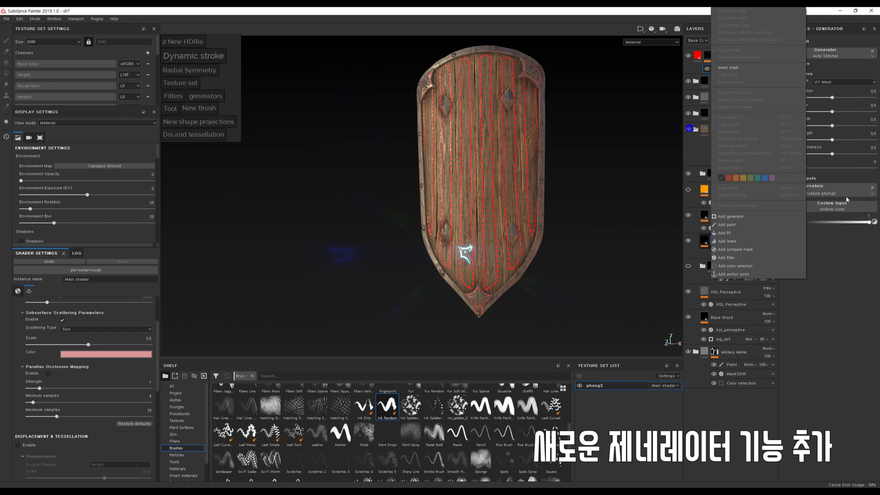
left_click(847, 203)
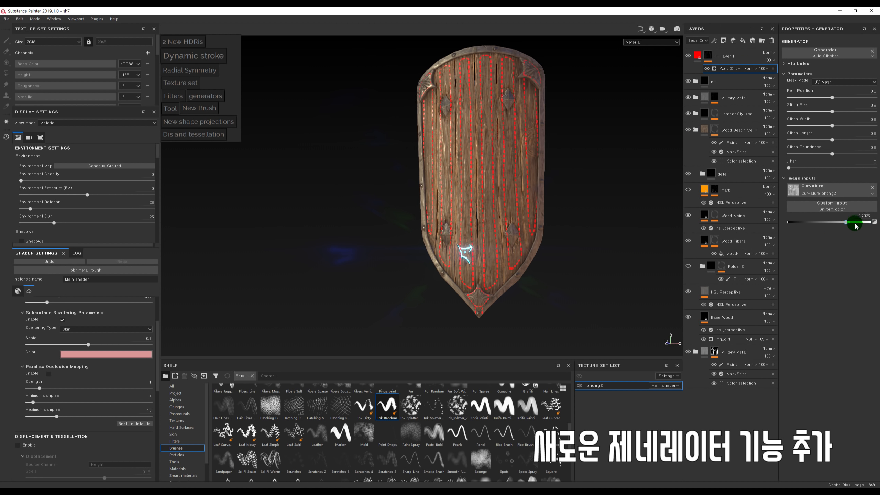
Set the Auto Stitcher's custom input to about 0.86 and view the stitch lines on the shield front.
left_click_drag(855, 224, 858, 224)
right_click_drag(502, 121, 556, 180, "alt")
left_click_drag(566, 191, 553, 199, "alt")
right_click_drag(554, 199, 540, 193, "alt")
left_click_drag(541, 193, 524, 167, "alt")
right_click_drag(515, 164, 439, 100, "alt")
middle_click_drag(504, 142, 500, 152, "alt")
Inspect Fill layer 1's stitch mask on its own, and return to the material view with the Auto Stitcher selected.
left_click(707, 55, "alt")
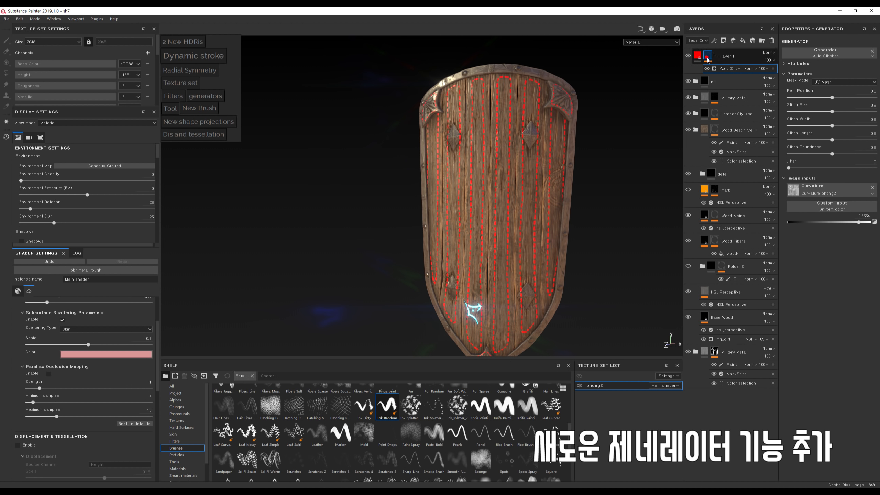
left_click(722, 69)
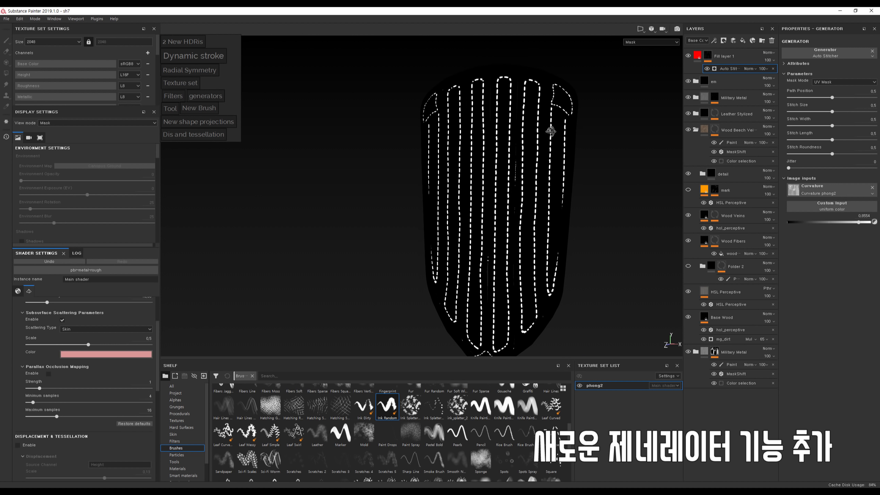
left_click(707, 55)
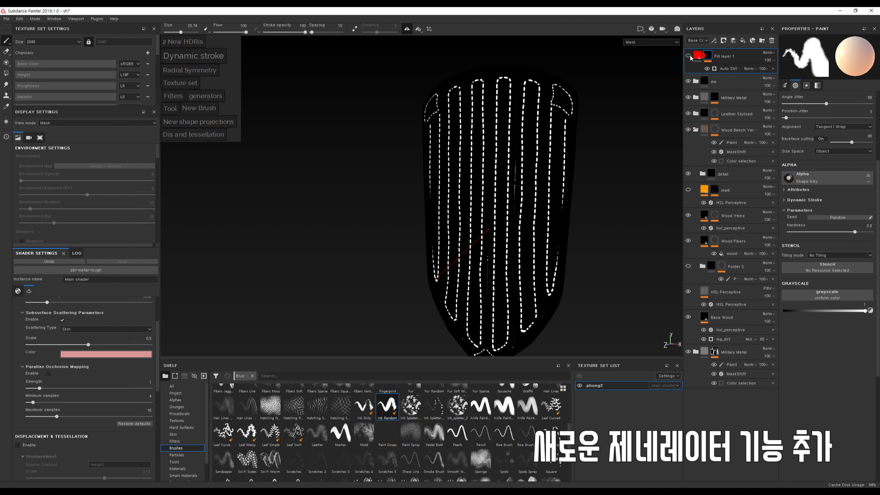
left_click(720, 69)
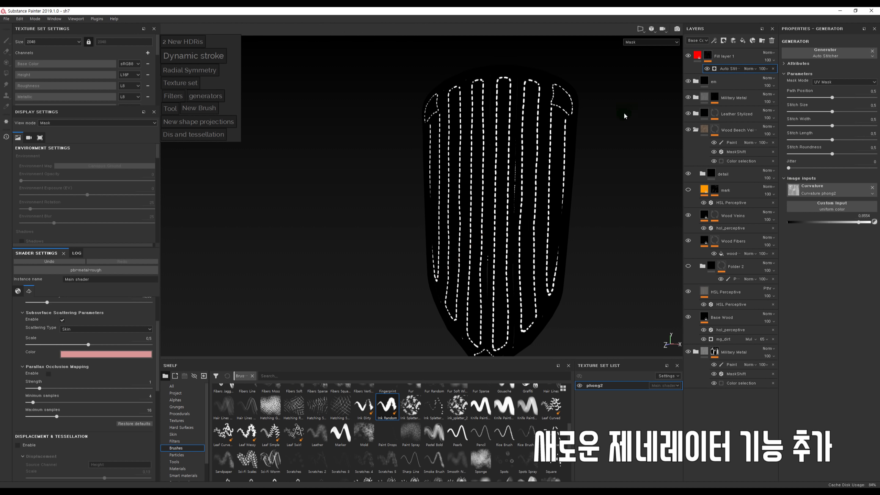
key("m")
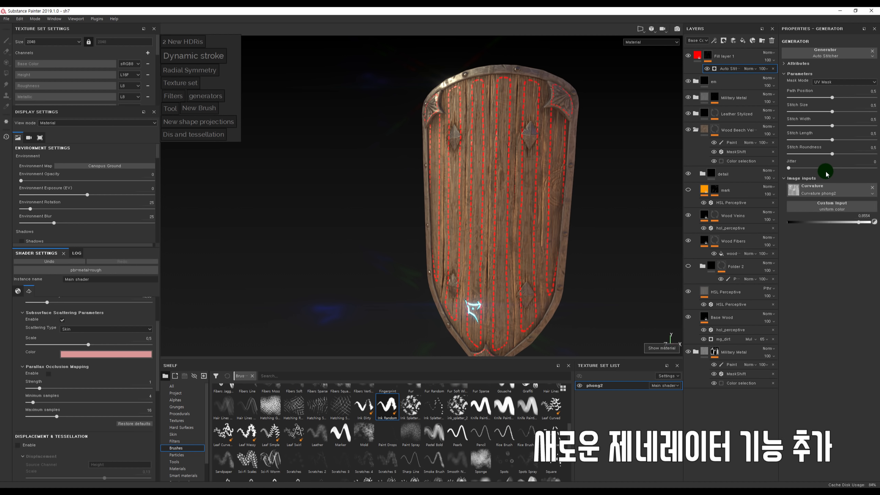
Set the Auto Stitcher's custom input to 0.2025 and its path position to about 0.19.
left_click_drag(859, 221, 819, 225)
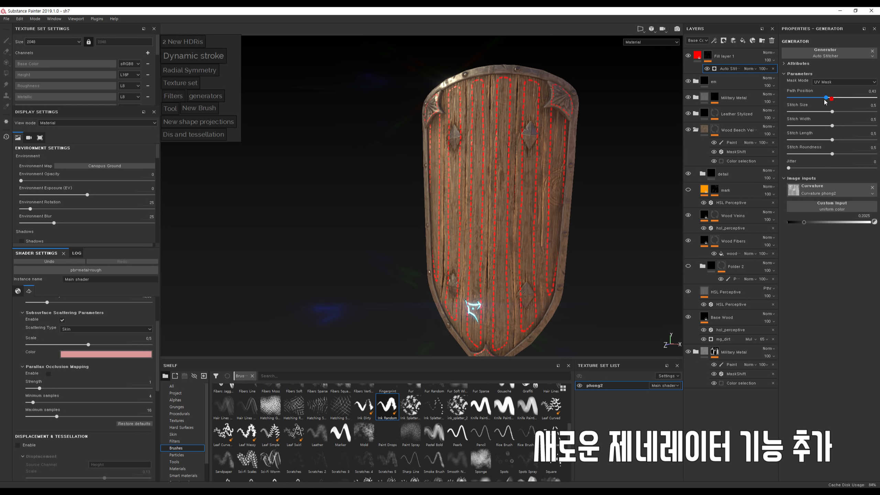
left_click_drag(810, 103, 785, 107)
mouse_move(796, 106)
left_mouse_down()
mouse_move(819, 105)
mouse_move(804, 105)
left_mouse_up()
scroll(597, 222, "up", 5)
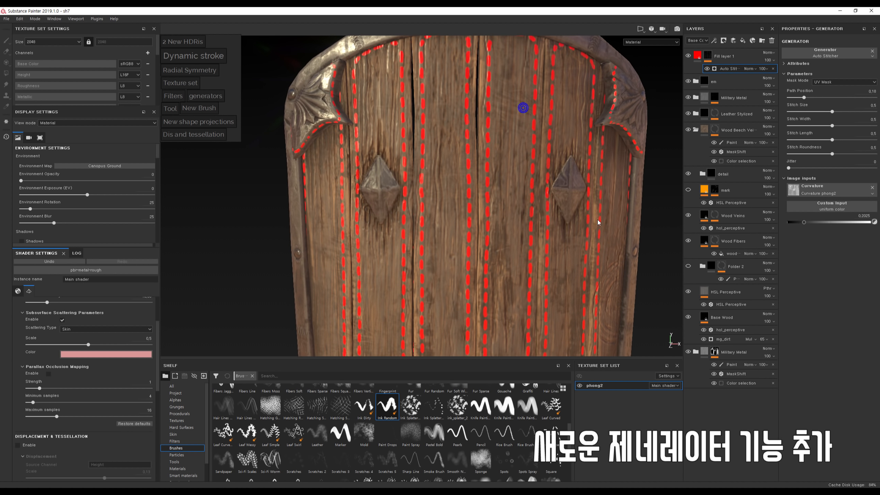
Set the Auto Stitcher's stitch size to about 0.16 and its stitch length to 0.53.
scroll(597, 220, "down", 5)
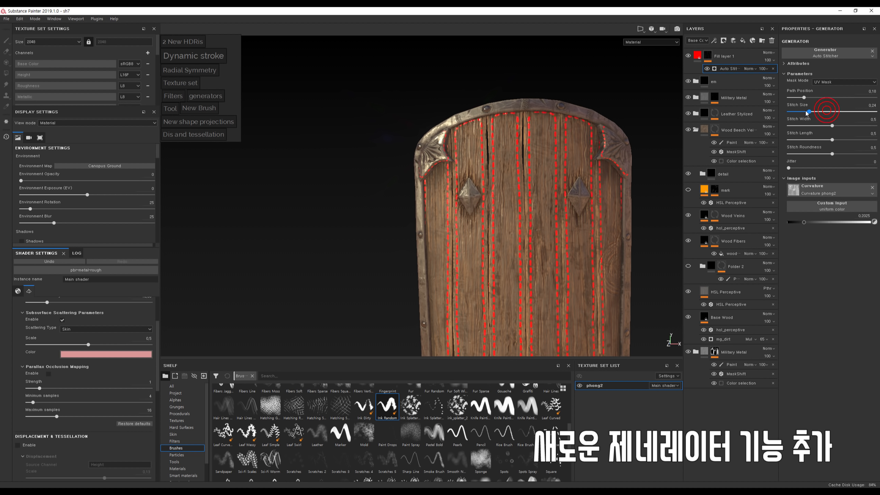
left_click_drag(802, 113, 803, 111)
scroll(574, 271, "up", 4)
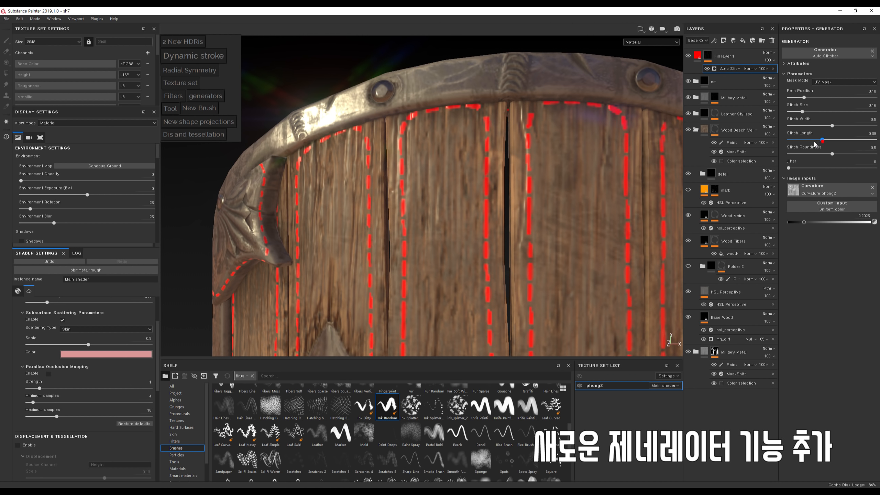
left_click_drag(802, 139, 835, 139)
scroll(549, 210, "down", 5)
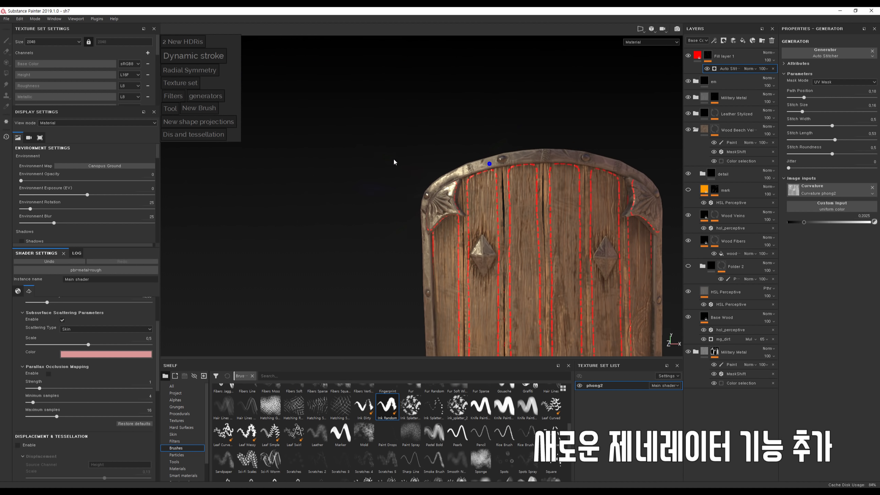
Set Fill layer 1's height to about 0.07 and its roughness to 1.
scroll(470, 104, "up", 2)
scroll(568, 213, "down", 2)
left_click_drag(575, 222, 548, 279, "alt")
middle_click_drag(547, 279, 547, 230, "alt")
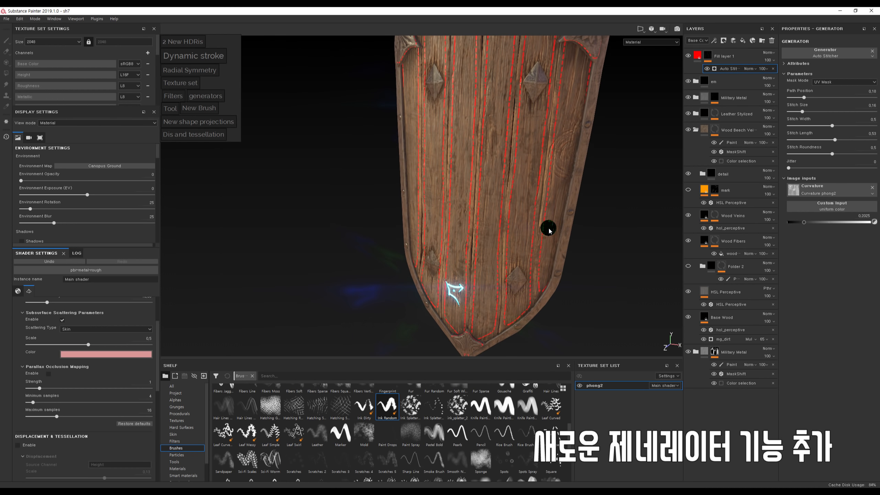
left_click_drag(552, 242, 555, 218, "alt")
middle_click_drag(555, 218, 570, 232, "alt")
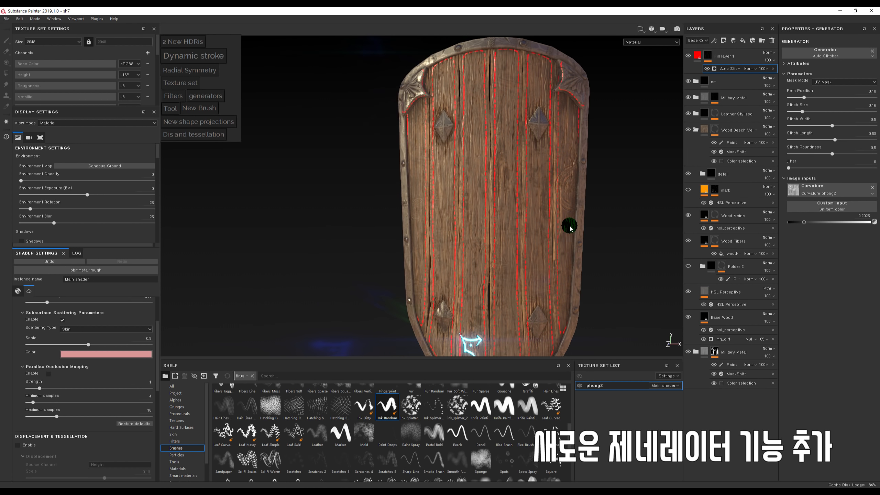
left_click(692, 56)
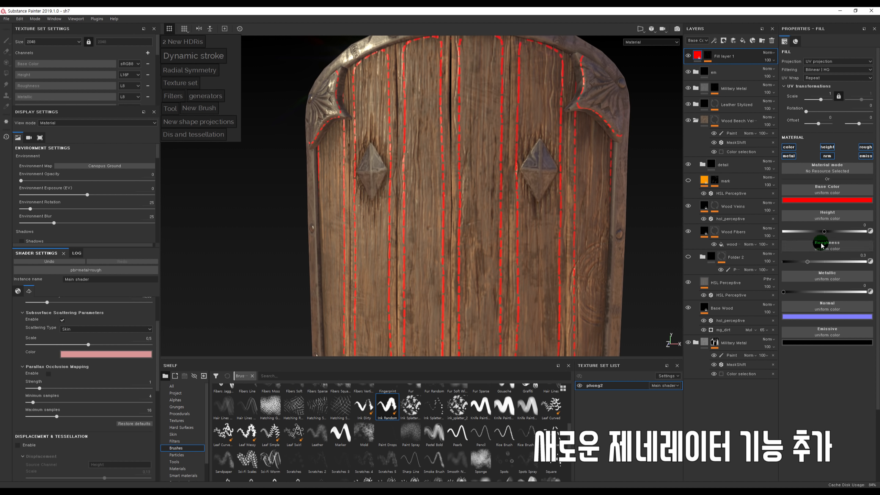
left_click_drag(581, 141, 612, 113, "alt")
right_click_drag(612, 112, 573, 125, "alt")
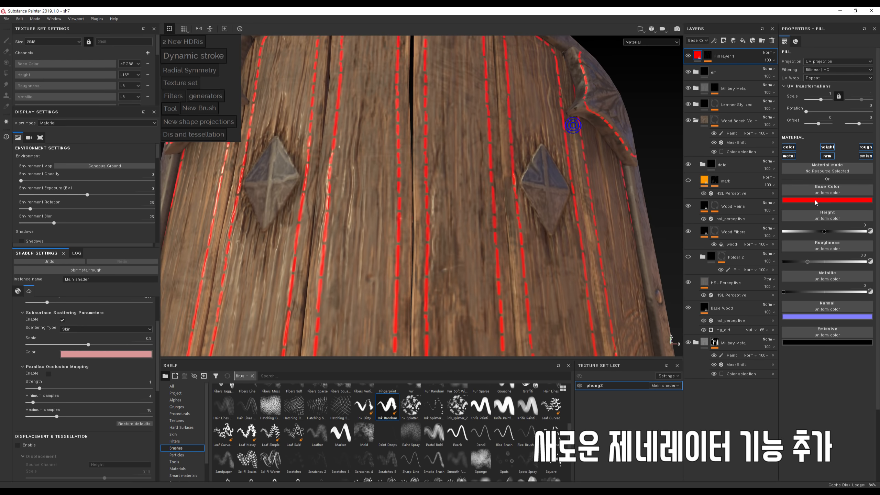
left_click(828, 232)
left_click(810, 262)
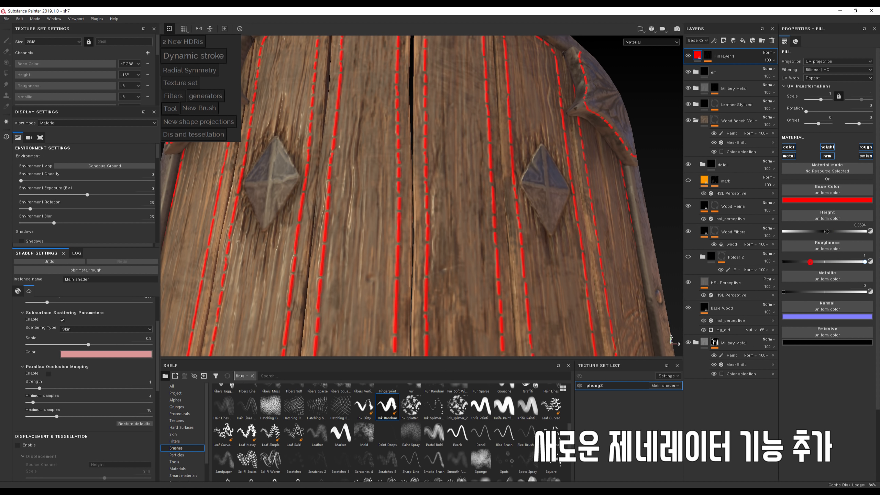
Examine the stitches on the shield's front, back and leather straps under different environment rotations.
right_click_drag(557, 220, 530, 147, "alt")
left_click_drag(530, 148, 540, 151, "alt")
right_click_drag(540, 151, 589, 225, "alt")
middle_click_drag(589, 226, 541, 120, "alt")
left_click_drag(541, 120, 399, 94, "alt")
right_click_drag(399, 93, 498, 169, "alt")
middle_click_drag(499, 169, 509, 191, "alt")
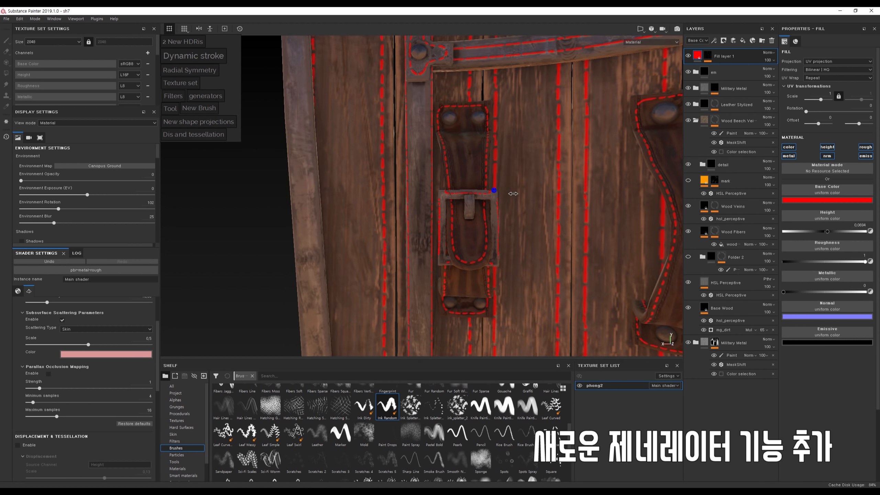
right_click_drag(508, 191, 279, 113, "shift")
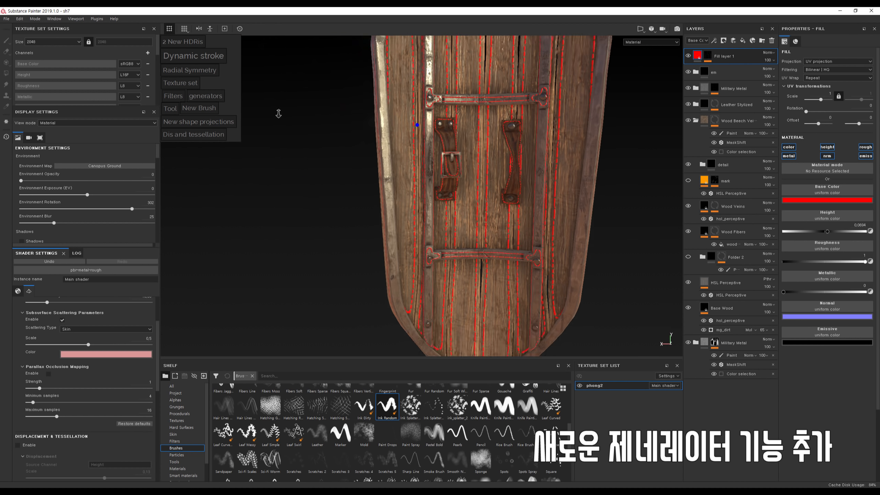
left_click_drag(278, 114, 536, 133, "alt")
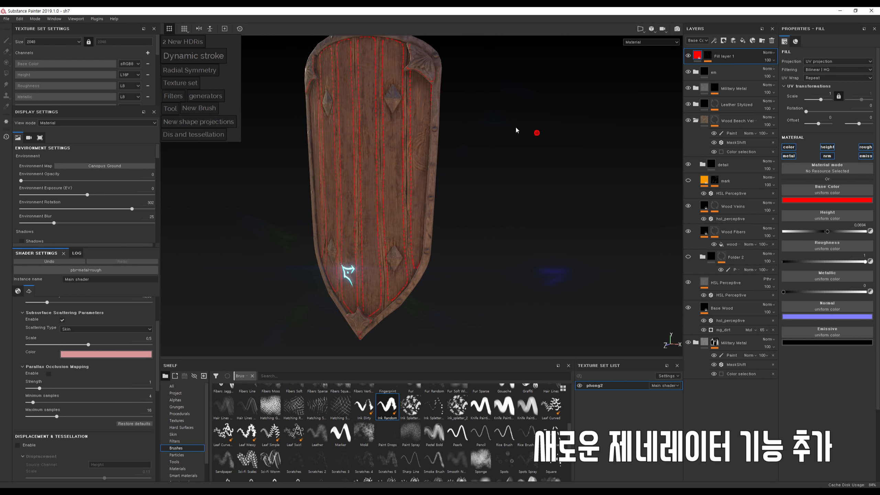
right_click_drag(536, 133, 412, 161, "alt")
left_click_drag(423, 161, 444, 161, "alt")
middle_click_drag(443, 162, 467, 167, "alt")
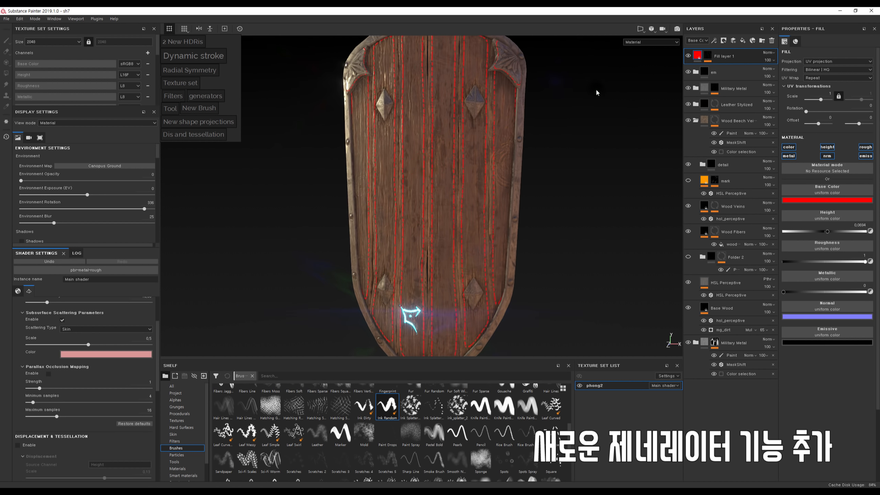
right_click_drag(425, 185, 449, 180, "shift")
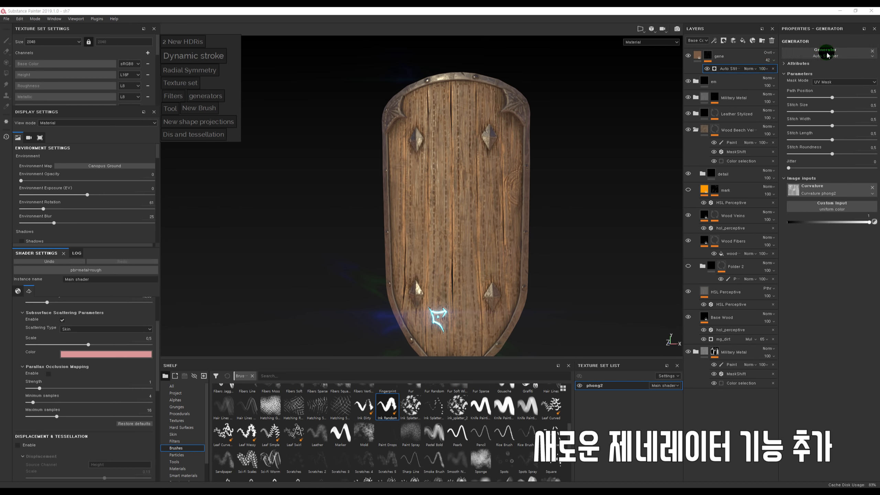
Replace the Auto Stitcher on the gene layer's mask with the UV Border Distance generator.
left_click(827, 53)
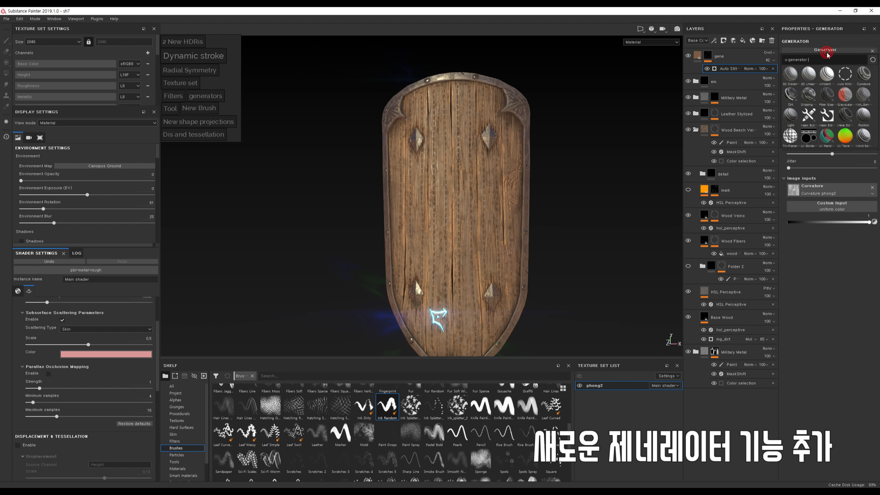
left_click(806, 136)
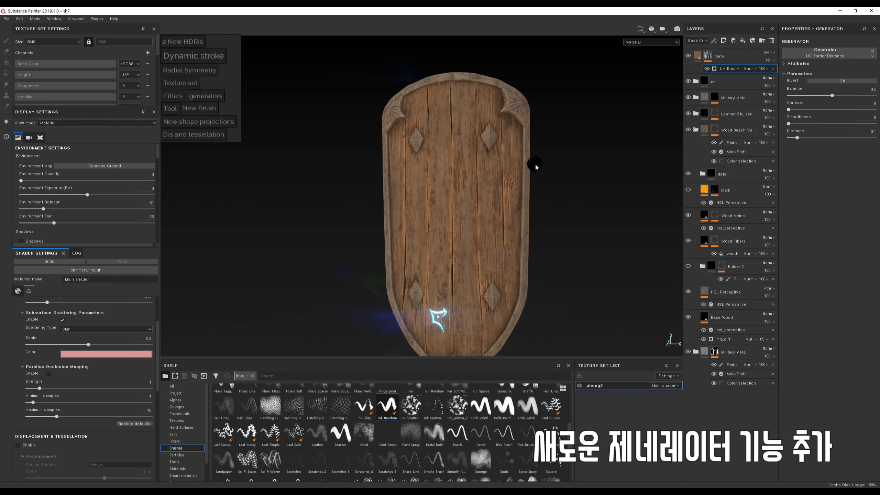
mouse_move(535, 163)
left_mouse_down("alt")
mouse_move(536, 191)
mouse_move(535, 180)
left_mouse_up("alt")
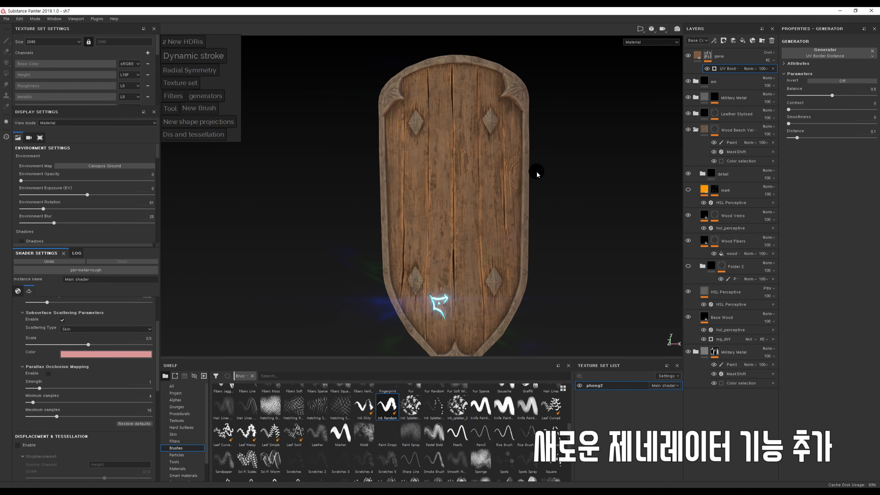
Lower the UV Border Distance generator's balance and raise the gene layer's opacity to 100.
left_click(832, 95)
left_click_drag(817, 98, 796, 100)
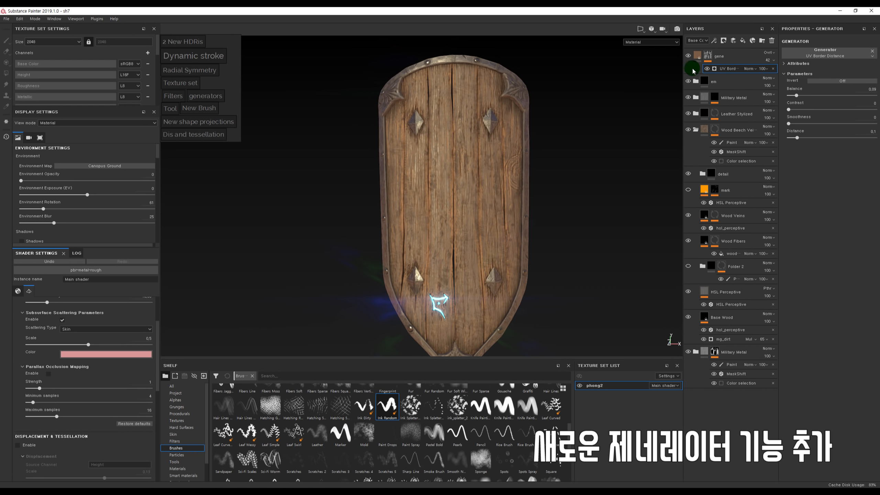
left_click(766, 61)
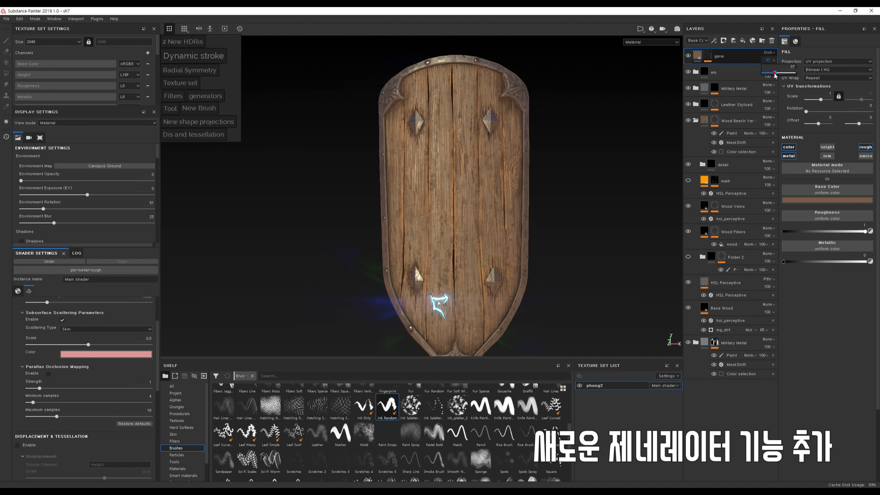
left_click_drag(775, 76, 797, 74)
Invert the UV Border Distance generator and set balance to about 0.19, contrast to 0.59, smoothness to 0.02 and distance to 0.2.
left_click(712, 55)
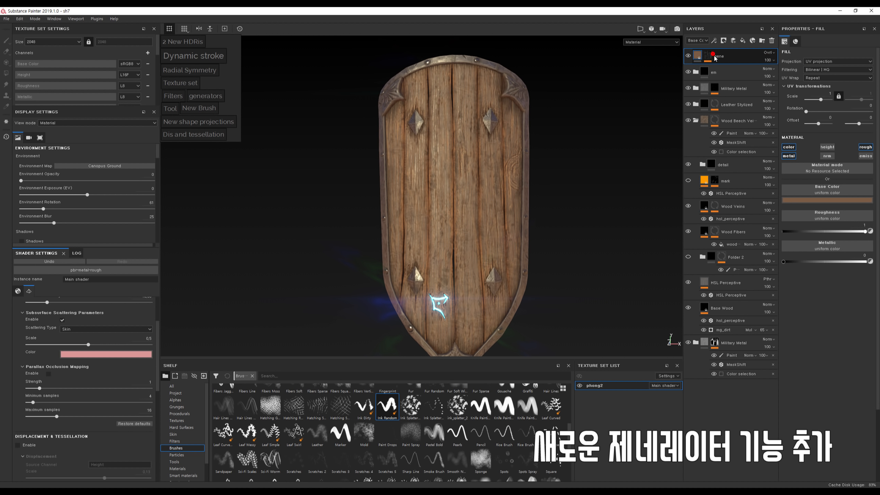
left_click(718, 68)
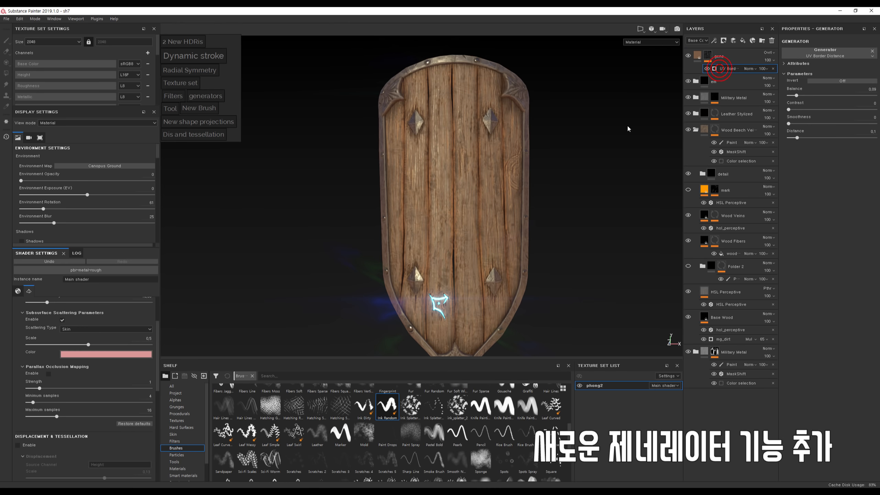
mouse_move(809, 99)
left_mouse_down()
mouse_move(873, 96)
mouse_move(797, 95)
mouse_move(863, 99)
mouse_move(793, 100)
mouse_move(799, 125)
mouse_move(791, 126)
mouse_move(806, 137)
left_mouse_up()
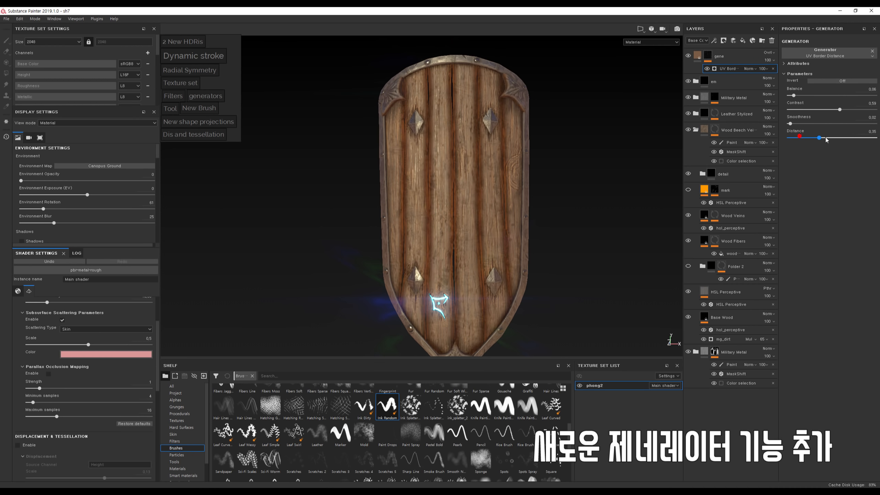
left_click(833, 82)
mouse_move(803, 97)
left_mouse_down()
mouse_move(816, 95)
mouse_move(804, 100)
left_mouse_up()
left_click_drag(641, 152, 631, 113, "alt")
right_click_drag(630, 114, 613, 182, "alt")
left_click_drag(607, 173, 544, 164, "alt")
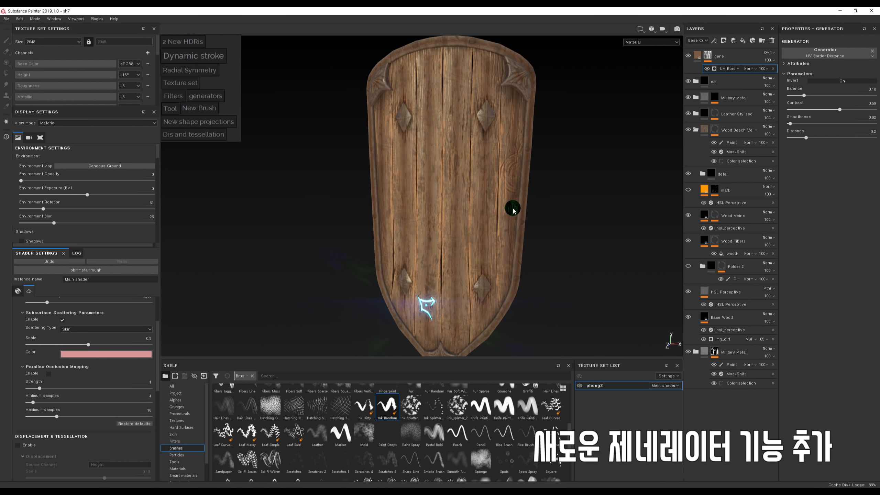
Try the UV Border Distance generator without inversion, turn inversion back on, and set balance to about 0.08 and contrast to 0.25.
left_click(689, 58)
left_click(806, 110)
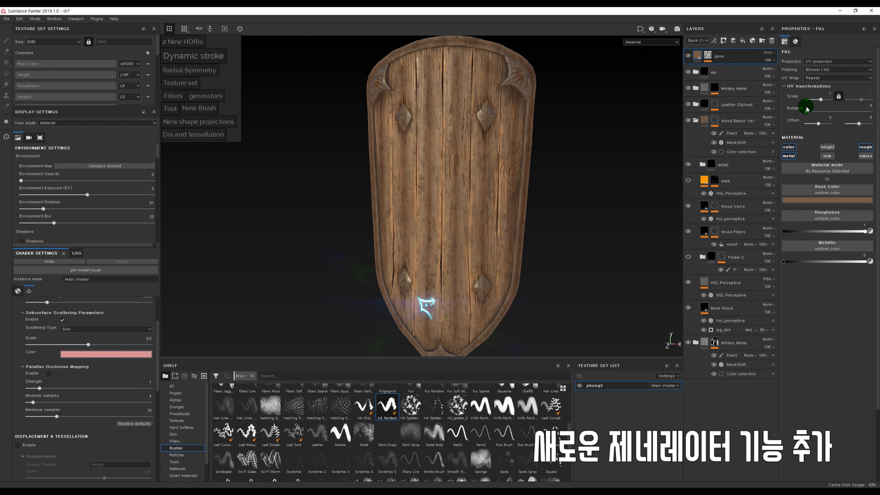
left_click(721, 69)
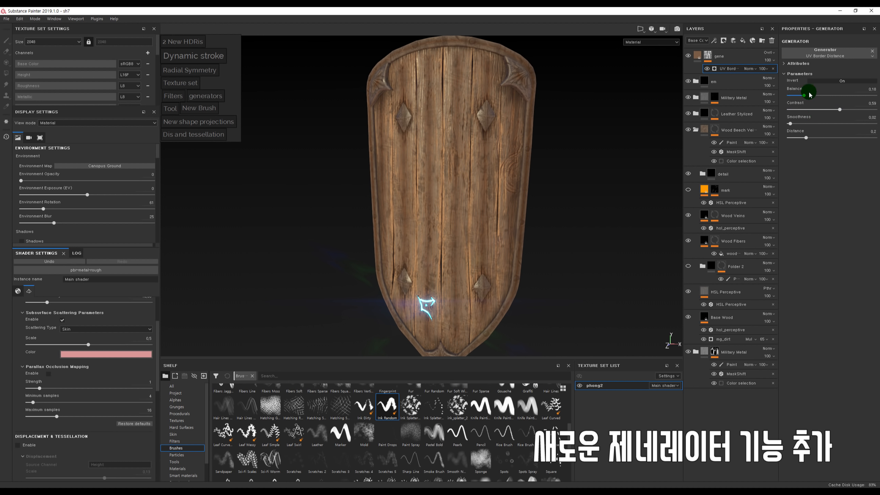
left_click_drag(804, 96, 791, 97)
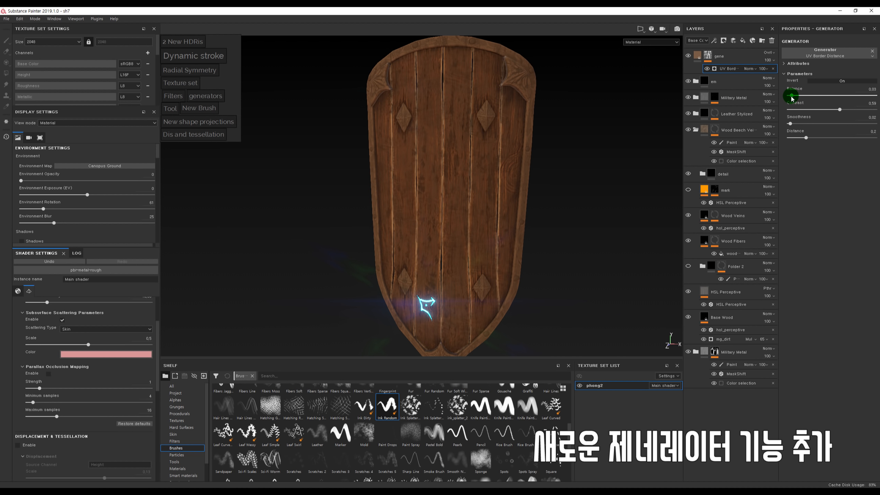
left_click(853, 81)
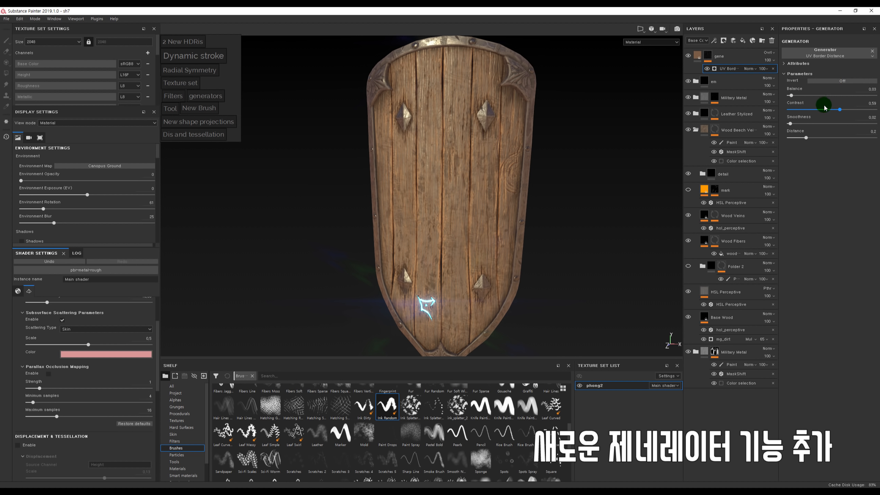
left_click(819, 83)
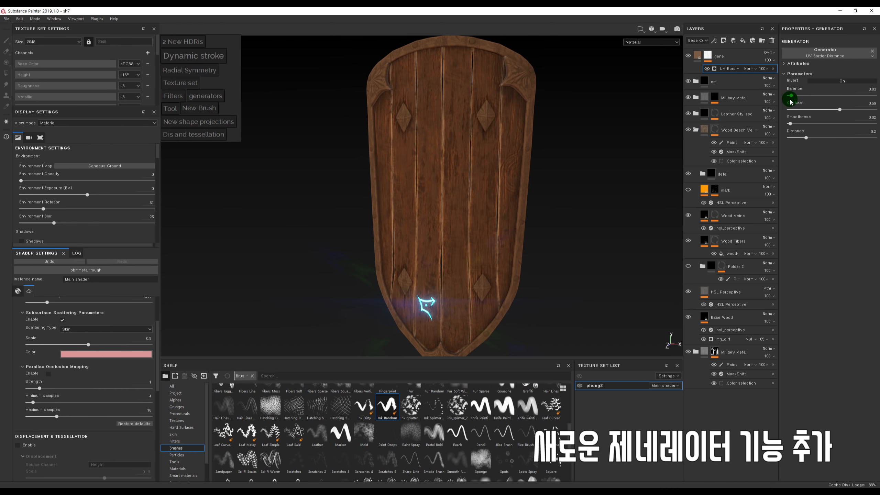
left_click_drag(790, 97, 818, 109)
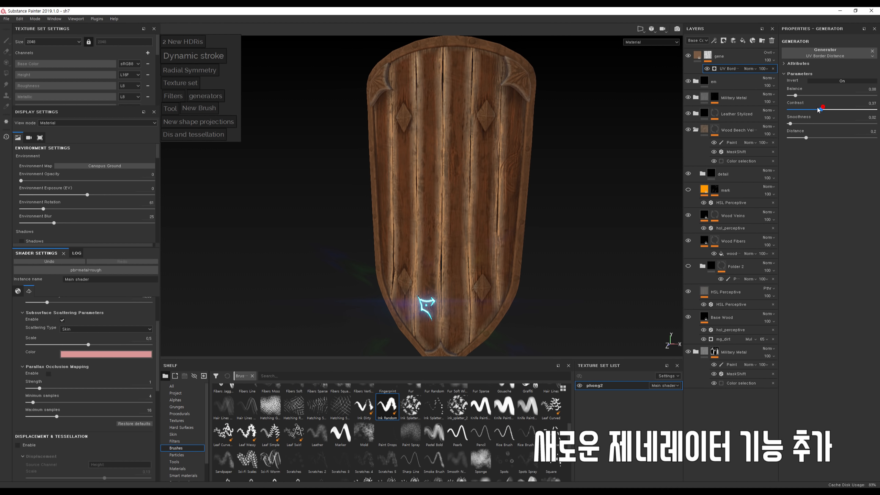
Add a fill effect to the gene layer's mask and set its blending mode to Multiply.
left_click(719, 56)
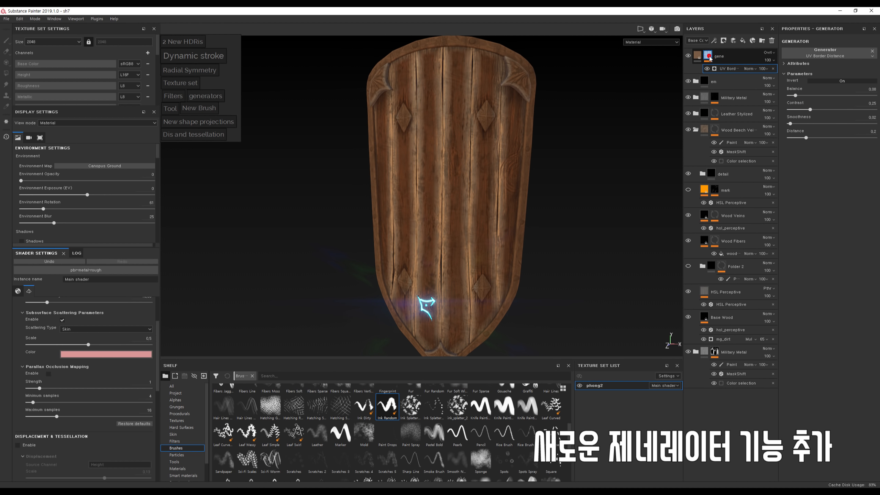
right_click(708, 56)
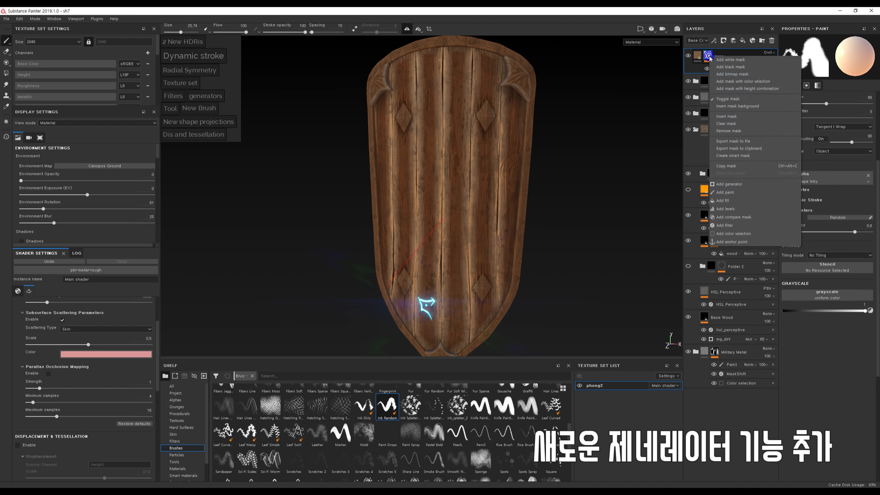
left_click(743, 201)
left_click(749, 68)
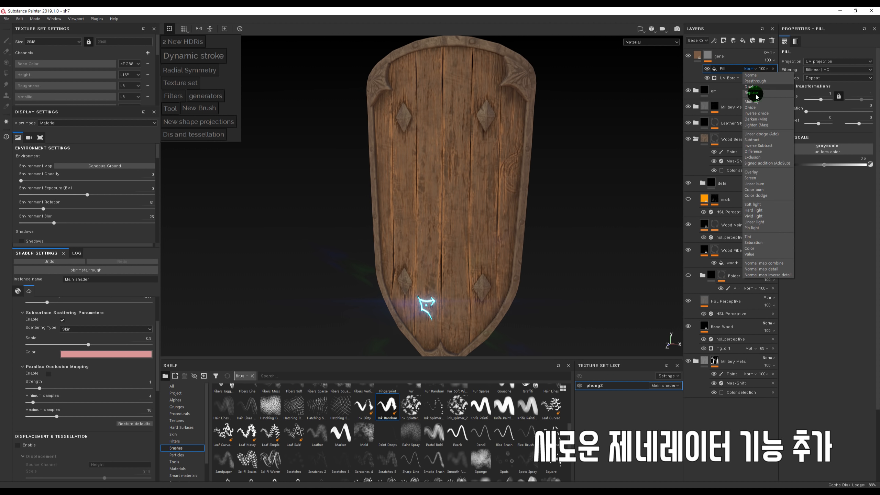
left_click(752, 101)
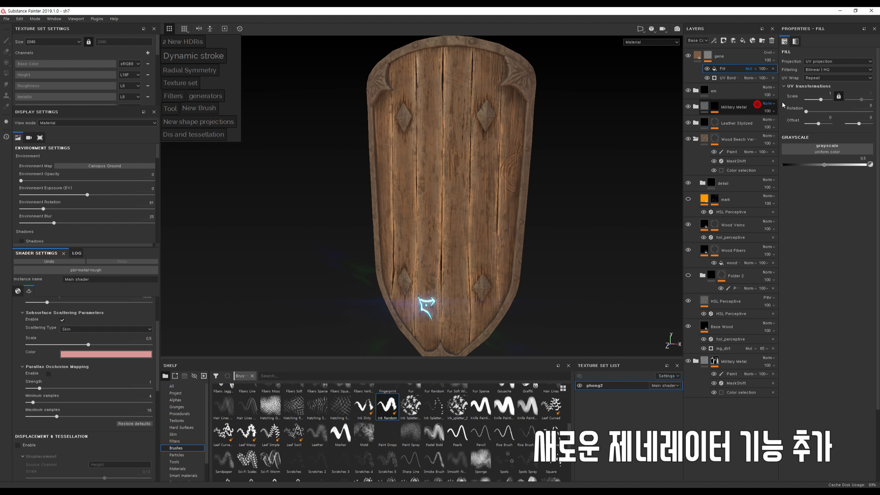
Compare the mask with the fill effect hidden and shown, and assign the Grunge Concrete Burnt texture to its grayscale.
left_click(707, 69)
left_click(706, 69)
left_click(706, 69)
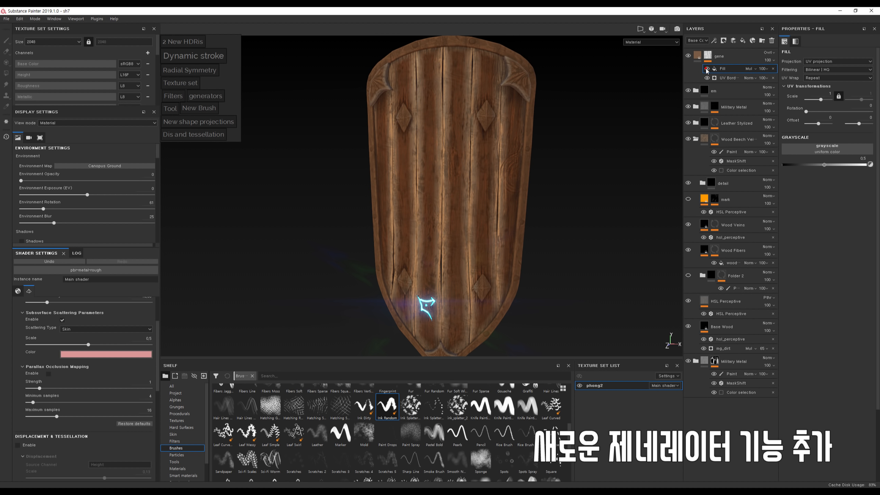
left_click(707, 69)
left_click_drag(230, 359, 232, 289)
left_click(177, 332)
left_click_drag(294, 321, 827, 150)
Examine the shield's planks and rim from several angles with the grunge fill effect hidden and shown.
scroll(574, 159, "up", 3)
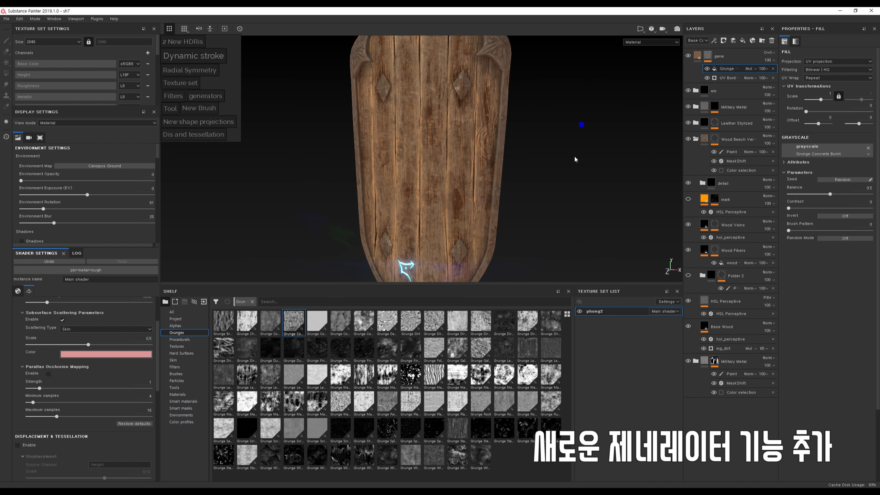
scroll(575, 160, "up", 5)
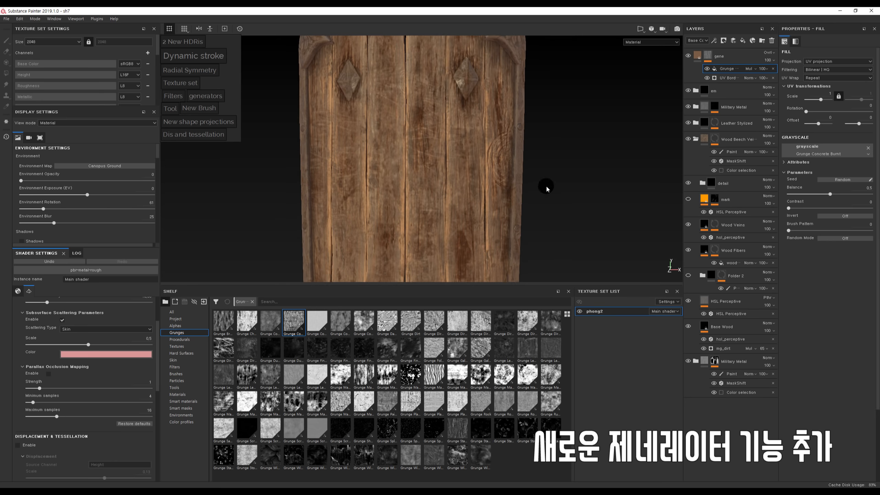
right_click_drag(546, 189, 675, 114, "alt")
left_click_drag(653, 114, 613, 112, "alt")
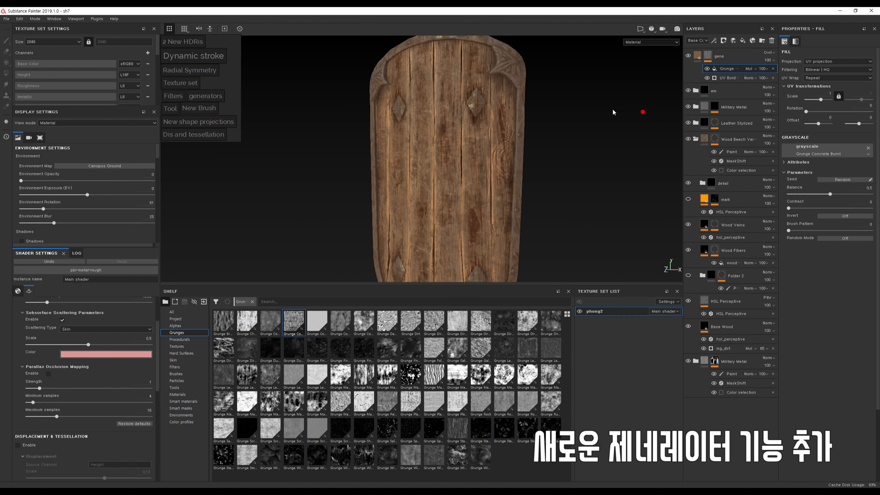
left_click(707, 68)
left_click(708, 71)
left_click(708, 70)
left_click(708, 70)
left_click(708, 71)
right_click_drag(489, 105, 600, 261, "alt")
middle_click_drag(550, 225, 585, 216, "alt")
right_click_drag(585, 217, 556, 151, "alt")
left_click_drag(556, 151, 552, 155, "alt")
middle_click_drag(552, 155, 521, 137, "alt")
right_click_drag(521, 137, 410, 133, "alt")
right_click_drag(561, 160, 568, 164, "alt")
Set the grunge fill's balance to about 0.58 and reduce the gene layer's opacity to 35.
left_click(759, 68)
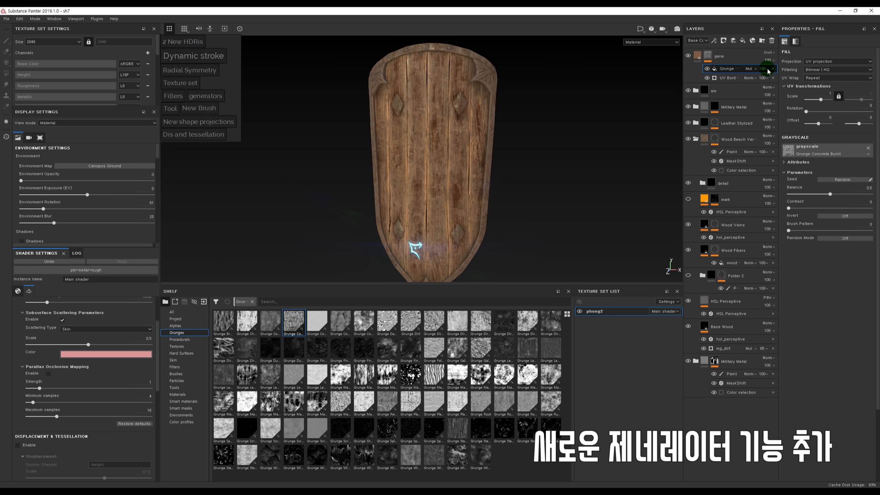
mouse_move(778, 84)
left_mouse_down()
mouse_move(767, 80)
mouse_move(785, 79)
left_mouse_up()
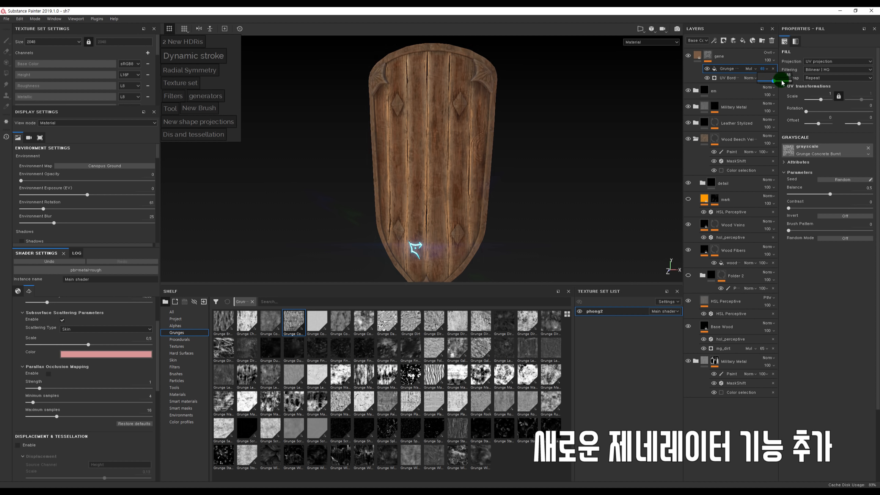
left_click(842, 163)
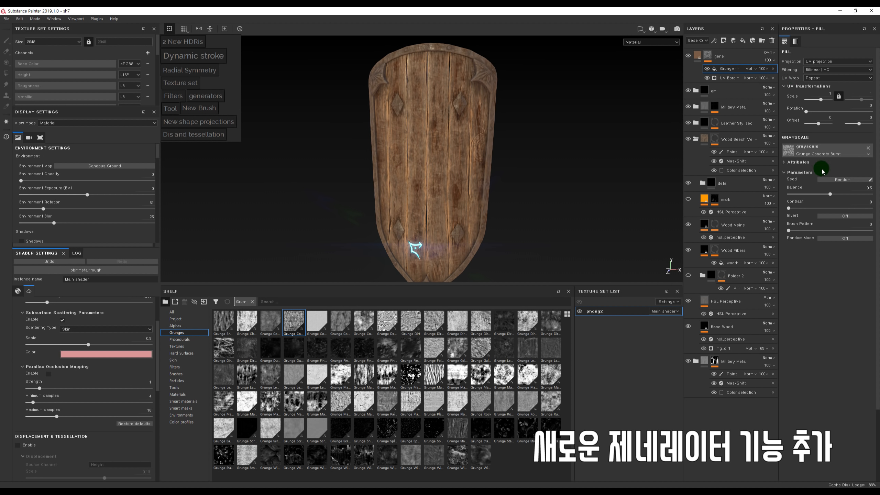
left_click(829, 194)
mouse_move(821, 196)
left_mouse_down()
mouse_move(798, 196)
mouse_move(837, 197)
left_mouse_up()
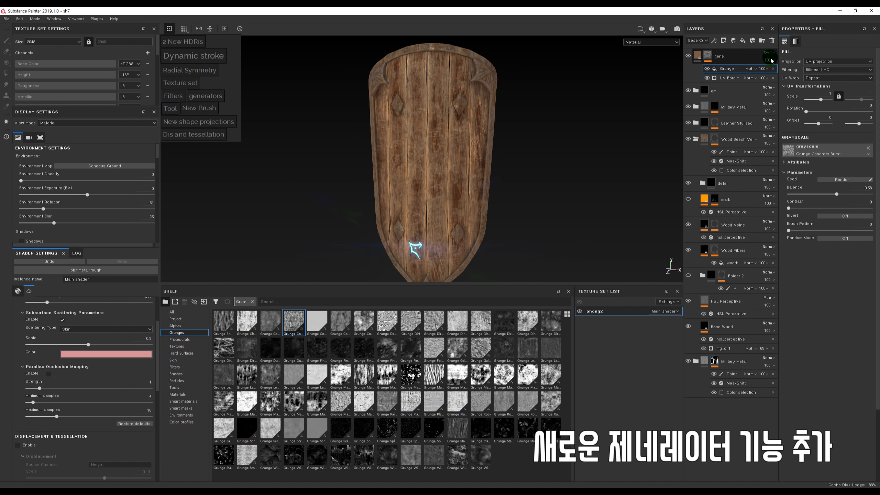
left_click(775, 73)
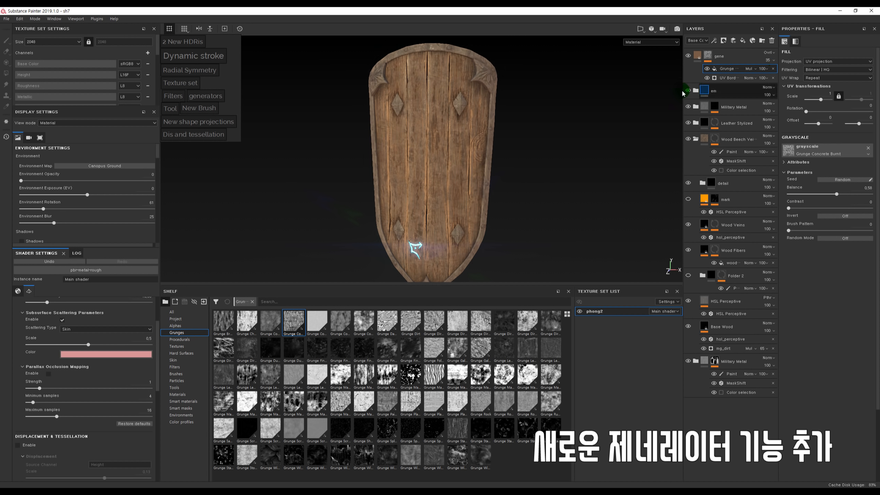
Turn on random mode for the mask's Grunge Concrete Burnt fill and randomize its seed, checking the effect on the planks.
right_click_drag(382, 105, 418, 124, "alt")
left_click_drag(438, 92, 542, 113, "alt")
right_click_drag(521, 112, 472, 152, "alt")
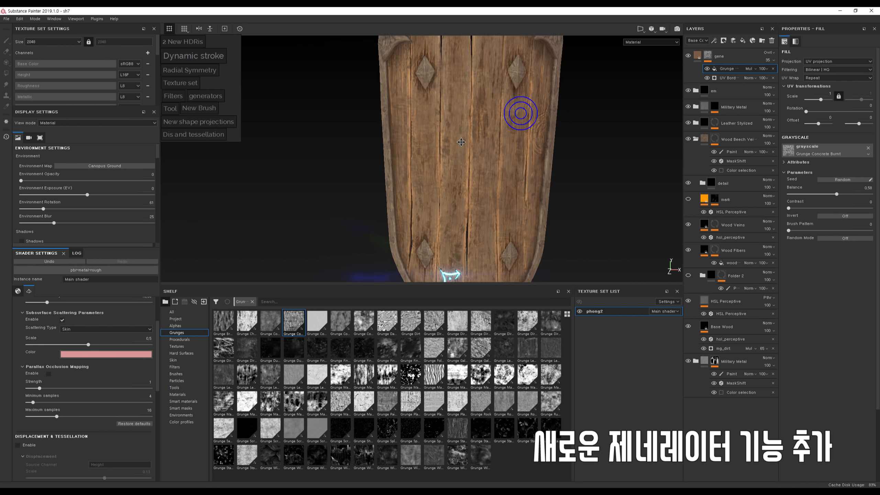
middle_click_drag(471, 152, 426, 114, "alt")
left_click(724, 79)
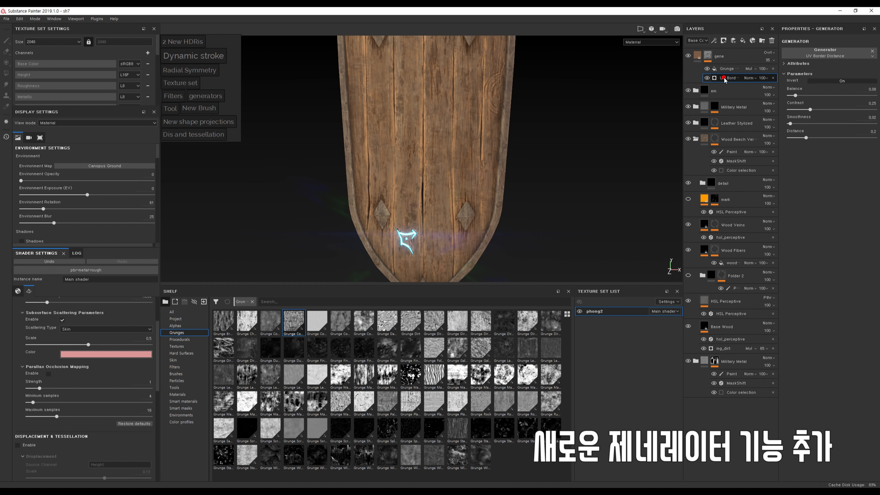
left_click(716, 70)
left_click(841, 195)
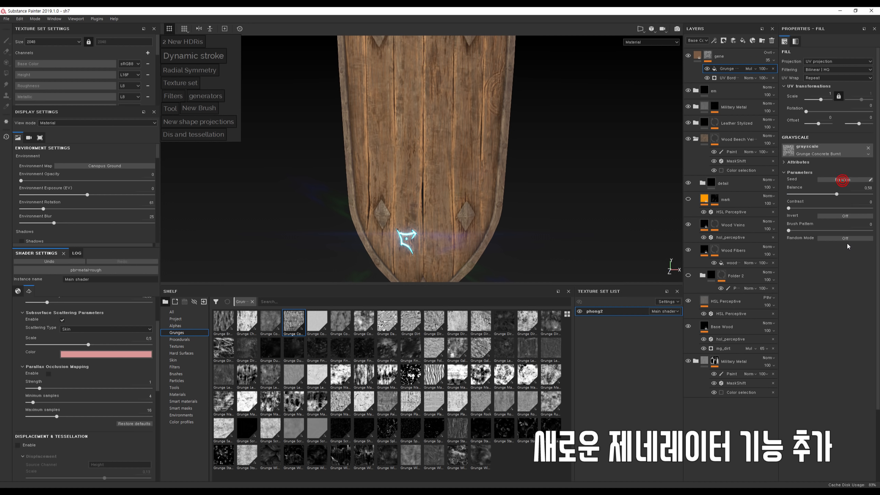
left_click(845, 239)
left_click(845, 179)
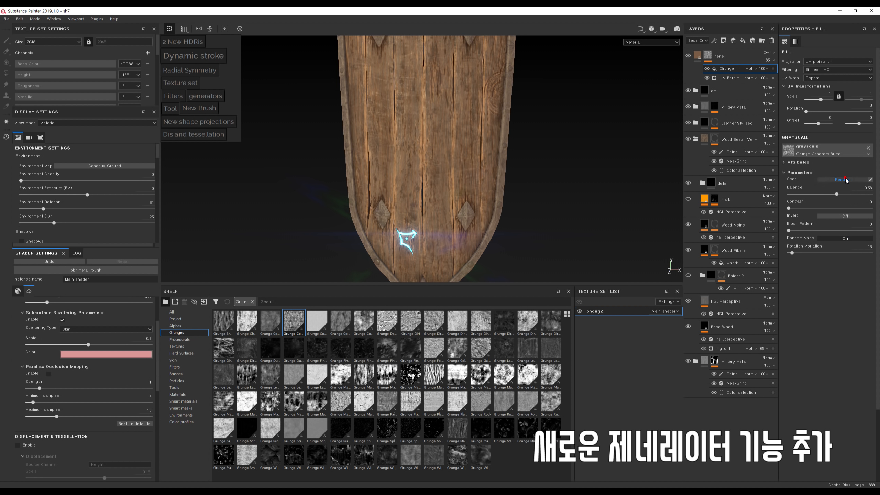
right_click_drag(477, 122, 431, 135, "alt")
left_click_drag(610, 138, 579, 113, "alt")
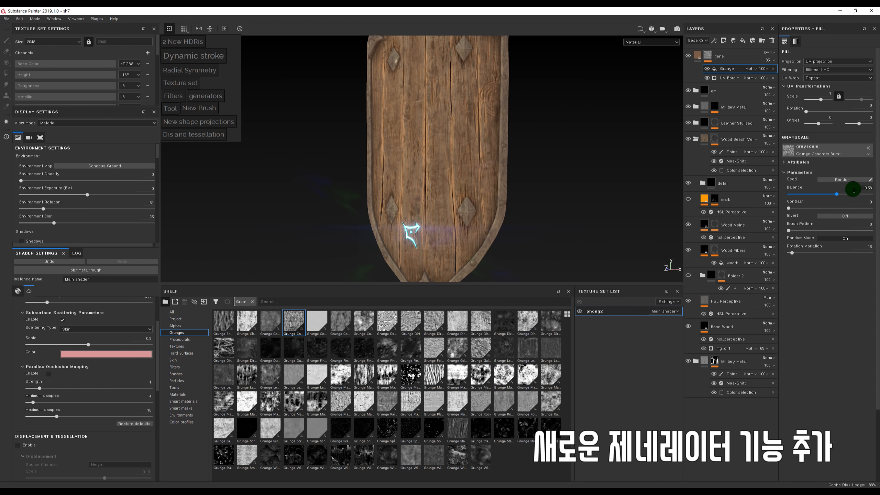
left_click(848, 180)
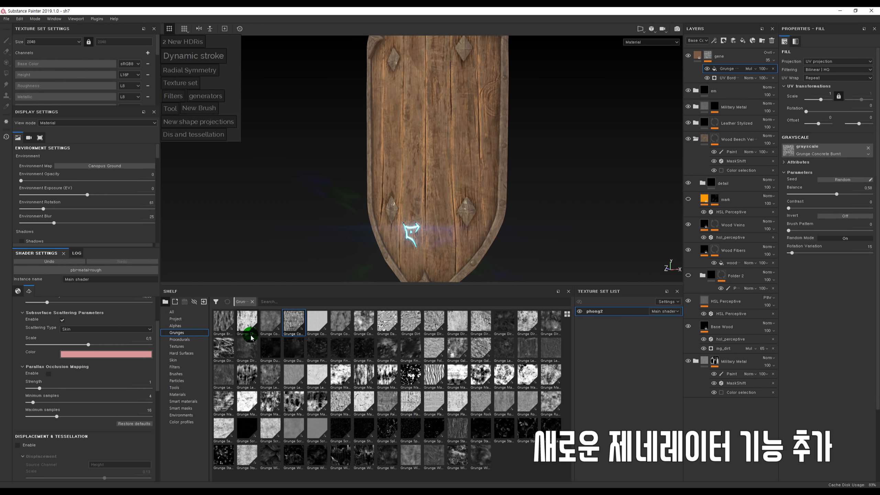
Replace the mask fill's texture with a high-contrast Grunge Map and change the gene layer's base color to gray.
left_click_drag(223, 348, 831, 151)
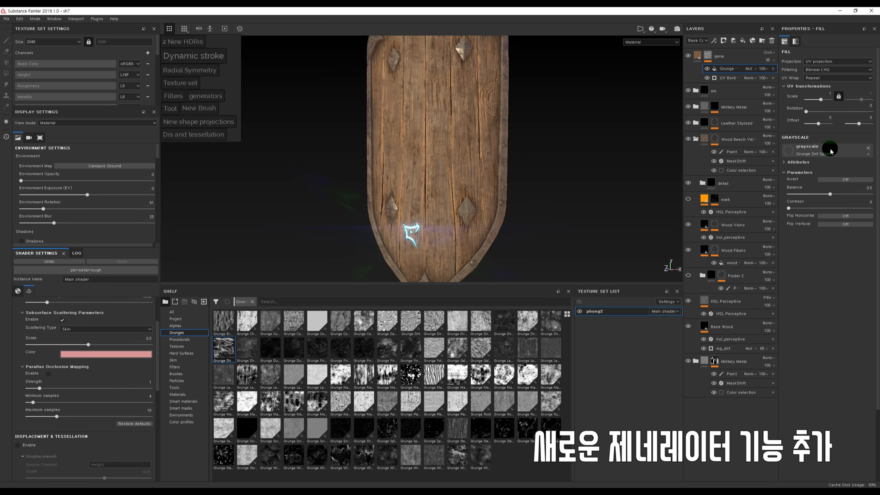
left_click_drag(481, 376, 803, 151)
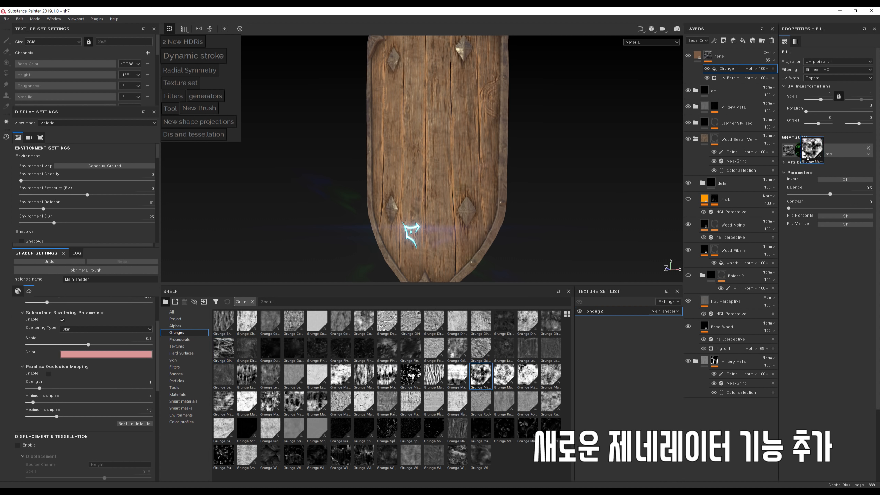
left_click(698, 58)
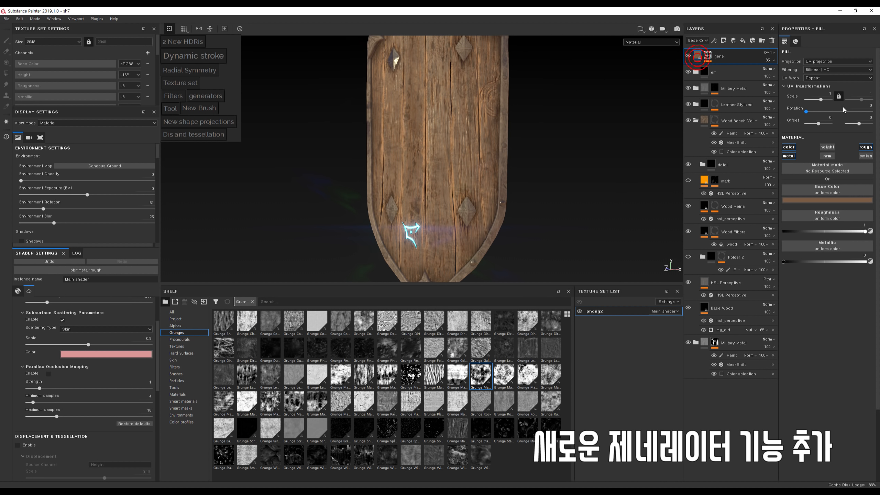
left_click(827, 200)
left_click_drag(820, 227, 774, 254)
left_click(593, 114)
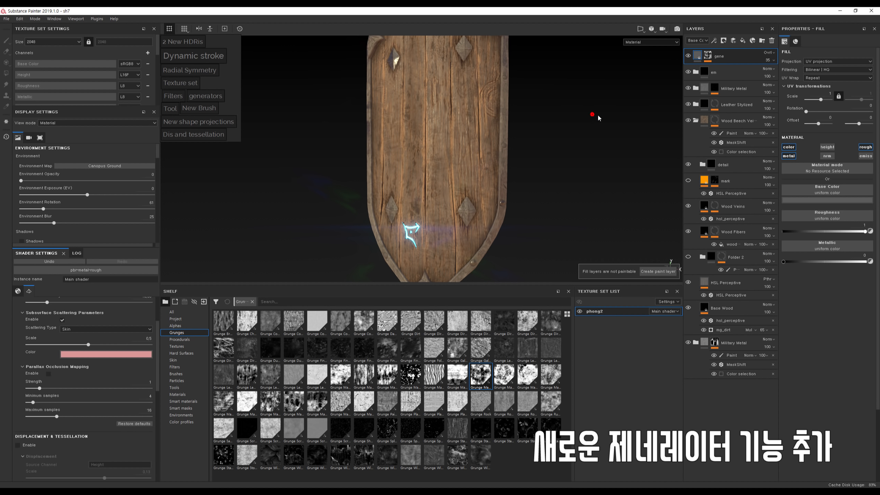
Browse the filters available in the shelf and preview Blur Slope.
left_click_drag(598, 116, 605, 122, "alt")
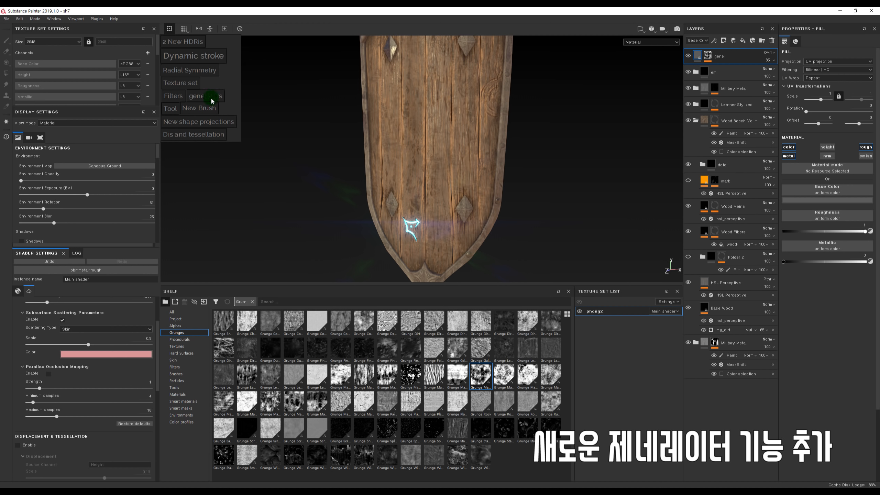
left_click(174, 366)
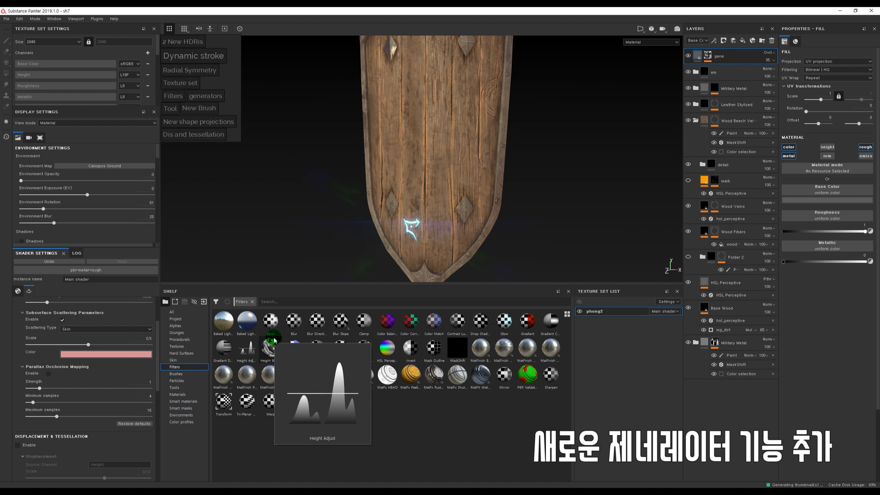
left_click(504, 417)
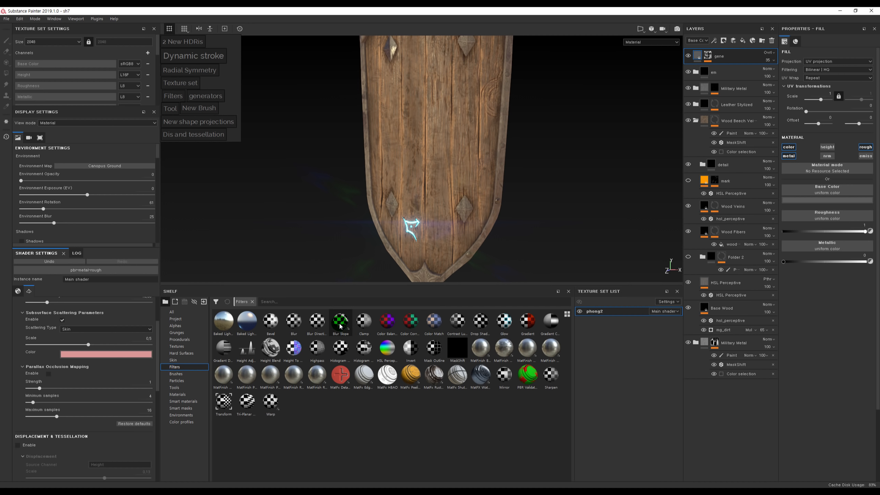
mouse_move(349, 330)
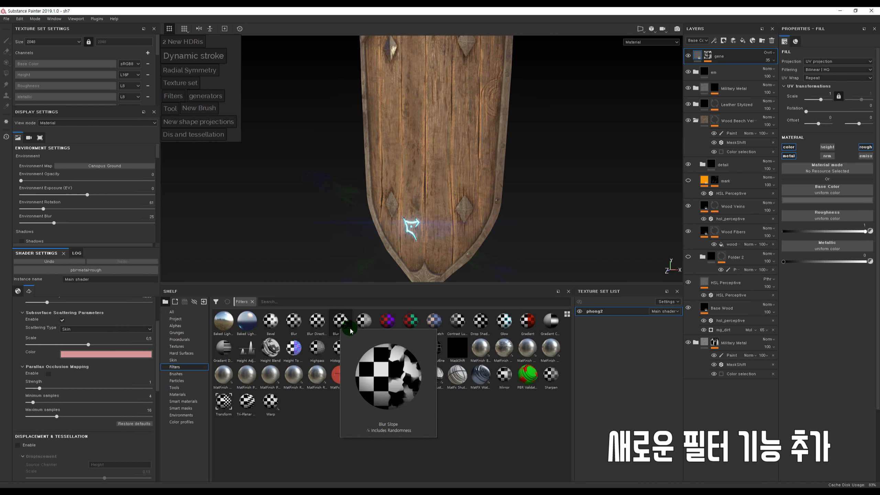
Hide the gene layer and add a fill layer with a black mask at the top of the stack.
left_click(711, 58)
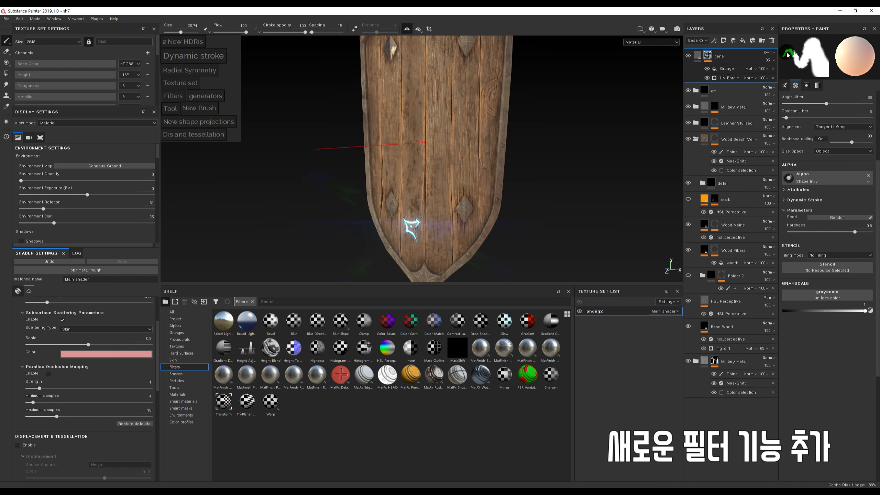
left_click(764, 61)
left_click(698, 56)
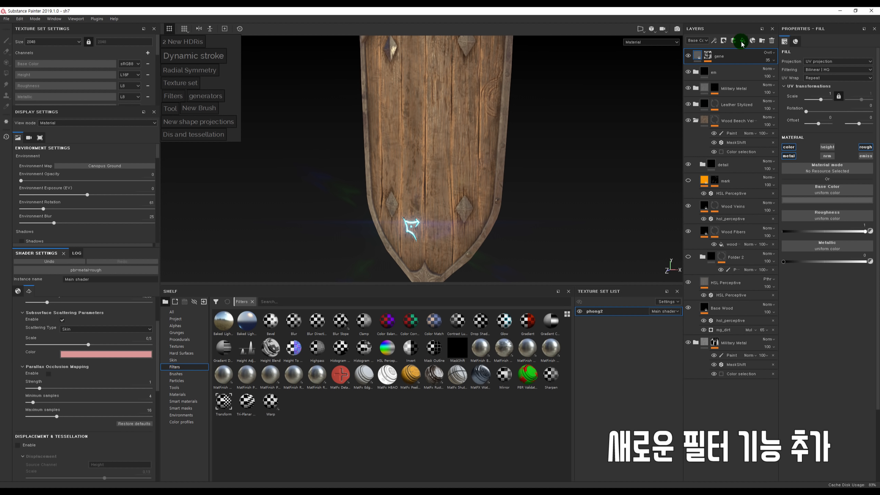
left_click(733, 41)
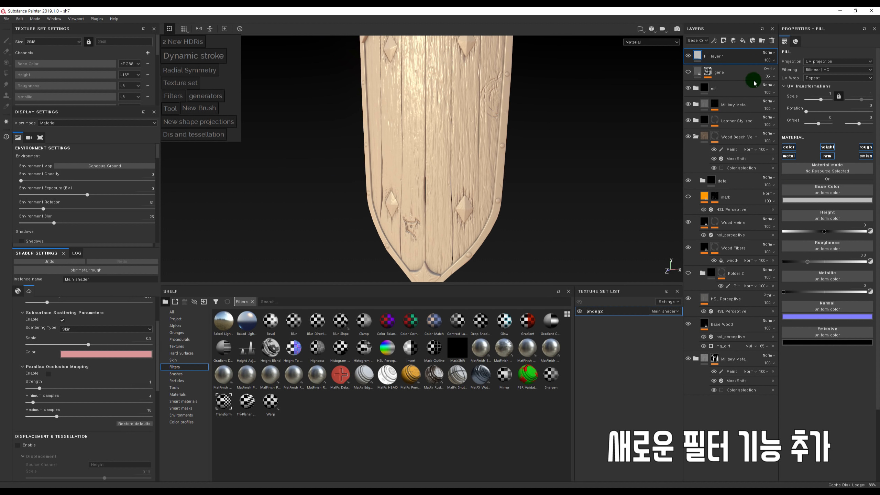
right_click(729, 58)
left_click(748, 64)
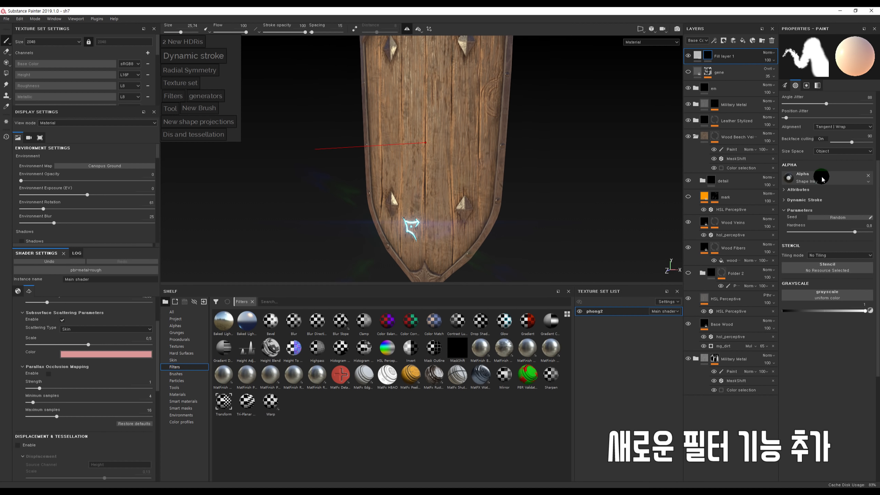
Add a paint effect to the new fill layer's mask and set the layer's base color to red.
right_click(712, 51)
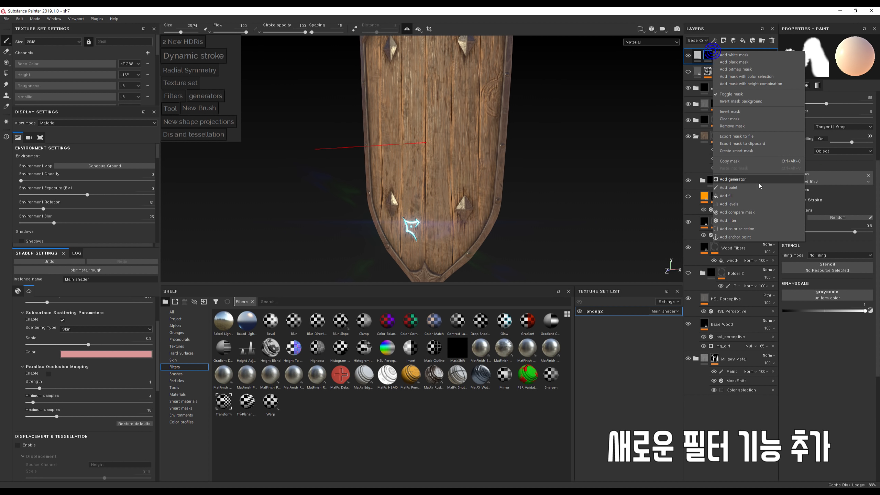
left_click(754, 186)
left_click(697, 56)
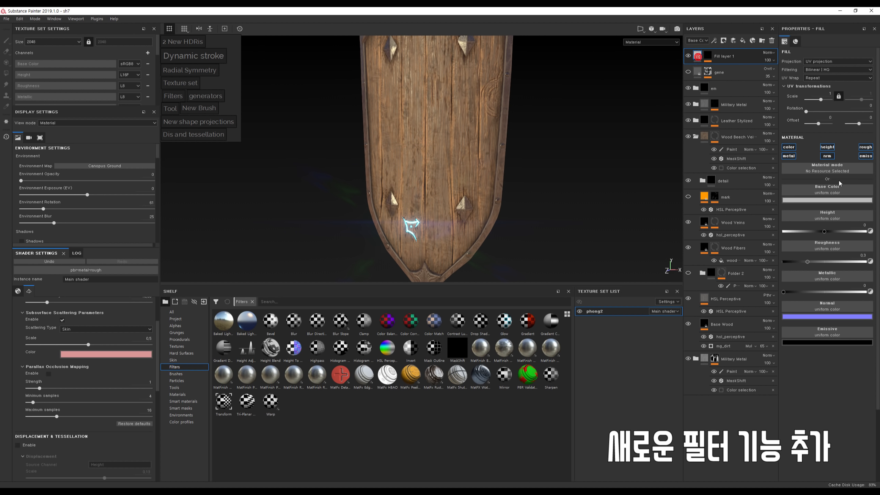
left_click(833, 198)
left_click_drag(829, 226, 836, 213)
Select the mask's paint effect, turn off symmetry, and load an enlarged Leaf Curved brush.
left_click(707, 56)
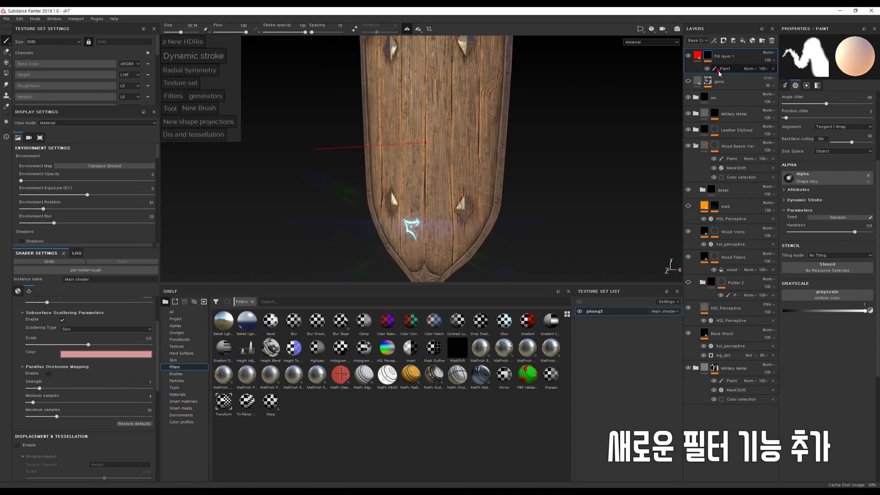
left_click(723, 69)
mouse_move(498, 160)
right_mouse_down("alt")
mouse_move(466, 148)
mouse_move(453, 132)
right_mouse_up("alt")
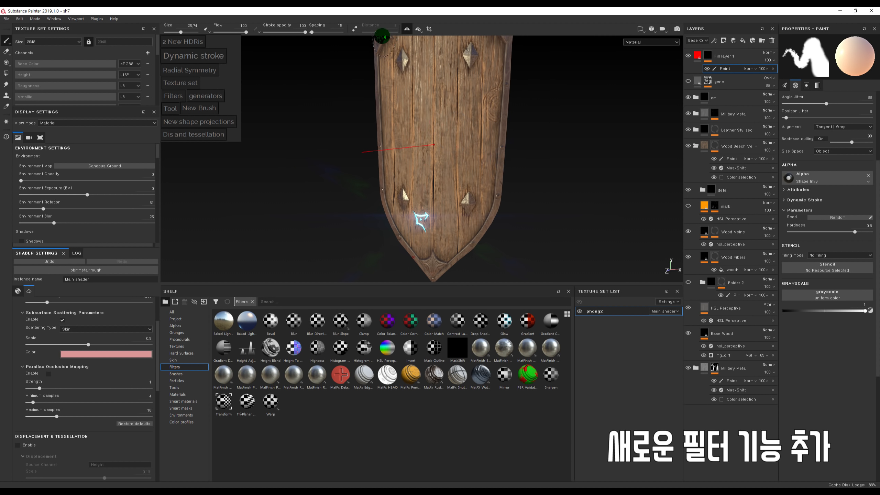
left_click(418, 31)
left_click_drag(417, 138, 419, 138, "alt")
right_click_drag(418, 138, 411, 139, "ctrl")
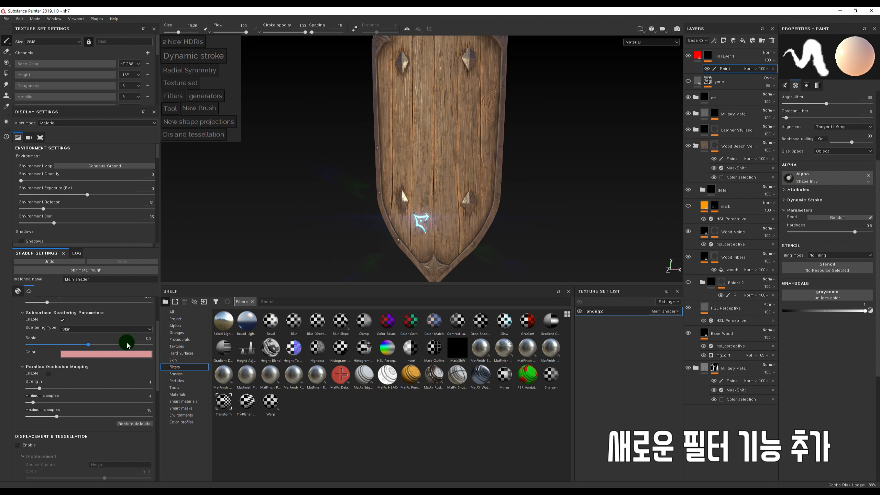
left_click(187, 375)
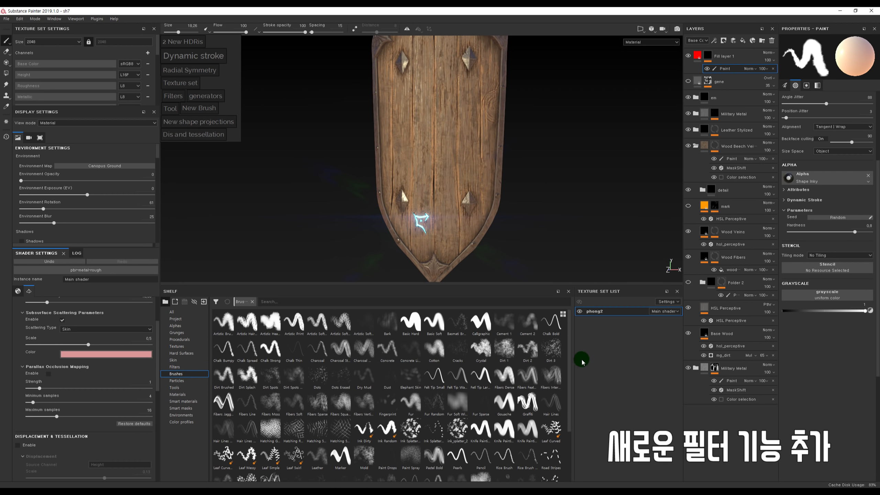
left_click(551, 430)
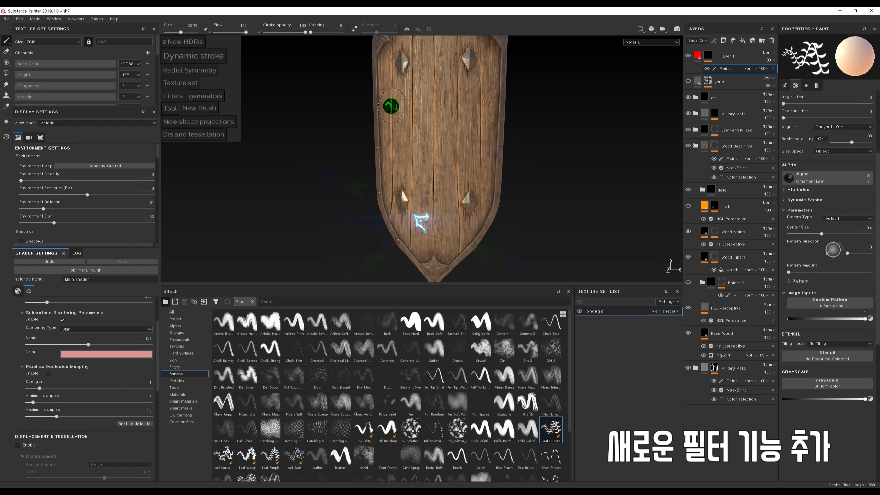
right_click_drag(395, 98, 401, 97, "ctrl")
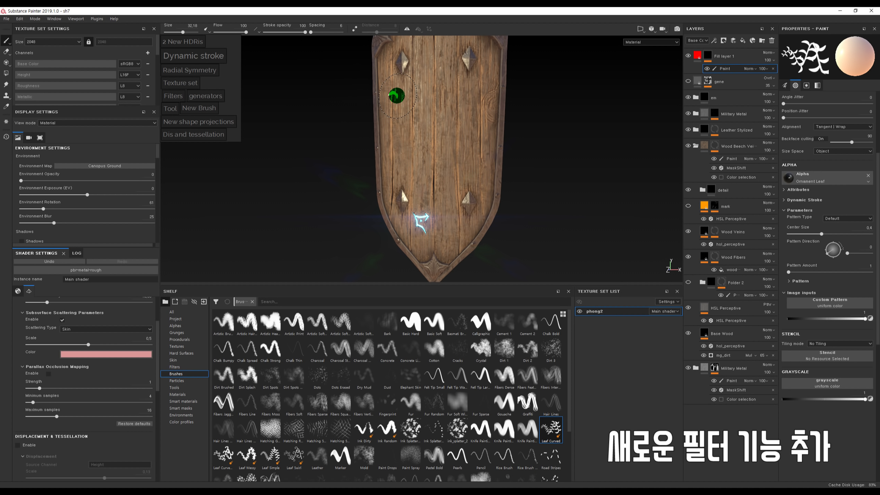
Paint curved leaf strokes across the shield's planks on the mask, undoing the unwanted trial strokes.
mouse_move(444, 94)
left_mouse_down()
mouse_move(495, 95)
mouse_move(484, 153)
left_mouse_up()
key("ctrl+z")
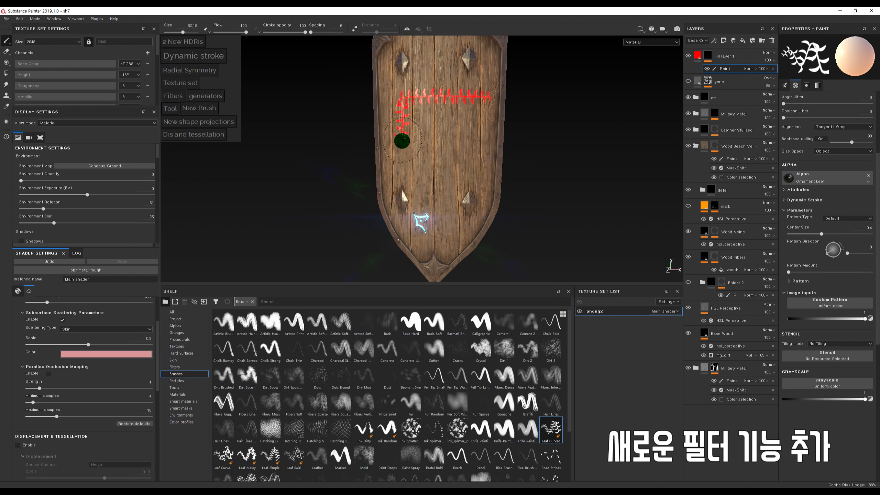
left_click_drag(468, 112, 475, 92, "alt")
mouse_move(488, 151)
left_mouse_down()
mouse_move(429, 173)
mouse_move(389, 170)
left_mouse_up()
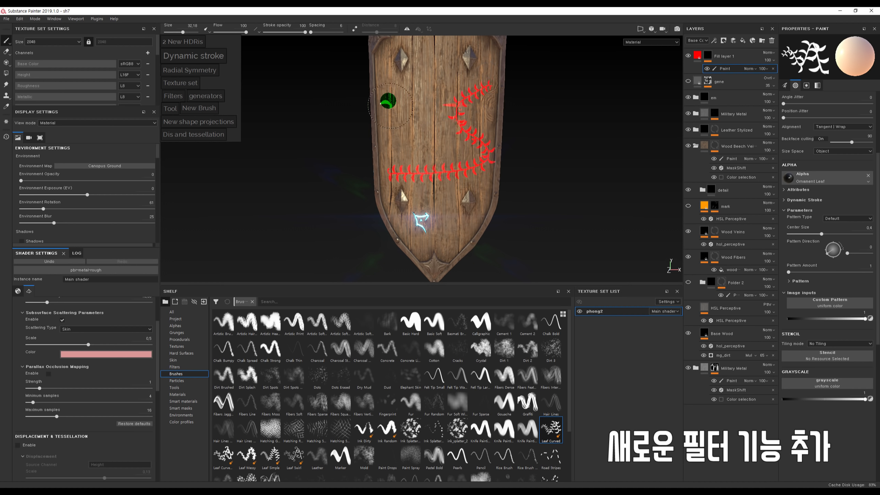
key("ctrl+z")
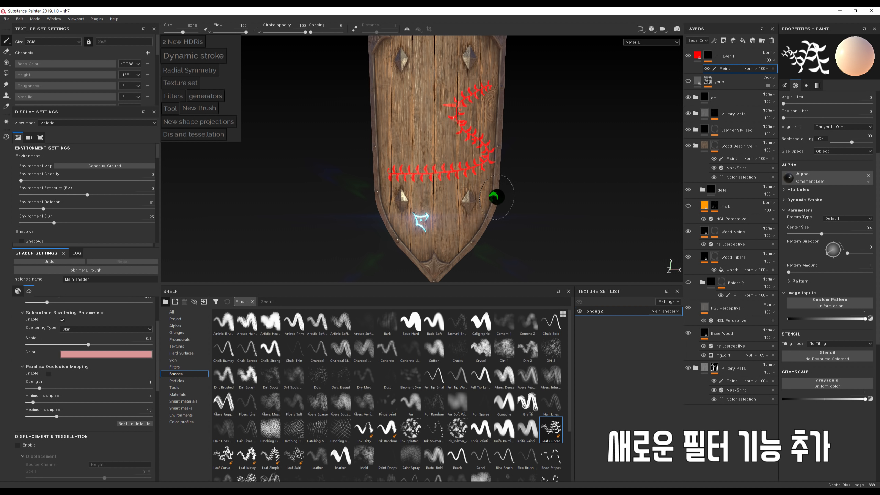
middle_click_drag(485, 115, 501, 97, "alt")
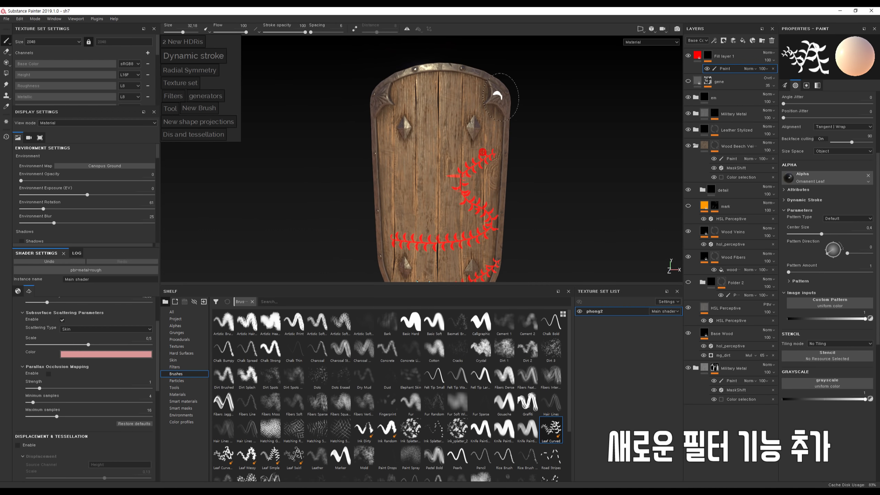
left_click_drag(419, 136, 329, 150)
right_click_drag(446, 135, 440, 98, "alt")
middle_click_drag(439, 98, 445, 79, "alt")
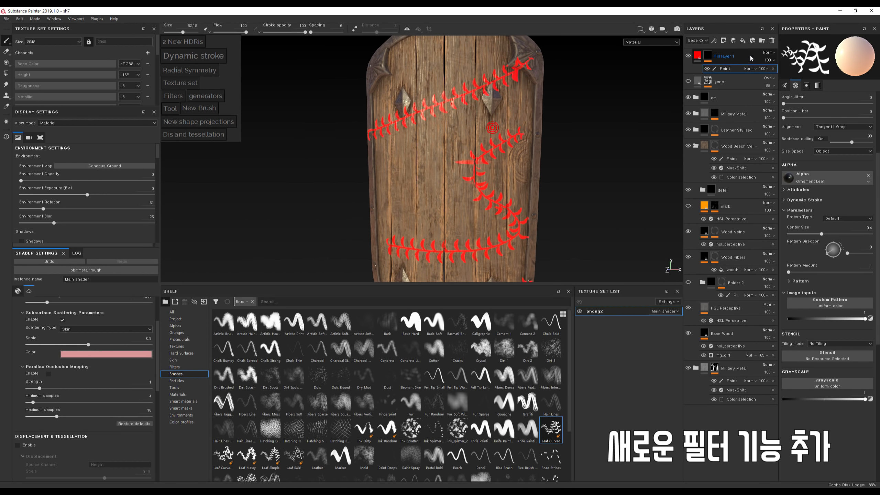
Add a filter to the red fill layer's mask and assign Blur Directional to it.
right_click(707, 54)
left_click(725, 222)
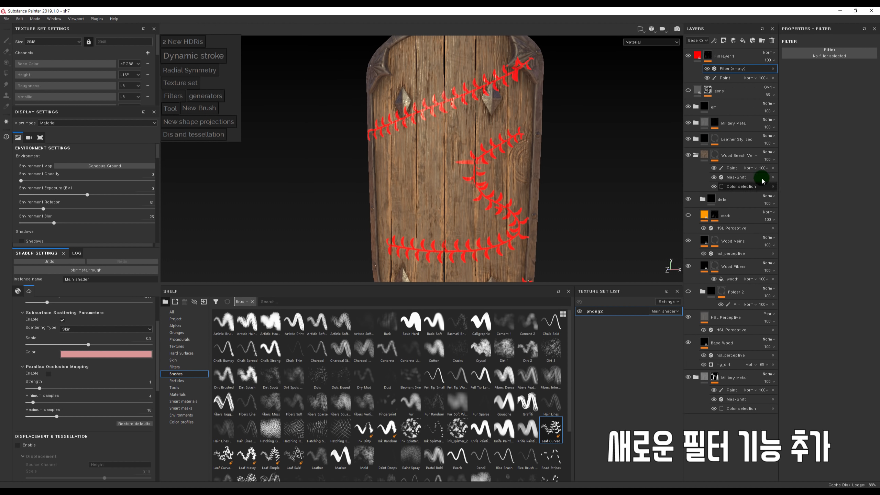
left_click(838, 57)
left_click(864, 81)
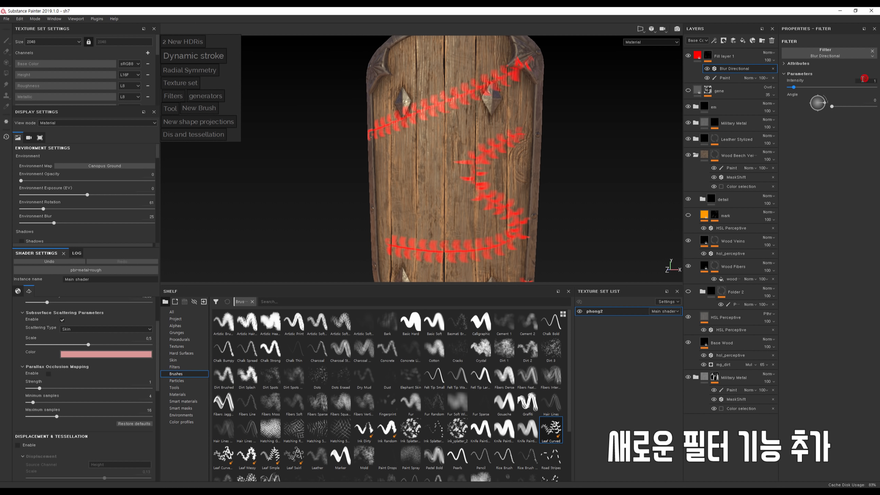
Try different Blur Directional settings on the leaf strokes, ending at an intensity of about 2.6 and an angle of about 81.
scroll(542, 183, "up", 1)
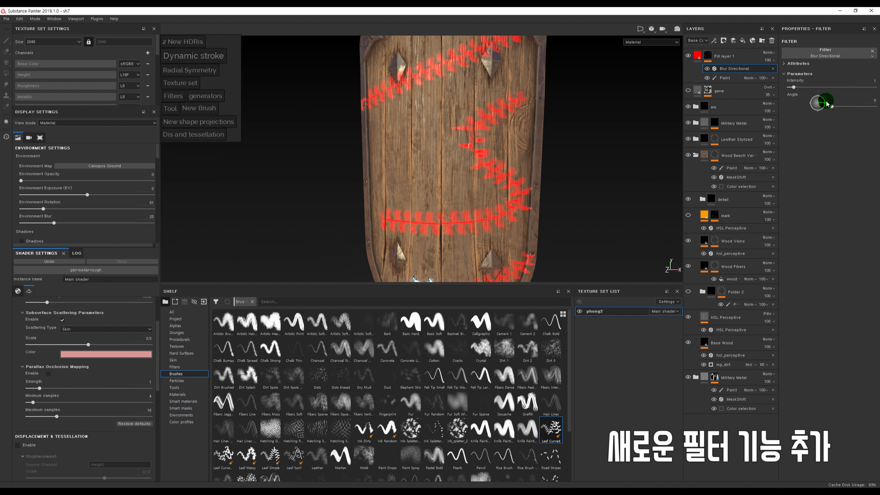
left_click_drag(823, 109, 815, 100)
left_click_drag(793, 87, 789, 87)
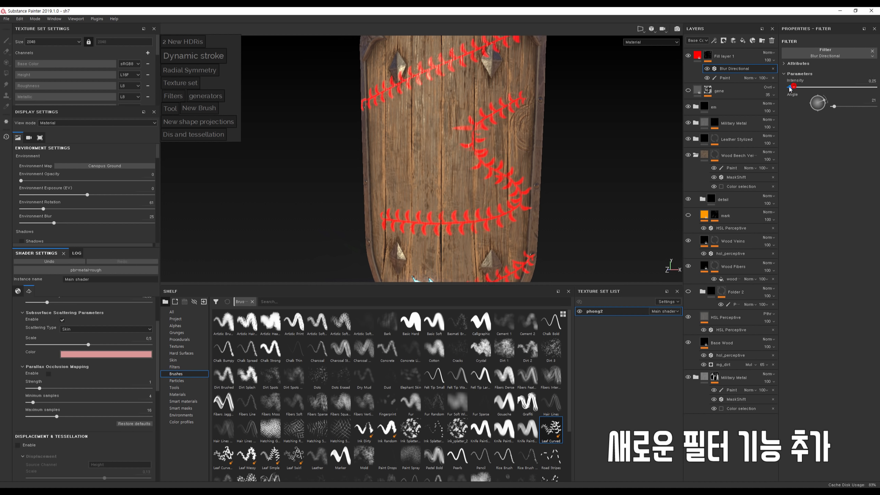
left_click(823, 101)
left_click_drag(820, 115, 819, 114)
left_click_drag(803, 86, 826, 111)
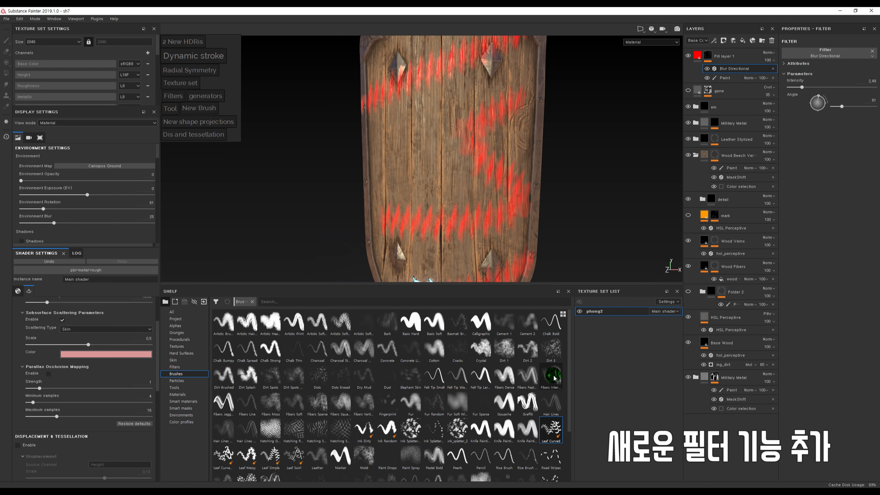
Replace the mask's Blur Directional filter with the Glow filter from the shelf.
left_click(196, 366)
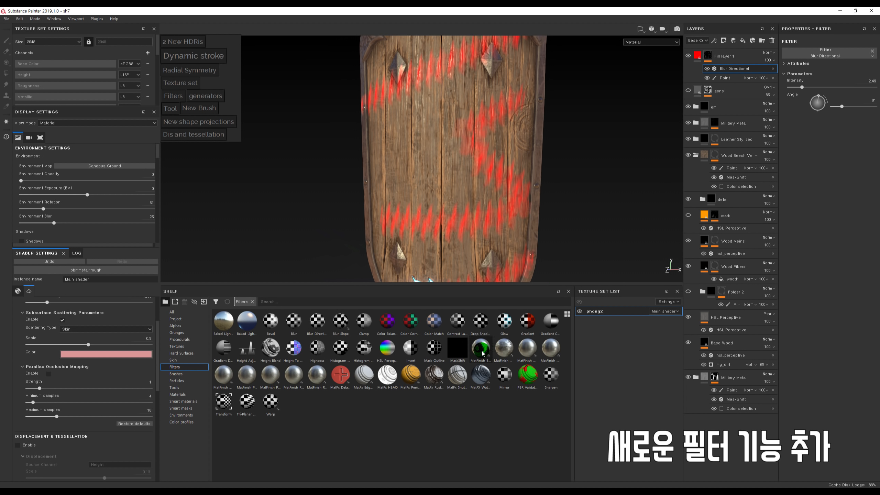
left_click(551, 348)
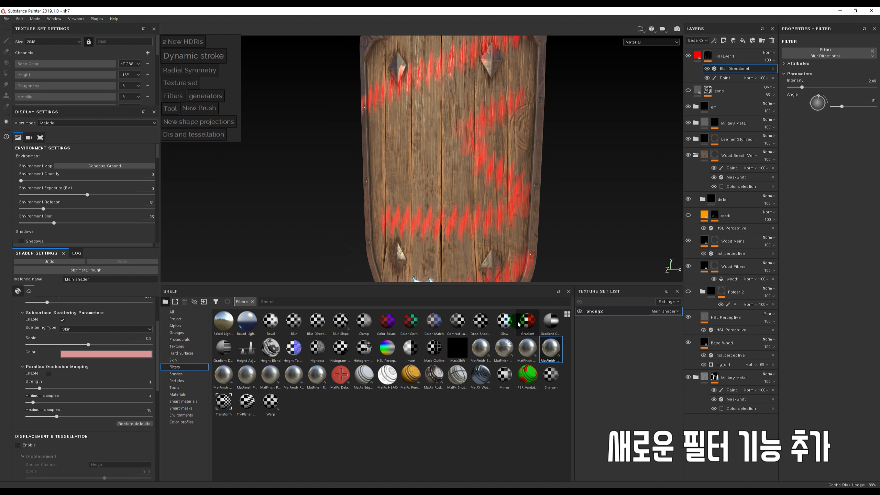
left_click_drag(504, 322, 789, 52)
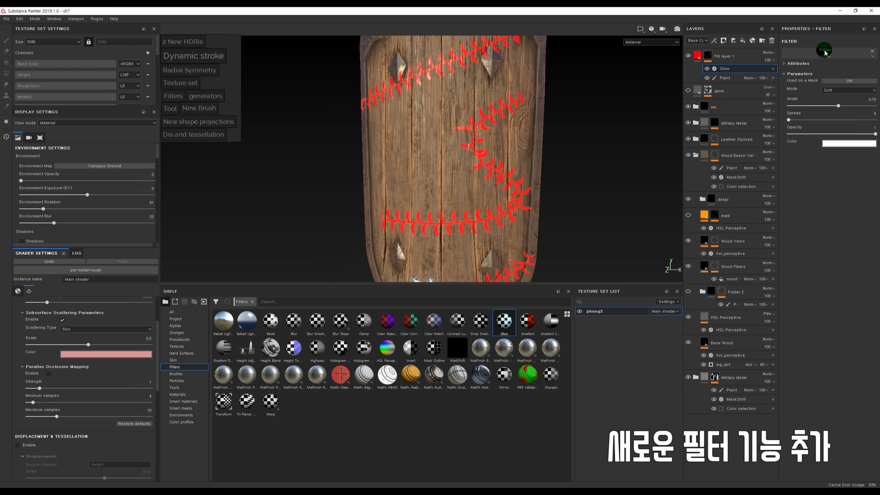
Set the Glow filter's width to 0.55, spread to 0.4, opacity to 0.64, and color to a very dark red.
left_click(838, 107)
left_click_drag(863, 106, 828, 134)
left_click(849, 145)
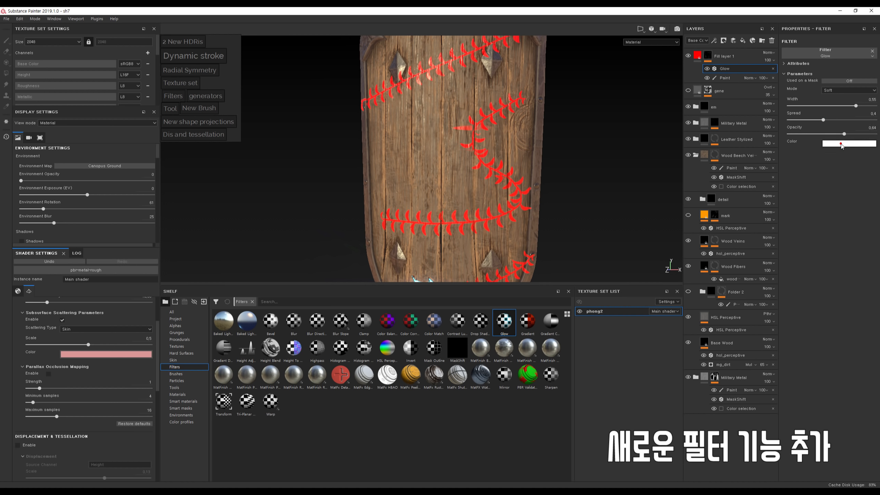
left_click(814, 196)
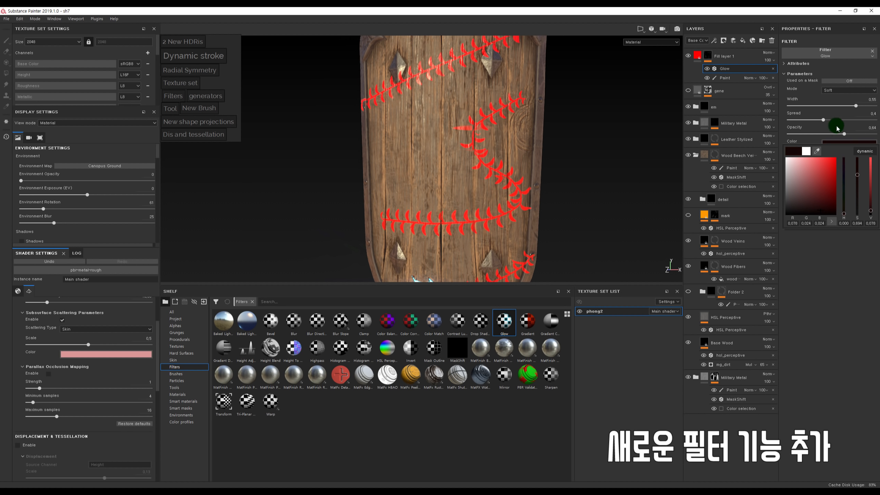
Switch the Glow mode to Precise, toggle Used on a Mask on and off, and set the width to about -0.49.
left_click(848, 90)
left_click(848, 104)
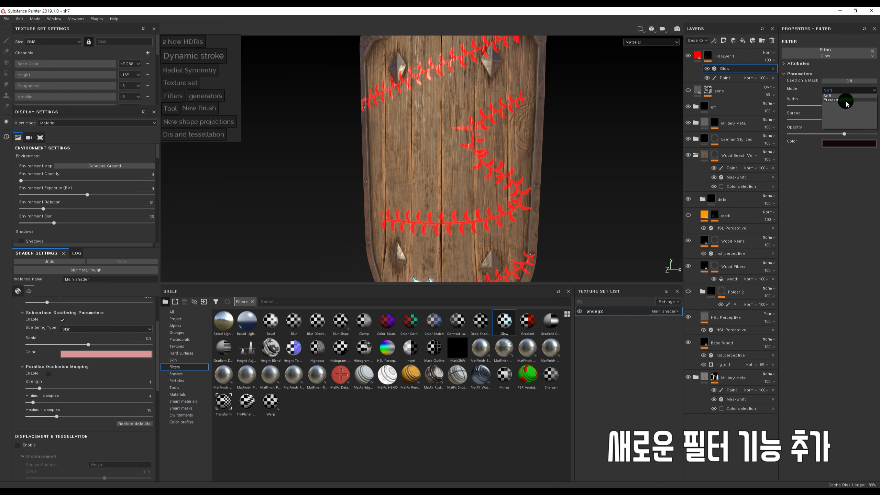
left_click_drag(856, 106, 847, 104)
left_click(849, 82)
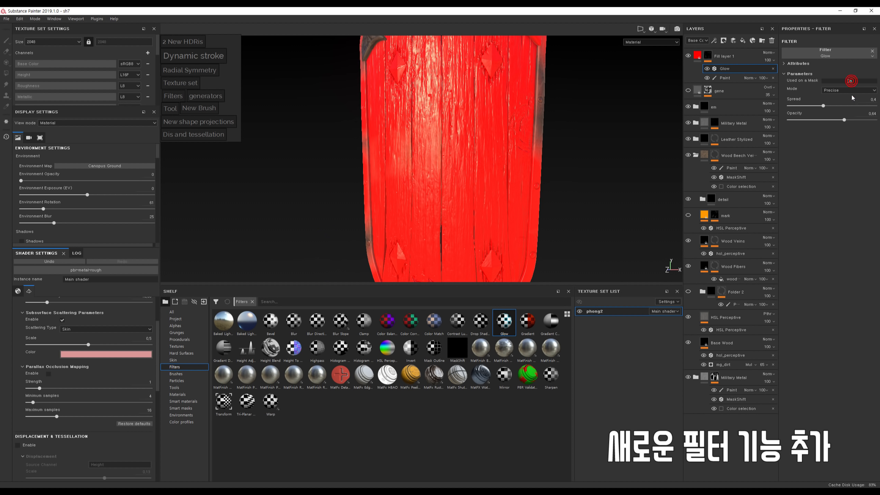
left_click(849, 81)
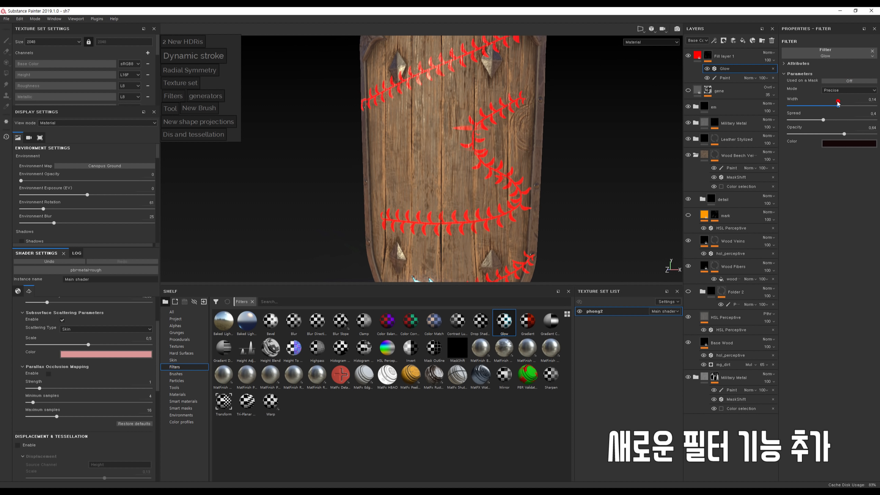
left_click(859, 110)
left_click_drag(865, 108, 810, 106)
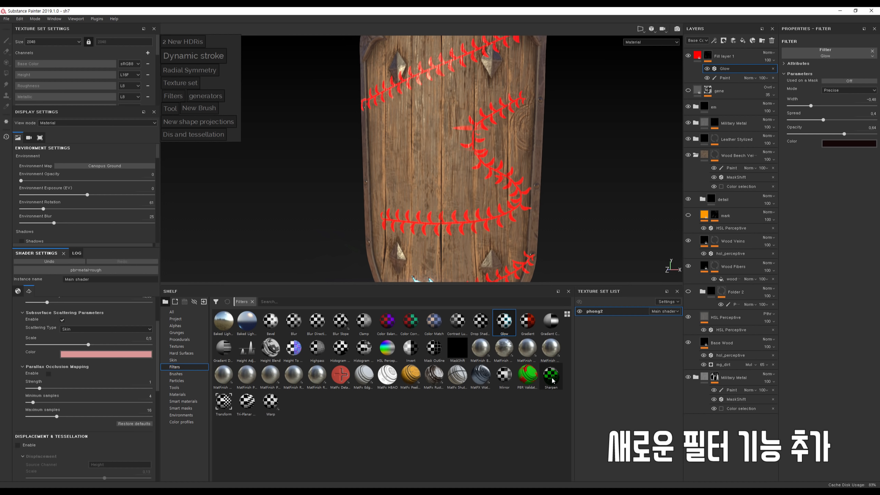
Try the MatFx Peel filter in place of Glow on the Fill layer 1 mask, and remove the empty filter.
left_click_drag(410, 374, 814, 57)
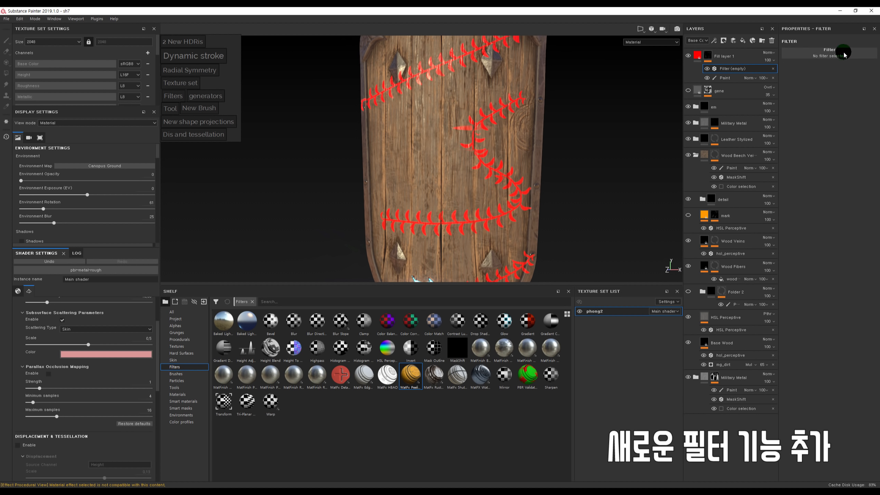
left_click(773, 68)
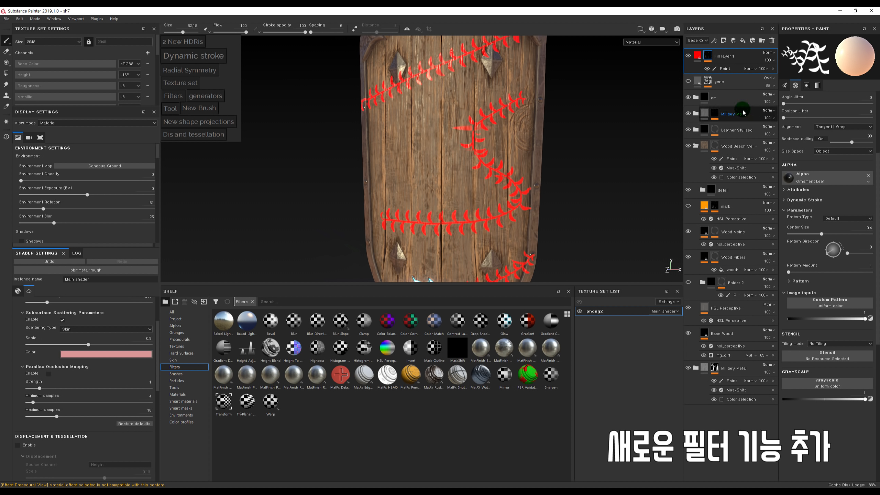
Add a second paint effect to the mask of Fill layer 1.
left_click(732, 59)
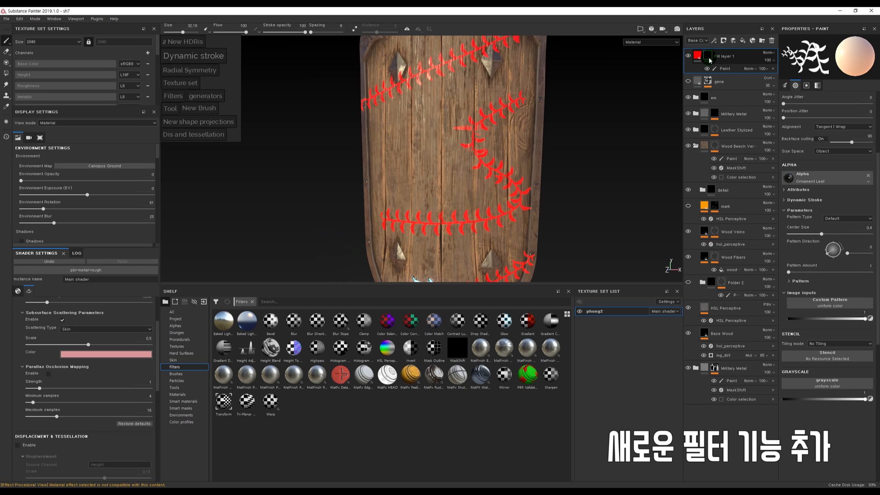
right_click(714, 58)
left_click(740, 190)
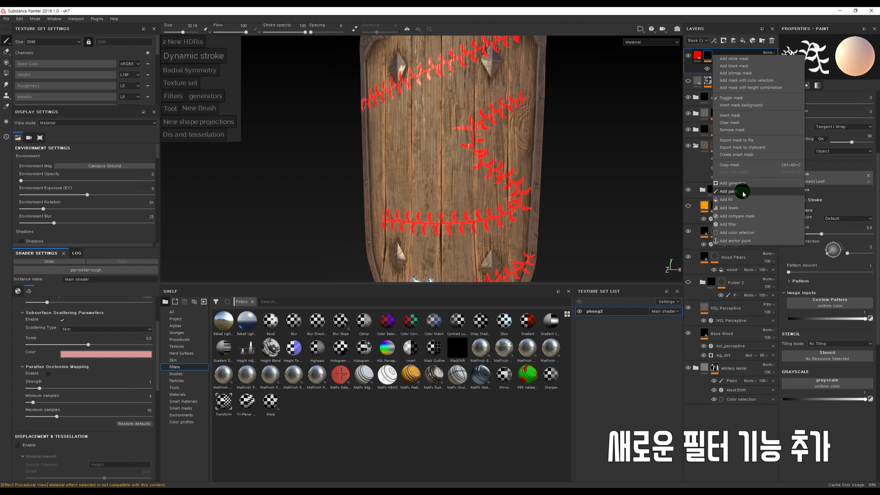
left_click(723, 70)
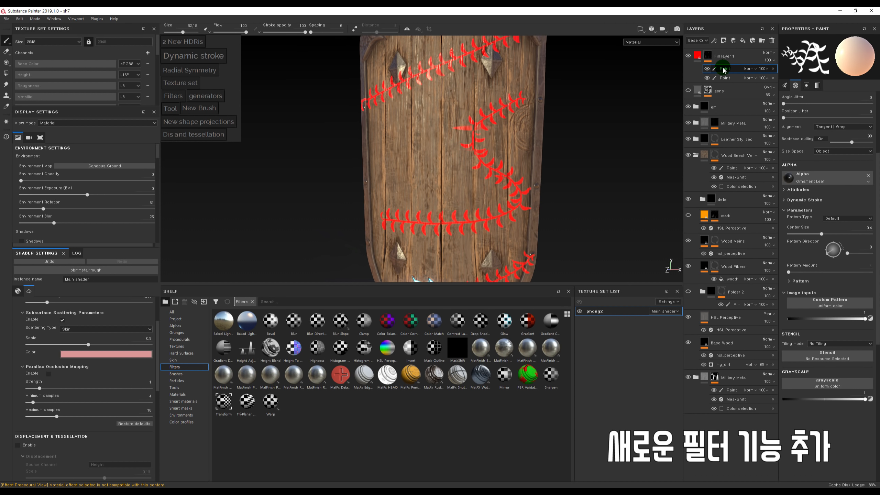
Try adding an empty filter above both paint effects on the Fill layer 1 mask.
right_click(709, 57)
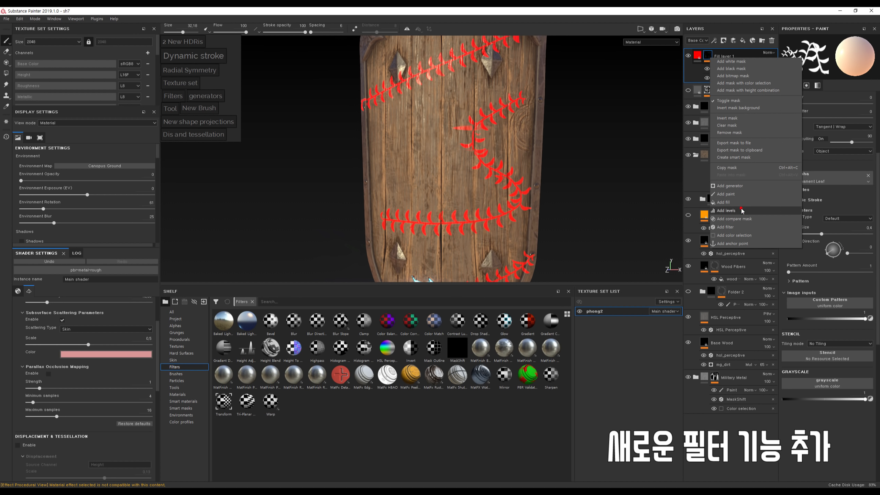
left_click(738, 228)
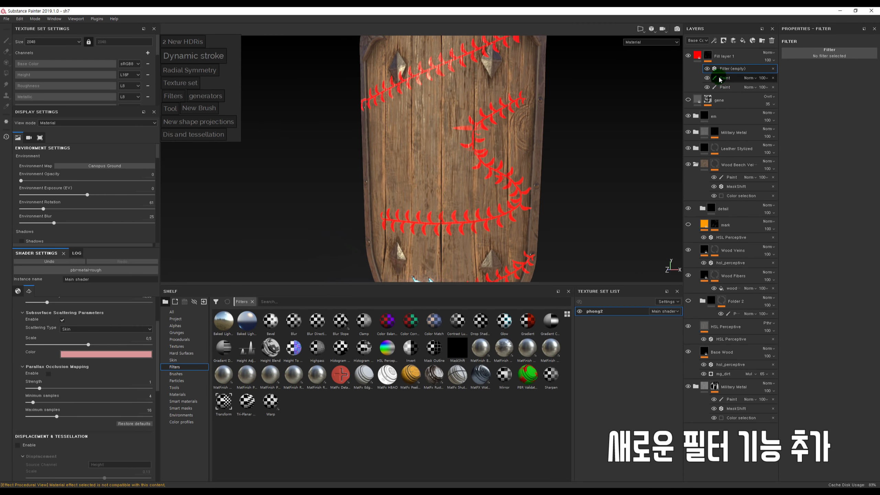
left_click(723, 77)
right_click(714, 61)
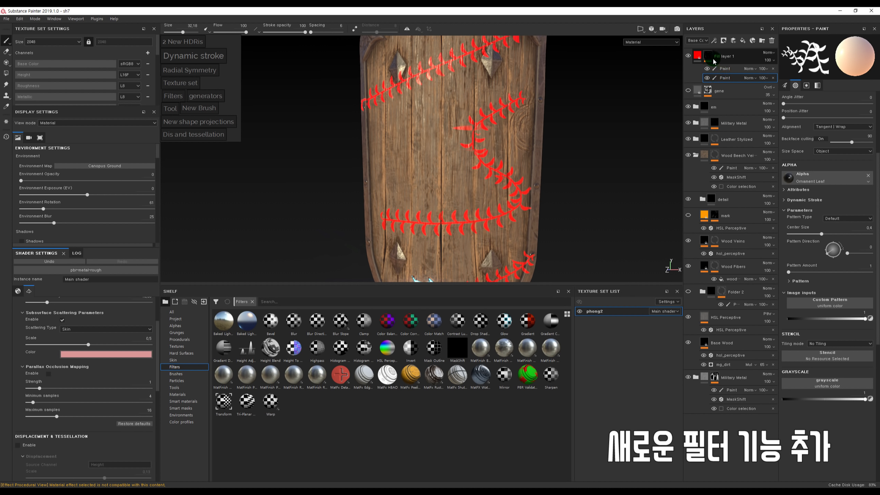
right_click(710, 58)
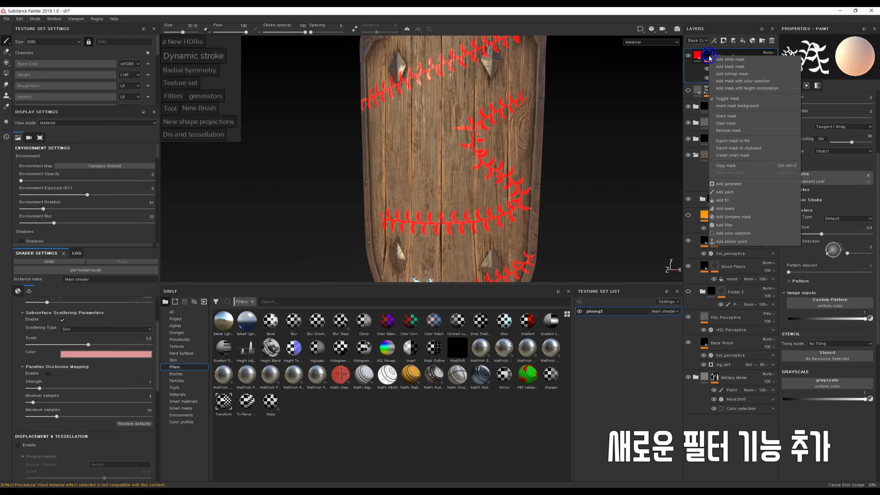
left_click(707, 74)
Insert an empty filter and a Levels effect between the two paint effects on the Fill layer 1 mask.
left_click(726, 78)
right_click(726, 78)
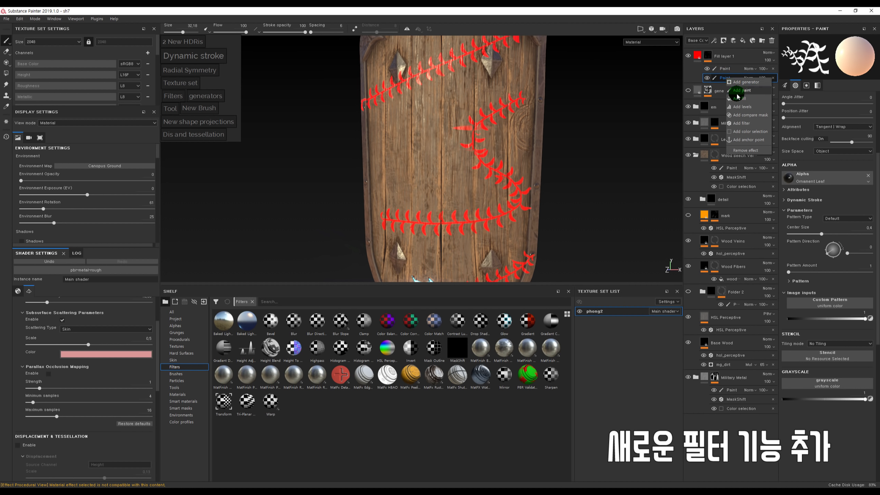
left_click(745, 124)
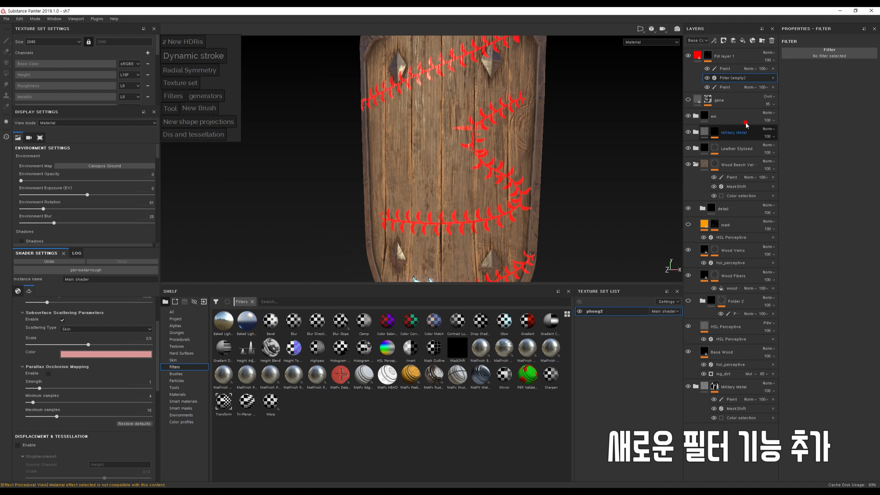
left_click(724, 87)
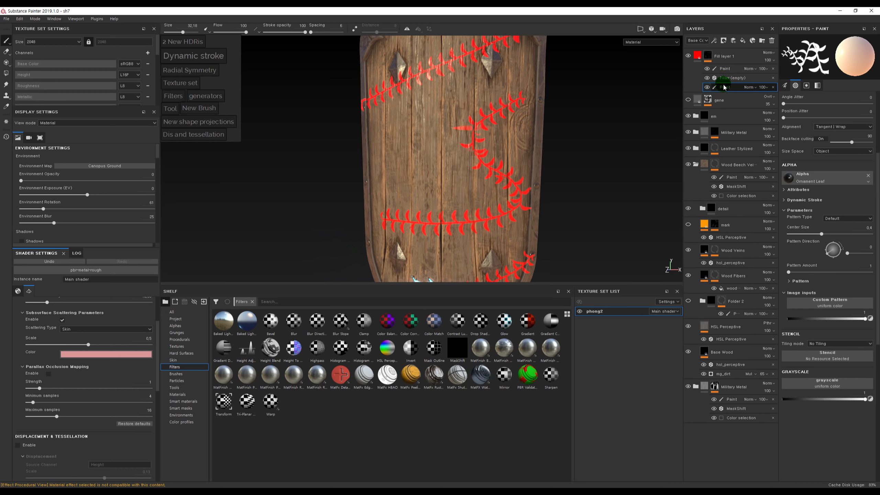
right_click(724, 87)
left_click(739, 109)
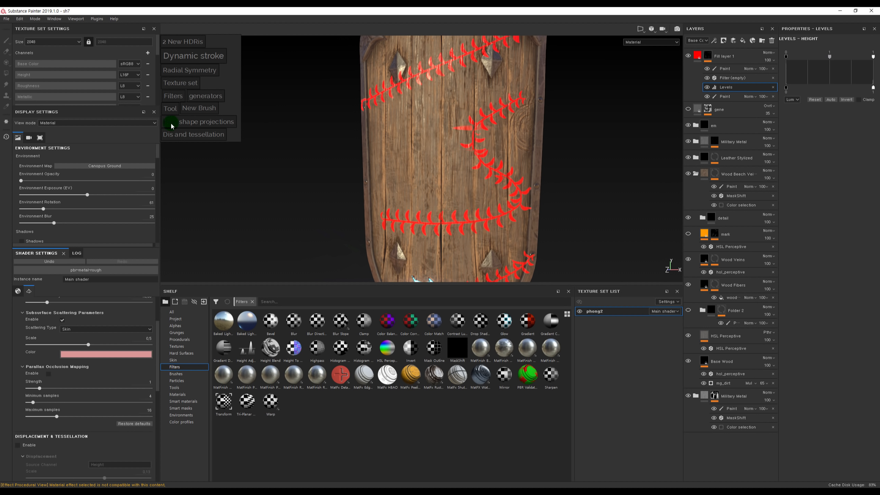
Add a new fill layer above Fill layer 1 and set its base color to golden yellow.
key("f")
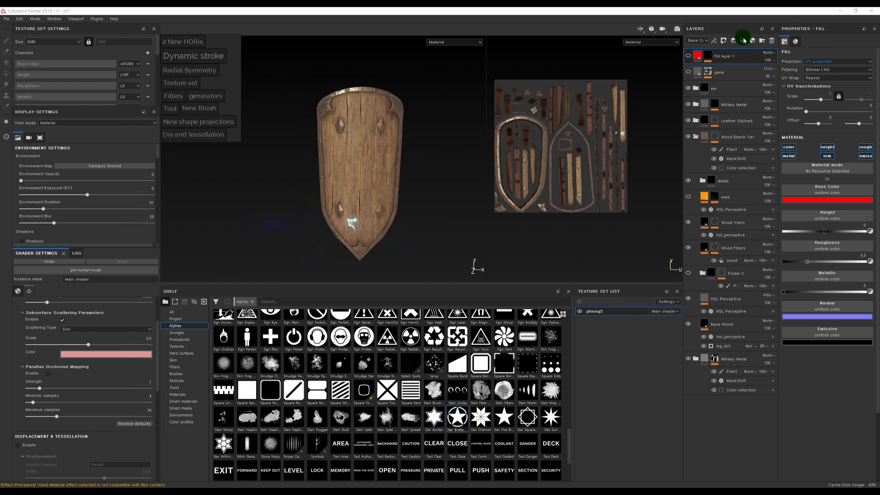
left_click(743, 40)
left_click(809, 201)
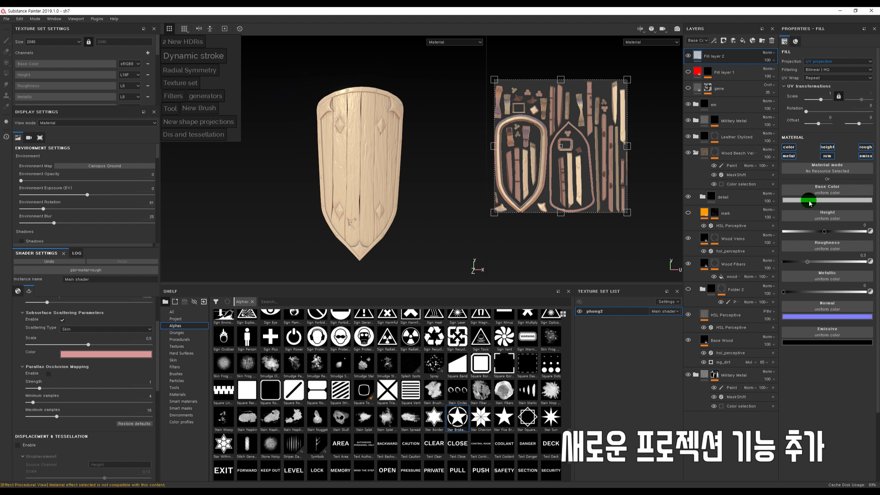
left_click(865, 210)
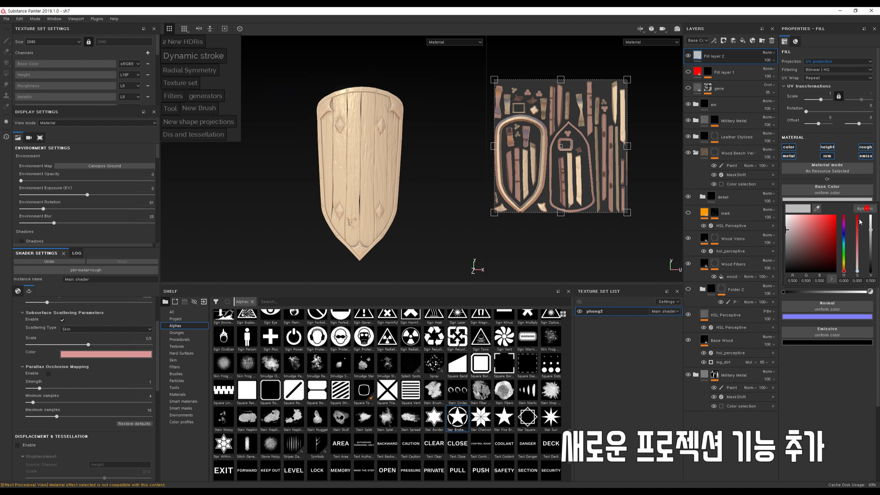
mouse_move(844, 232)
left_mouse_down()
mouse_move(843, 264)
mouse_move(834, 229)
left_mouse_up()
left_click_drag(848, 264, 847, 269)
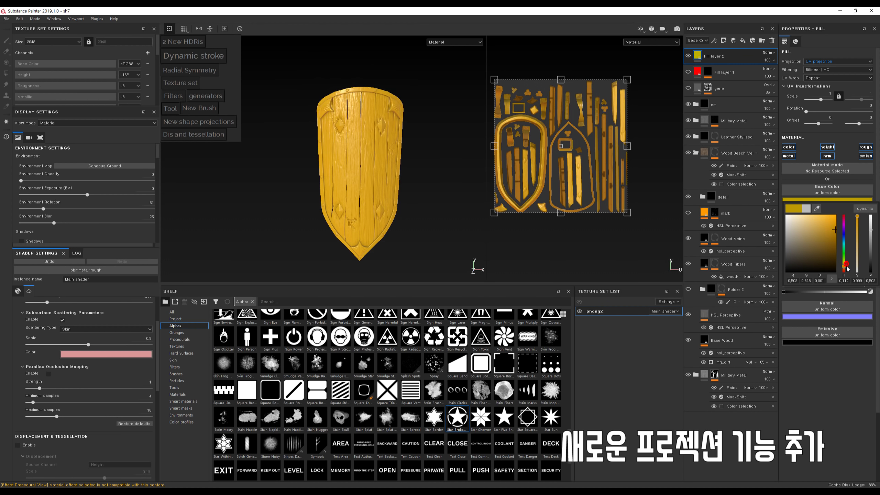
Add a black mask to the golden yellow fill layer and a fill effect to that mask.
right_click(700, 55)
left_click(710, 64)
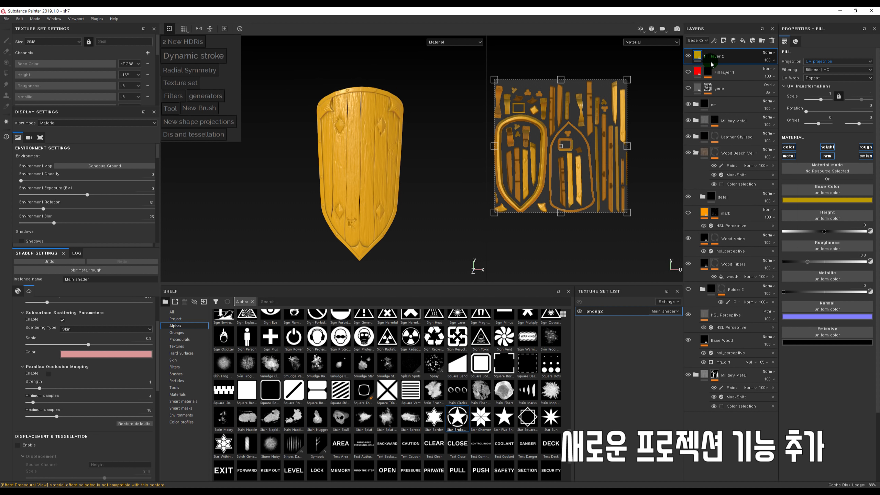
right_click(706, 55)
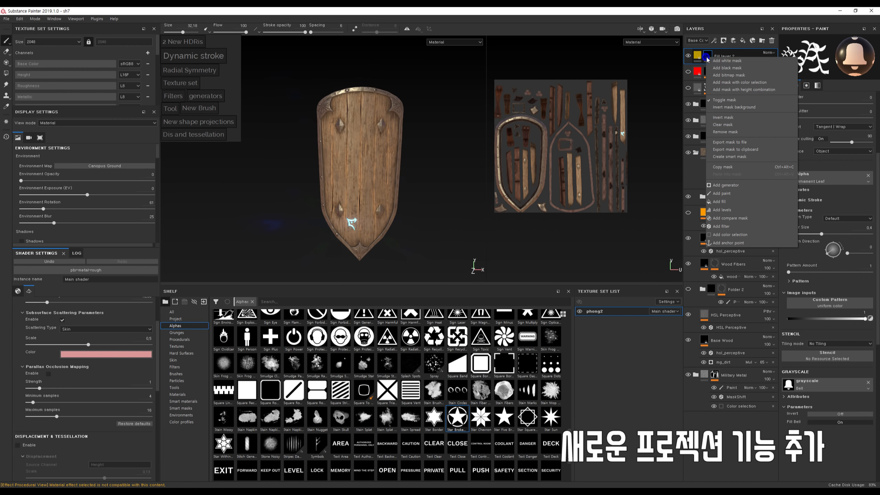
left_click(741, 204)
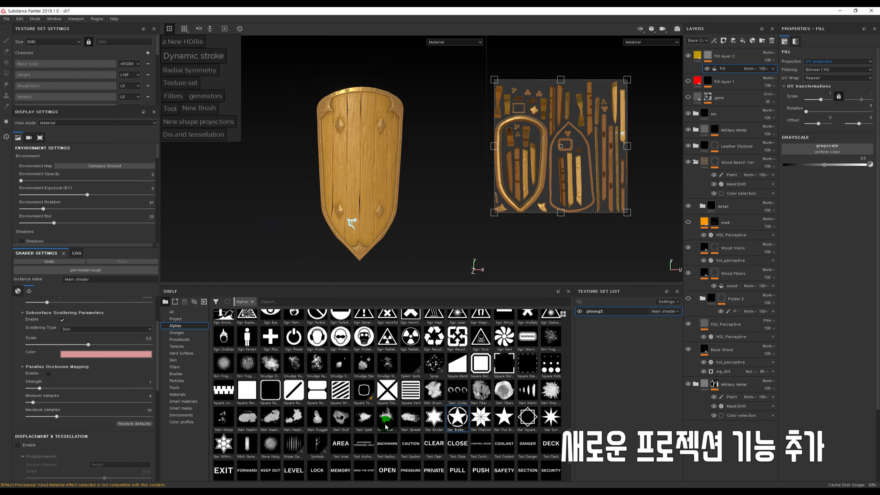
Assign the Star Broken Ring alpha from the shelf as the mask fill's grayscale.
scroll(385, 420, "up", 10)
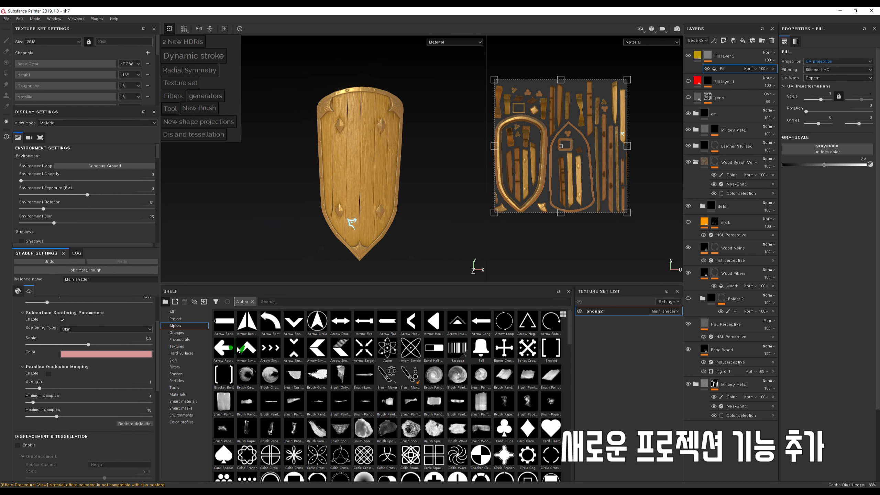
scroll(294, 360, "down", 10)
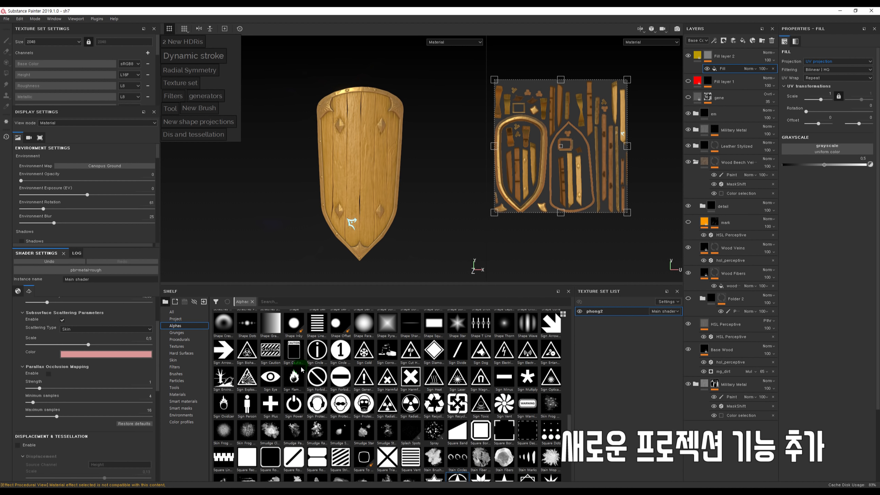
scroll(454, 398, "up", 3)
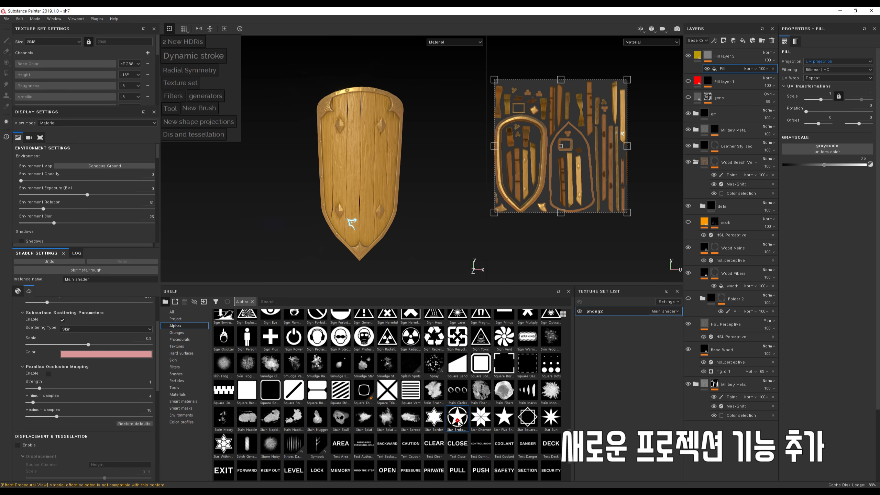
left_click_drag(457, 419, 838, 156)
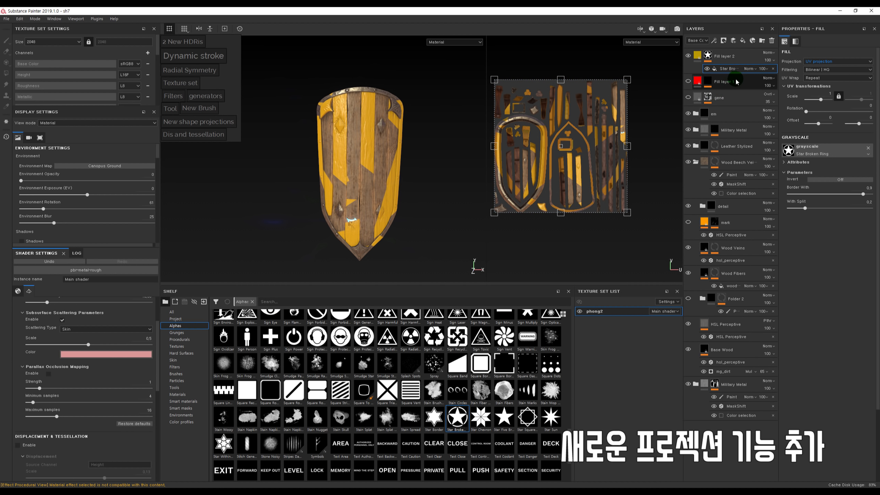
Switch the star fill's projection between Tri-planar and Planar to compare them, ending on Planar projection.
left_click(836, 62)
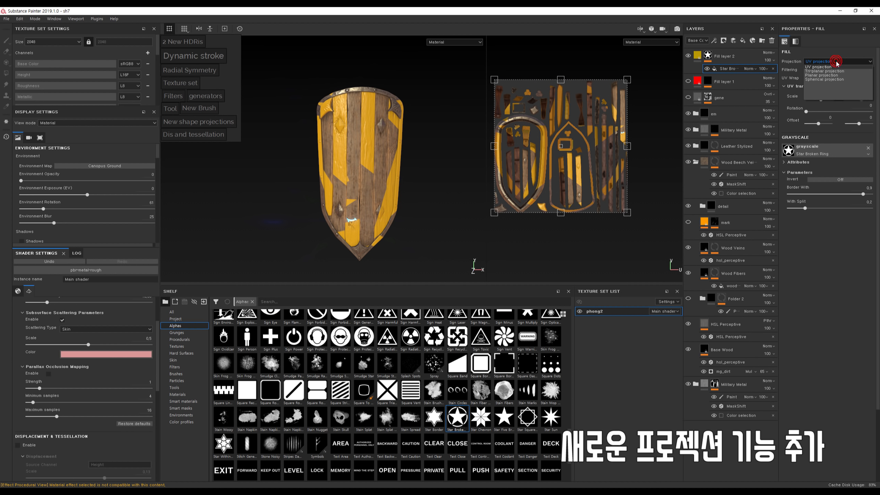
left_click(836, 71)
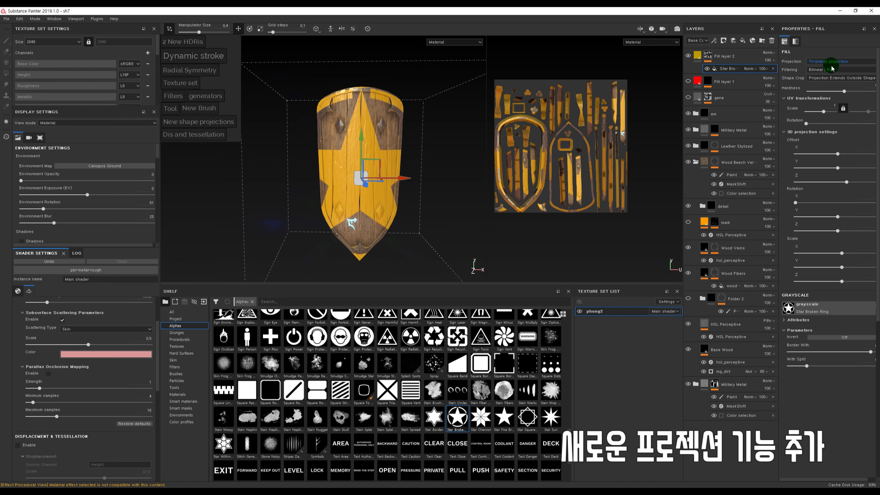
left_click(831, 63)
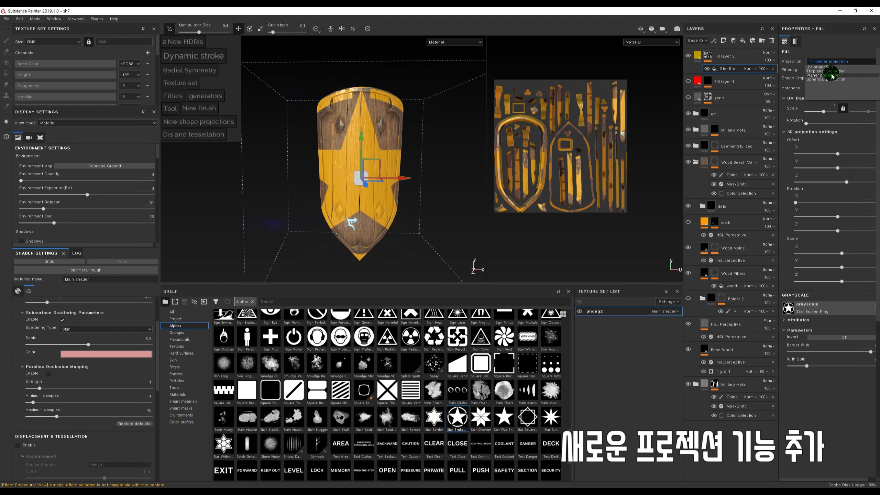
left_click(831, 75)
left_click(830, 63)
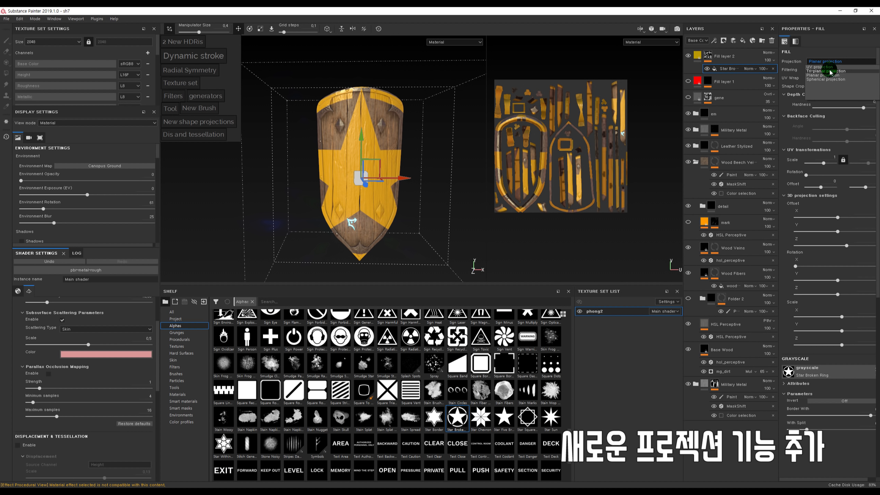
left_click(830, 71)
left_click(829, 60)
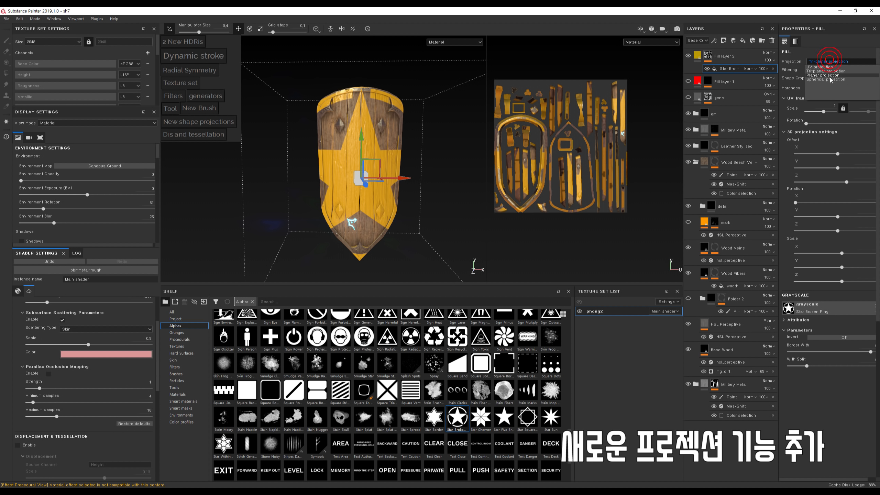
left_click(832, 75)
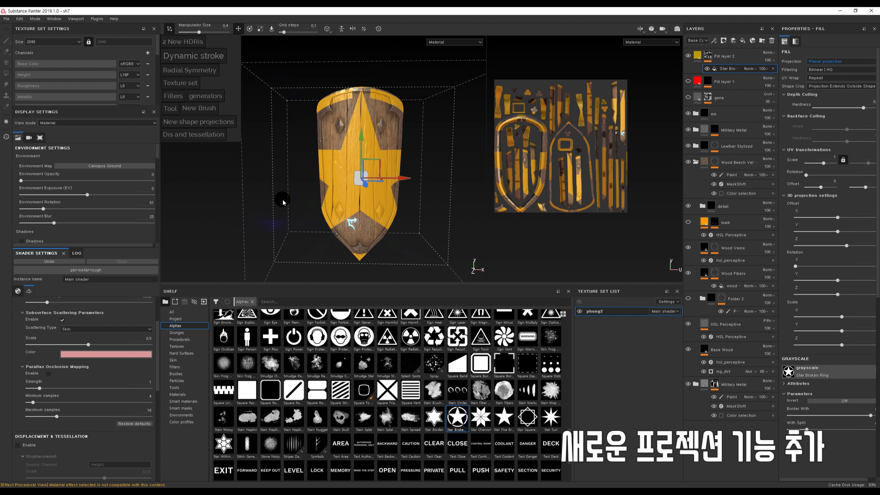
Scale the star's planar projection down uniformly on the shield to about 0.4.
right_click_drag(398, 168, 393, 143, "alt")
left_click_drag(392, 144, 416, 199, "alt")
left_click_drag(448, 153, 412, 144, "alt")
right_click_drag(412, 144, 429, 170, "alt")
left_click_drag(431, 170, 426, 171, "alt")
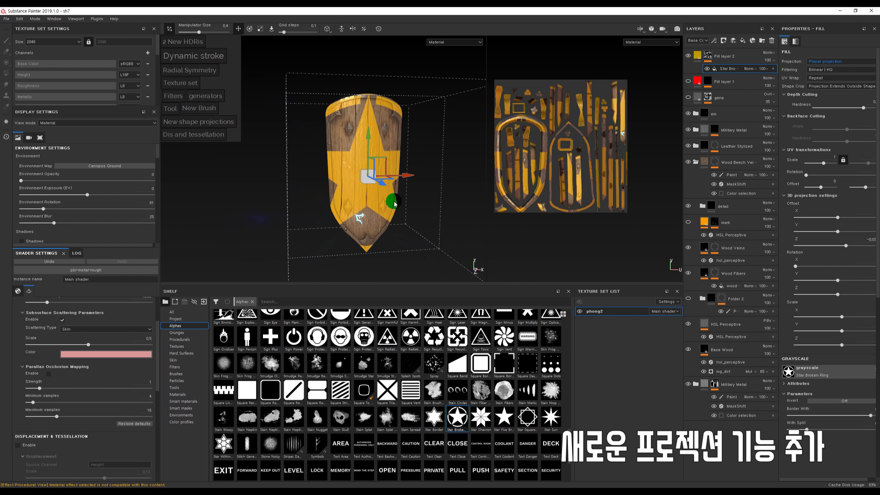
left_click_drag(422, 163, 437, 176, "alt")
key("r")
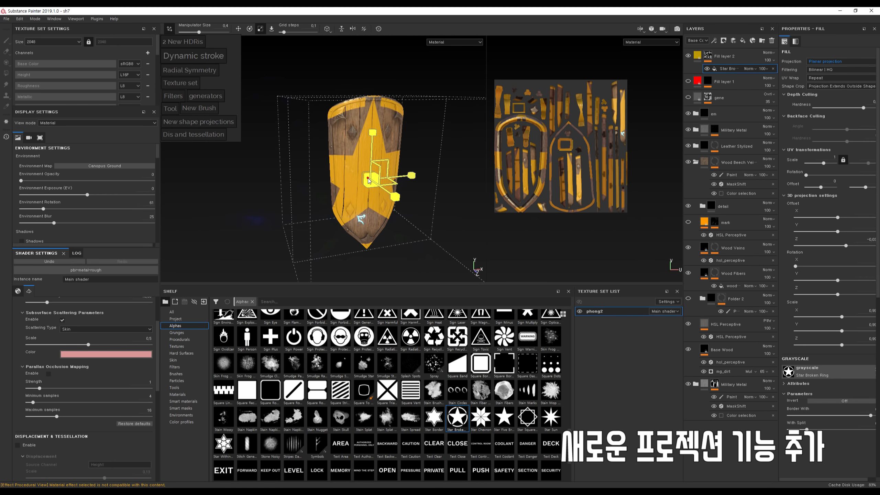
left_click_drag(369, 180, 346, 189)
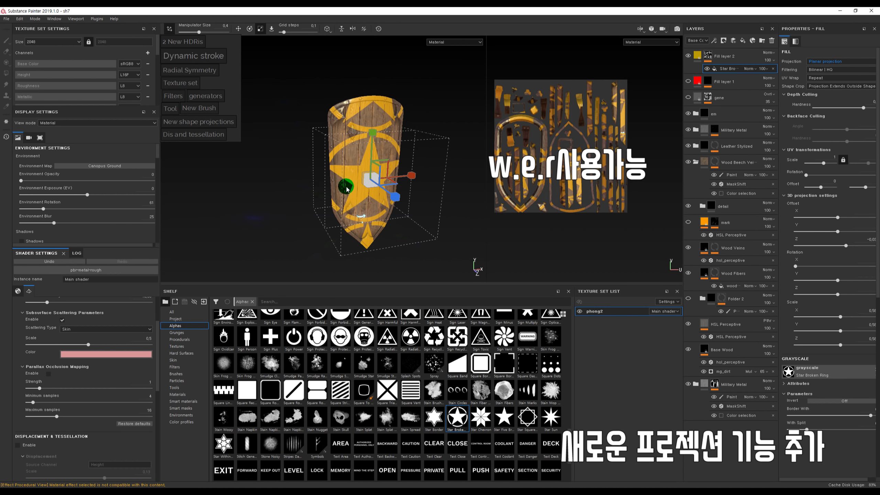
key("e")
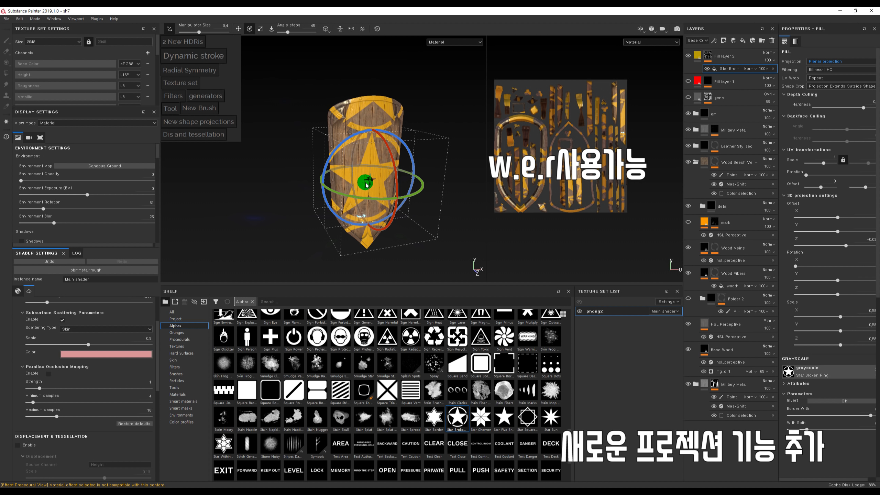
key("r")
left_click_drag(364, 183, 342, 184)
mouse_move(449, 165)
left_mouse_down("alt")
mouse_move(471, 159)
mouse_move(467, 168)
left_mouse_up("alt")
Set the star projection's UV Wrap to None and raise the single star up the shield to about 0.24 on Y.
left_click(834, 79)
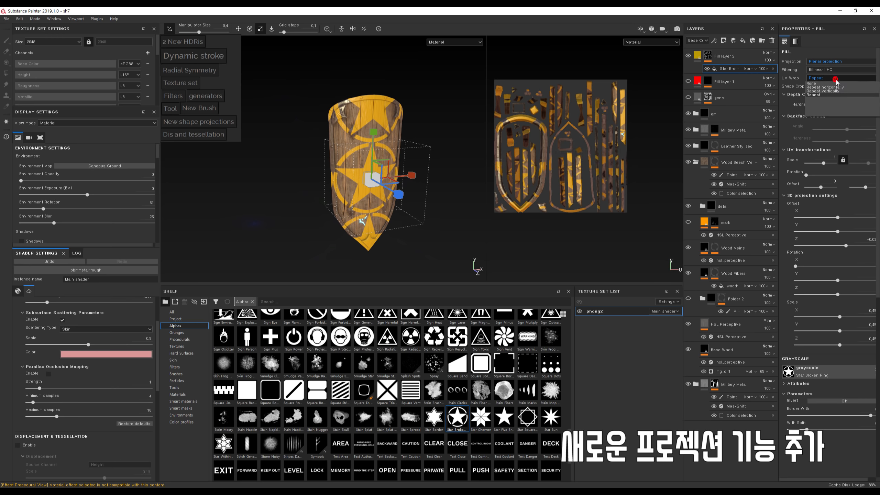
left_click(831, 84)
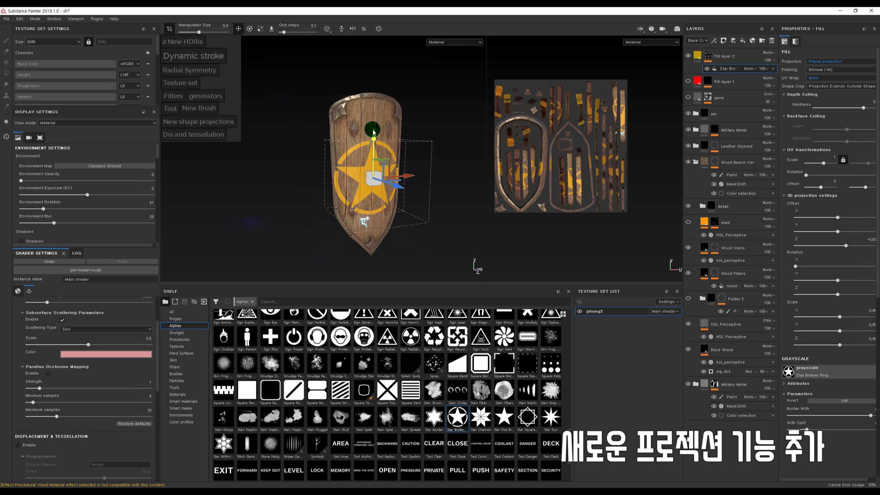
left_click_drag(376, 114, 376, 98)
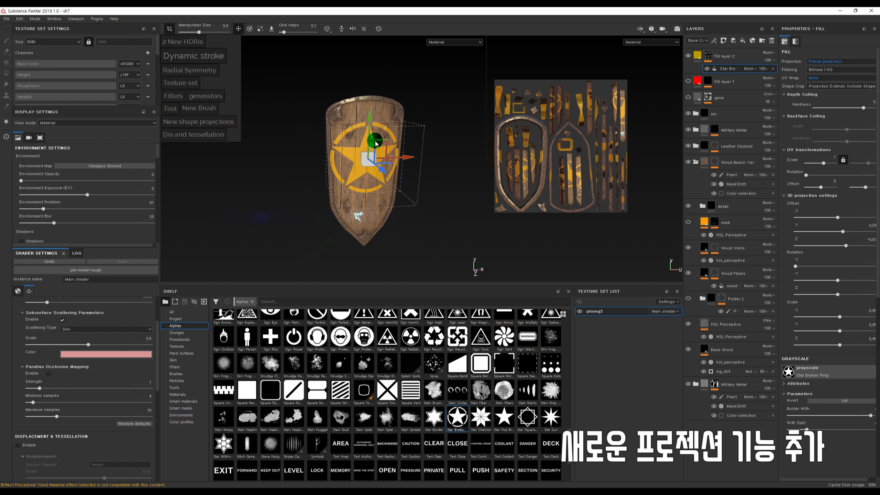
Scale the star projection down to about 0.35 and recentre it on the shield front at about 0.11 on Y.
left_click_drag(356, 162, 356, 163)
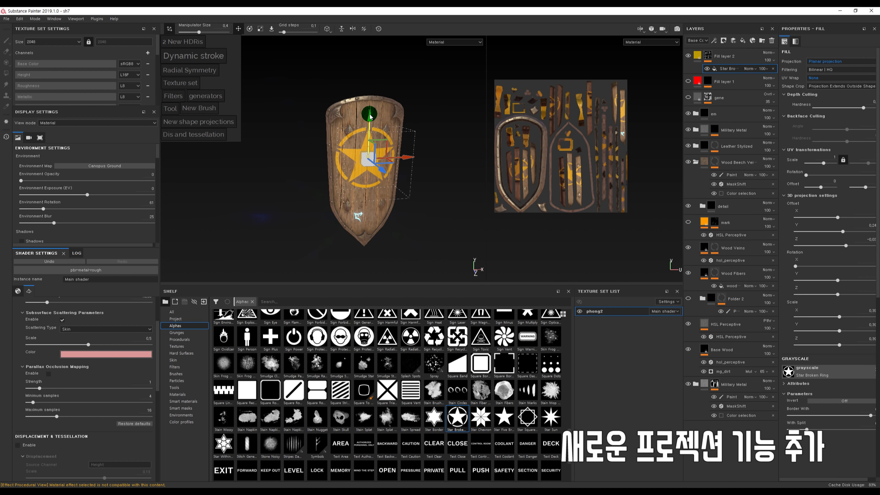
left_click_drag(370, 117, 370, 131)
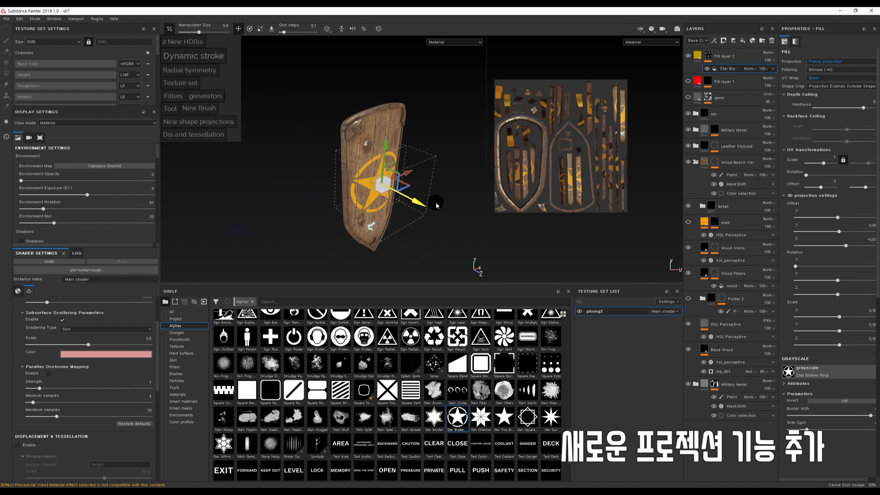
left_click_drag(365, 184, 358, 194)
left_click_drag(380, 160, 408, 176)
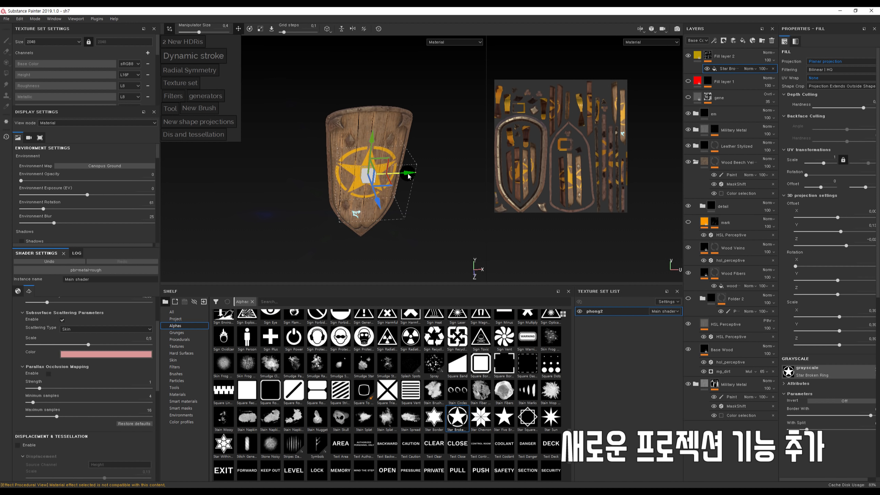
Select the content of Fill layer 2 and inspect the star up close on the shield.
scroll(449, 146, "up", 5)
left_click_drag(452, 141, 703, 58, "alt")
left_click(700, 55)
left_click_drag(310, 115, 376, 84, "alt")
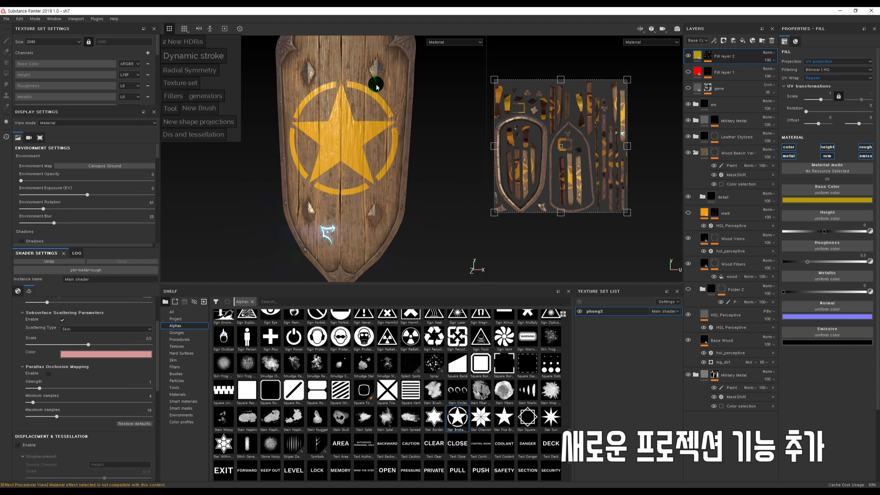
scroll(379, 86, "up", 3)
middle_click_drag(382, 88, 462, 110, "alt")
left_click(722, 58)
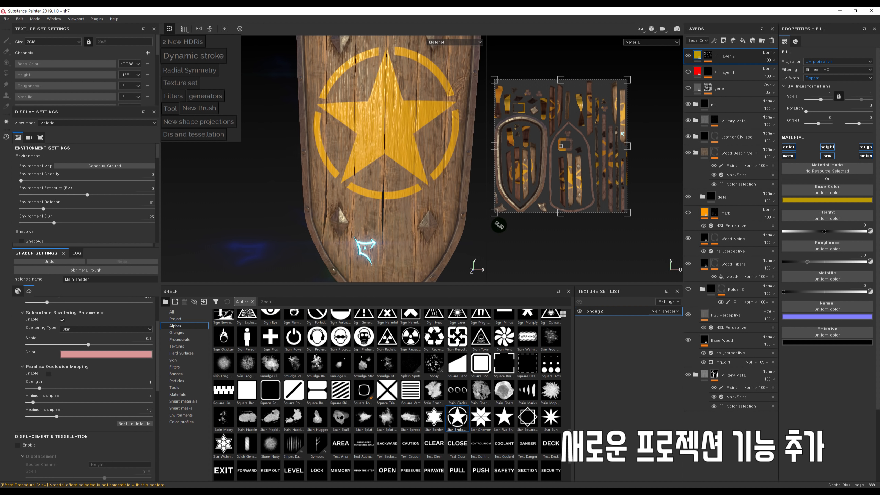
Show only the 3D view, enlarge the viewport by shrinking the shelf, and frame the shield.
key("F2")
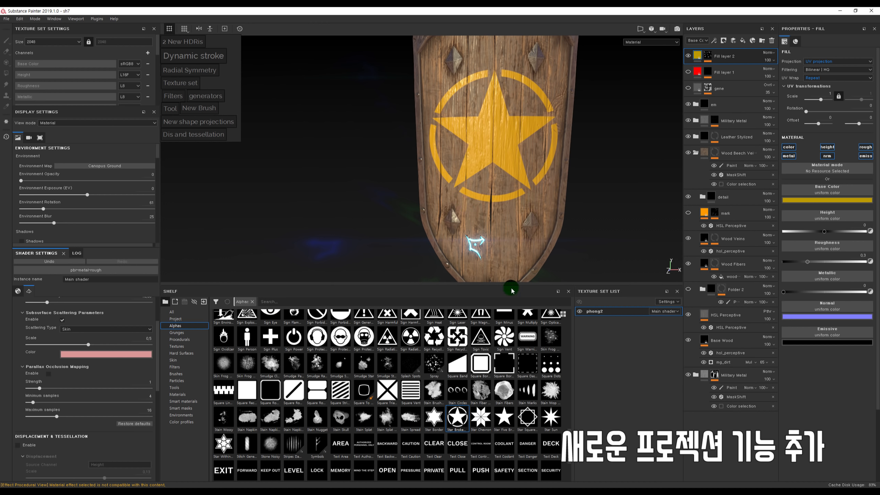
left_click_drag(510, 285, 540, 370)
right_click_drag(558, 214, 529, 189, "alt")
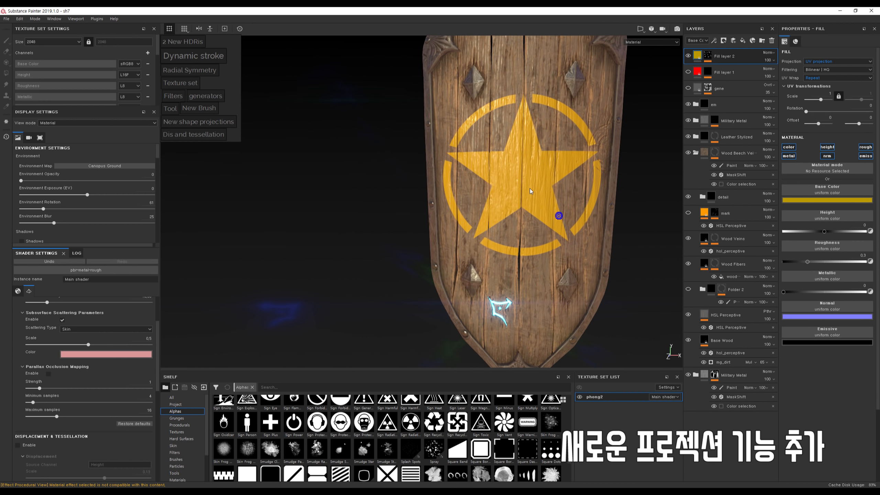
middle_click_drag(529, 188, 457, 198, "alt")
mouse_move(478, 205)
left_mouse_down("alt")
mouse_move(475, 185)
mouse_move(471, 212)
left_mouse_up("alt")
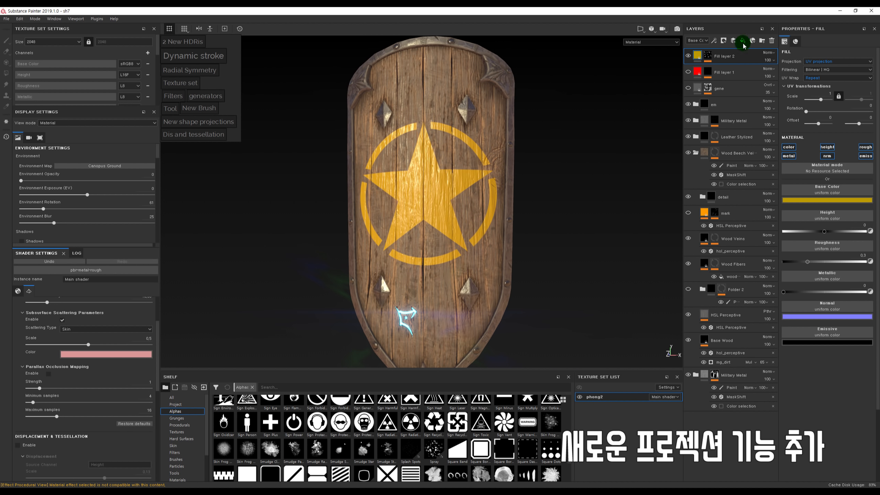
Restrict the star's fill layer to the color channel only and rename the layer mark.
left_click(827, 149)
left_click(827, 156)
left_click(788, 156)
left_click(871, 148)
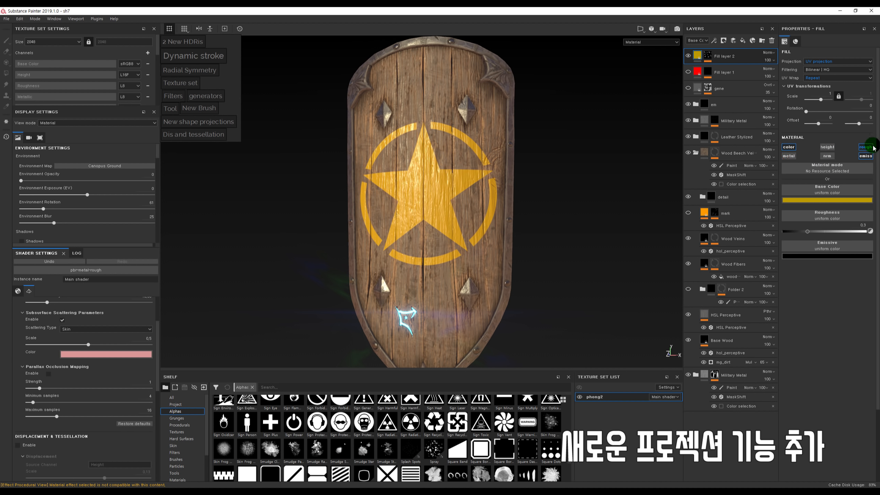
left_click(865, 156)
scroll(577, 246, "up", 6)
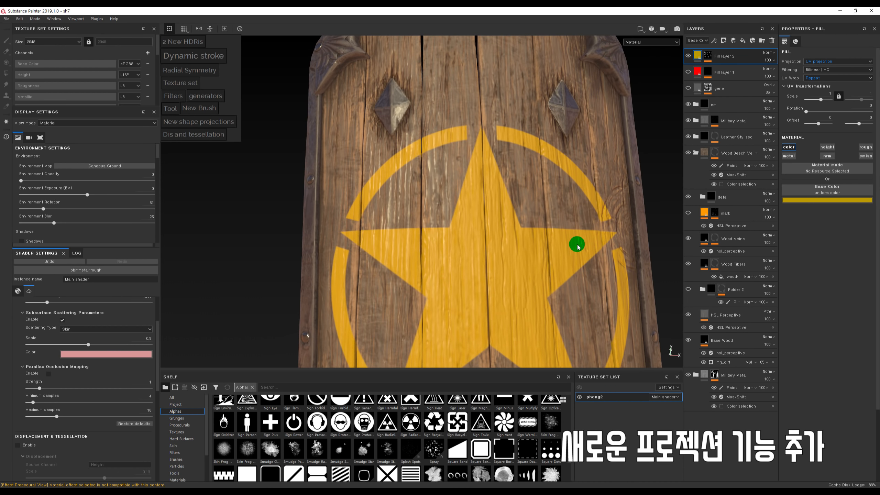
middle_click_drag(577, 246, 555, 212)
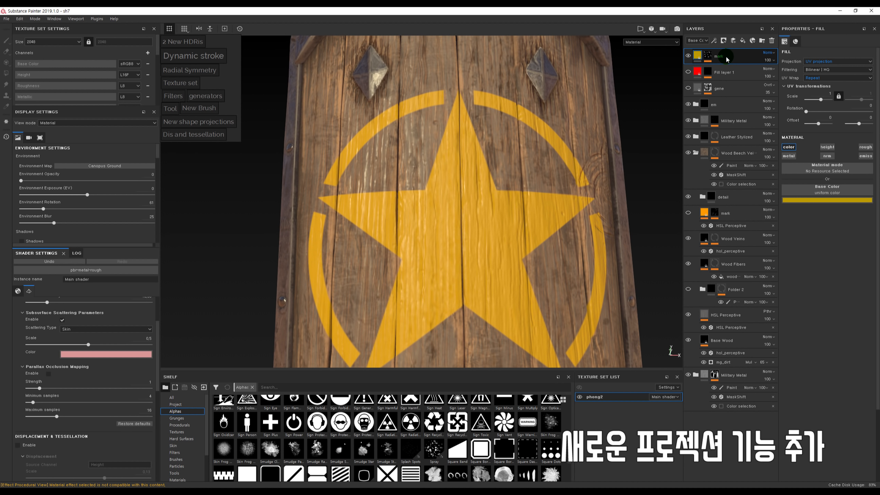
Try different blending modes on the star's mark layer, ending on Soft light.
left_click(768, 52)
left_click(770, 56)
scroll(769, 56, "down", 2)
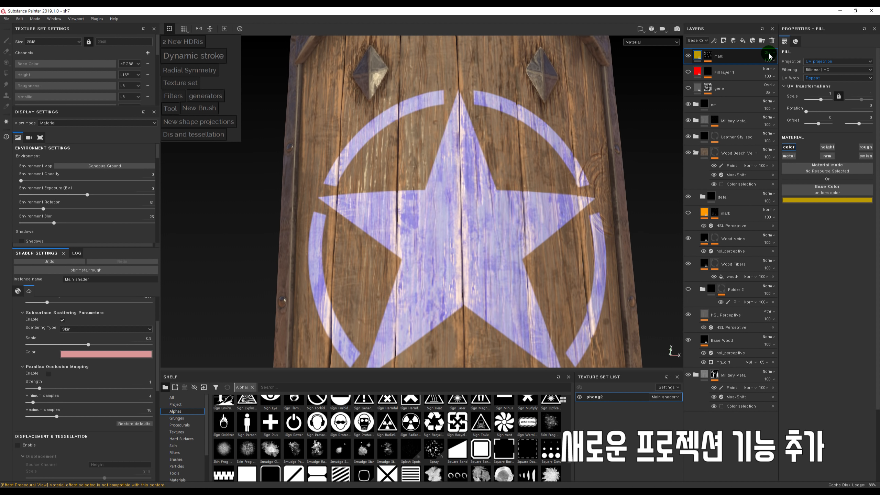
scroll(769, 56, "down", 2)
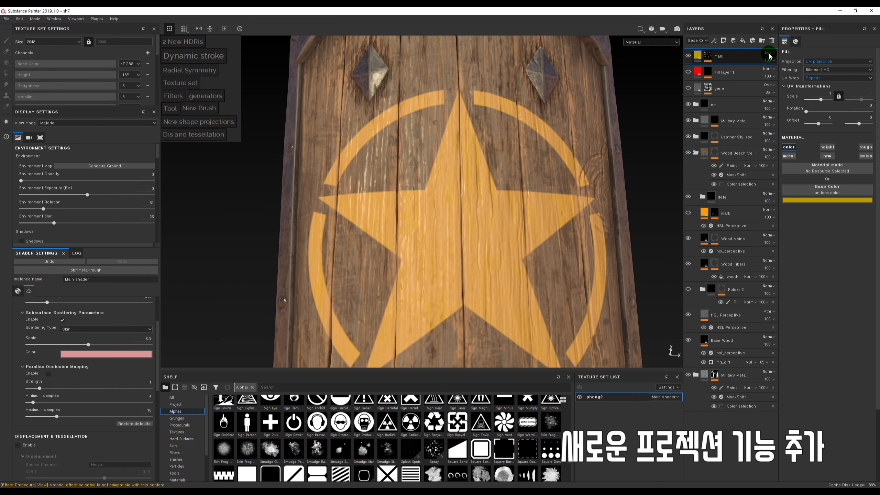
scroll(770, 56, "down", 3)
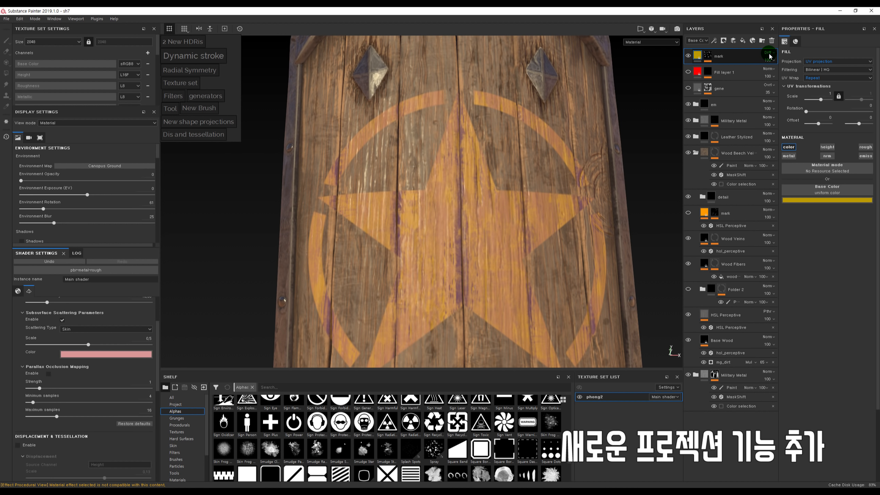
scroll(769, 56, "down", 1)
scroll(769, 56, "up", 1)
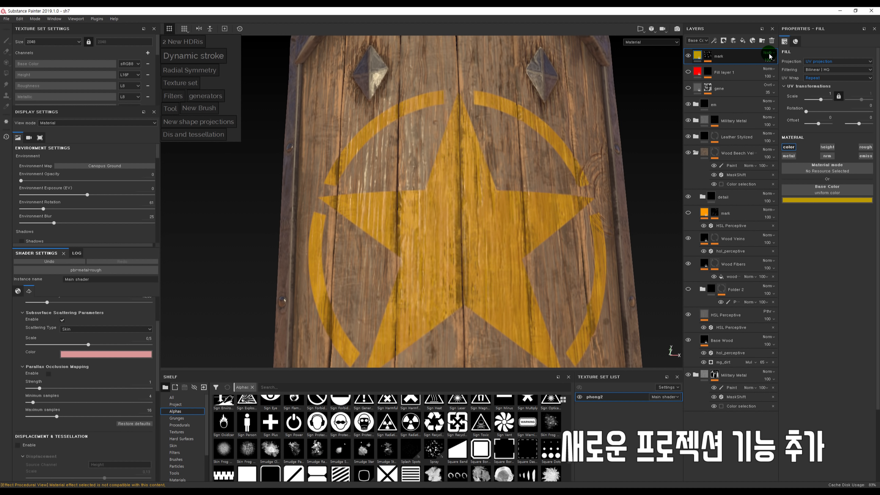
scroll(769, 56, "up", 4)
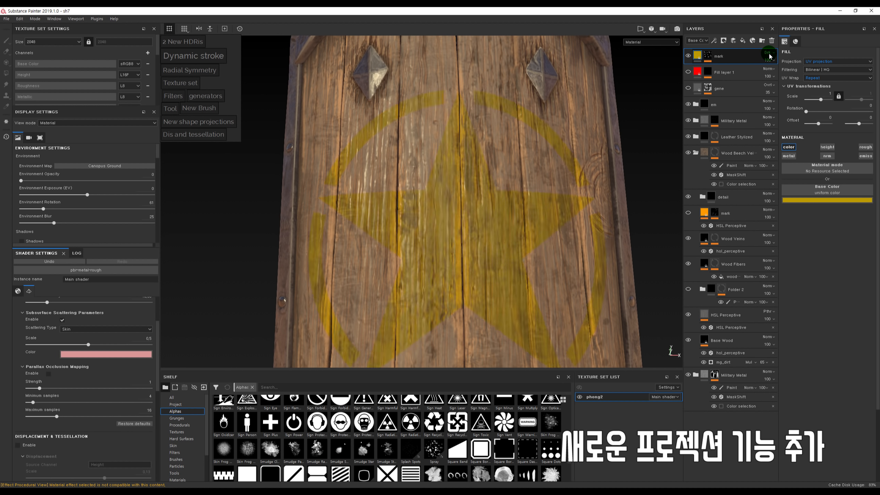
scroll(769, 56, "up", 4)
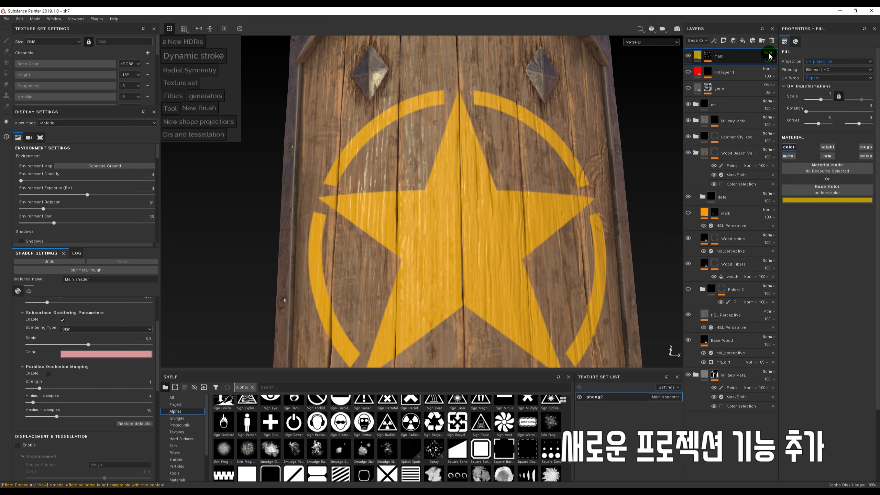
left_click(770, 56)
left_click(774, 190)
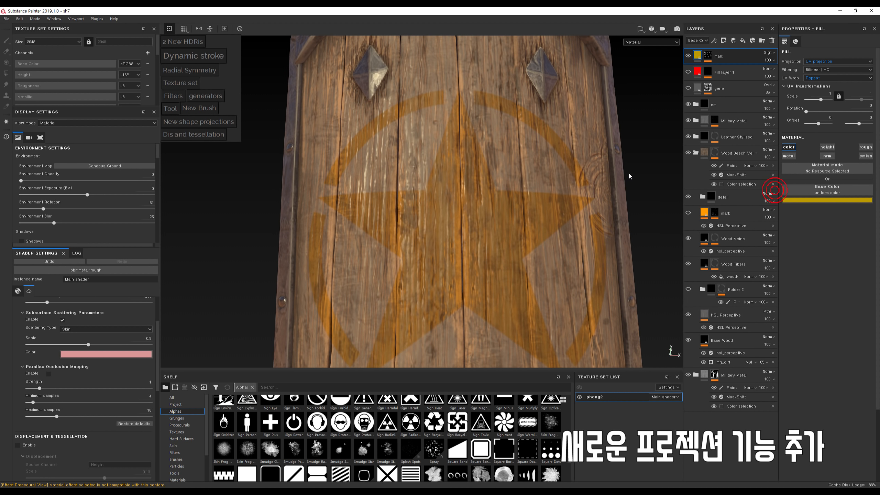
left_click_drag(629, 176, 582, 175, "alt")
Set the mark layer's blending mode to Passthrough and add an HSL Perceptive filter to the layer.
left_click(770, 52)
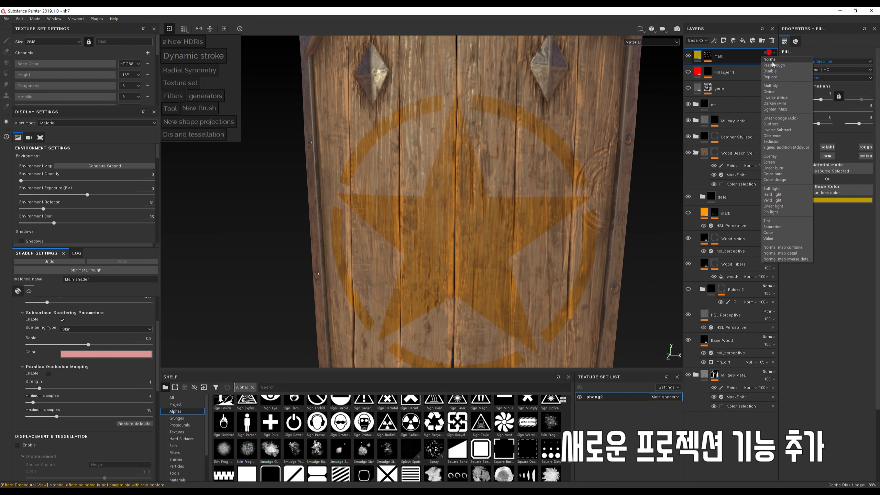
left_click(773, 65)
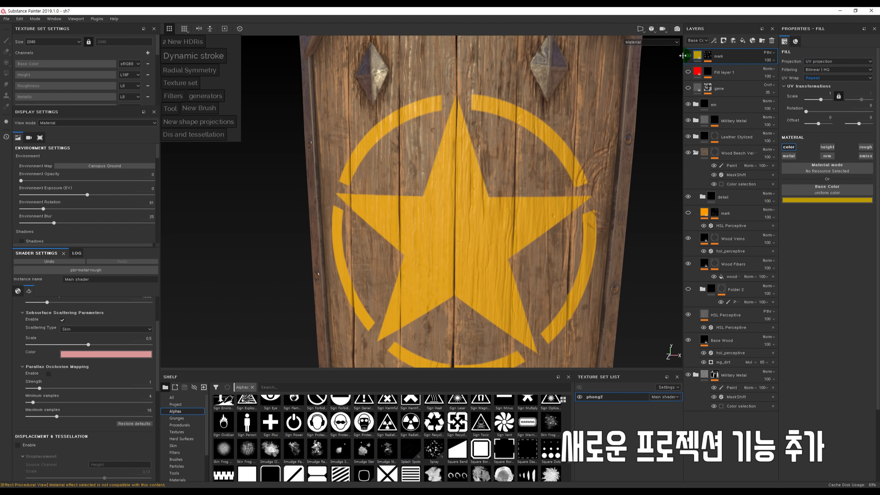
right_click(687, 55)
left_click(745, 230)
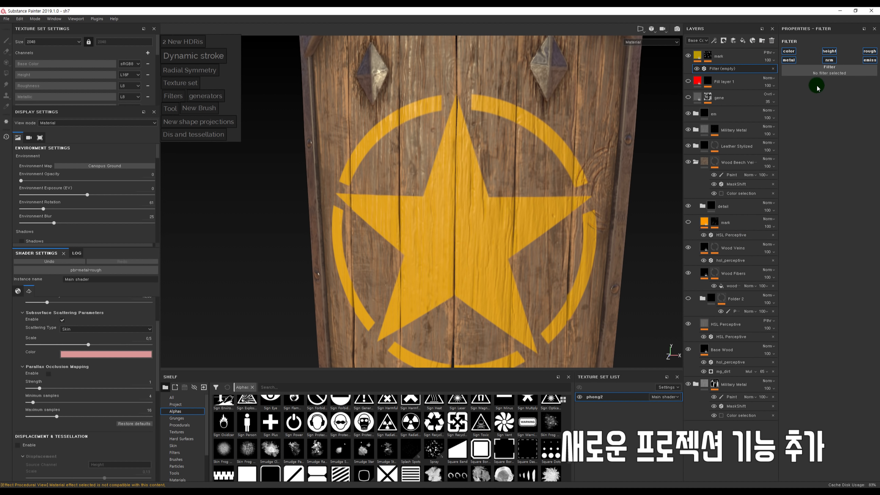
left_click(817, 88)
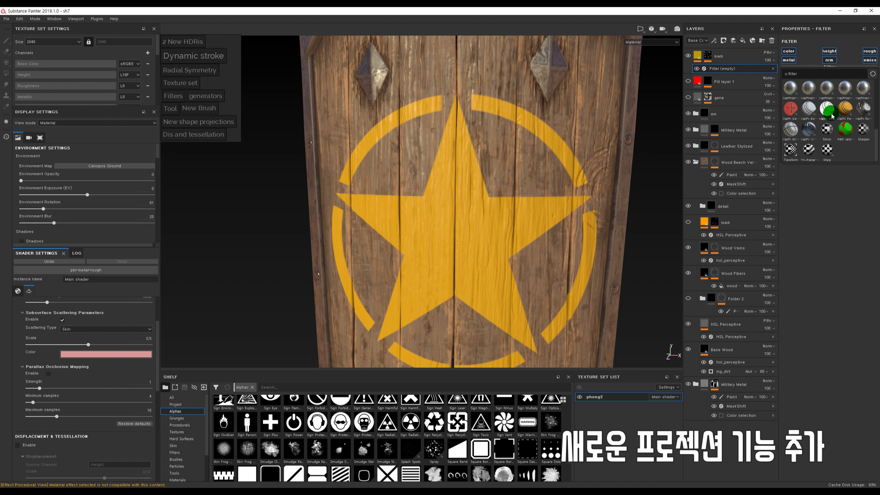
left_click(831, 115)
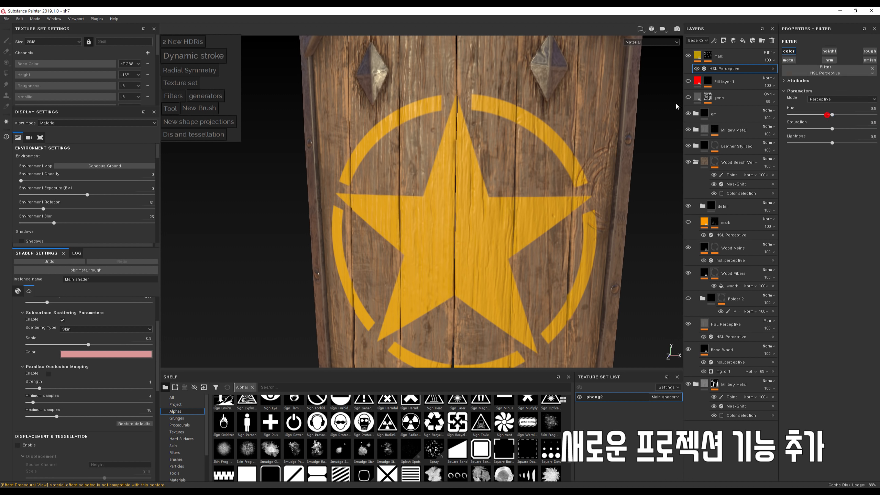
Move the star's mark layer directly below the detail folder and check how the wood details cover the star.
left_click(699, 60)
left_click_drag(698, 59, 731, 210)
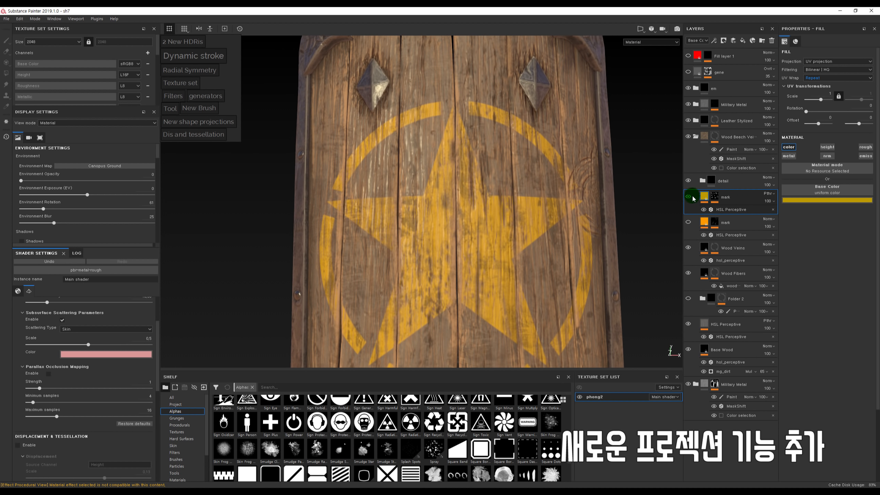
left_click(688, 197)
left_click(719, 180)
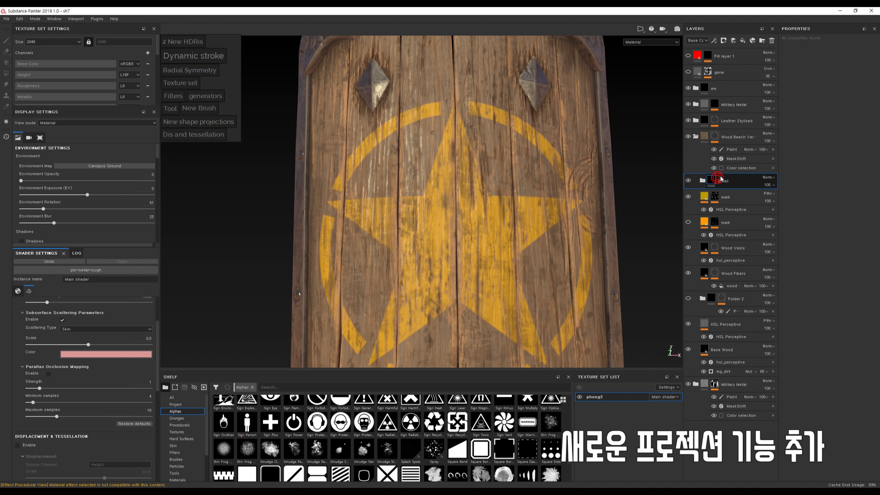
left_click(687, 200)
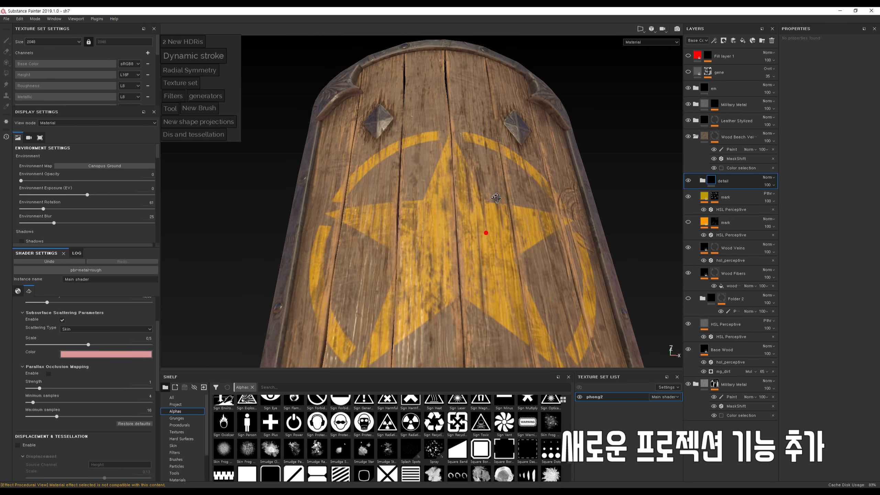
scroll(530, 156, "up", 1)
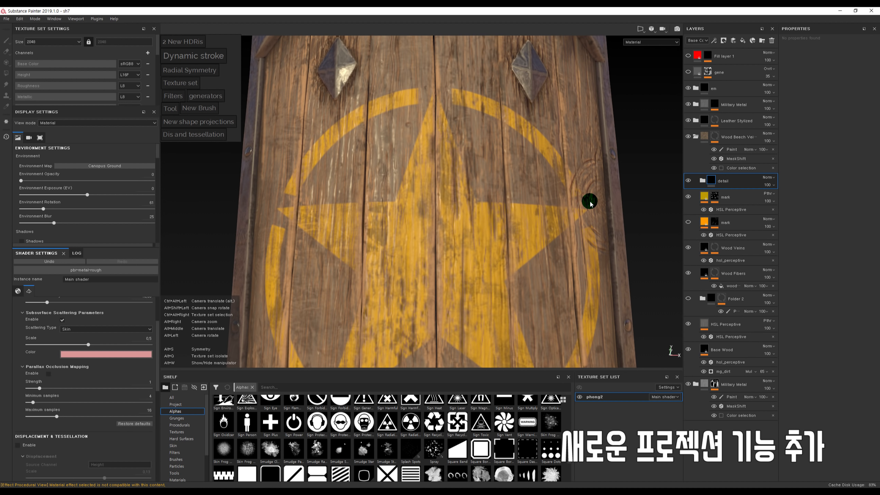
scroll(589, 201, "down", 2)
Expand the detail folder, move the star's mark layer to the top inside it, and select its mask's fill effect.
left_click(707, 195)
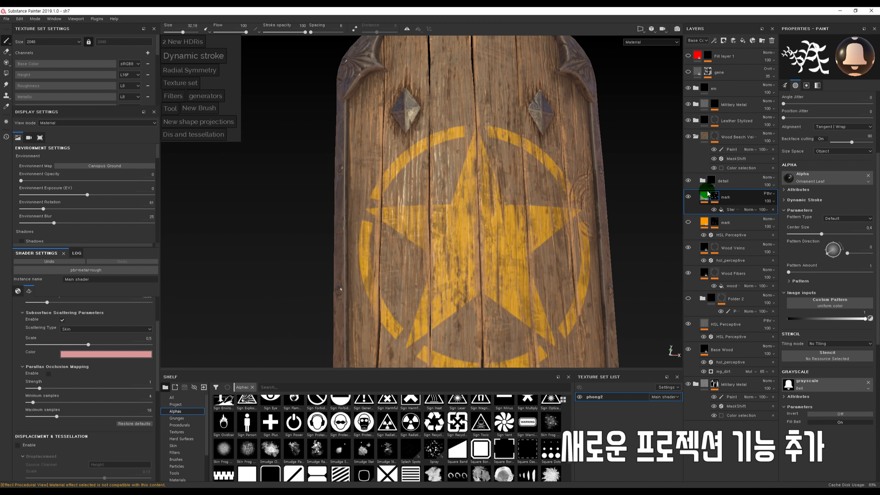
left_click(704, 198)
left_click(702, 181)
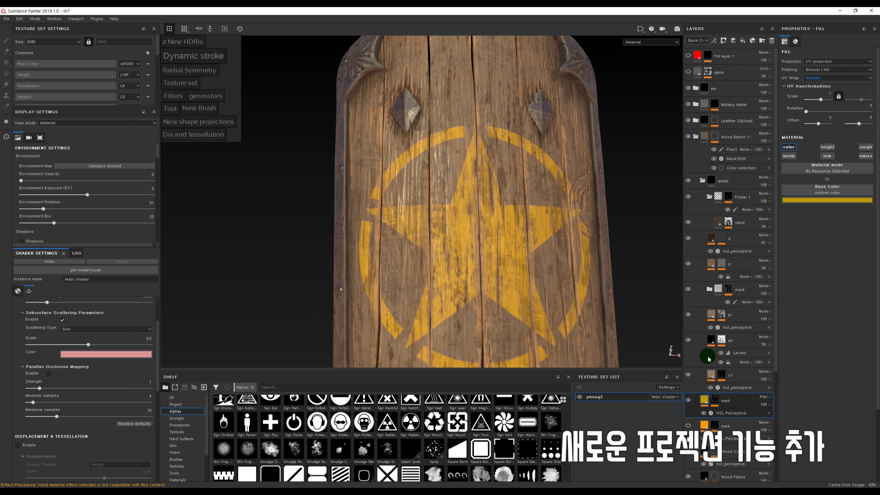
left_click_drag(704, 402, 720, 188)
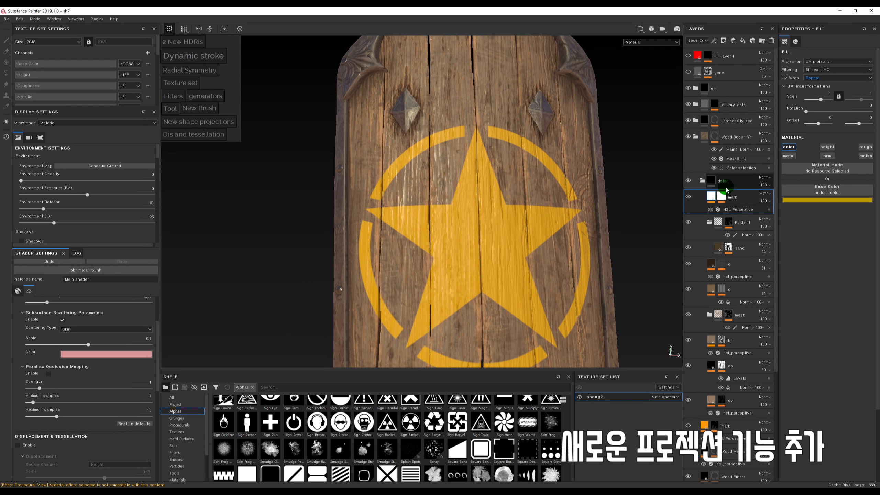
left_click_drag(535, 174, 501, 183, "alt")
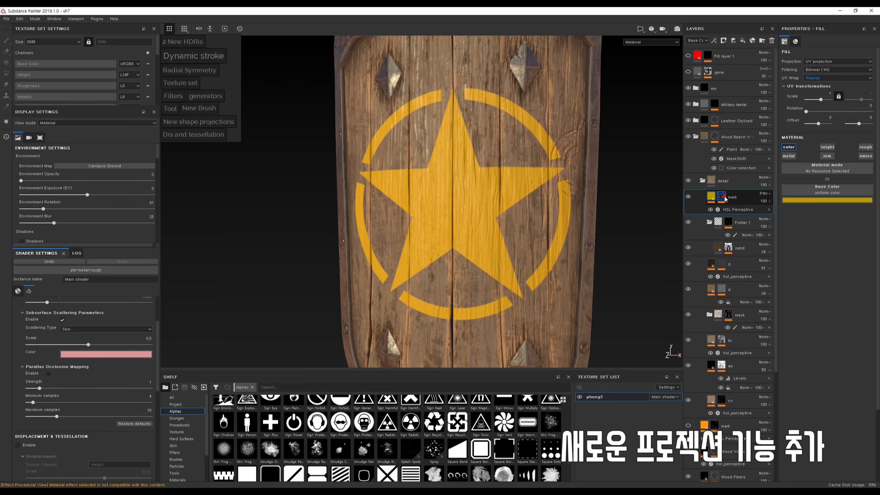
left_click(710, 210)
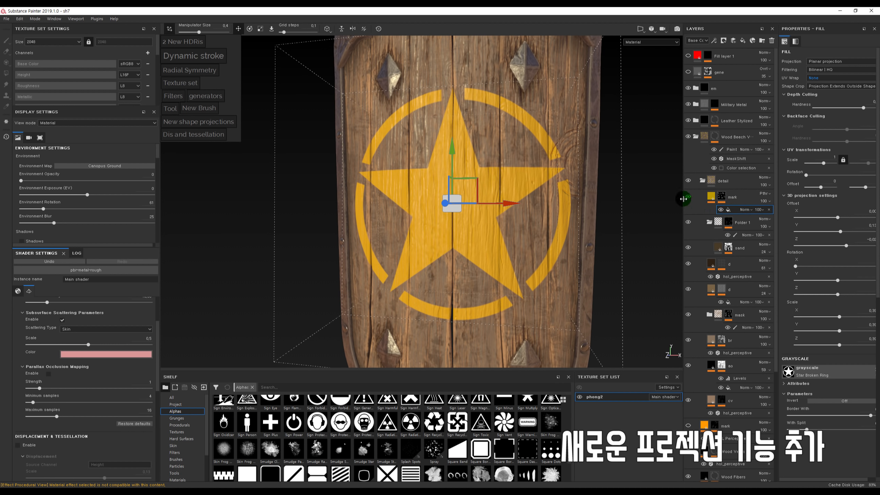
Widen the layer stack and toggle the visibility of the star fill in the mark layer's mask to compare.
left_click_drag(683, 198, 642, 200)
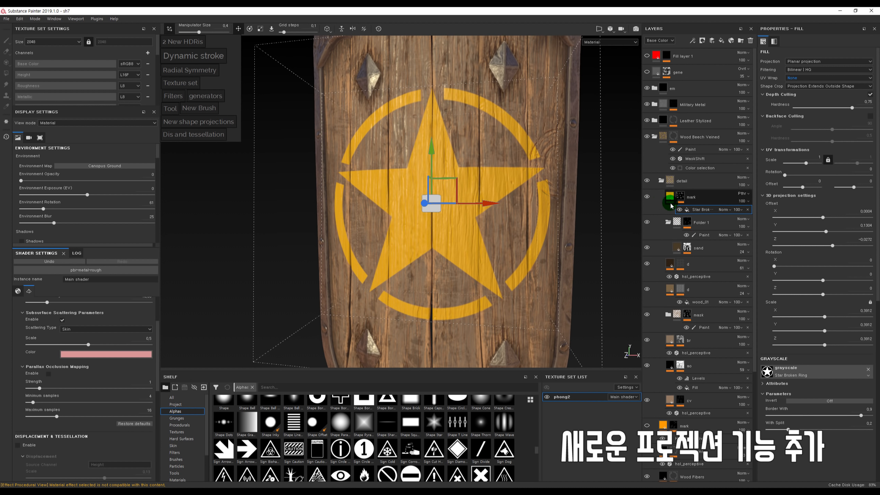
left_click(679, 209)
left_click(680, 210)
left_click(681, 210)
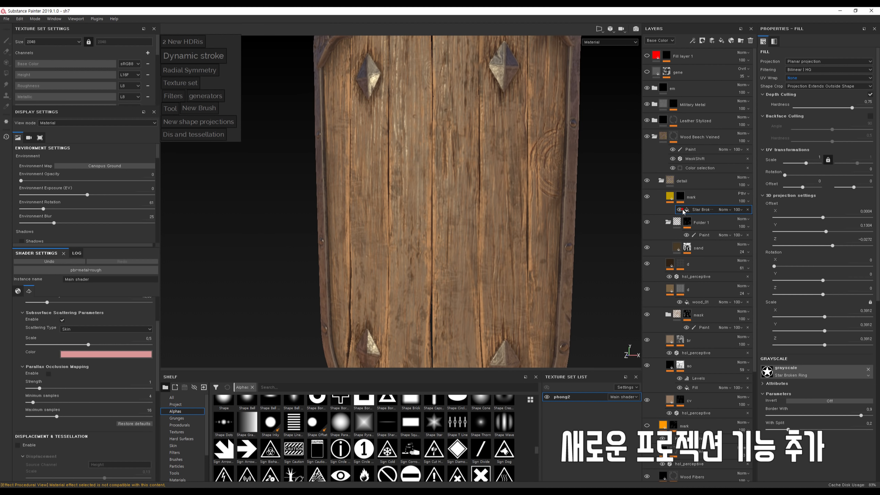
left_click(679, 209)
Add a Warp filter to the mark layer's mask.
right_click(680, 198)
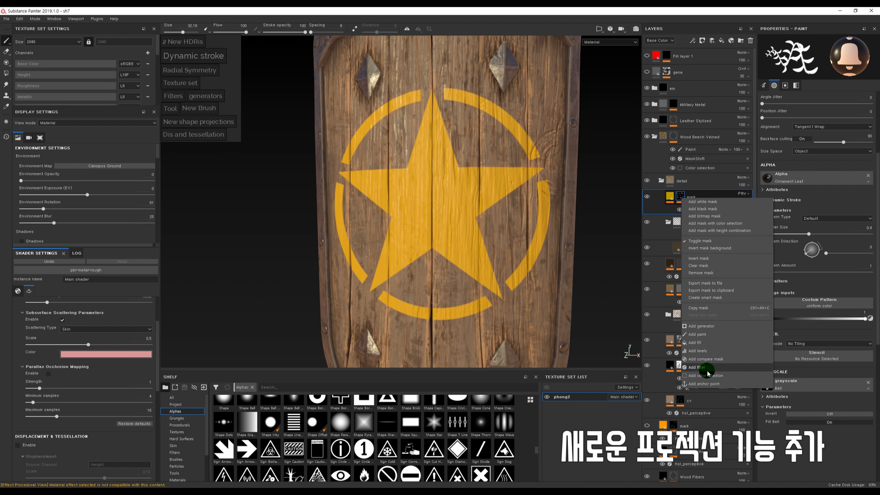
left_click(703, 367)
left_click(818, 51)
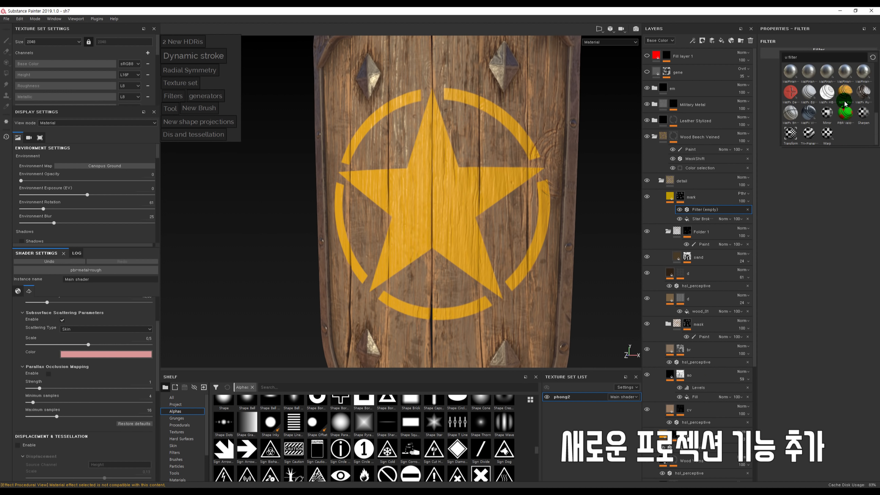
mouse_move(830, 138)
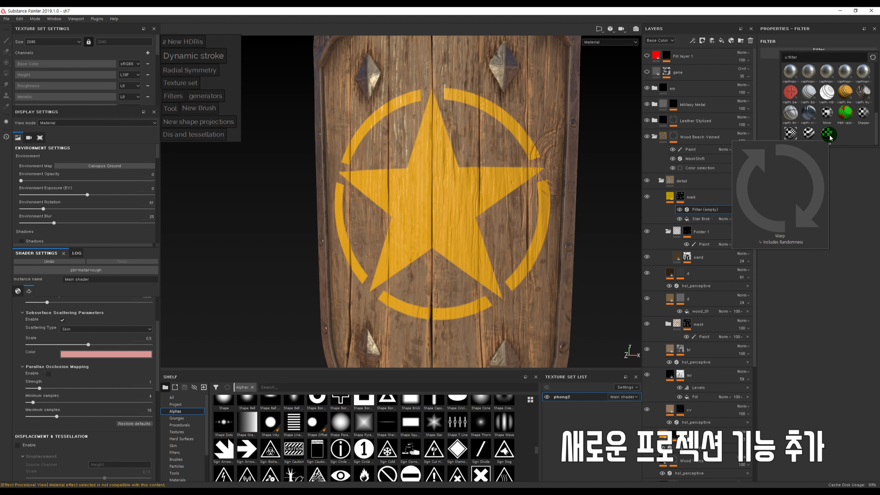
left_click(828, 136)
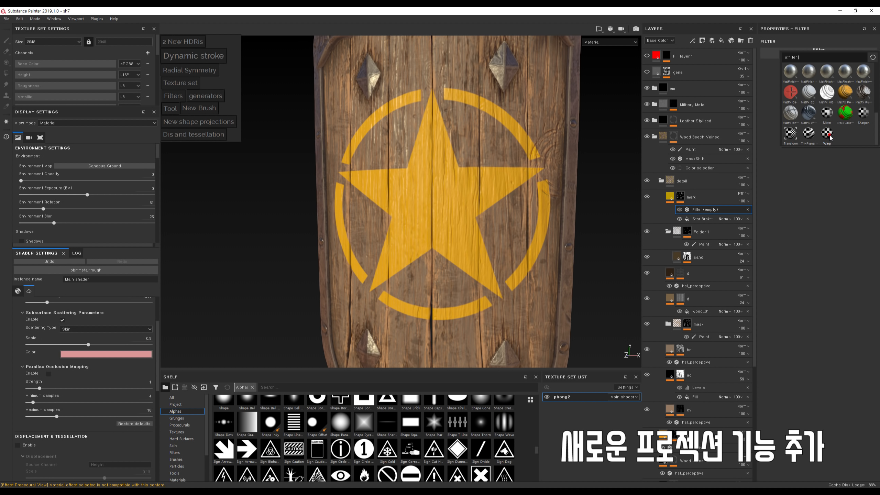
Set the Warp filter's intensity to 1.12 and try directional warping at different angles, leaving it off.
scroll(480, 112, "up", 2)
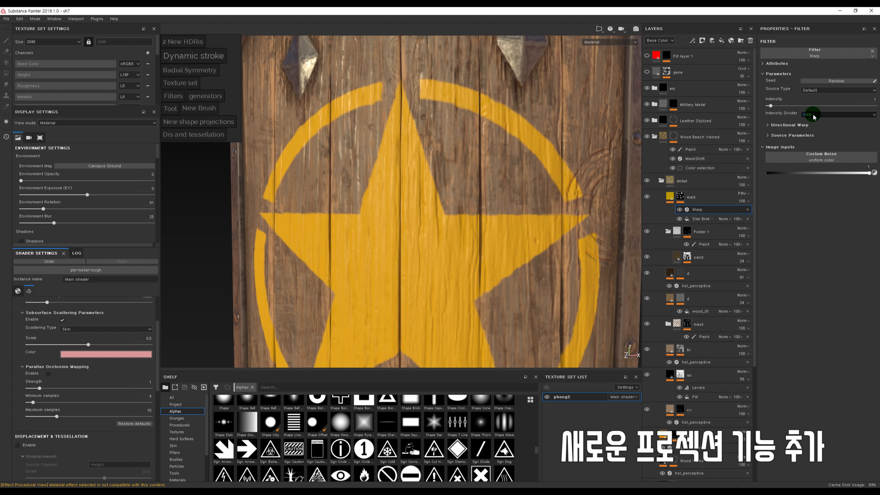
left_click_drag(775, 109, 770, 108)
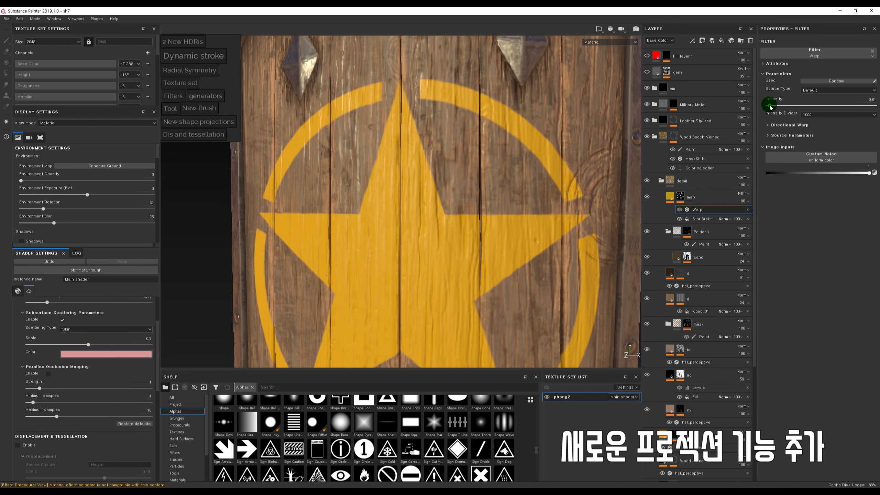
left_click(767, 125)
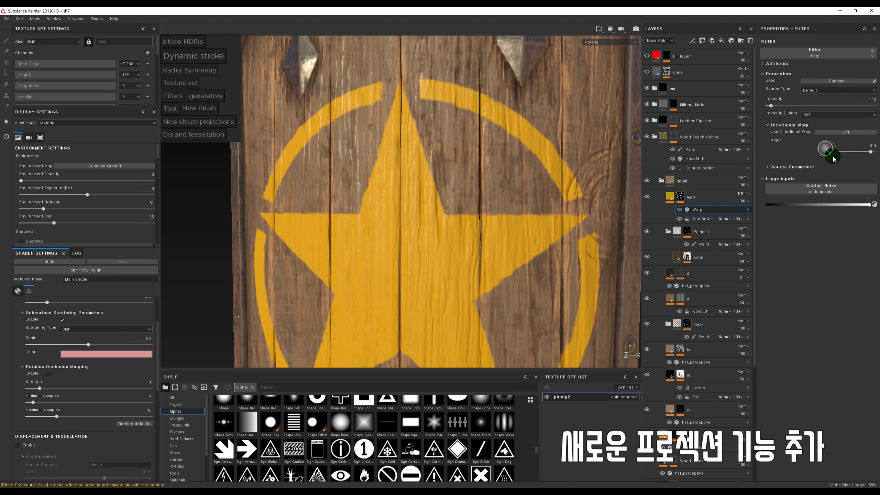
left_click(840, 152)
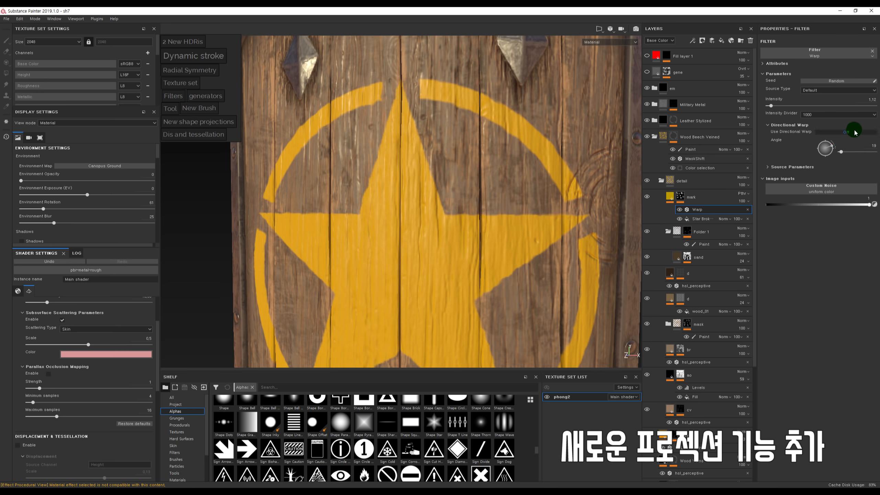
left_click(853, 131)
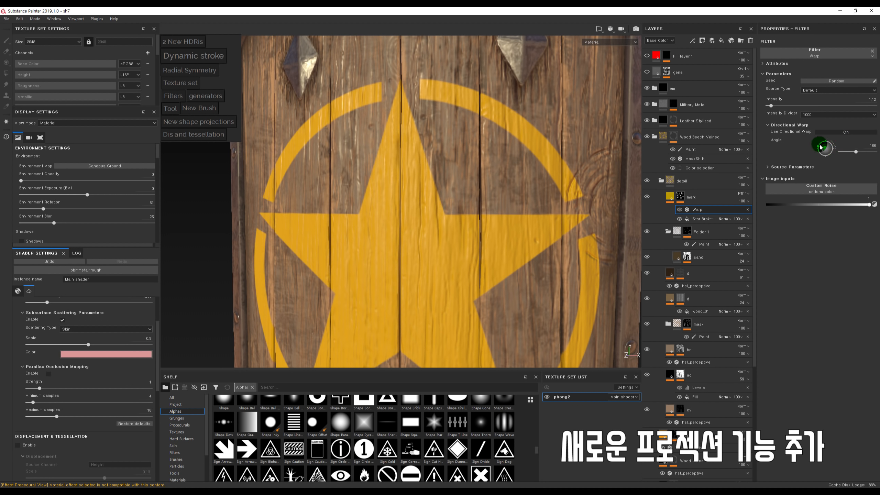
left_click_drag(819, 147, 840, 137)
left_click(840, 135)
Set the Warp filter's source position to 0.55, contrast to 0.56 and source tiling to 0.92.
left_click(796, 166)
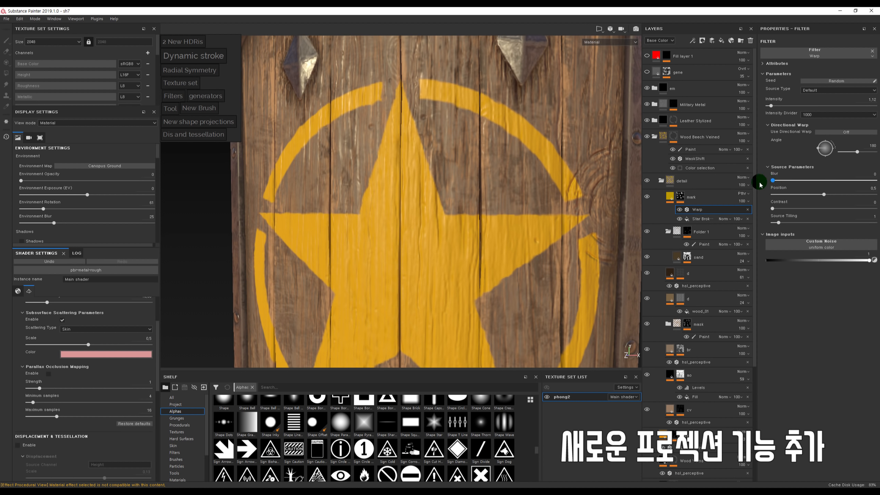
left_click_drag(852, 197, 771, 227)
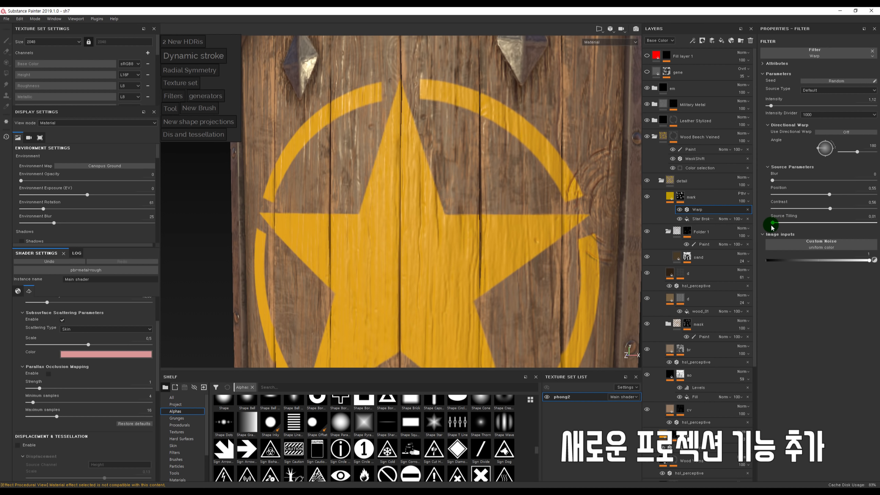
right_click_drag(496, 215, 481, 214, "alt")
left_click_drag(481, 214, 486, 173, "alt")
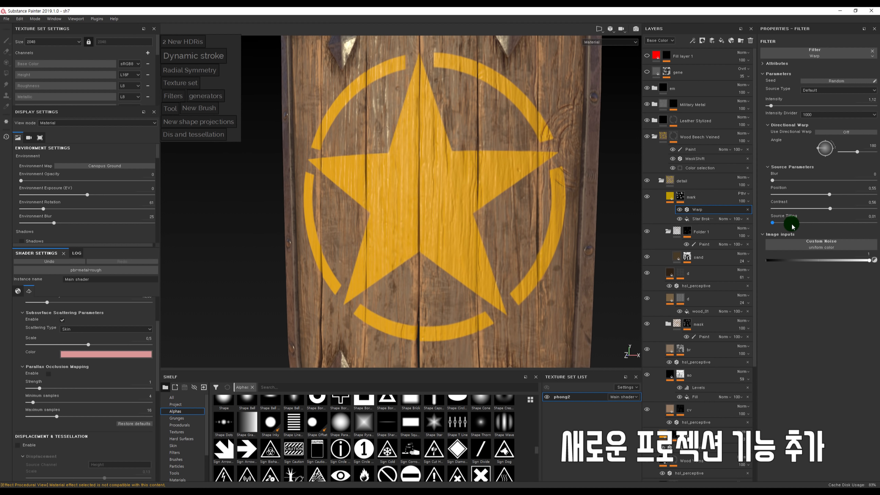
left_click_drag(793, 225, 778, 223)
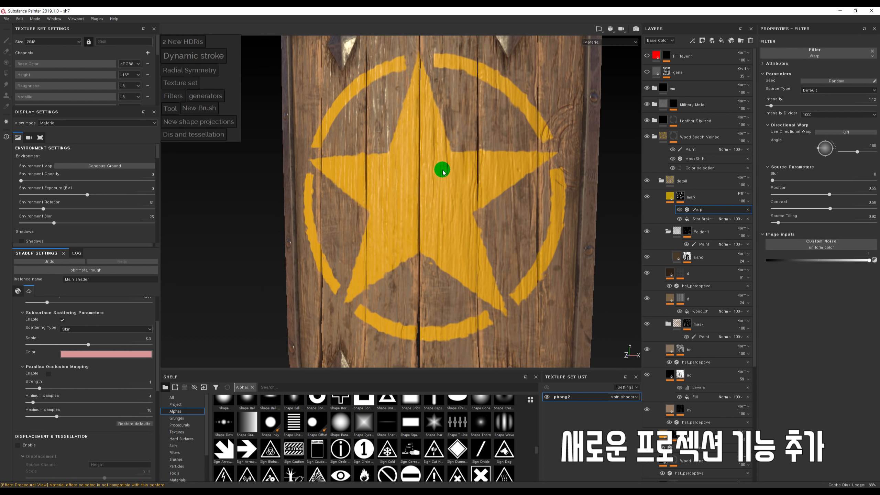
Add a fill effect to the mark layer's mask and set its blending mode to Multiply.
left_click(680, 197)
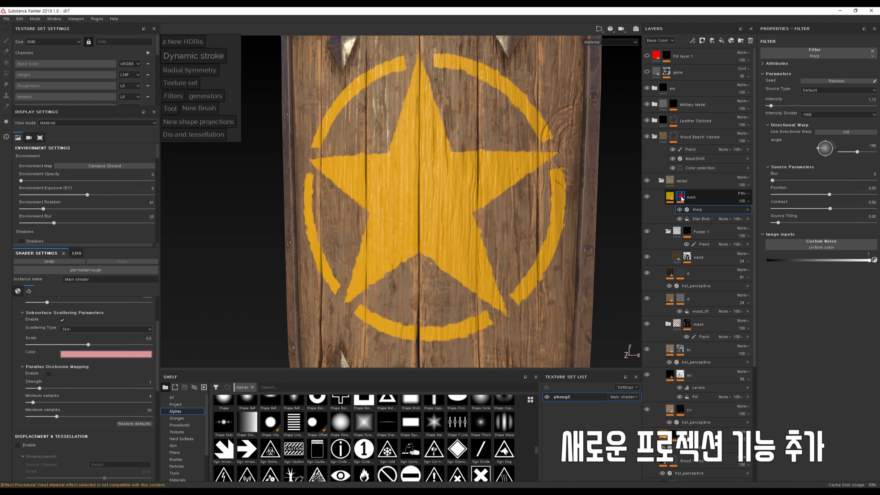
right_click(680, 197)
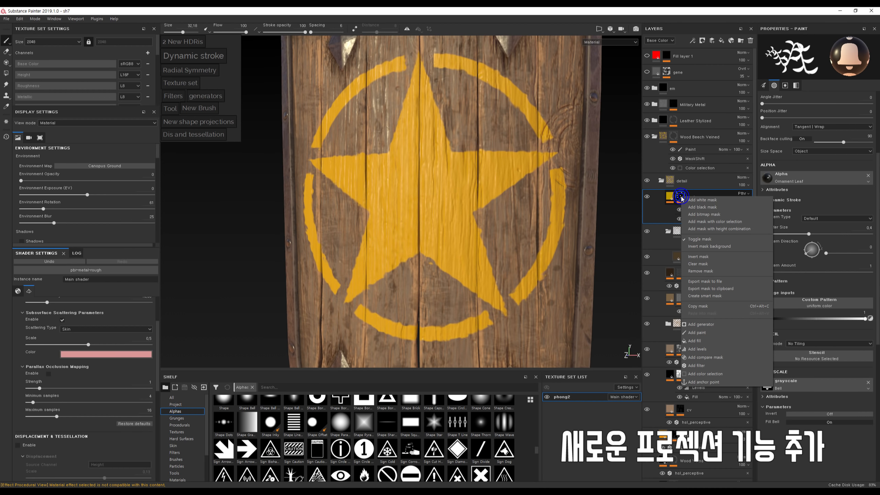
left_click(722, 340)
left_click(724, 209)
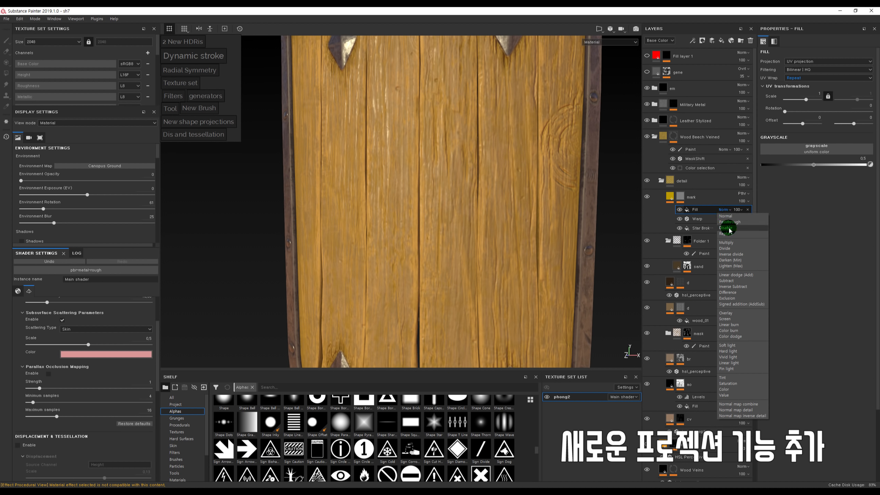
left_click(726, 242)
left_click_drag(444, 219, 457, 212, "alt")
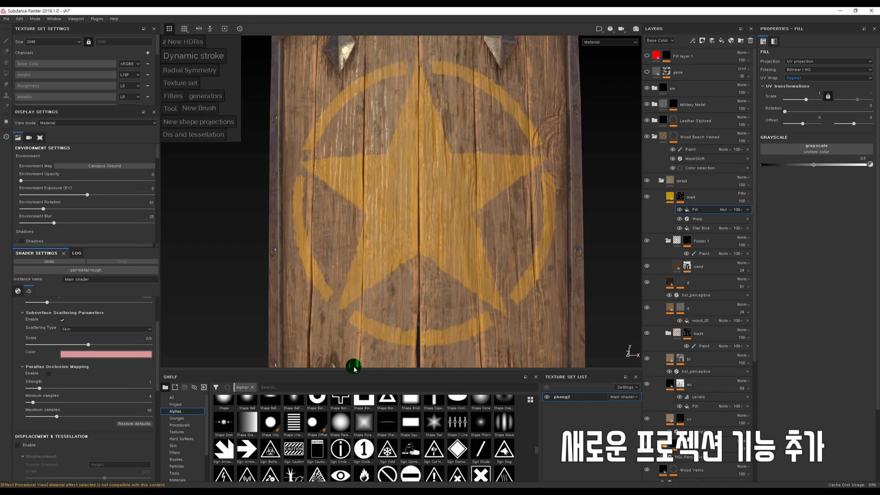
Enlarge the shelf and assign the Grunge Leaks texture to the new mask fill's grayscale input.
left_click_drag(346, 370, 398, 276)
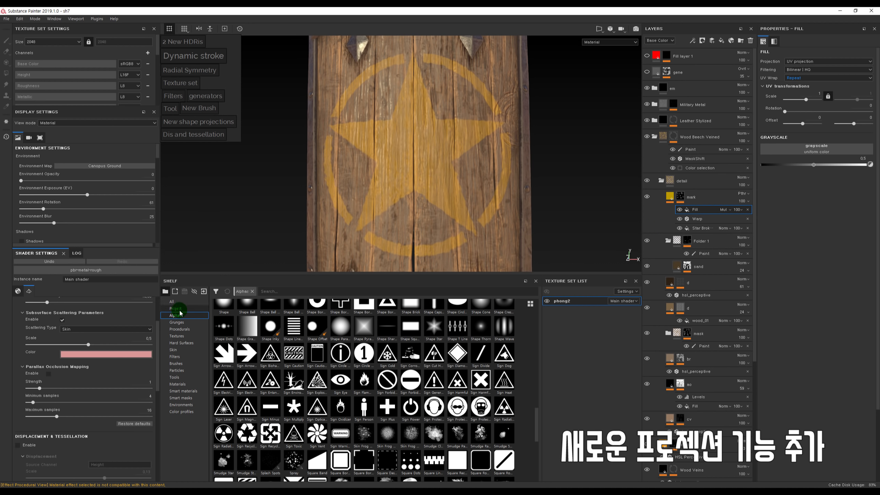
left_click(177, 322)
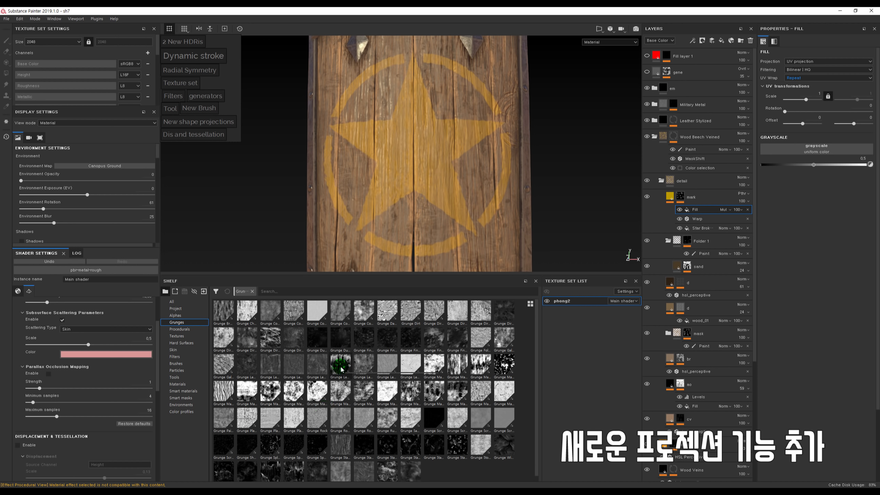
mouse_move(342, 369)
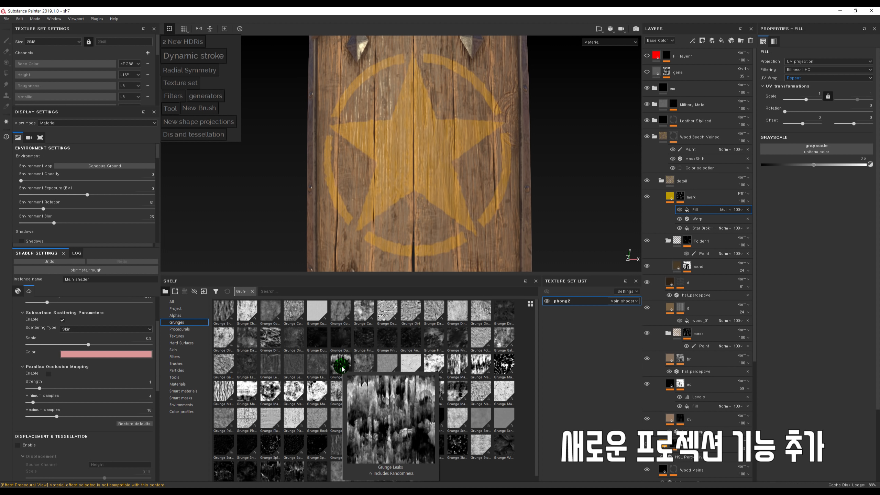
left_click_drag(343, 369, 800, 153)
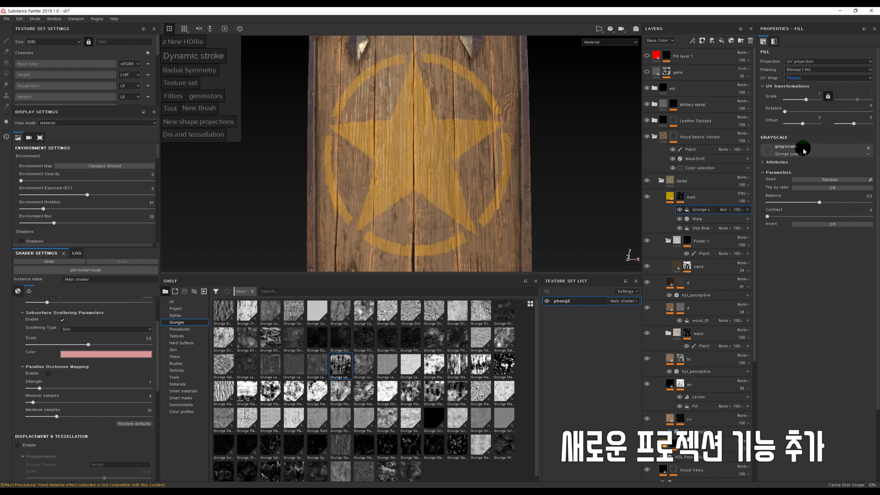
left_click_drag(528, 130, 553, 136, "alt")
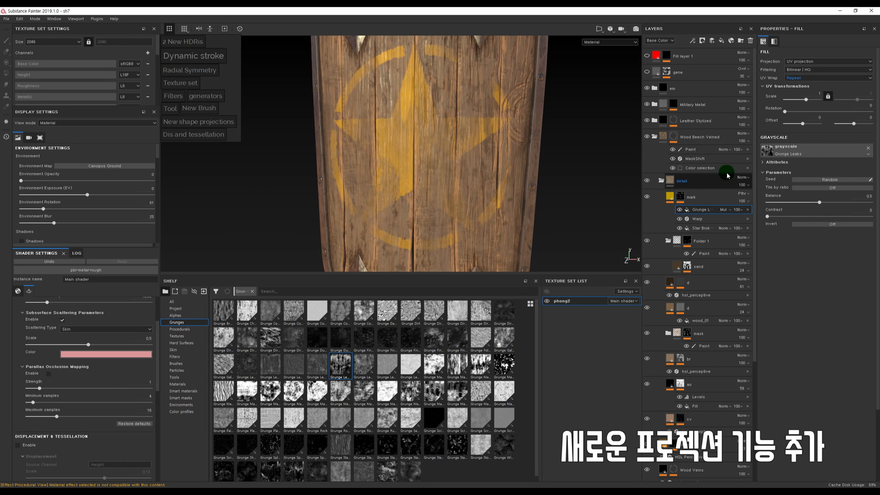
Display the mark layer's mask and adjust the Grunge Leaks fill's scale, with rotation 50.4 and balance 0.66.
left_click(681, 197, "alt")
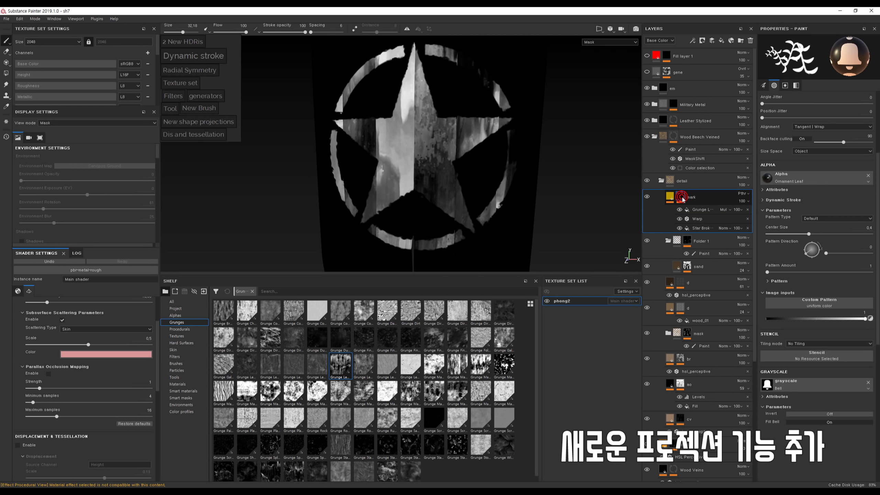
left_click(700, 209)
left_click(803, 100)
left_click_drag(805, 101, 796, 112)
left_click(799, 213)
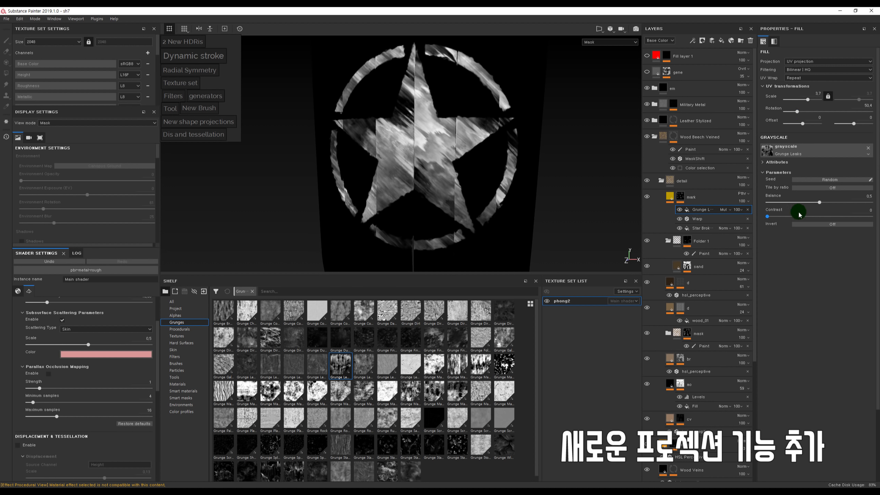
left_click_drag(827, 204, 808, 202)
Return to the material view and toggle the Grunge Leaks fill's visibility to compare the star's wear.
left_click(685, 201)
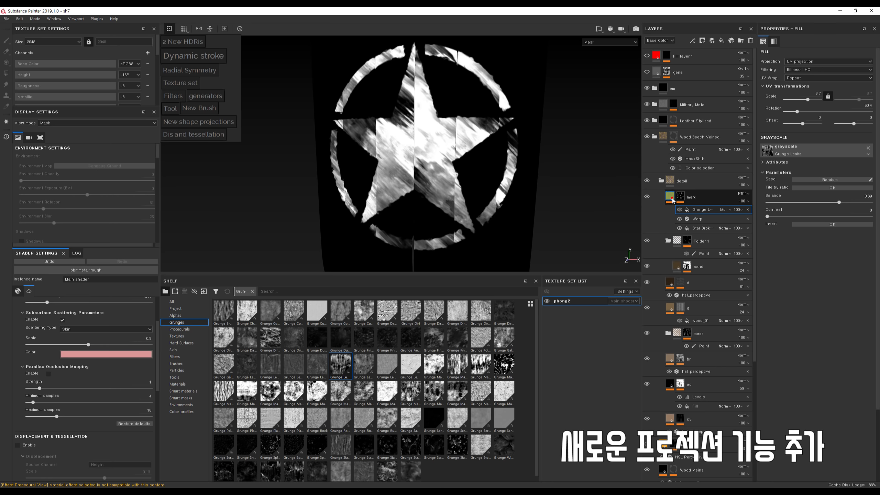
left_click(671, 199)
left_click_drag(468, 171, 493, 147, "alt")
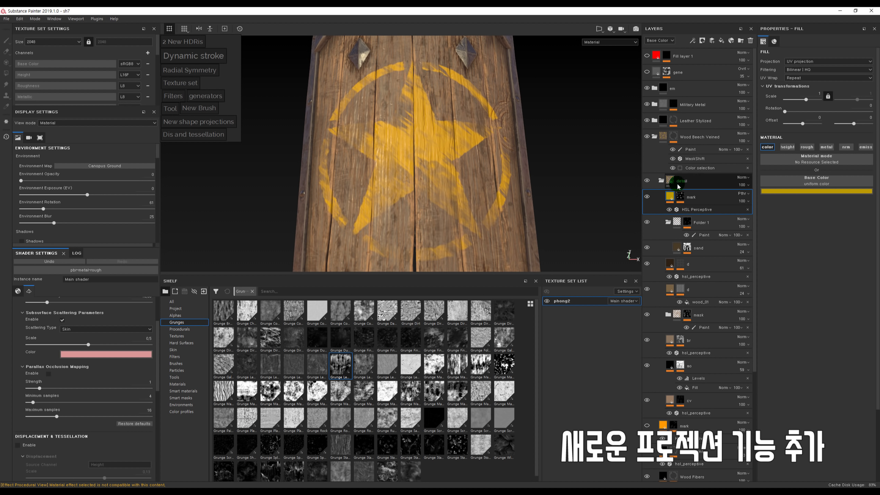
left_click(680, 198)
left_click(681, 210)
left_click(682, 210)
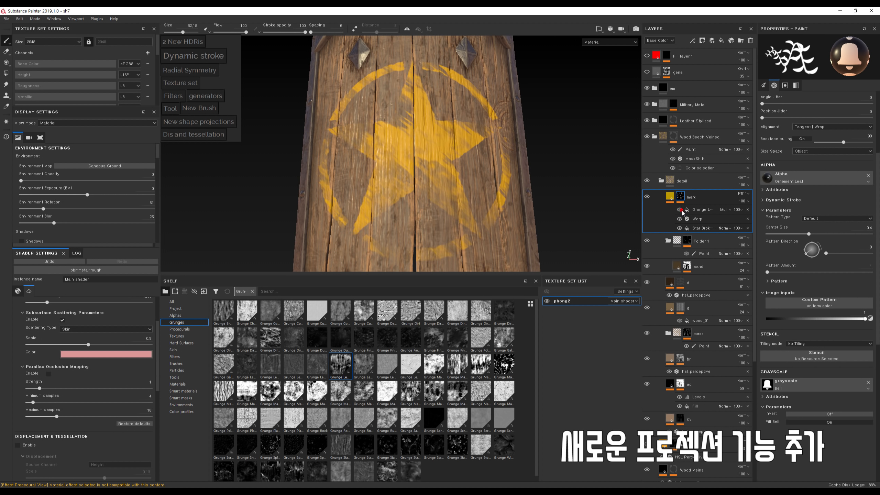
left_click(679, 210)
left_click(679, 209)
Set the Grunge Leaks fill's contrast to 0.16 and try inverting the texture.
left_click(692, 210)
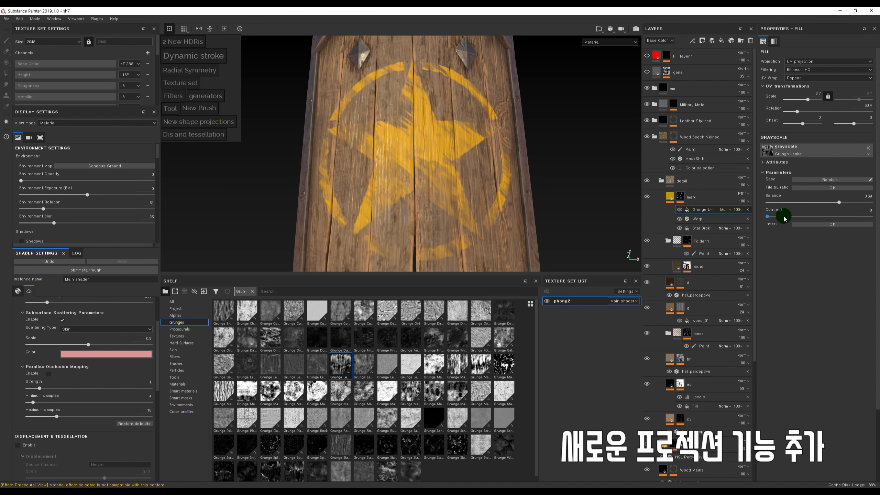
left_click_drag(807, 218, 785, 216)
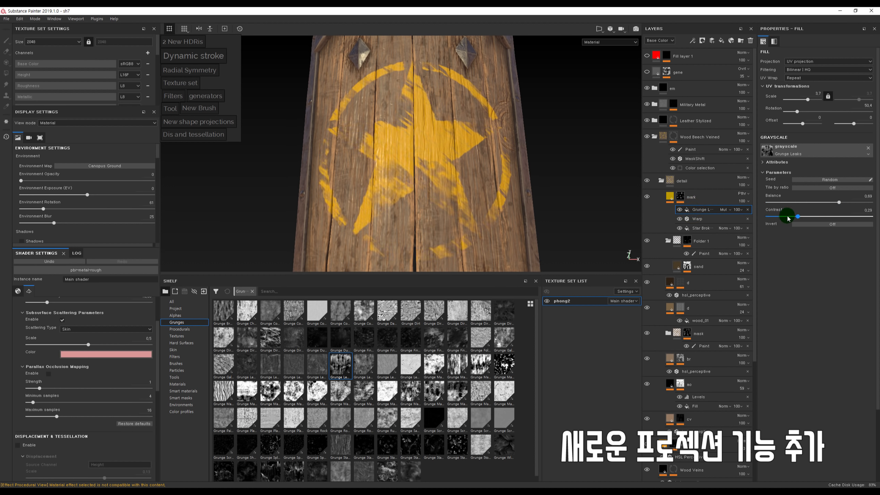
left_click(815, 224)
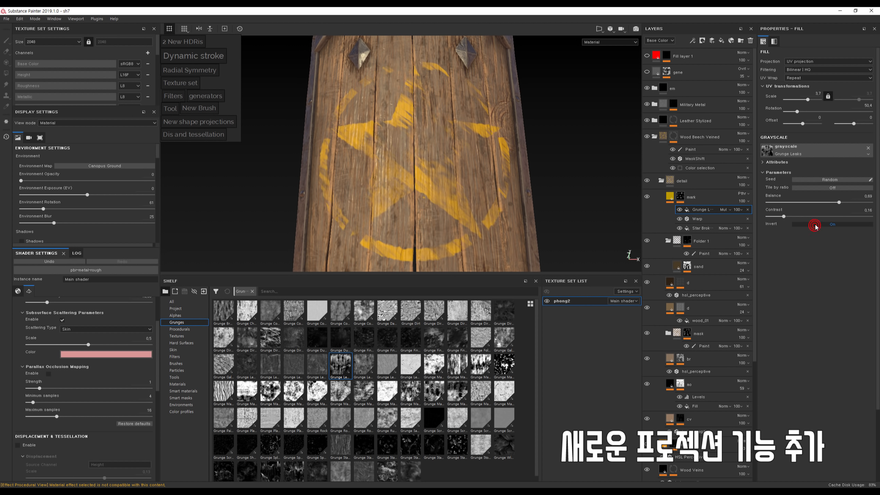
left_click(813, 225)
left_click(814, 225)
Randomize the Grunge Leaks seed several times, keep inversion off, and set the fill's scale to 3.03.
left_click(815, 178)
left_click(815, 179)
left_click(814, 178)
left_click(827, 224)
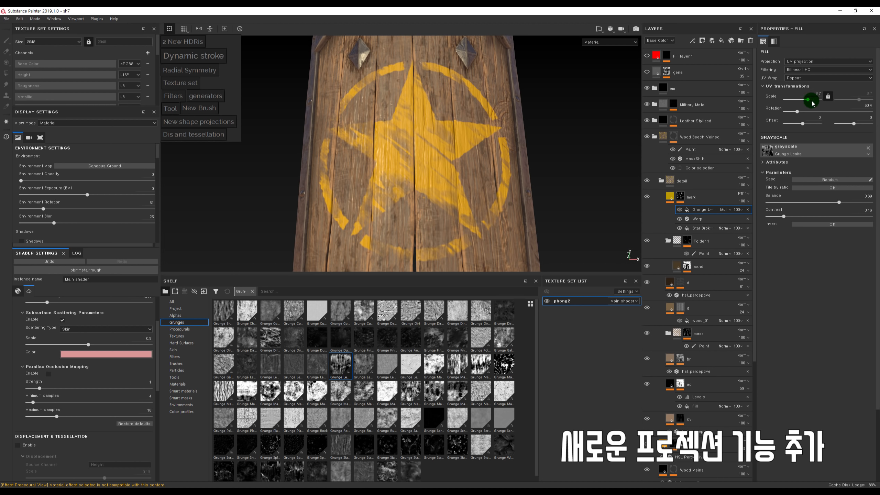
left_click_drag(809, 102, 807, 100)
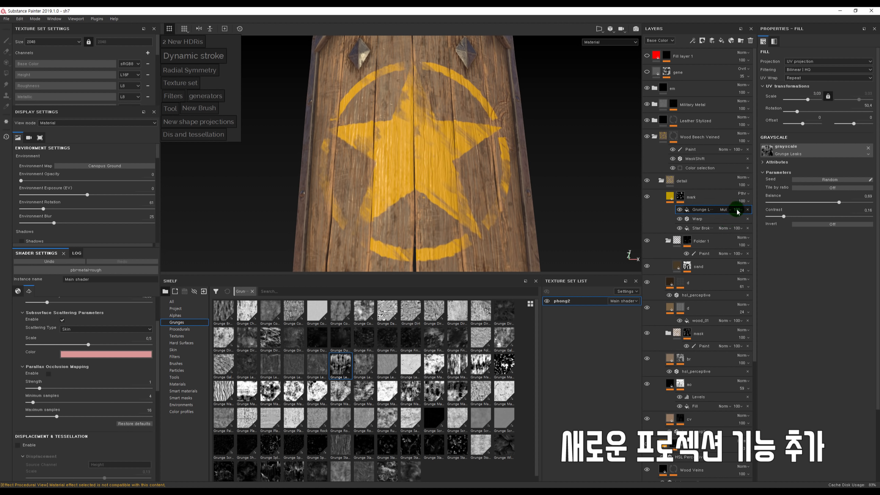
Try adjusting the Grunge Leaks fill's opacity, ending at 100.
left_click(743, 200)
left_click(712, 210)
left_click_drag(752, 221, 828, 226)
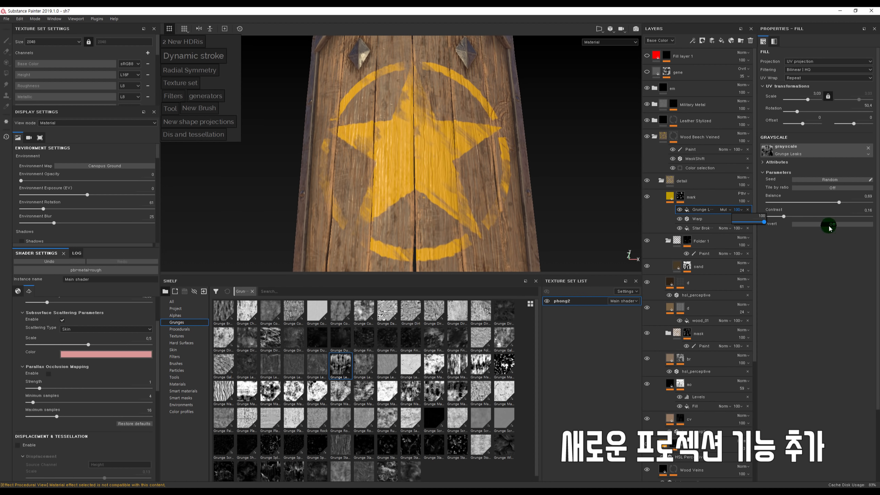
Set the Grunge Leaks fill's rotation to 112.32 and its first UV offset to -0.15.
mouse_move(567, 137)
left_mouse_down("alt")
mouse_move(552, 150)
mouse_move(567, 136)
left_mouse_up("alt")
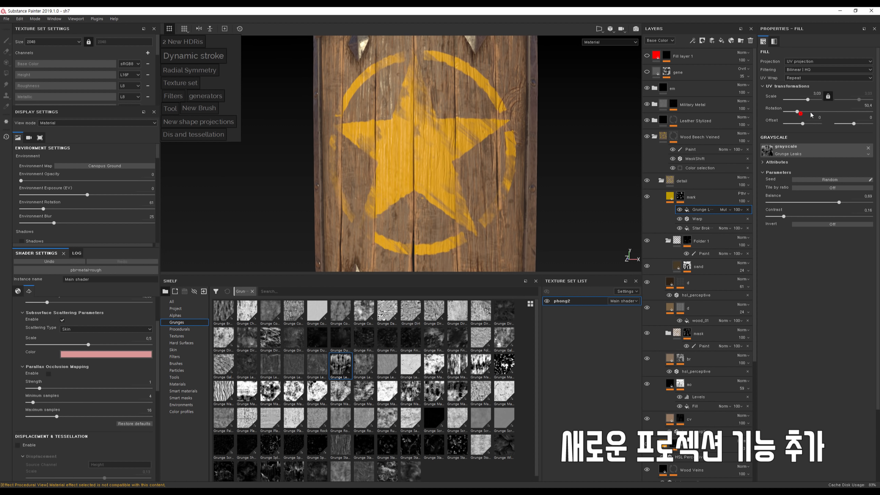
left_click_drag(809, 112, 799, 124)
left_click_drag(554, 214, 603, 193, "alt")
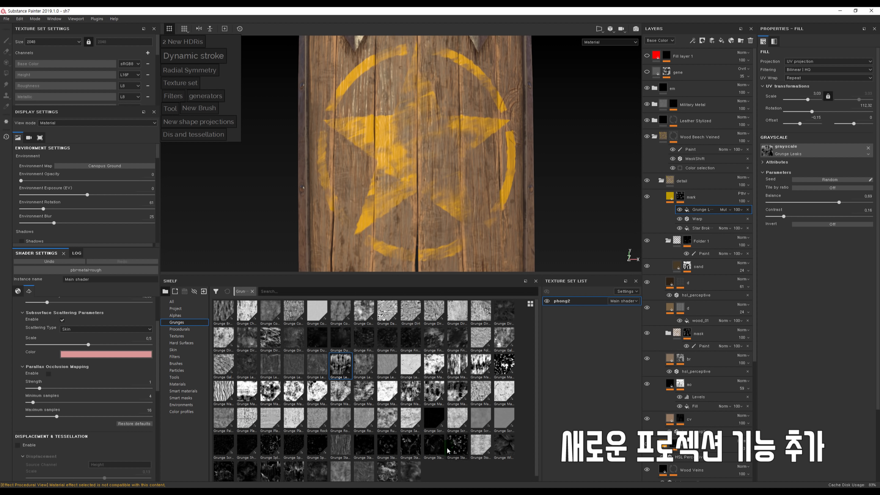
Replace the grunge texture in the mark layer's mask with Grunge Wipe Smudgy Heavy and set its balance to 0.87.
mouse_move(389, 474)
left_mouse_down()
mouse_move(745, 177)
mouse_move(787, 154)
left_mouse_up()
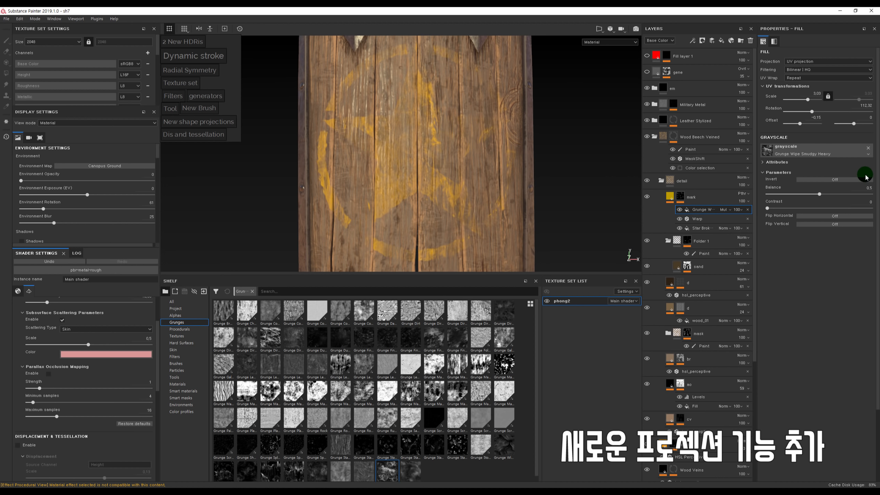
left_click_drag(820, 193, 858, 198)
scroll(397, 149, "down", 5)
left_click_drag(407, 146, 433, 110, "alt")
scroll(434, 110, "up", 4)
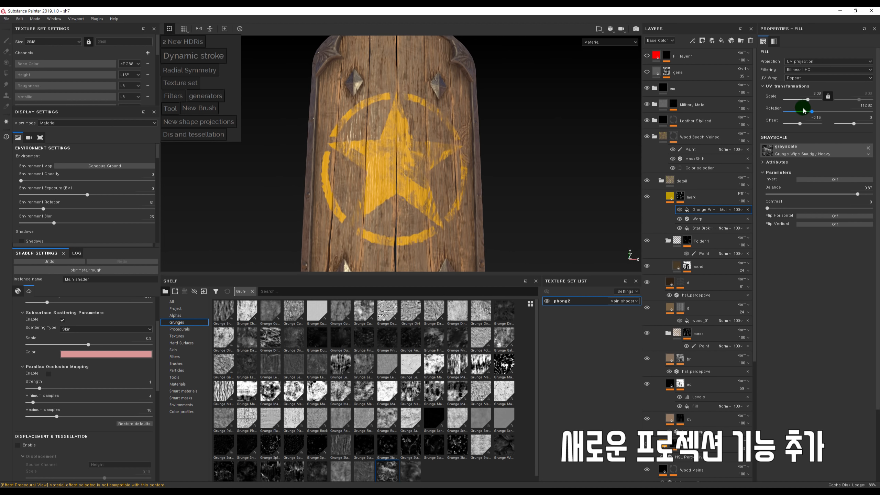
Set the Grunge Wipe Smudgy Heavy fill's UV scale to 2.45.
left_click_drag(807, 100, 807, 96)
left_click_drag(395, 146, 399, 147, "alt")
scroll(430, 148, "up", 4)
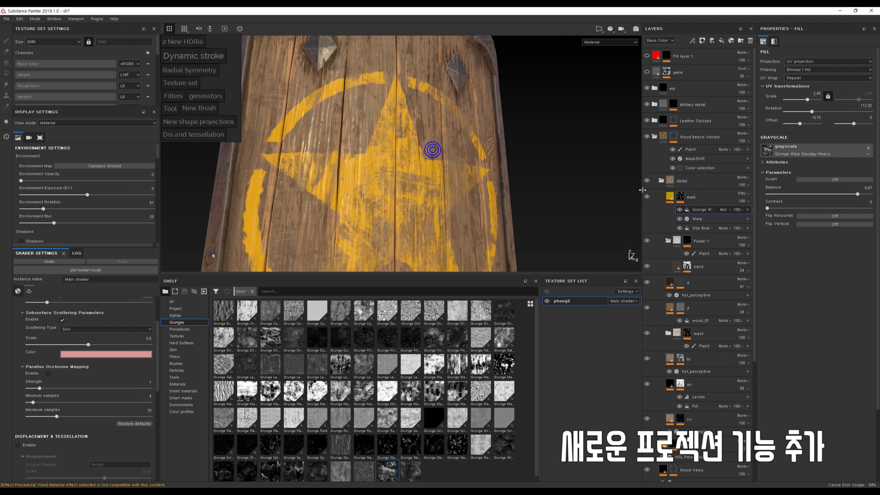
Enable the height channel on the mark fill layer and set its height to 0.005.
left_click(670, 196)
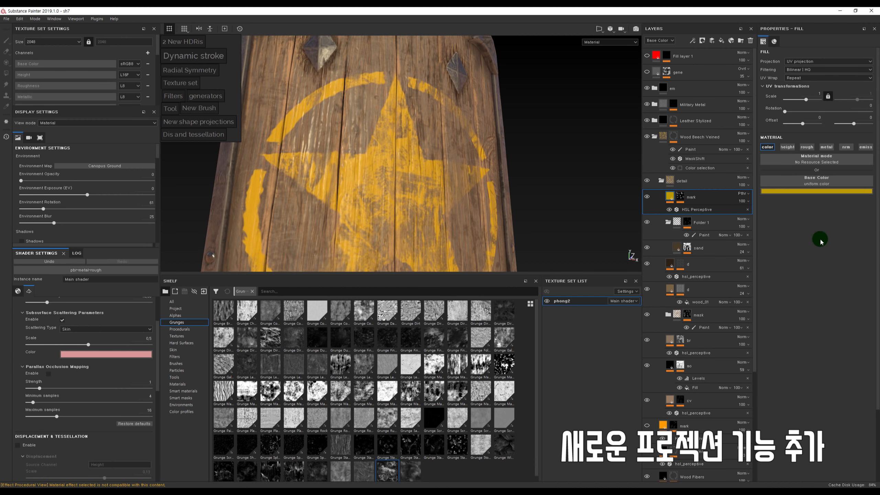
left_click(788, 147)
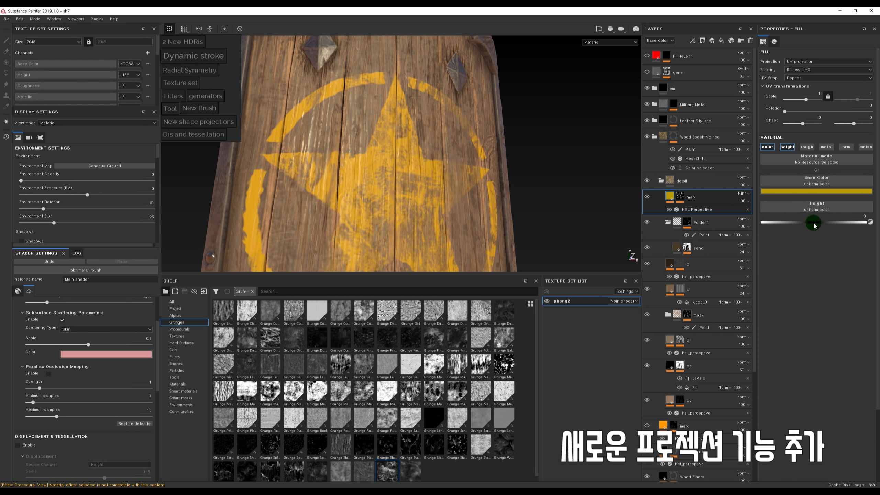
right_click_drag(408, 128, 408, 128, "alt")
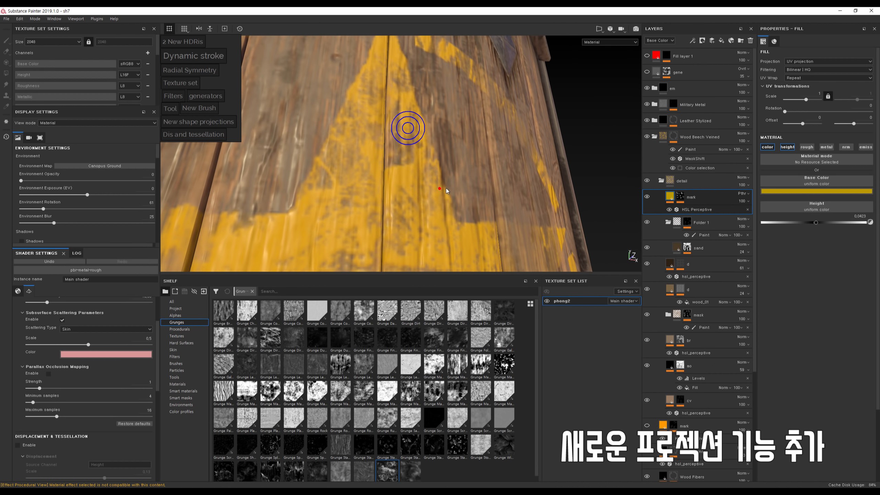
left_click_drag(409, 127, 461, 152, "alt")
left_click_drag(478, 202, 474, 203, "alt")
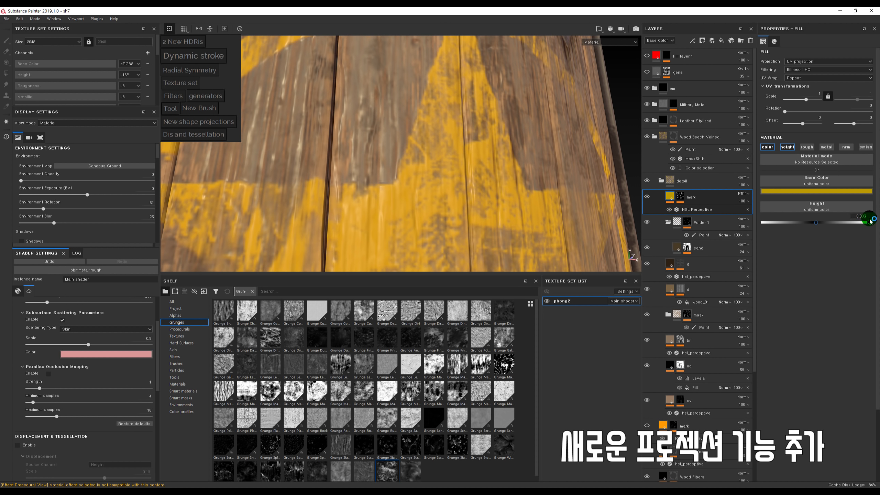
right_click_drag(477, 189, 45, 113, "alt")
left_click_drag(522, 140, 524, 174, "alt")
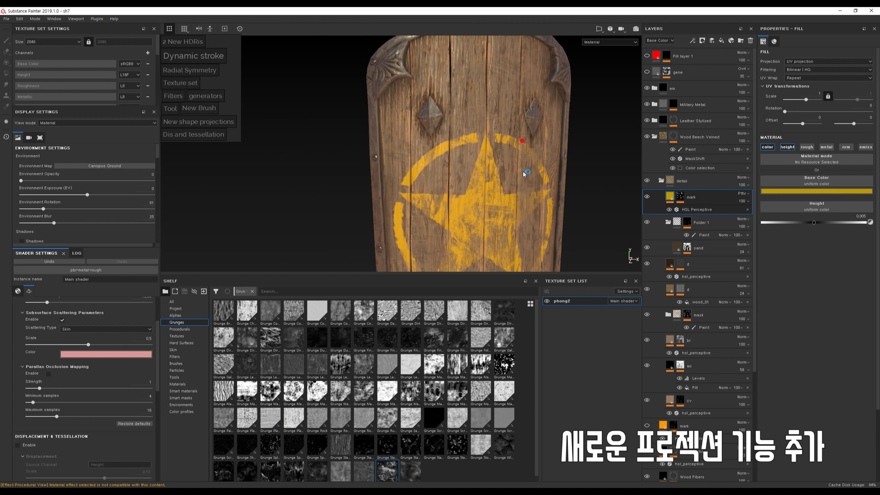
middle_click_drag(524, 174, 494, 73, "alt")
left_click_drag(493, 74, 491, 105, "alt")
right_click_drag(491, 106, 639, 187, "alt")
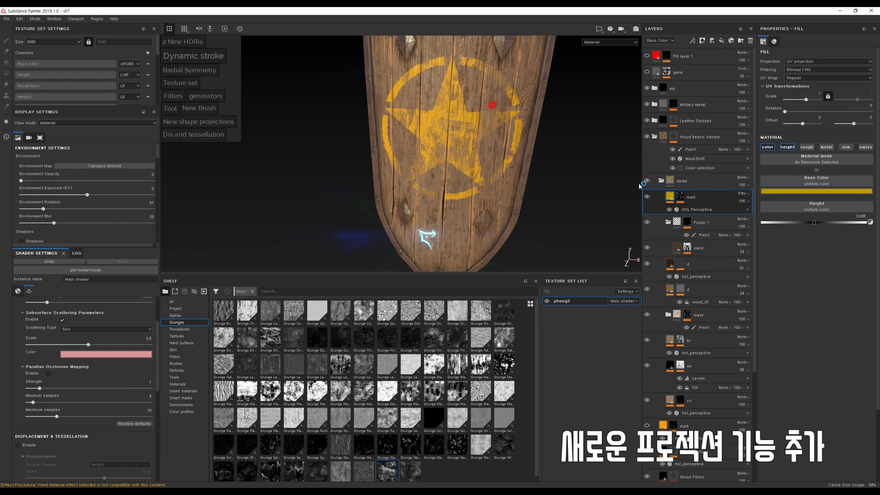
Try Repeat horizontally as the Star Broken Ring fill's UV wrap, and set it to Repeat vertically.
left_click(680, 196)
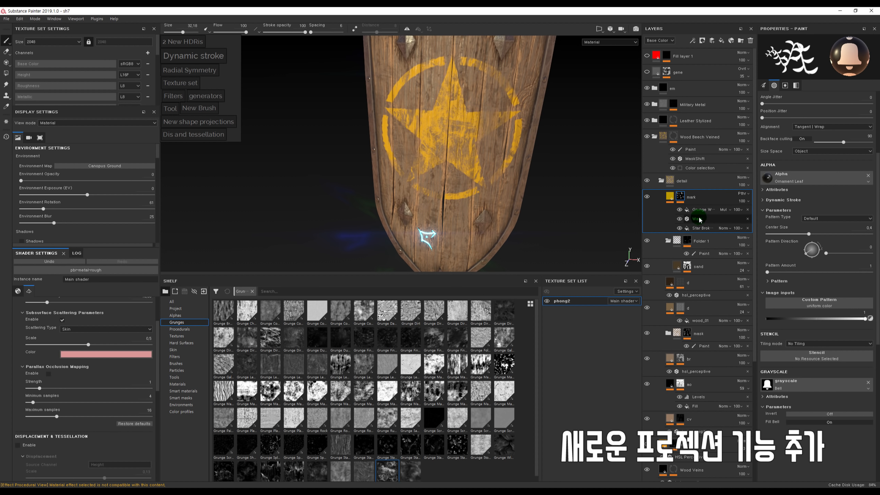
left_click(702, 229)
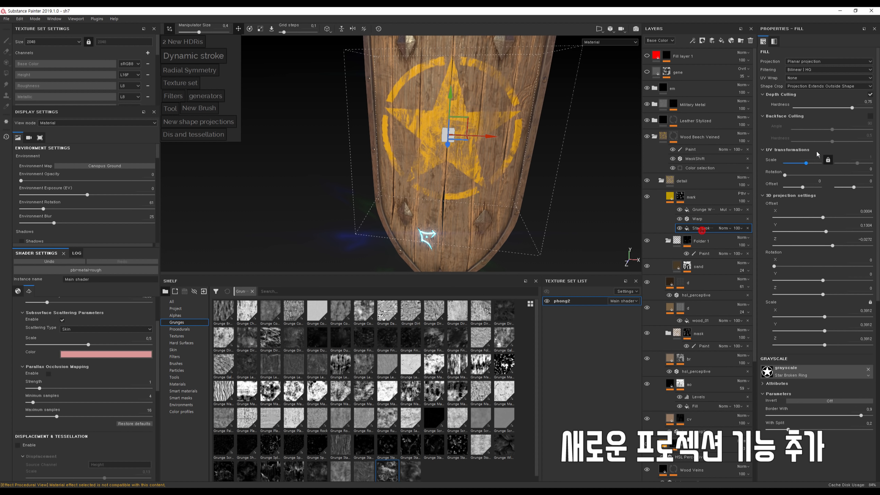
left_click(820, 86)
left_click(813, 78)
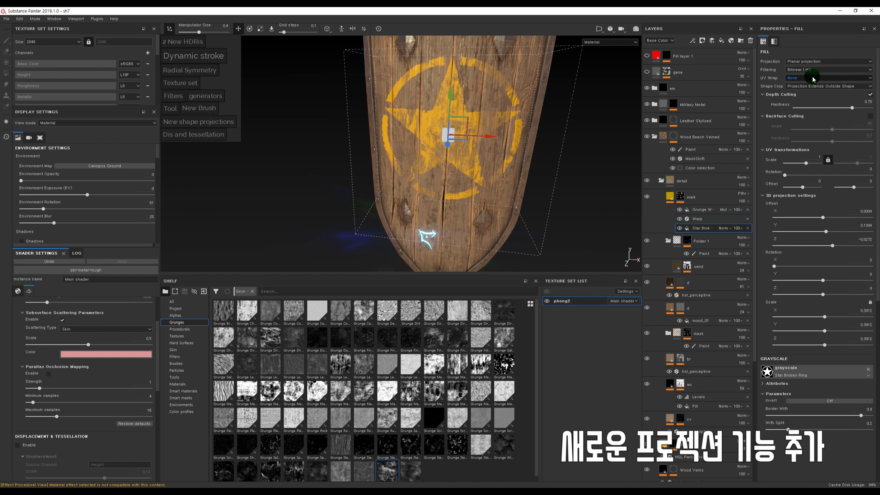
left_click(813, 78)
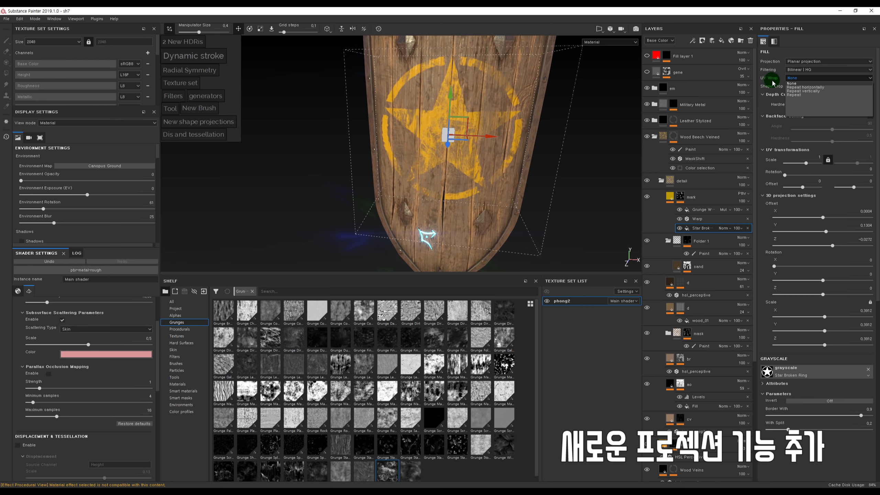
left_click(804, 87)
left_click_drag(484, 120, 453, 100, "alt")
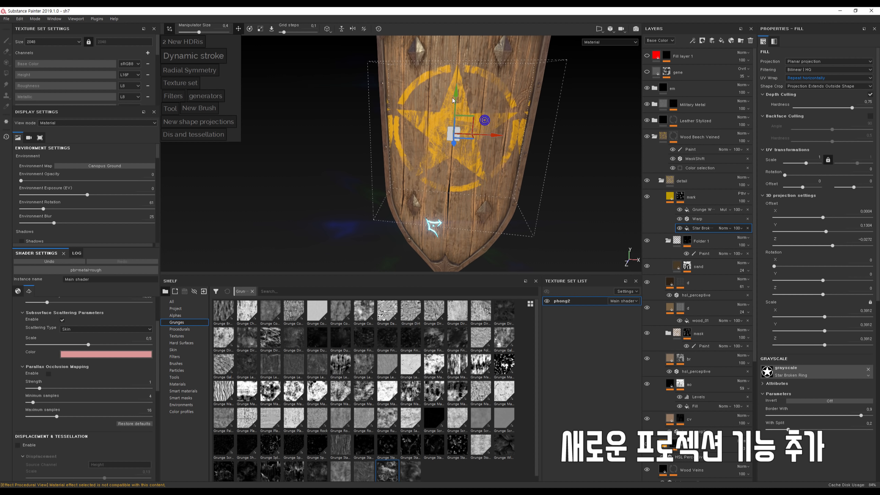
left_click(804, 79)
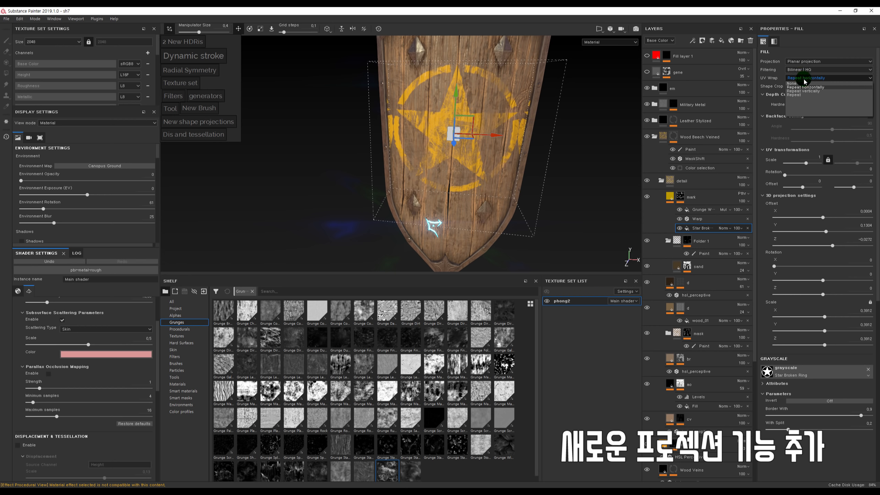
left_click(804, 91)
Move the star's planar projection down to the shield's lower tip and scale it uniformly to 0.2108.
left_click_drag(450, 124, 460, 239, "alt")
right_click_drag(395, 119, 419, 133, "alt")
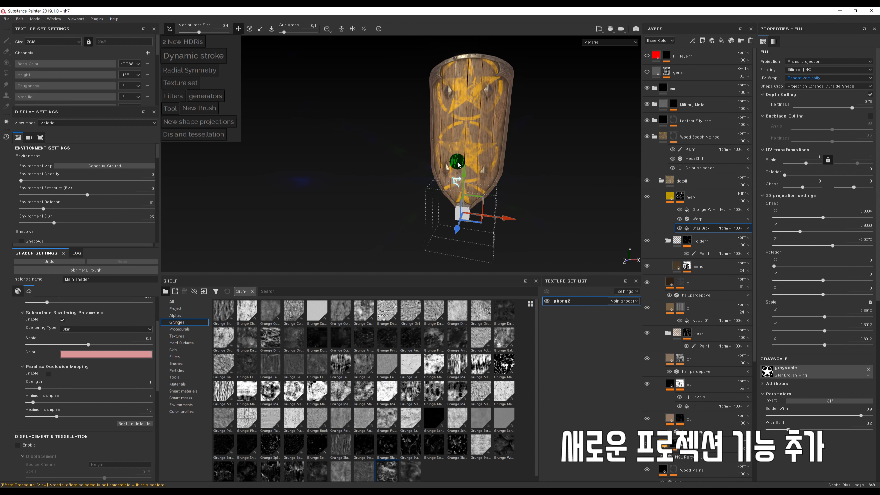
left_click_drag(464, 161, 486, 133)
key("r")
left_click_drag(467, 188, 384, 192)
left_click_drag(391, 187, 500, 131, "alt")
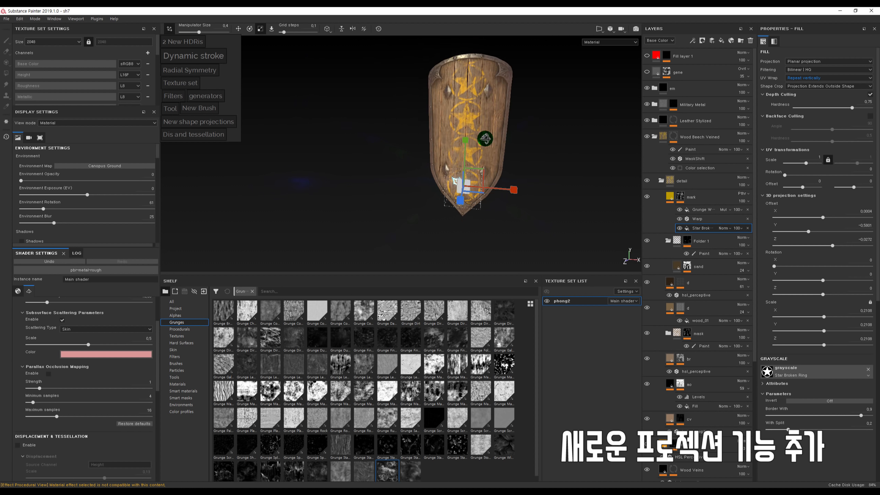
right_click_drag(500, 131, 584, 227, "alt")
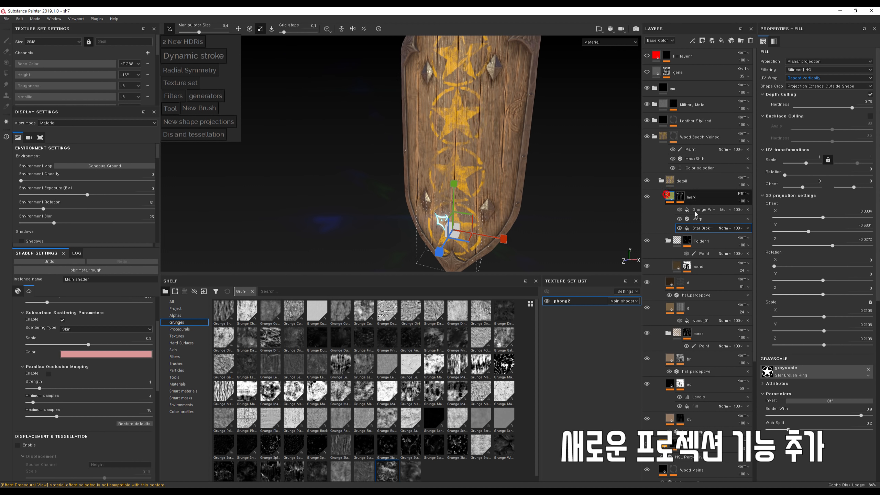
Turn the stars white with the mark layer's HSL Perceptive filter, using a hue of about 0.9 and a lightness of 1.
left_click(669, 196)
left_click(696, 209)
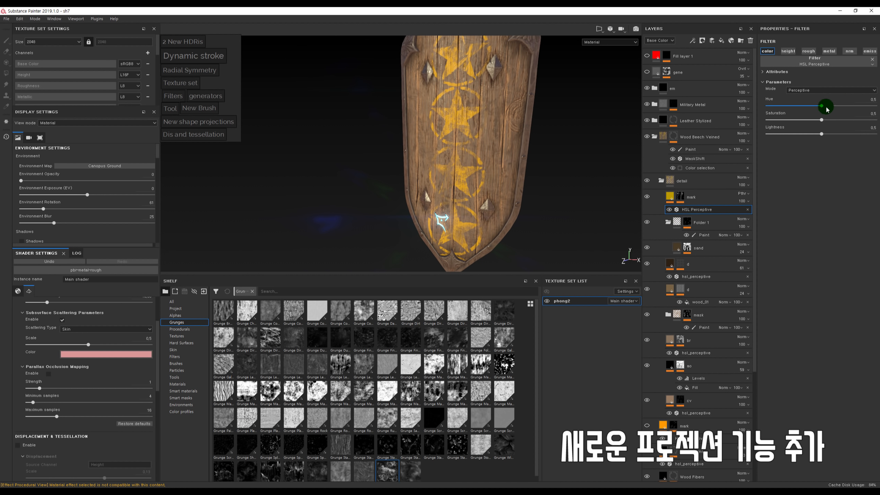
mouse_move(834, 107)
left_mouse_down()
mouse_move(849, 104)
mouse_move(812, 108)
mouse_move(827, 108)
left_mouse_up()
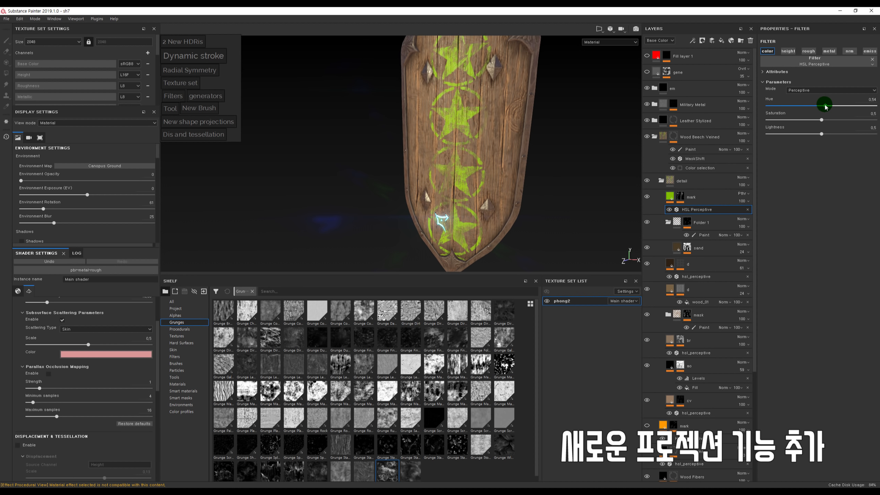
left_click_drag(829, 107, 866, 106)
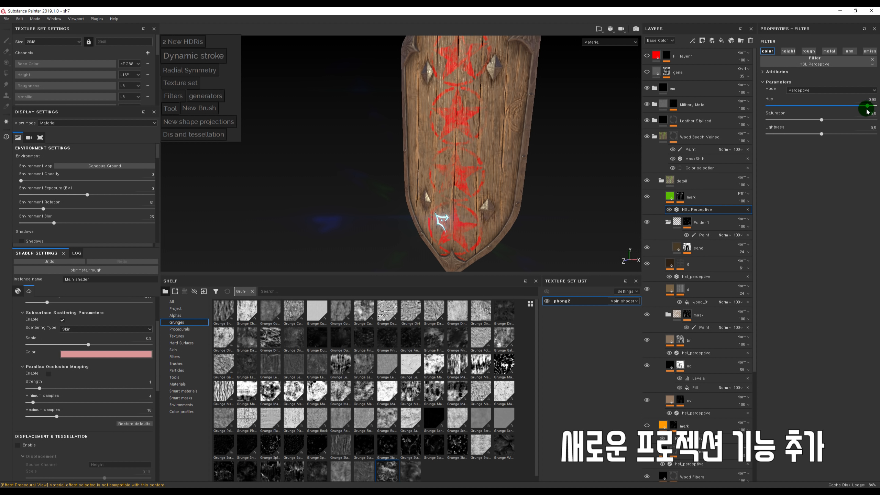
left_click_drag(342, 138, 492, 106, "alt")
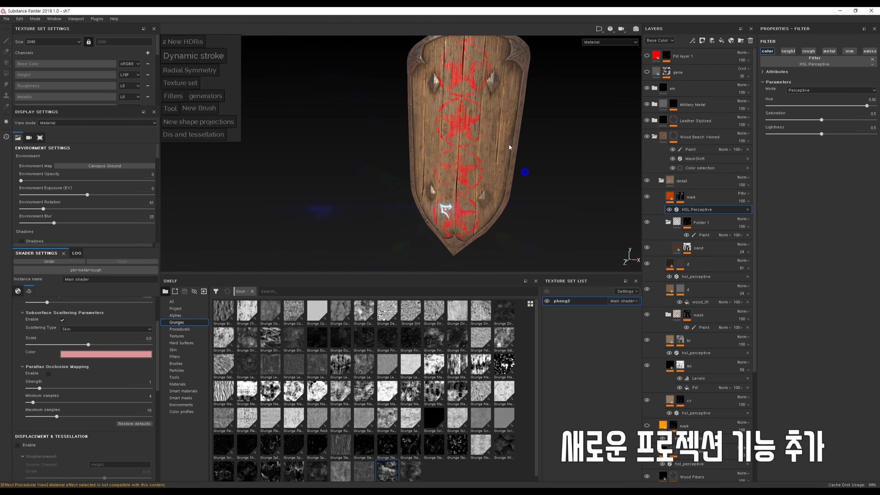
scroll(482, 122, "up", 5)
scroll(446, 204, "down", 3)
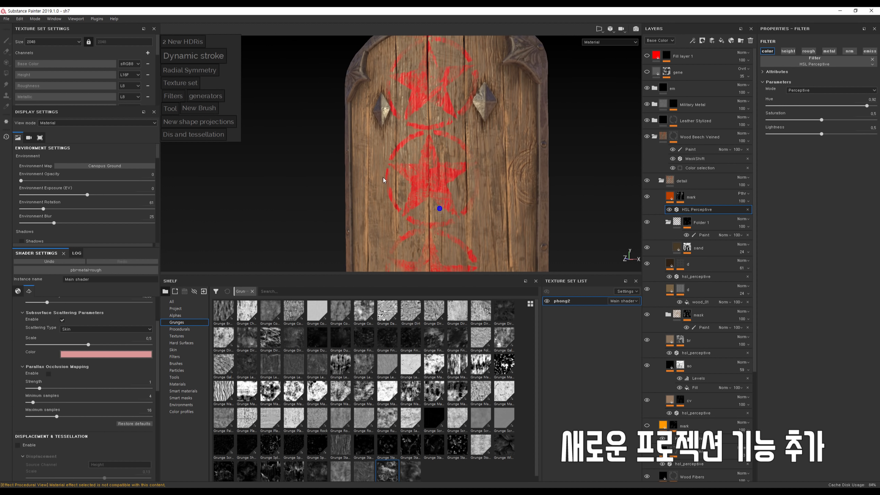
scroll(465, 183, "up", 1)
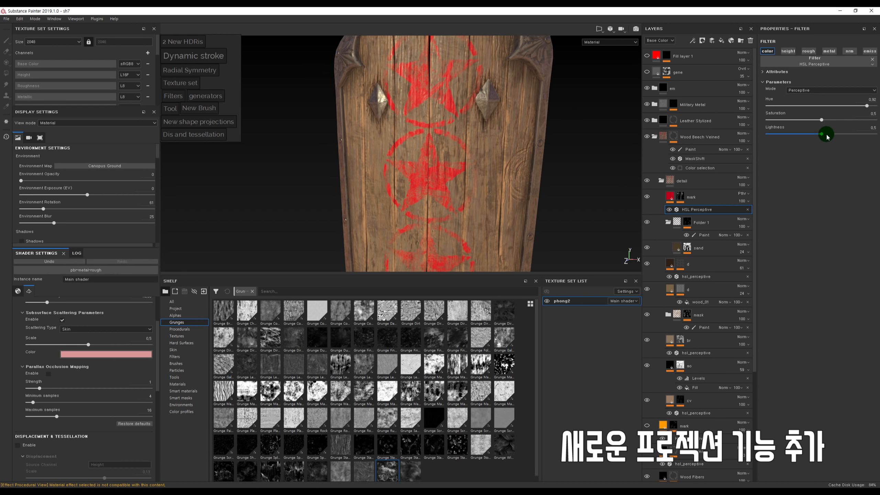
left_click_drag(826, 135, 875, 134)
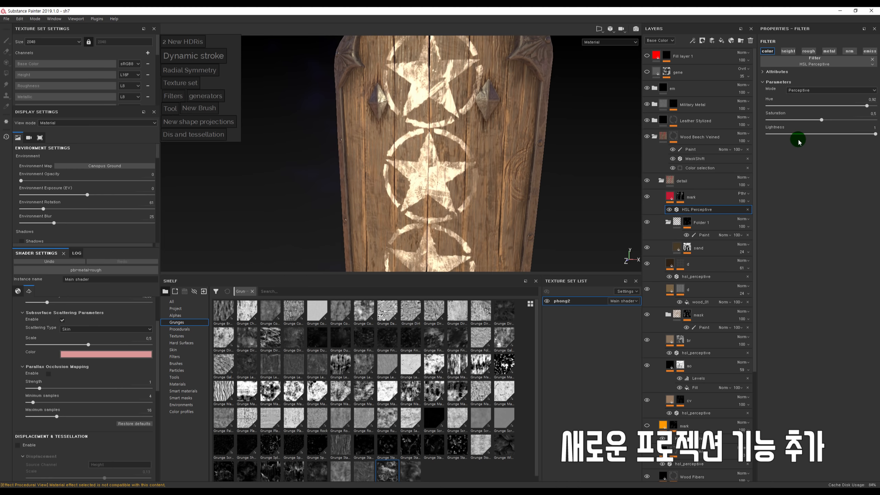
Examine the repeated stars along the shield from several angles and distances.
scroll(465, 152, "down", 3)
left_click_drag(521, 147, 553, 155, "alt")
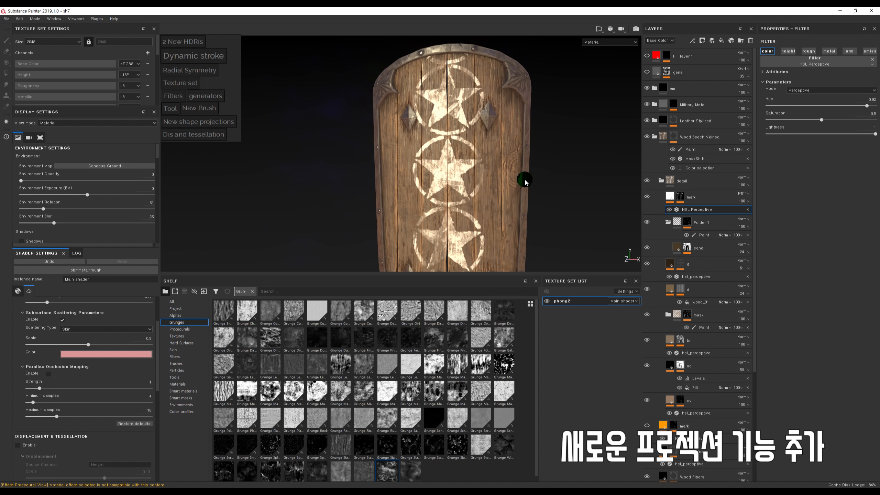
mouse_move(524, 181)
left_mouse_down("alt")
mouse_move(515, 147)
mouse_move(522, 147)
mouse_move(494, 149)
mouse_move(509, 106)
mouse_move(518, 165)
mouse_move(496, 162)
mouse_move(532, 129)
mouse_move(515, 165)
left_mouse_up("alt")
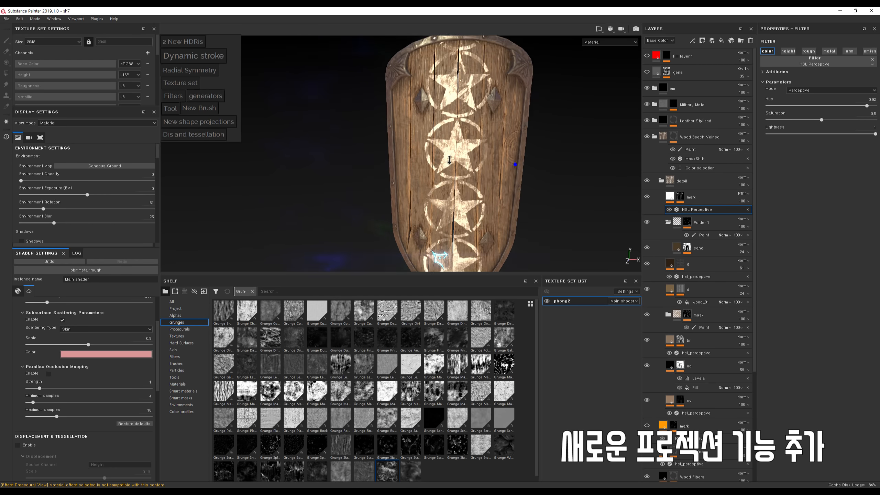
right_click_drag(514, 165, 589, 179, "alt")
left_click_drag(551, 163, 532, 137, "alt")
right_click_drag(531, 135, 514, 127, "alt")
middle_click_drag(539, 175, 527, 127, "alt")
left_click_drag(527, 127, 573, 141, "alt")
middle_click_drag(573, 141, 549, 124, "alt")
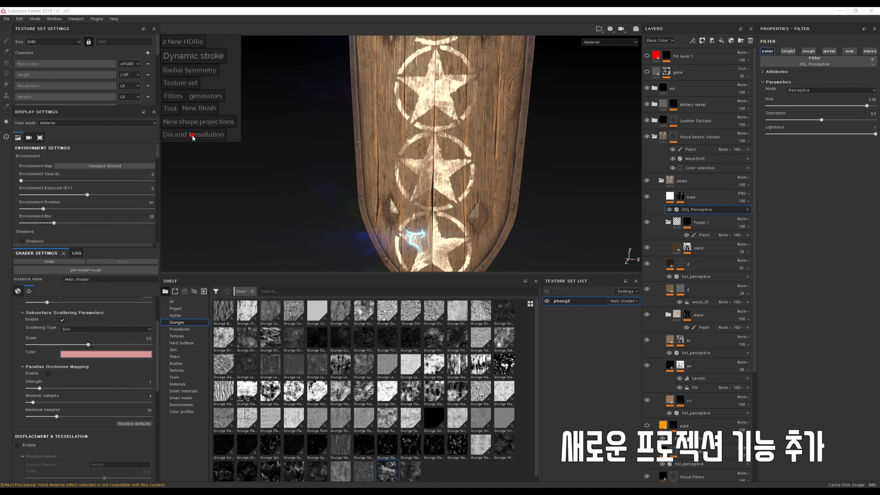
right_click_drag(525, 150, 524, 150, "alt")
middle_click_drag(501, 142, 505, 191, "alt")
left_click_drag(512, 191, 516, 200, "alt")
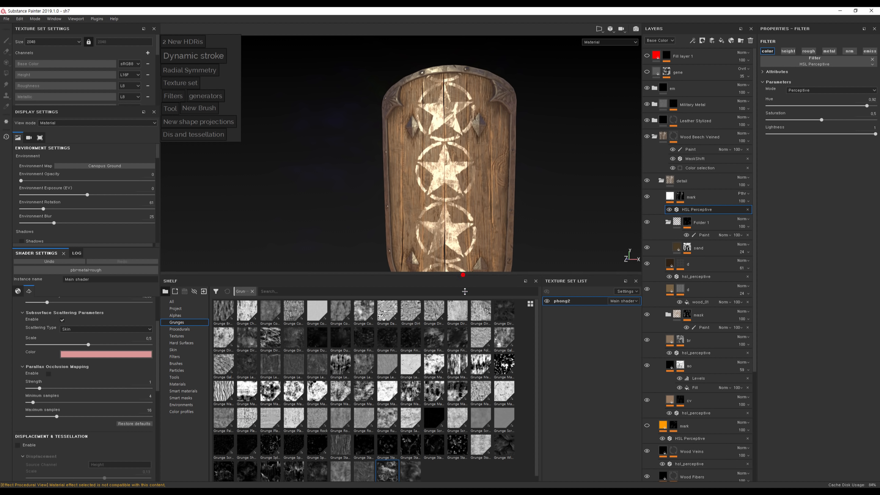
Enlarge the 3D viewport over the shelf, and enable displacement and tessellation with a displacement scale of 0.5.
left_click_drag(465, 292, 465, 359)
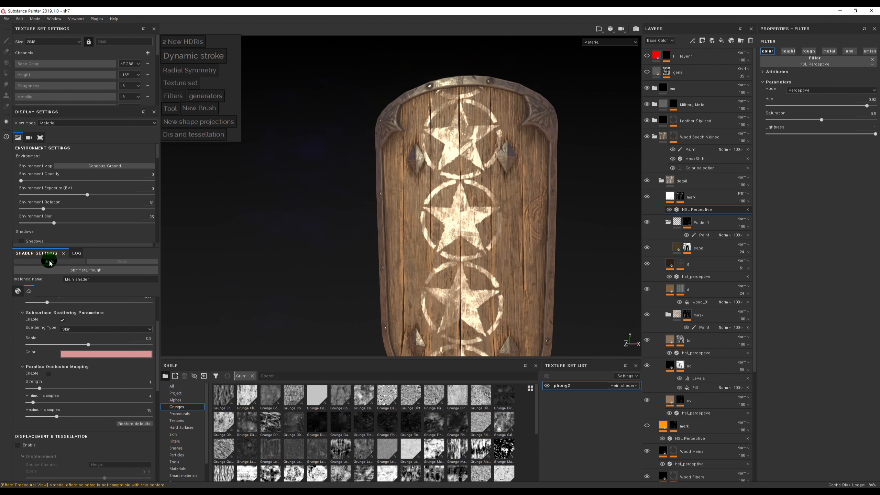
scroll(59, 368, "down", 3)
scroll(65, 387, "down", 2)
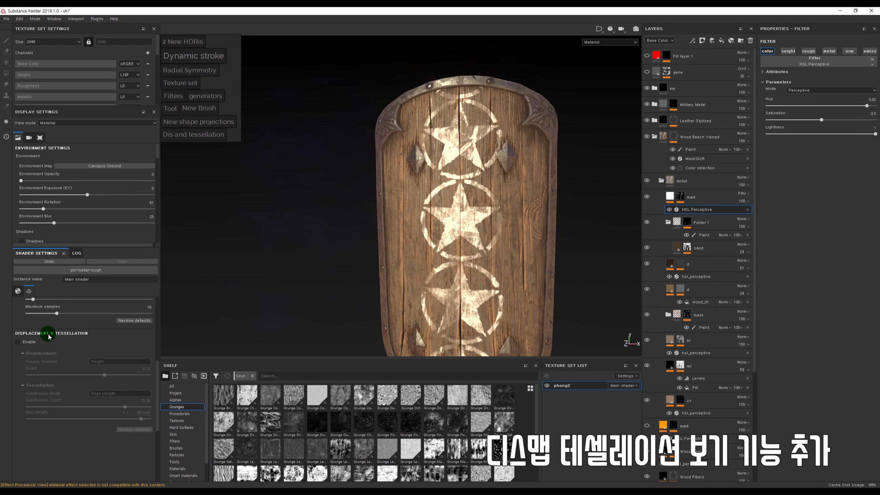
left_click(29, 342)
left_click_drag(410, 245, 410, 240, "alt")
right_click_drag(411, 240, 424, 126, "alt")
left_click_drag(440, 161, 467, 232, "alt")
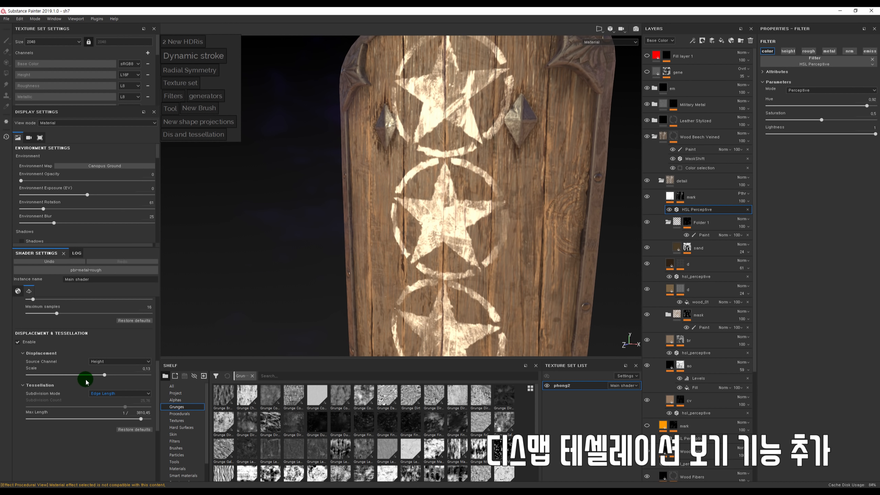
left_click_drag(105, 376, 149, 375)
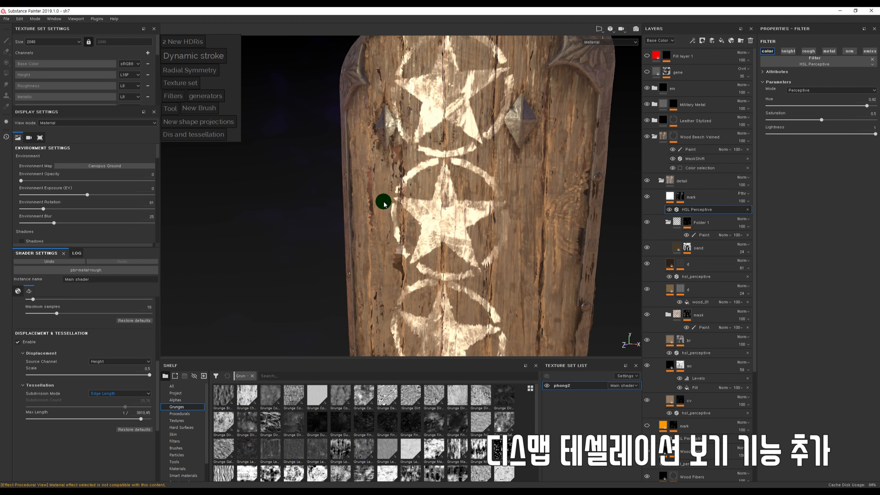
Set the tessellation's maximum edge length to 1/2108.56 for the shield.
left_click_drag(382, 198, 460, 185, "alt")
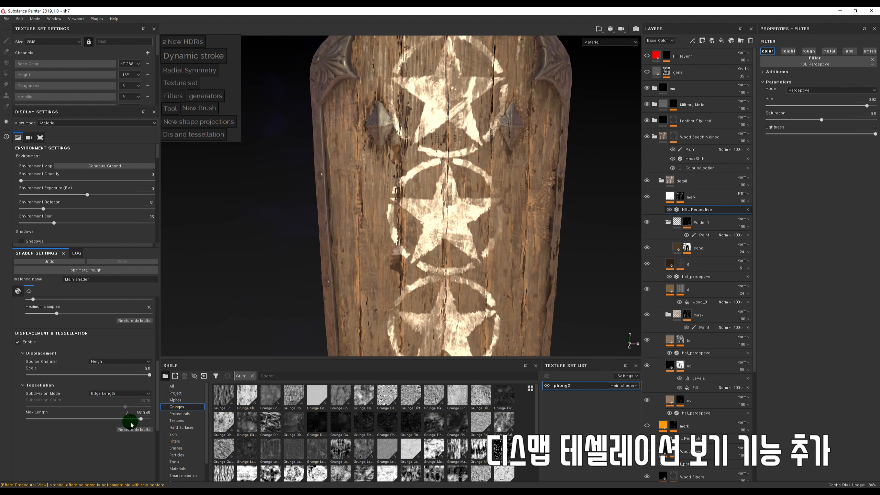
left_click_drag(47, 420, 89, 418)
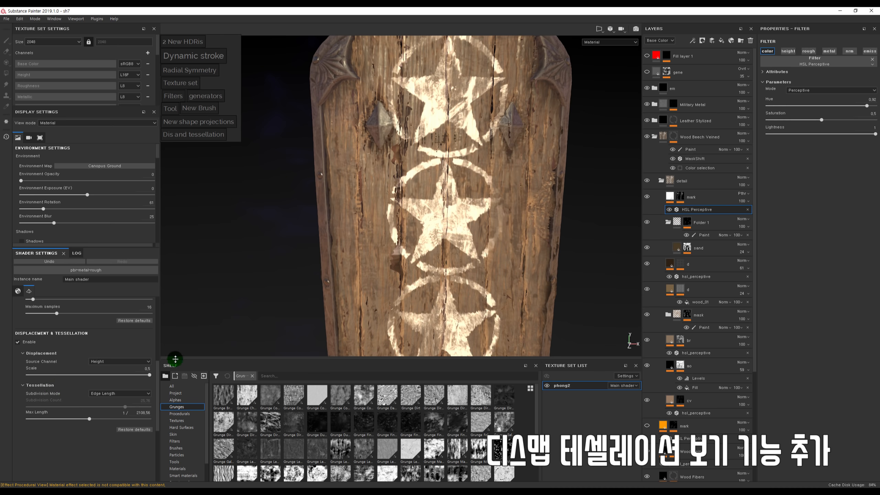
left_click_drag(175, 359, 360, 285, "alt")
Switch the displacement source to the Displacement channel, check the channels available to add, and try displacement scales of 0.2 and 0.38.
left_click(116, 362)
left_click(111, 368)
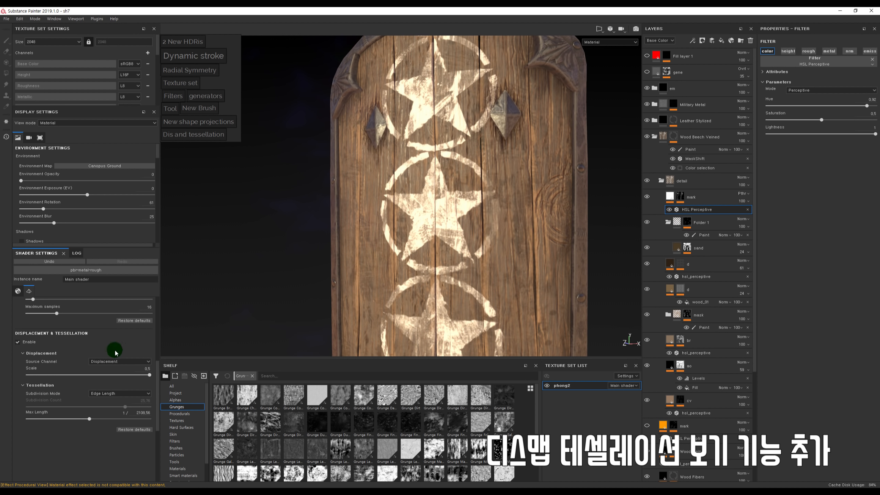
left_click(148, 53)
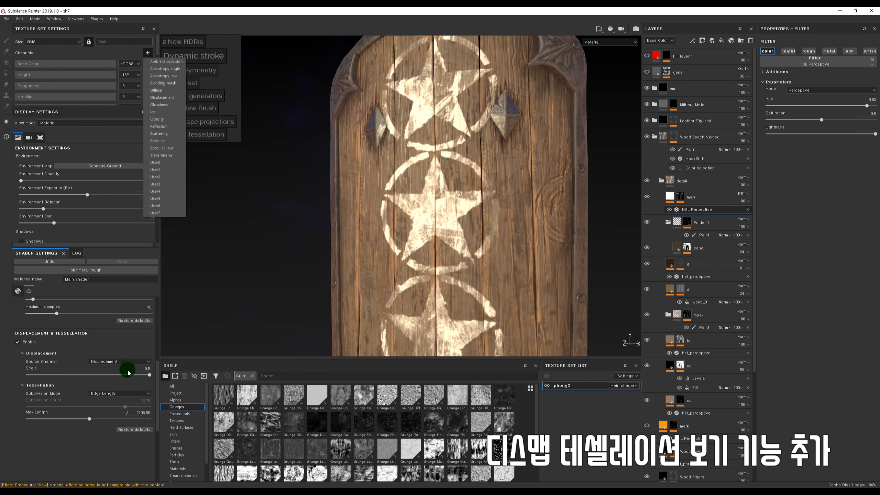
left_click_drag(131, 375, 113, 375)
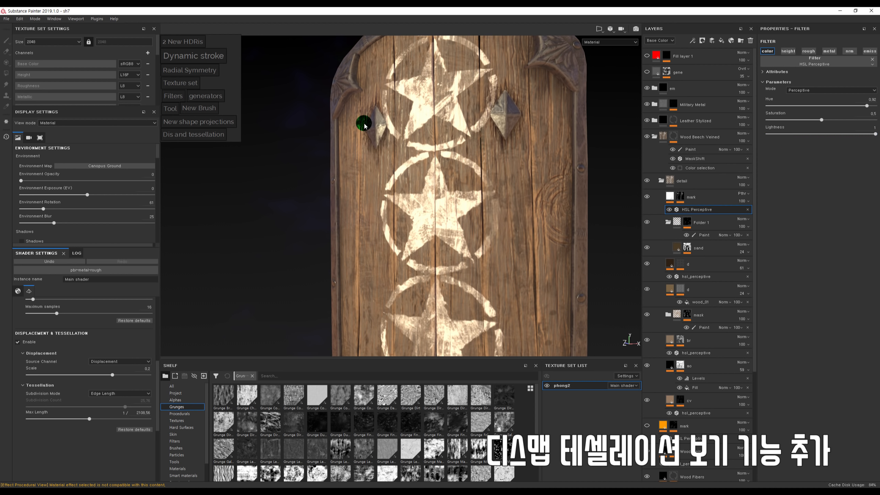
left_click_drag(127, 376, 137, 375)
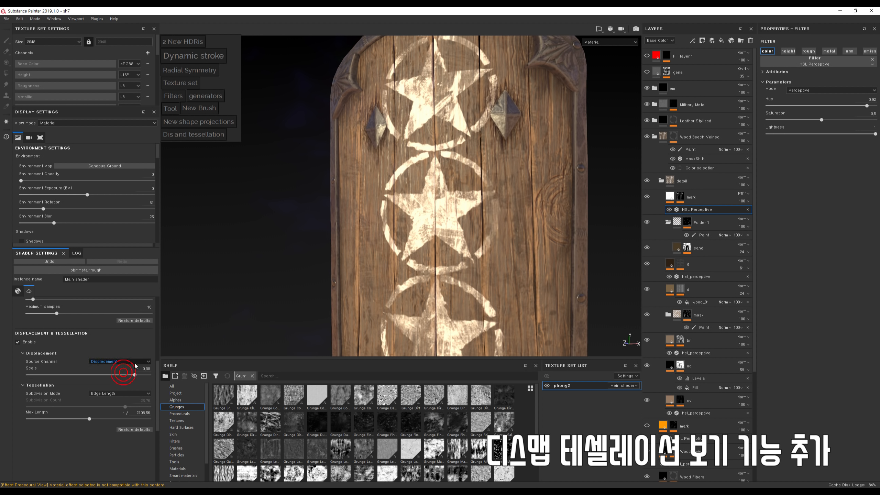
Use the Height channel as the displacement source and set the displacement scale to 0.35.
left_click(133, 362)
left_click(128, 367)
left_click_drag(425, 305, 398, 375, "alt")
right_click_drag(397, 222, 402, 215, "alt")
left_click_drag(414, 212, 683, 136, "alt")
mouse_move(132, 375)
left_mouse_down()
mouse_move(65, 377)
mouse_move(147, 385)
mouse_move(132, 385)
left_mouse_up()
Examine the displaced wood, metal studs and stars on the shield from close up and from a distance.
left_click_drag(398, 239, 268, 194, "alt")
right_click_drag(268, 194, 256, 152, "alt")
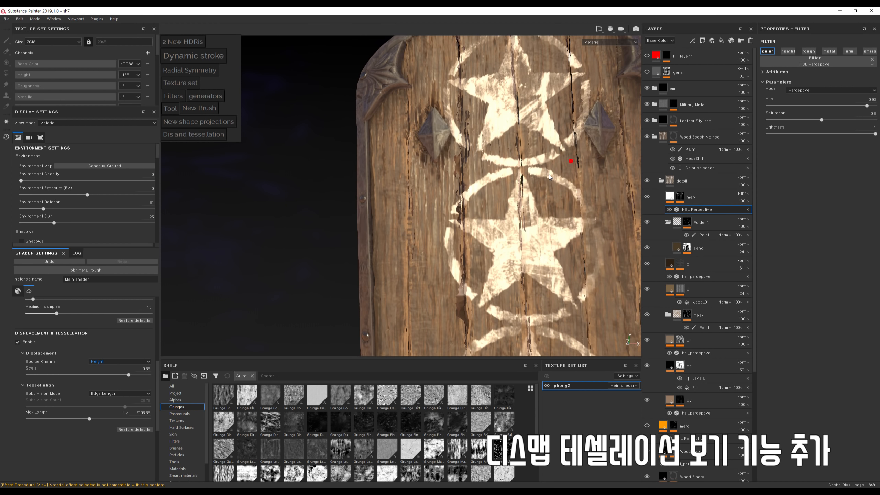
middle_click_drag(567, 173, 489, 190, "alt")
right_click_drag(508, 181, 438, 143, "alt")
left_click_drag(463, 222, 463, 189, "alt")
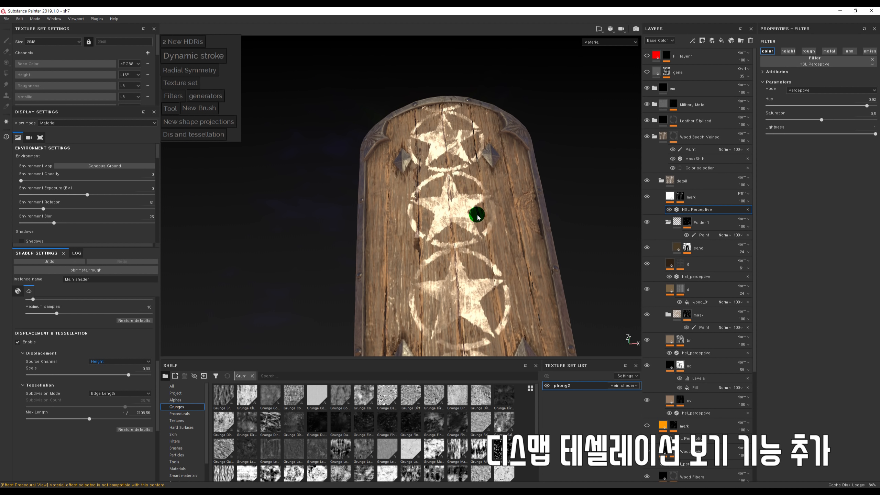
middle_click_drag(481, 236, 450, 193, "alt")
right_click_drag(550, 198, 502, 180, "alt")
left_click_drag(455, 176, 463, 230, "alt")
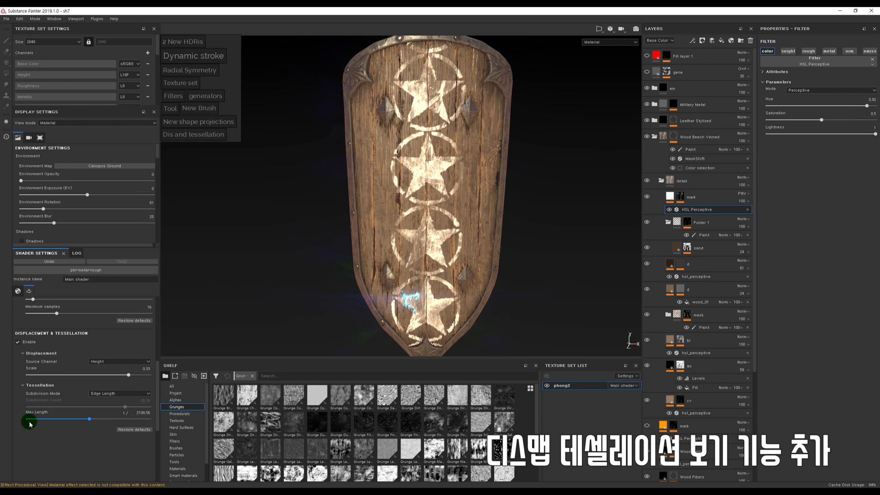
Try the Uniform subdivision mode for the tessellation with a lower subdivision count.
left_click(108, 394)
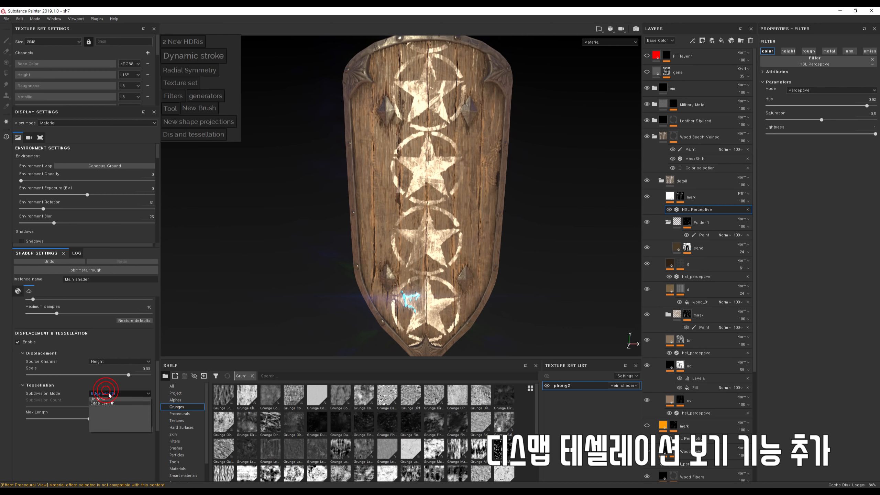
left_click(109, 397)
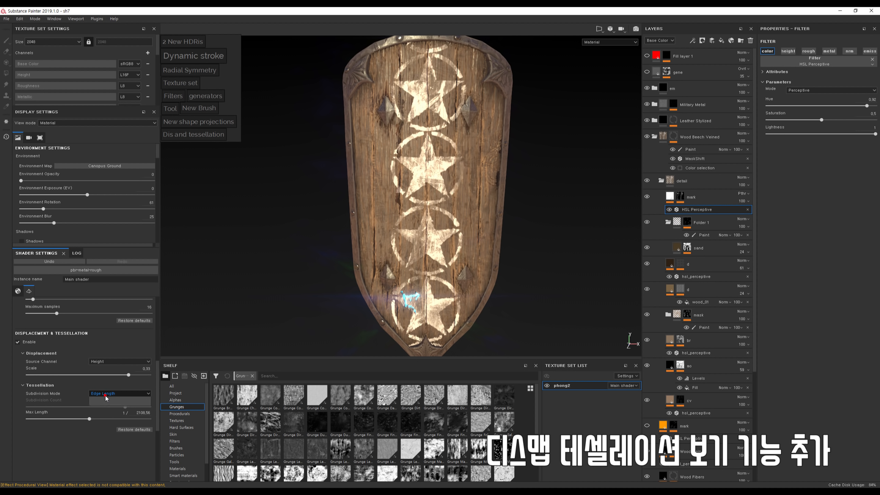
left_click(106, 396)
left_click(106, 398)
left_click_drag(100, 408, 60, 406)
Return the tessellation to the Edge Length subdivision mode and set its maximum length to 1/3250.76.
left_click(100, 396)
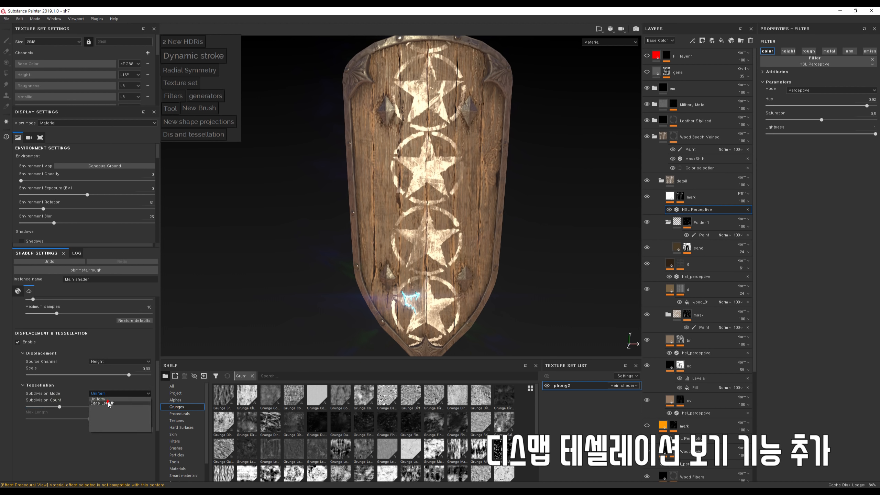
left_click(102, 391)
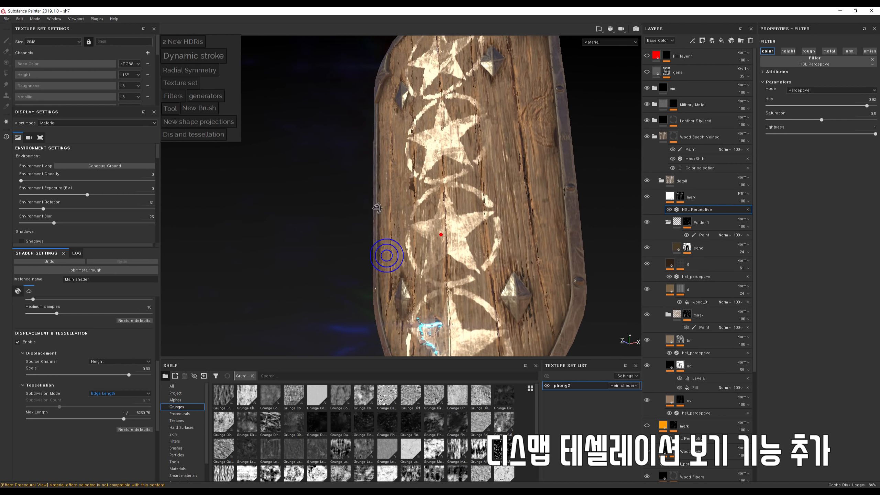
mouse_move(389, 256)
left_mouse_down("alt")
mouse_move(305, 147)
mouse_move(531, 187)
mouse_move(415, 192)
mouse_move(467, 208)
left_mouse_up("alt")
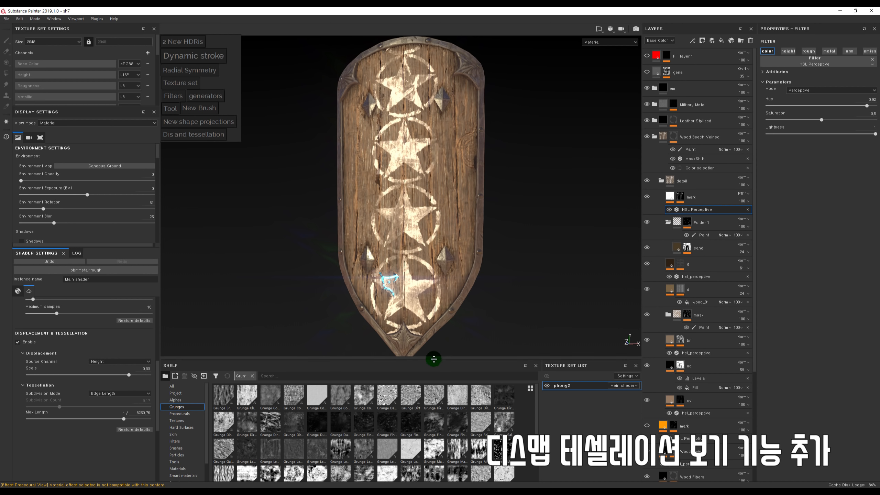
Enlarge the 3D viewport over the shelf and inspect the whole tessellated shield from several angles.
left_click_drag(434, 359, 434, 421)
left_click_drag(410, 255, 438, 236, "alt")
middle_click_drag(440, 238, 452, 250, "alt")
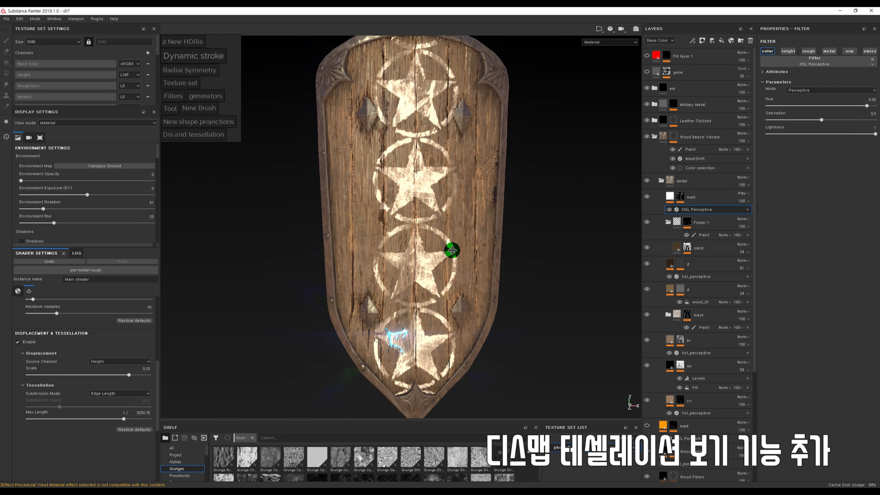
left_click_drag(533, 256, 496, 256, "alt")
right_click_drag(496, 256, 484, 248, "alt")
left_click_drag(482, 240, 510, 241, "alt")
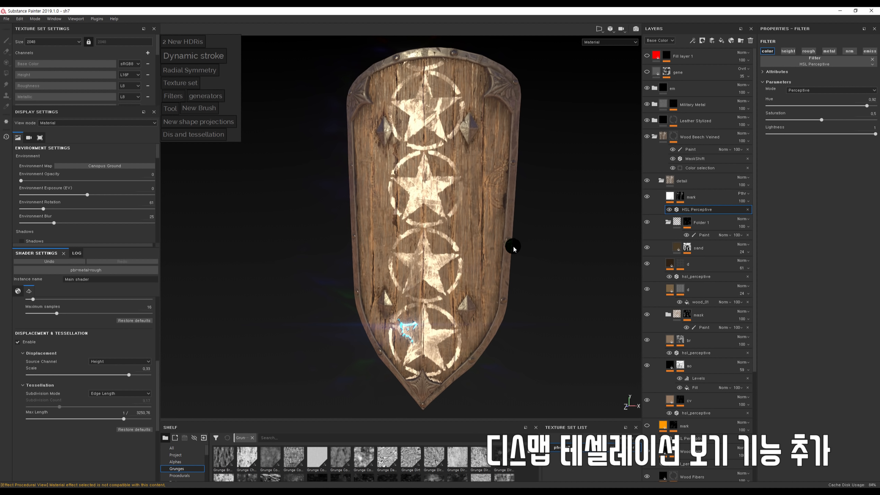